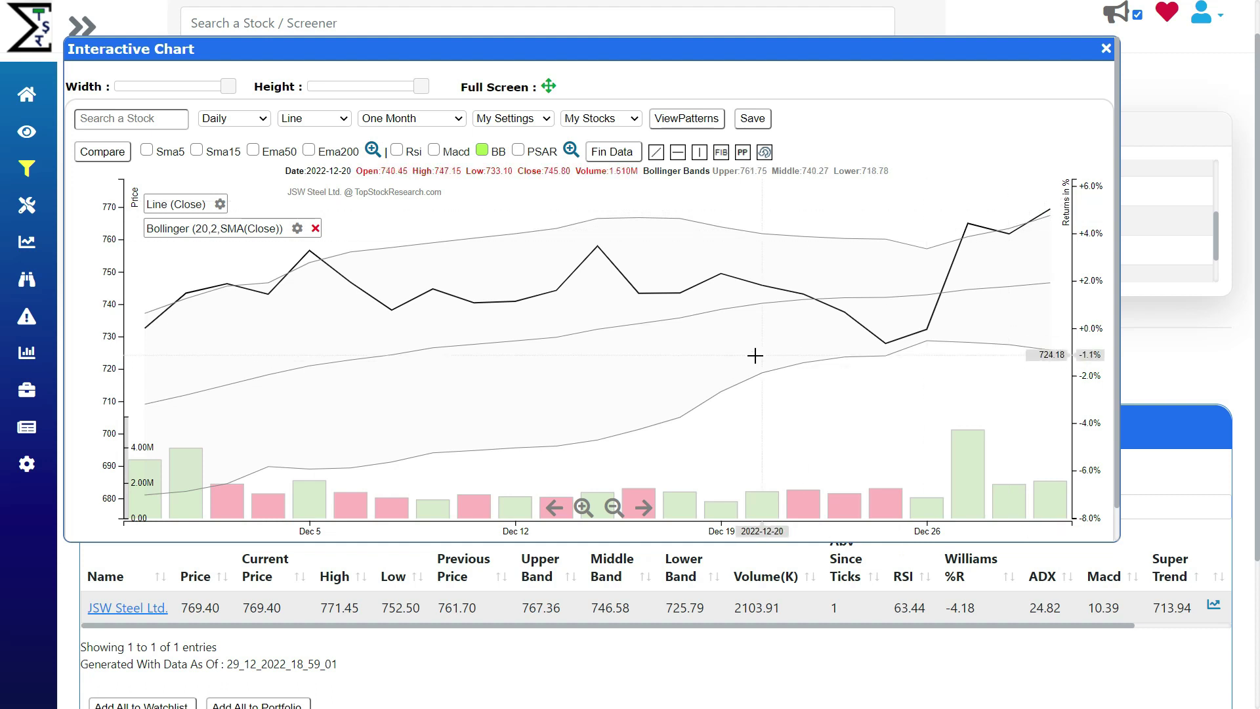
Examine JSW Steel's Bollinger Bands as a candle chart reaching back to early October, and close the chart
{"action": "scroll", "coordinate": [755, 355], "scroll_direction": "down", "scroll_amount": 3}
{"action": "scroll", "coordinate": [755, 356], "scroll_direction": "down", "scroll_amount": 2}
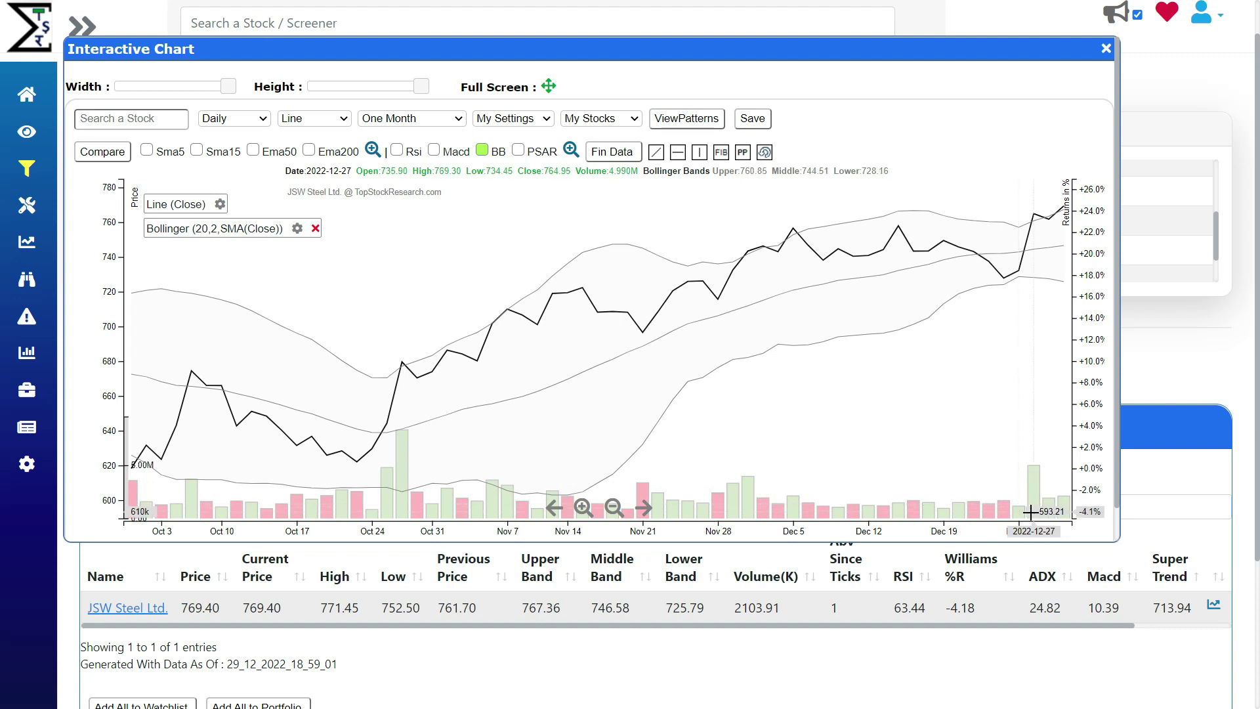
{"action": "left_click", "coordinate": [334, 125]}
{"action": "left_click", "coordinate": [325, 147]}
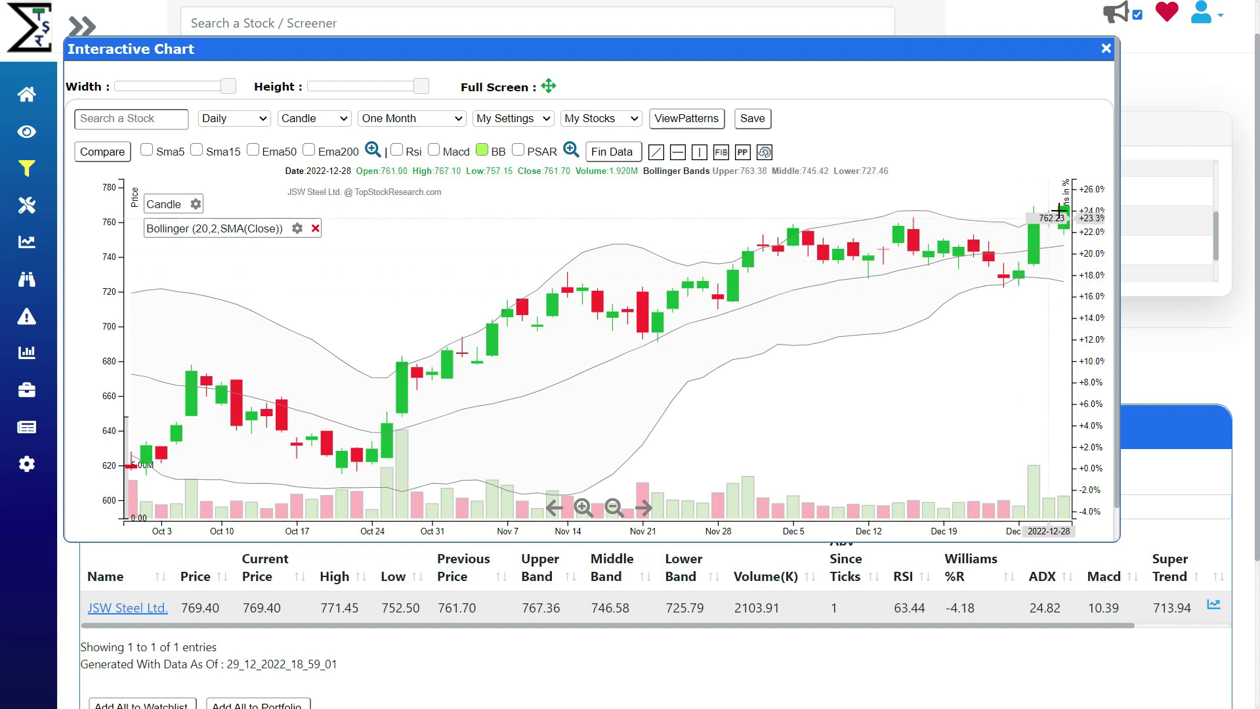
{"action": "left_click", "coordinate": [1106, 50]}
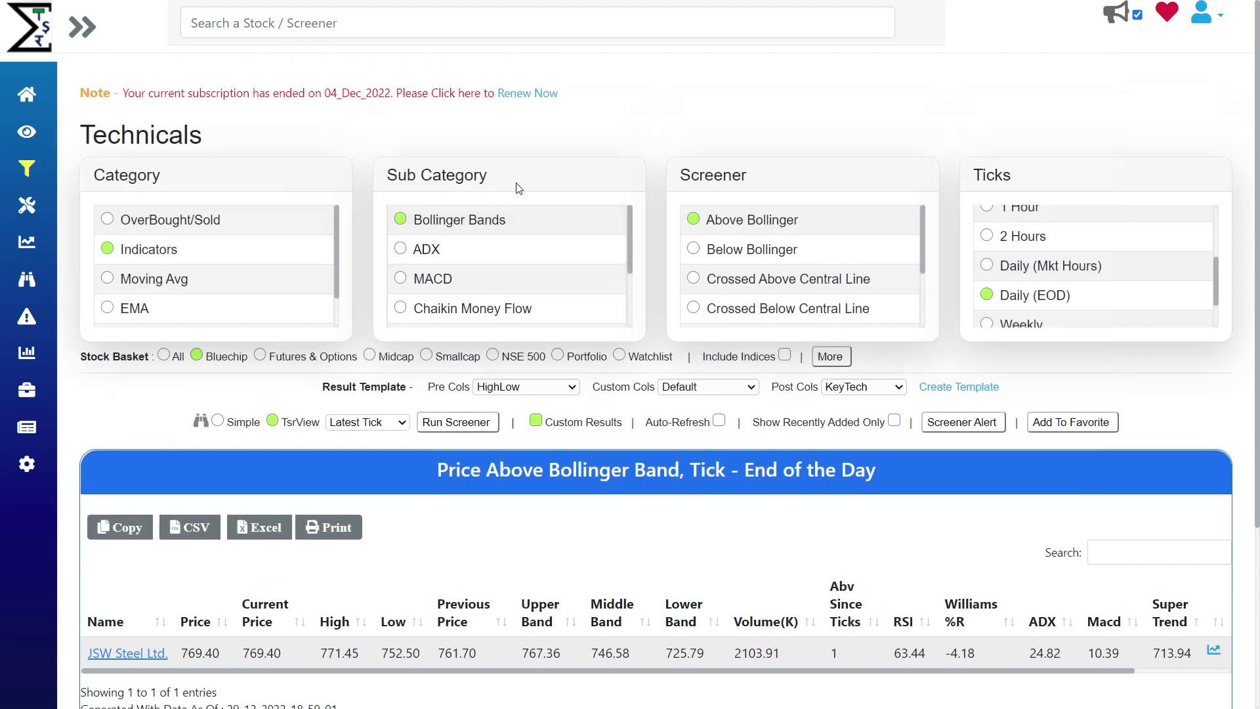
Switch the Above Bollinger screener's stock basket to NSE 500 and view the Bajaj Electricals result as a candle chart
{"action": "left_click", "coordinate": [530, 359]}
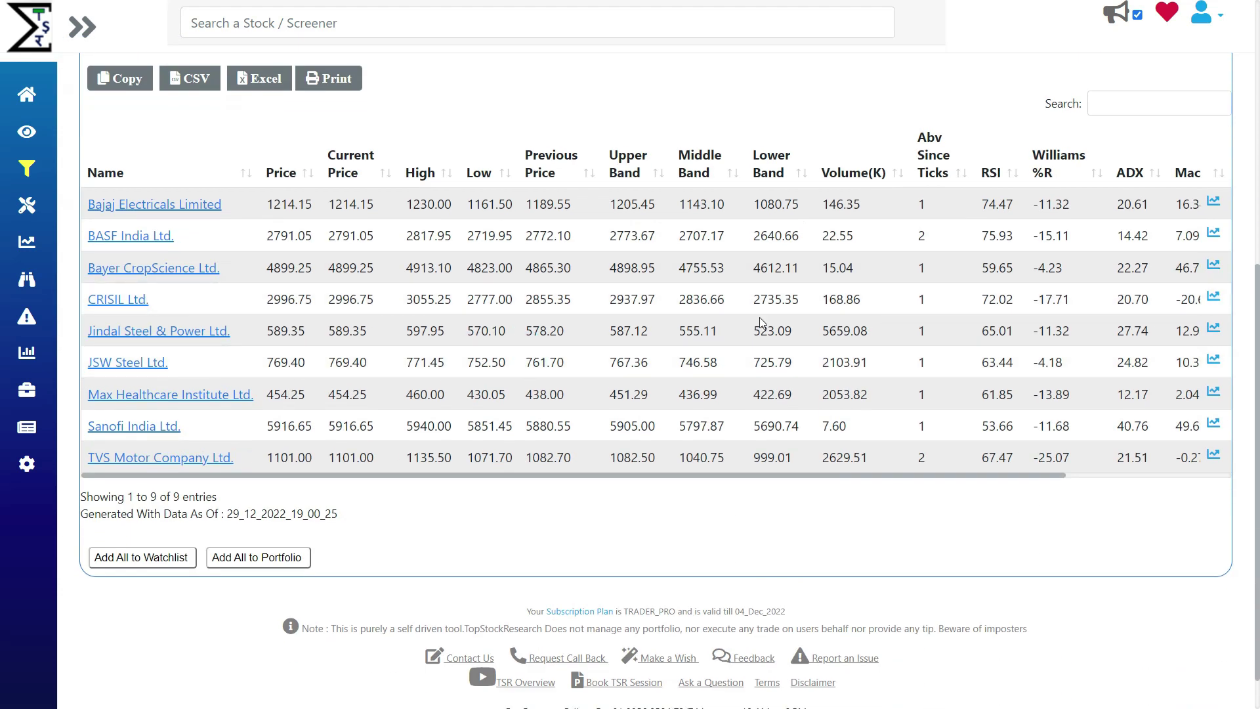
{"action": "left_click", "coordinate": [1216, 205]}
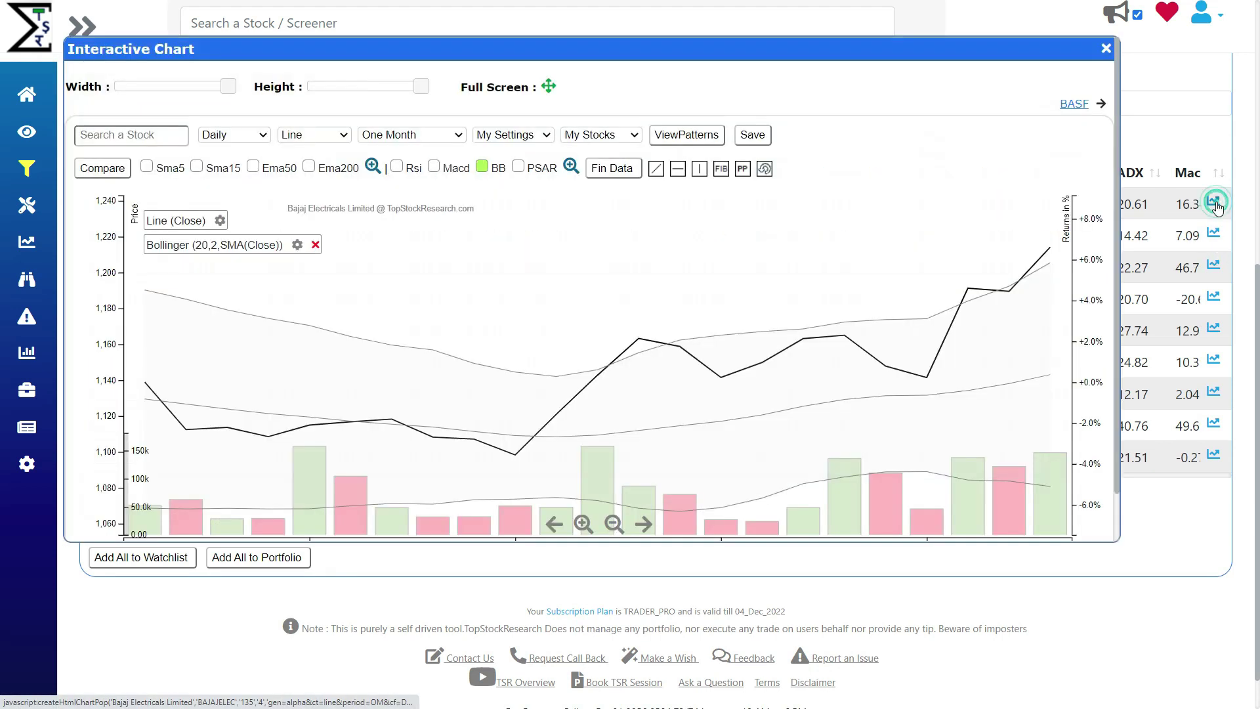
{"action": "left_click", "coordinate": [313, 139]}
{"action": "left_click", "coordinate": [317, 160]}
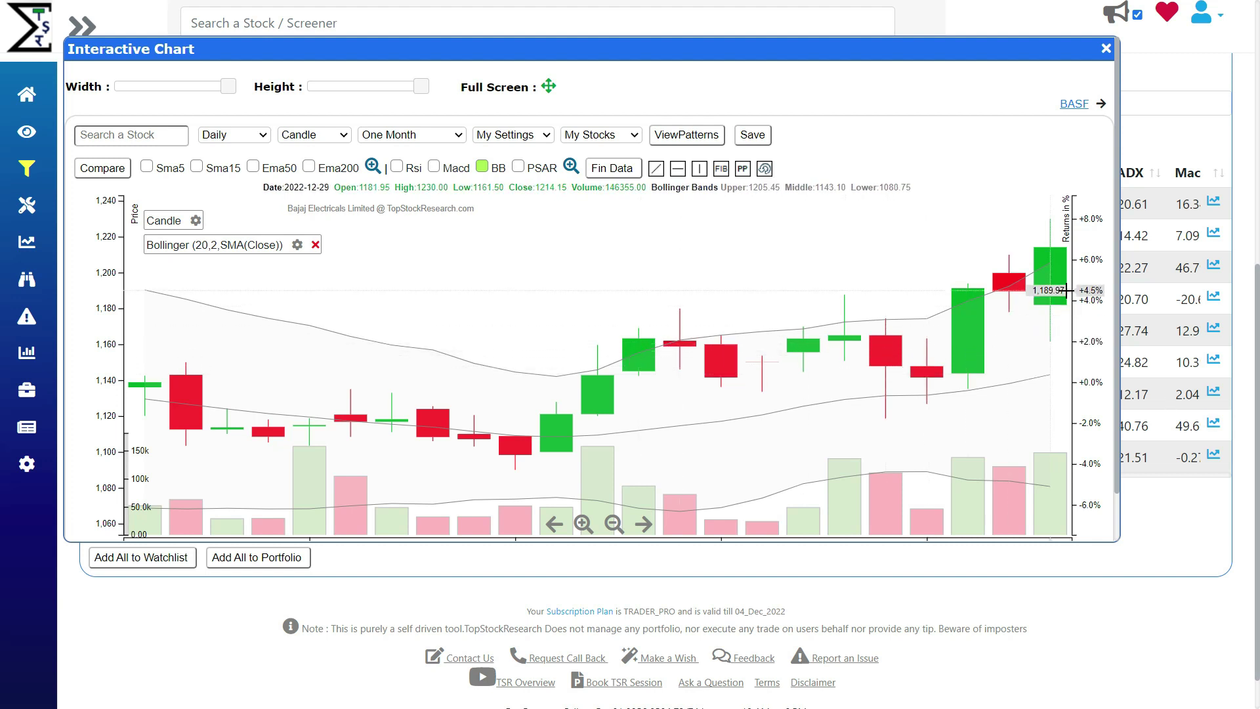
{"action": "scroll", "coordinate": [679, 330], "scroll_direction": "down", "scroll_amount": 2}
{"action": "scroll", "coordinate": [679, 330], "scroll_direction": "down", "scroll_amount": 1}
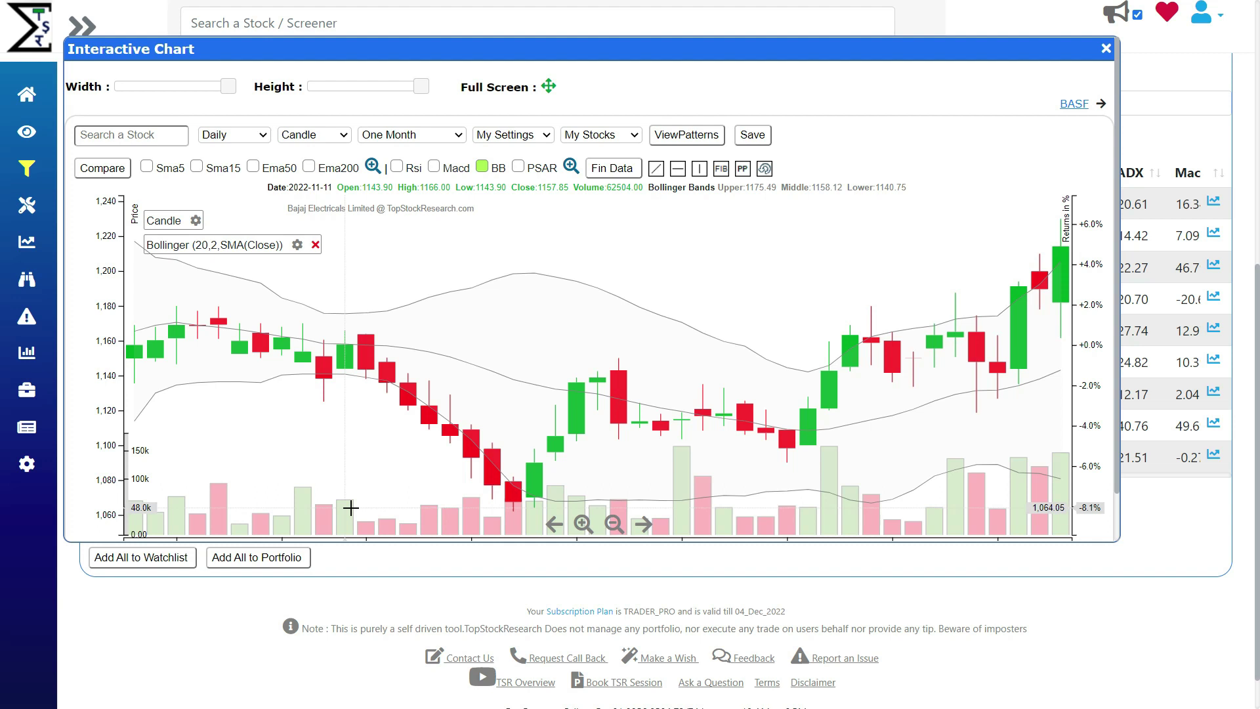
Load Lemon Tree Hotels in the interactive chart and examine its longer price history against the Bollinger Bands
{"action": "left_click", "coordinate": [160, 144]}
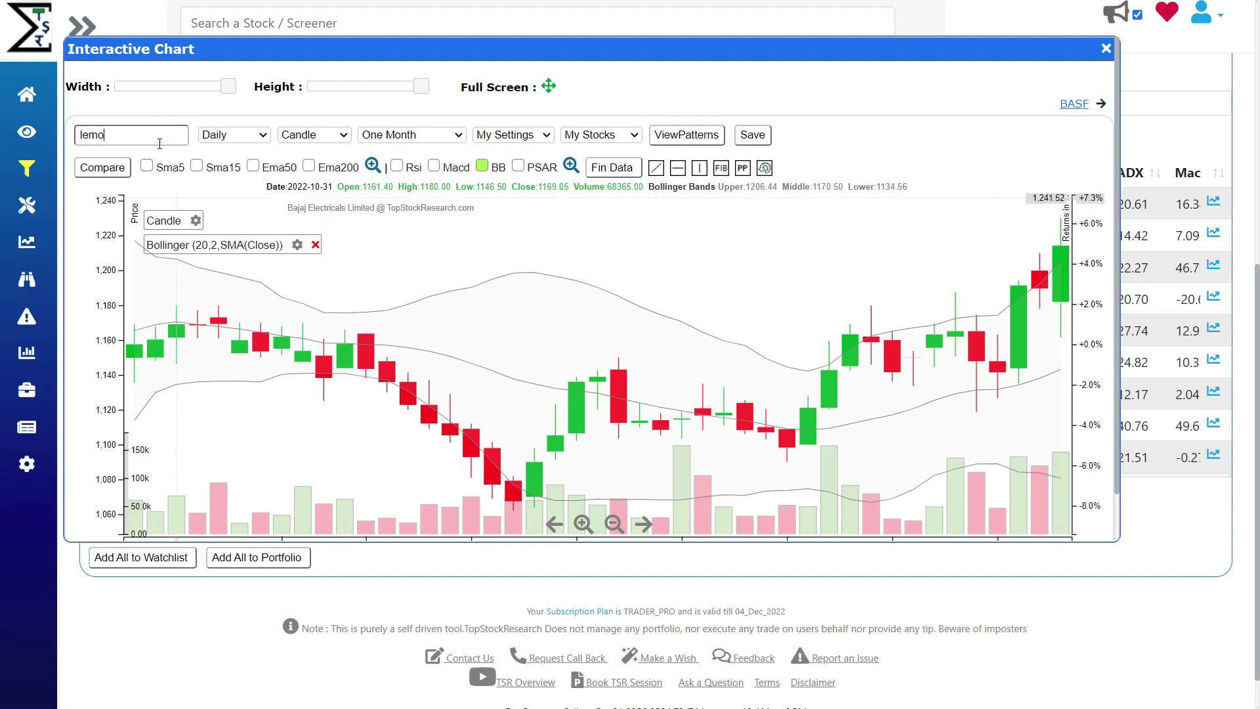
{"action": "type", "text": "lemon"}
{"action": "left_click", "coordinate": [150, 163]}
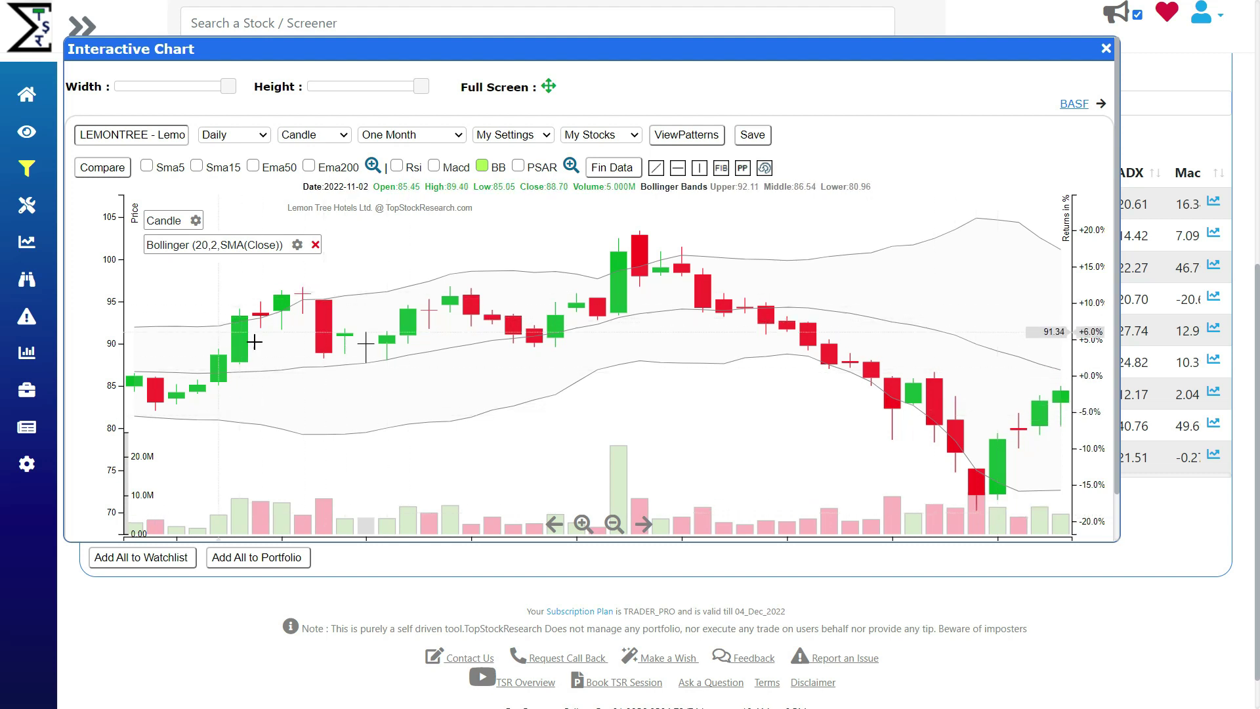
{"action": "scroll", "coordinate": [322, 427], "scroll_direction": "down", "scroll_amount": 1}
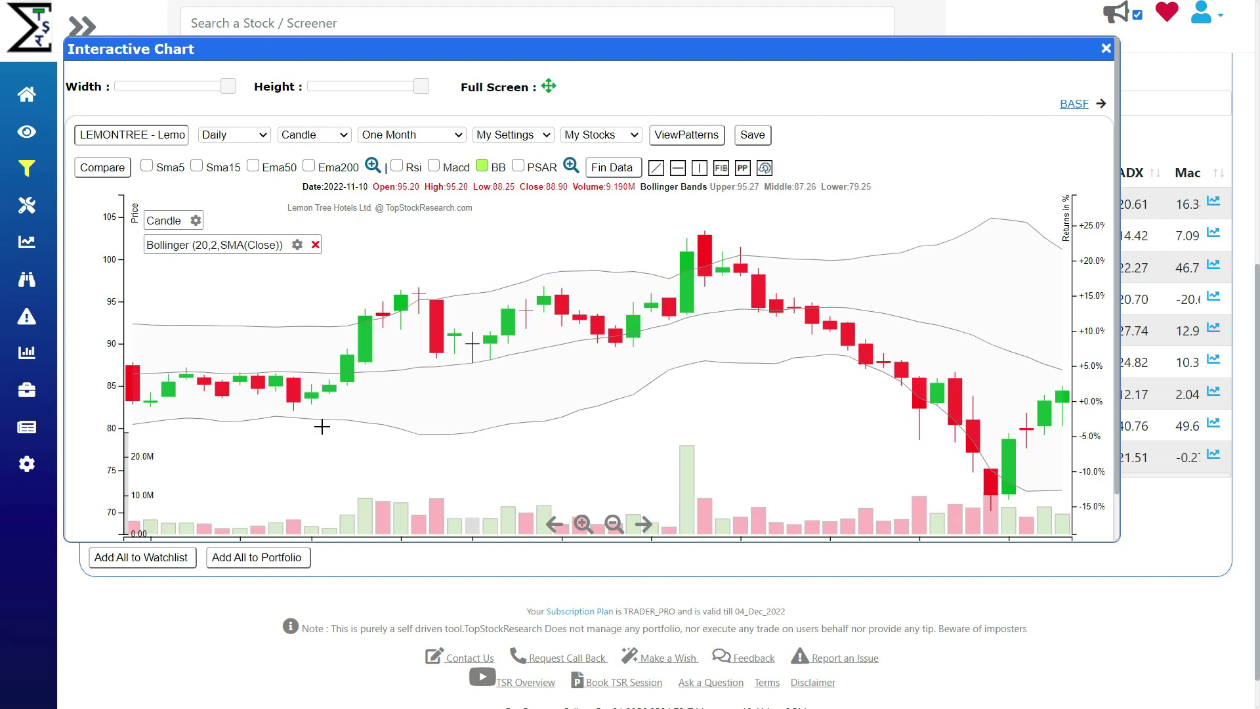
{"action": "scroll", "coordinate": [322, 426], "scroll_direction": "down", "scroll_amount": 1}
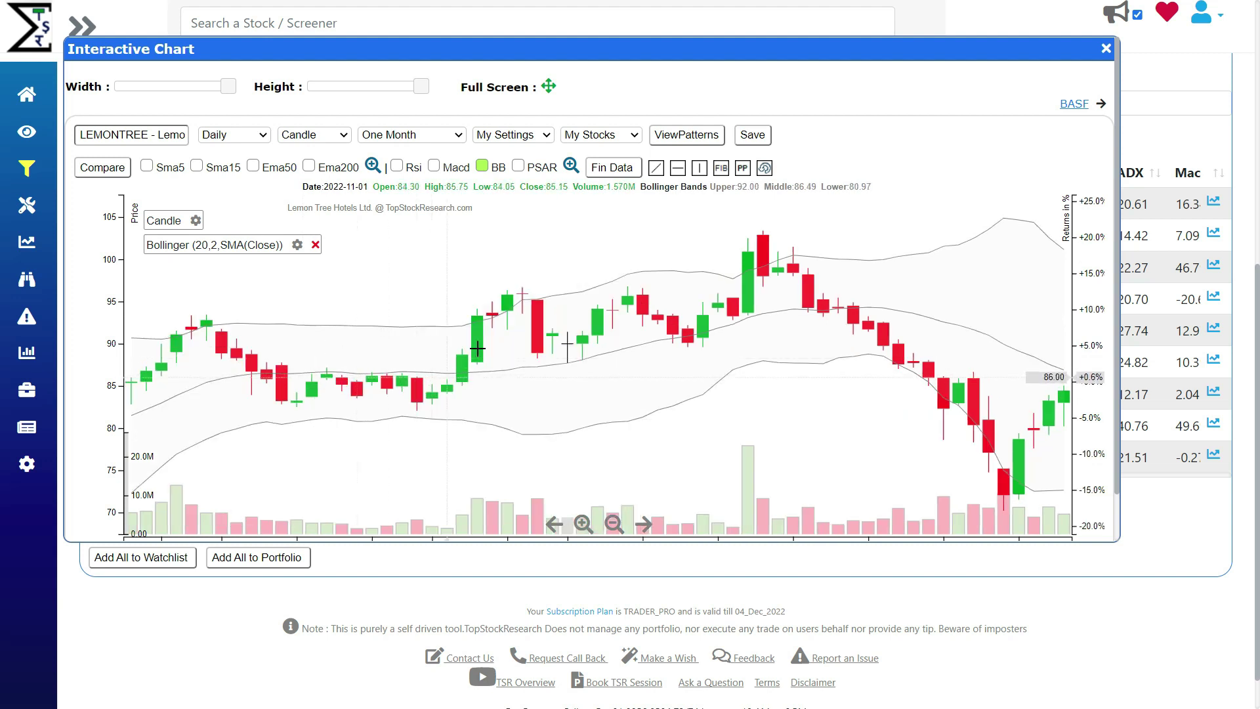
{"action": "scroll", "coordinate": [888, 361], "scroll_direction": "down", "scroll_amount": 2}
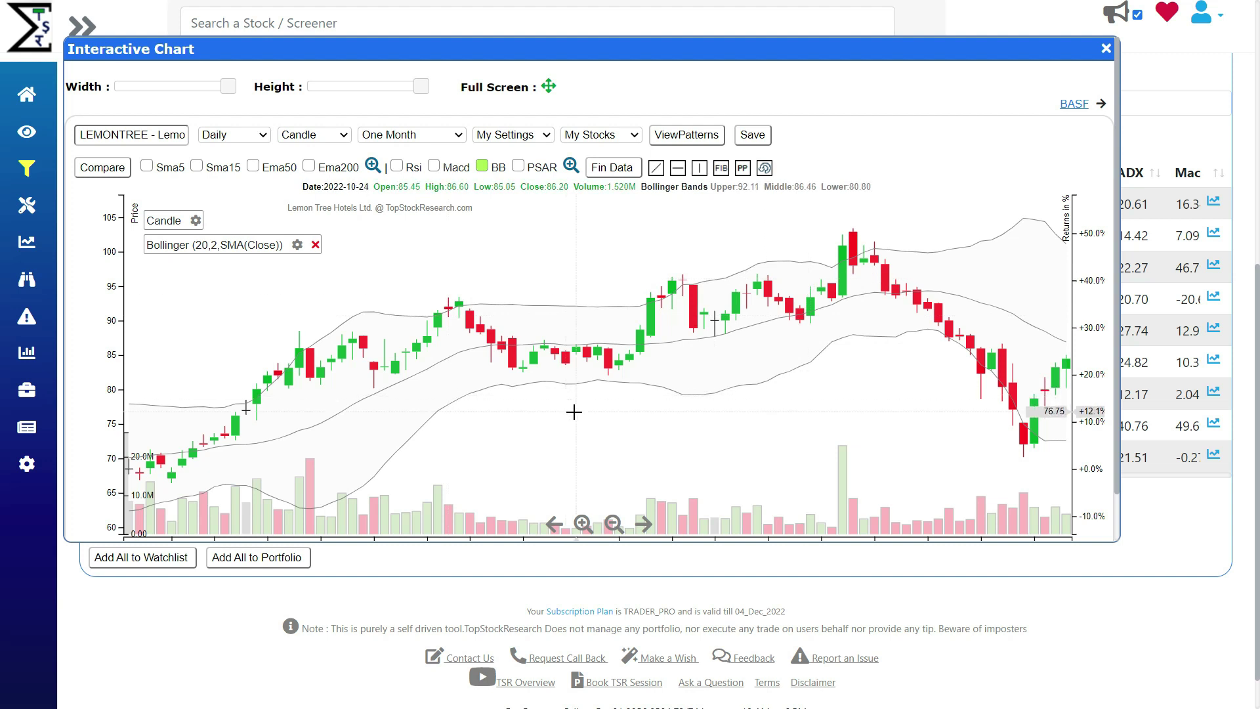
{"action": "scroll", "coordinate": [846, 340], "scroll_direction": "down", "scroll_amount": 3}
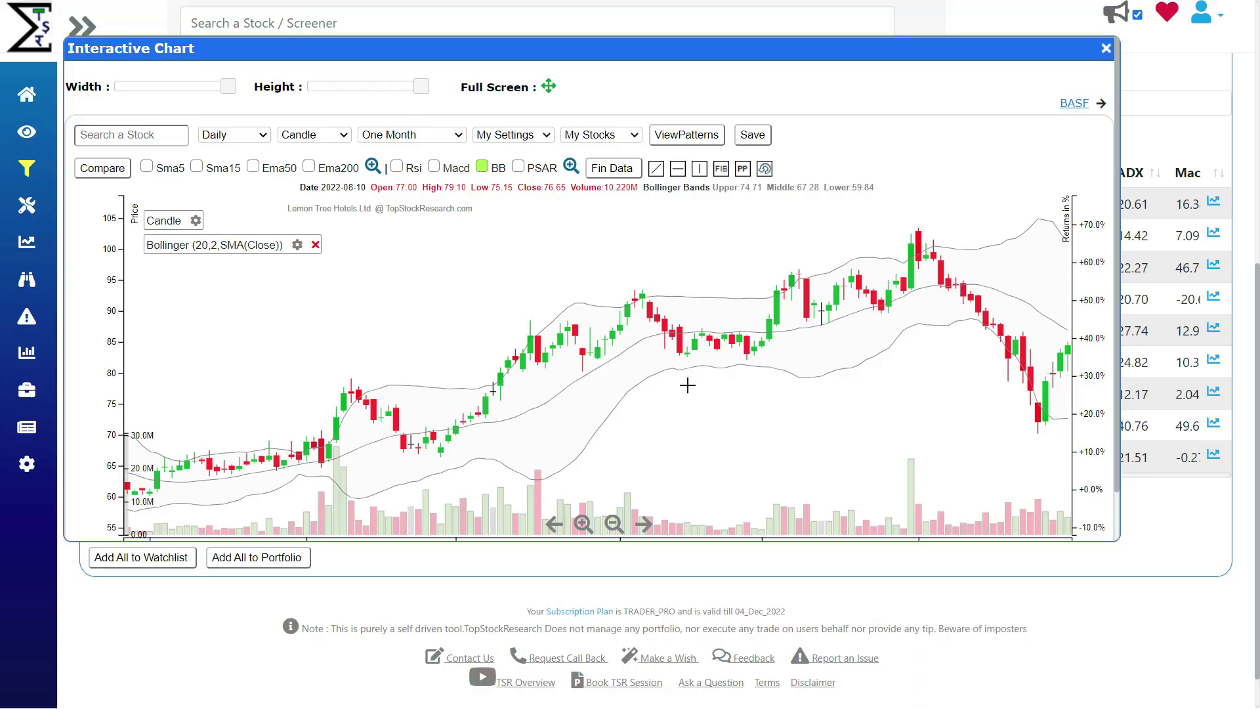
{"action": "left_click", "coordinate": [1108, 47]}
Run the Crossed Above Central Line Bollinger screener and look through its results and the remaining Bollinger screeners
{"action": "scroll", "coordinate": [753, 316], "scroll_direction": "up", "scroll_amount": 10}
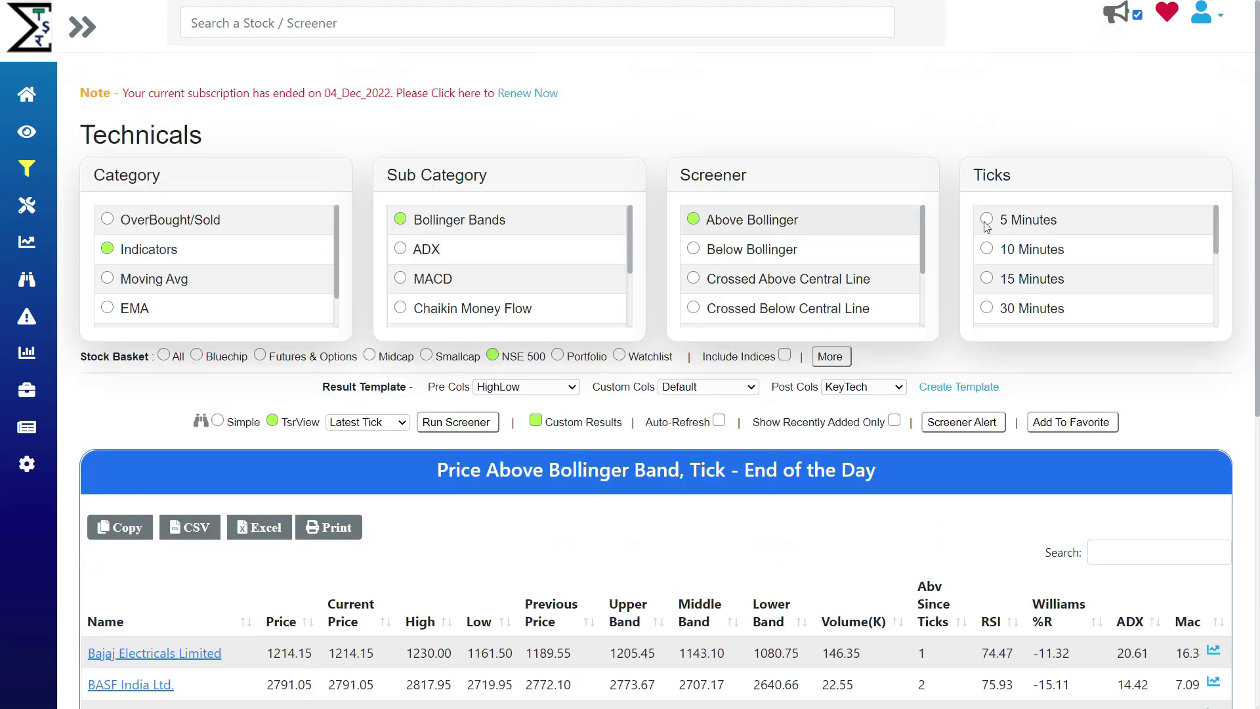
{"action": "left_click", "coordinate": [736, 281]}
{"action": "scroll", "coordinate": [774, 210], "scroll_direction": "down", "scroll_amount": 7}
{"action": "scroll", "coordinate": [801, 164], "scroll_direction": "up", "scroll_amount": 5}
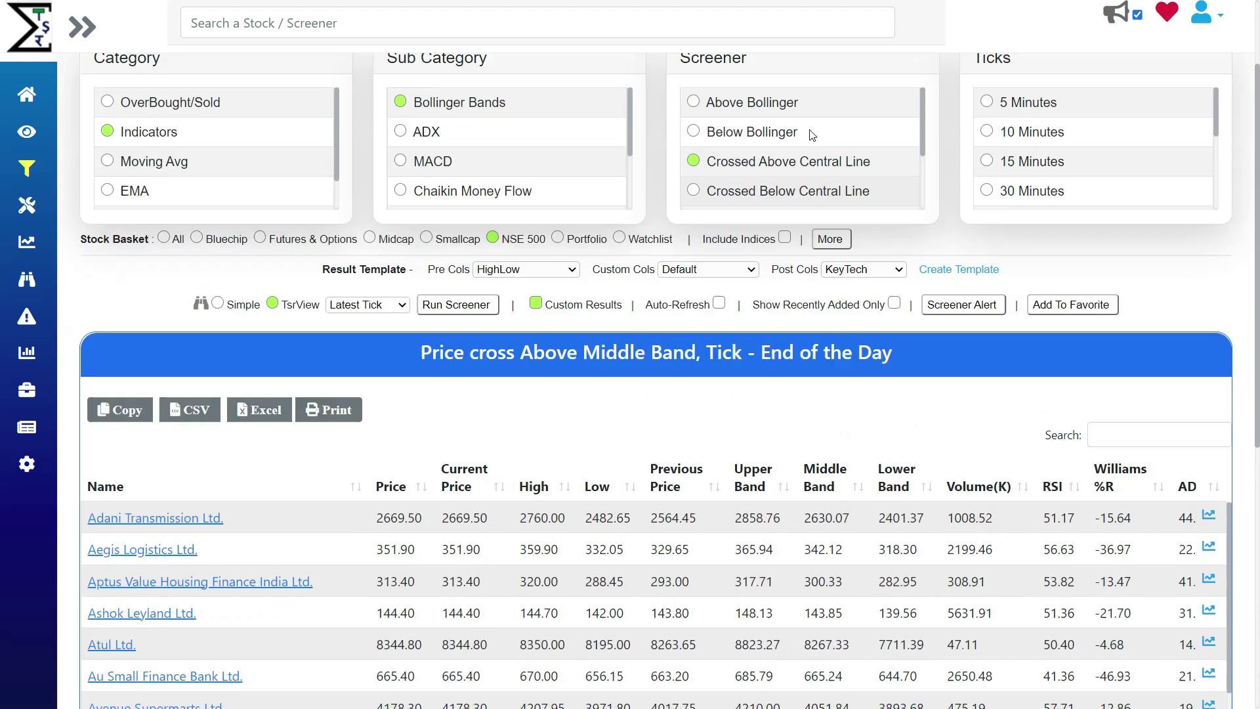
{"action": "scroll", "coordinate": [842, 227], "scroll_direction": "up", "scroll_amount": 2}
{"action": "scroll", "coordinate": [841, 227], "scroll_direction": "down", "scroll_amount": 3}
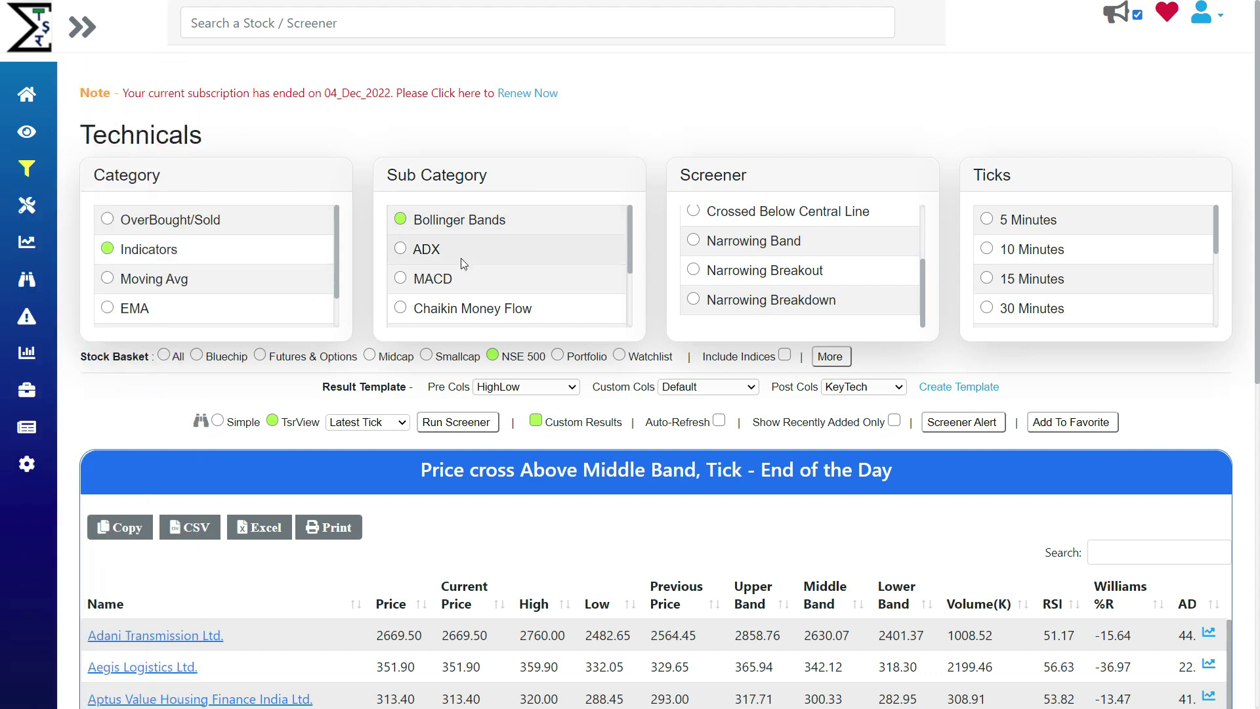
Open the do-it-yourself custom screener and add a Price & Bollinger technical indicator filter
{"action": "mouse_move", "coordinate": [110, 207]}
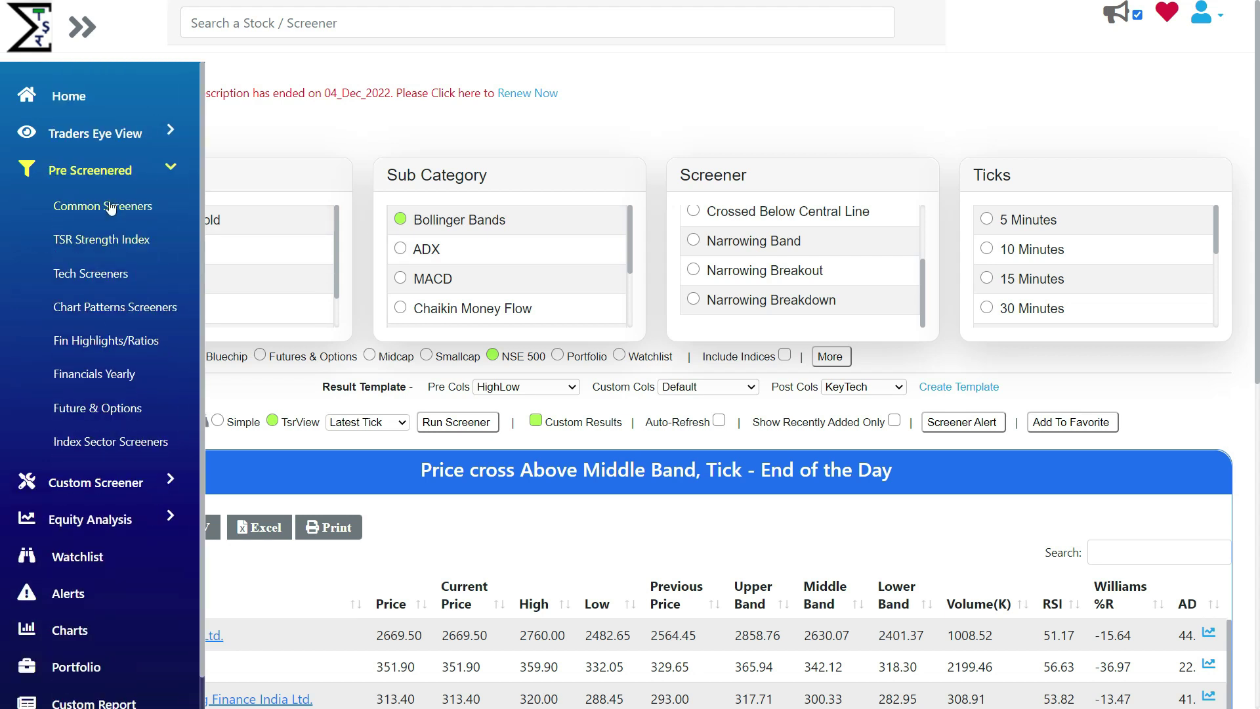
{"action": "left_click", "coordinate": [119, 476]}
{"action": "left_click", "coordinate": [118, 242]}
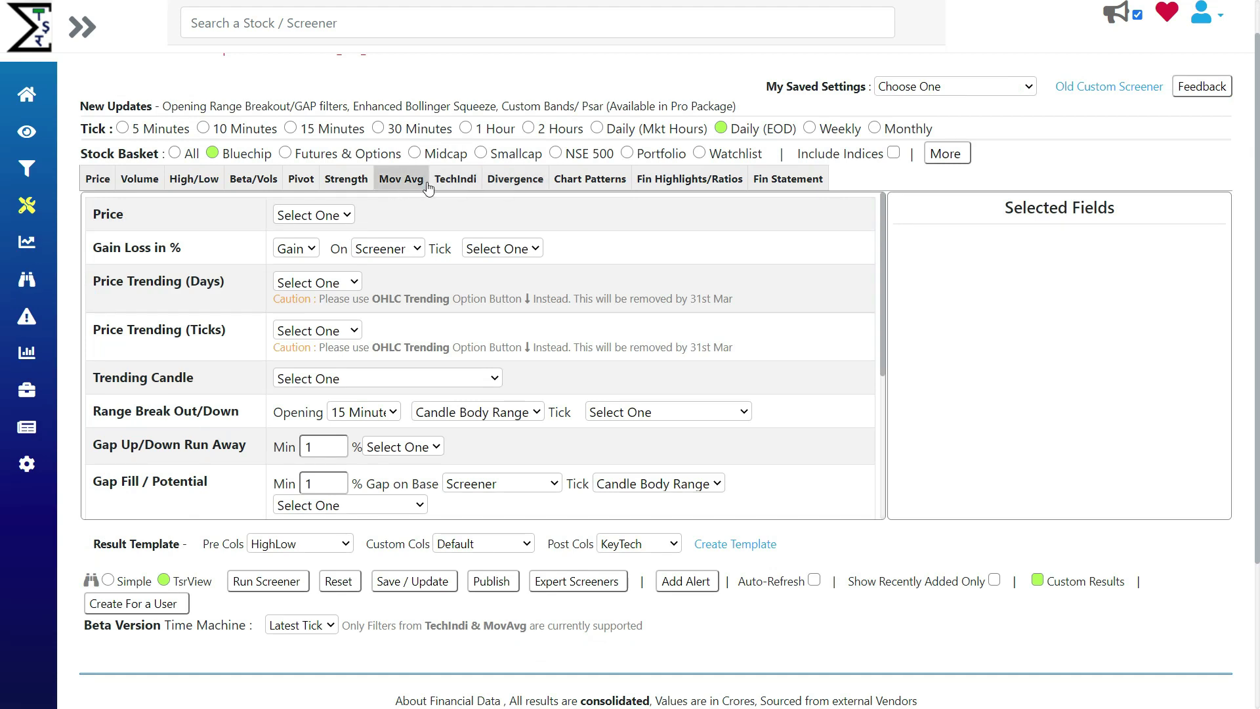
{"action": "left_click", "coordinate": [456, 184]}
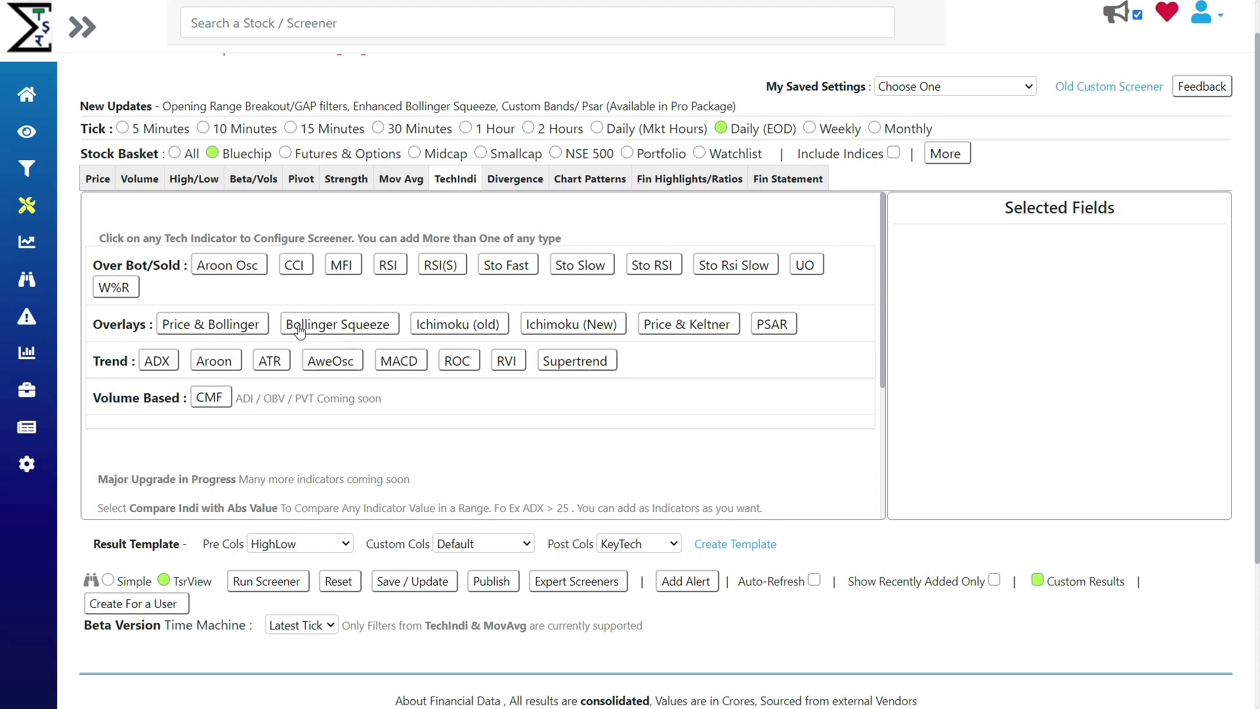
{"action": "left_click", "coordinate": [206, 328]}
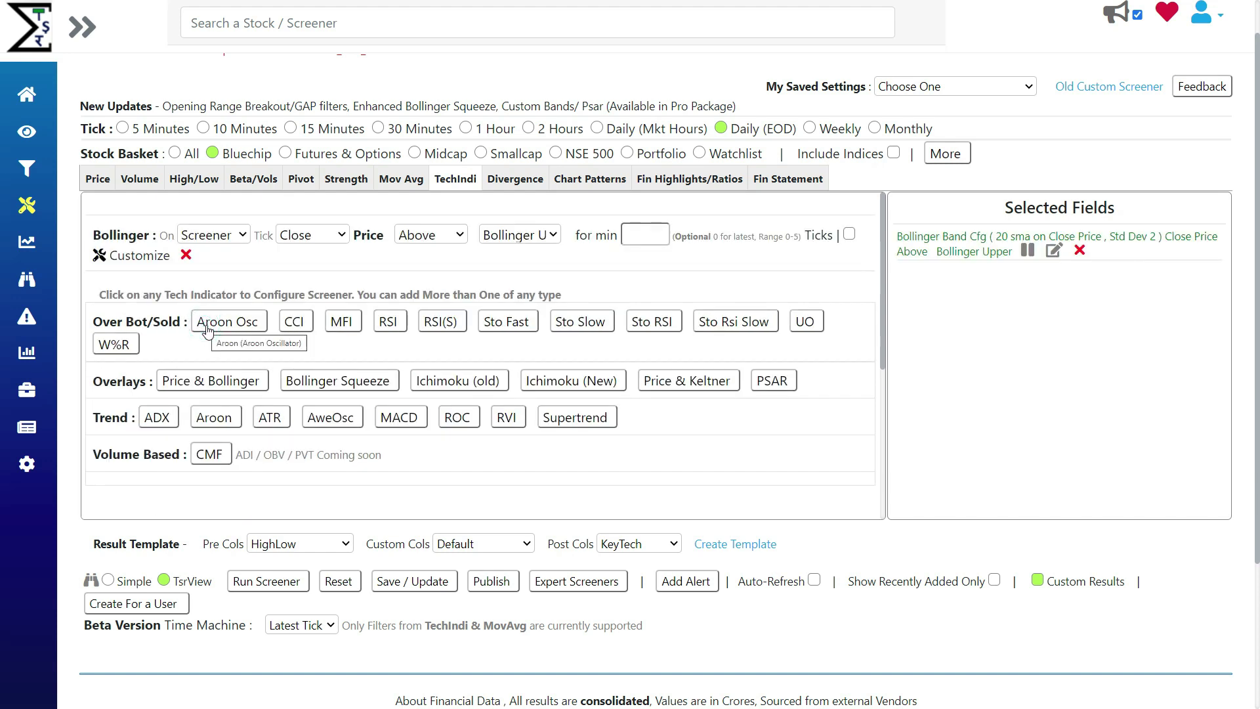
{"action": "left_click", "coordinate": [311, 236]}
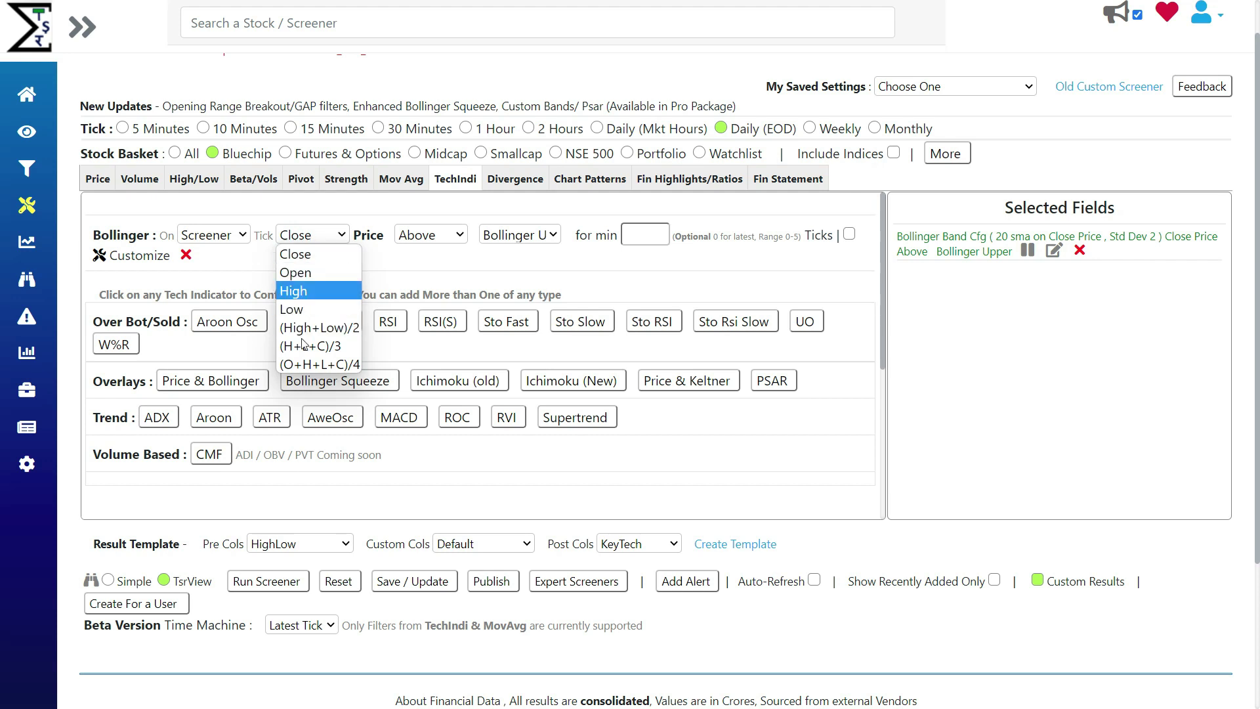
{"action": "left_click", "coordinate": [419, 276]}
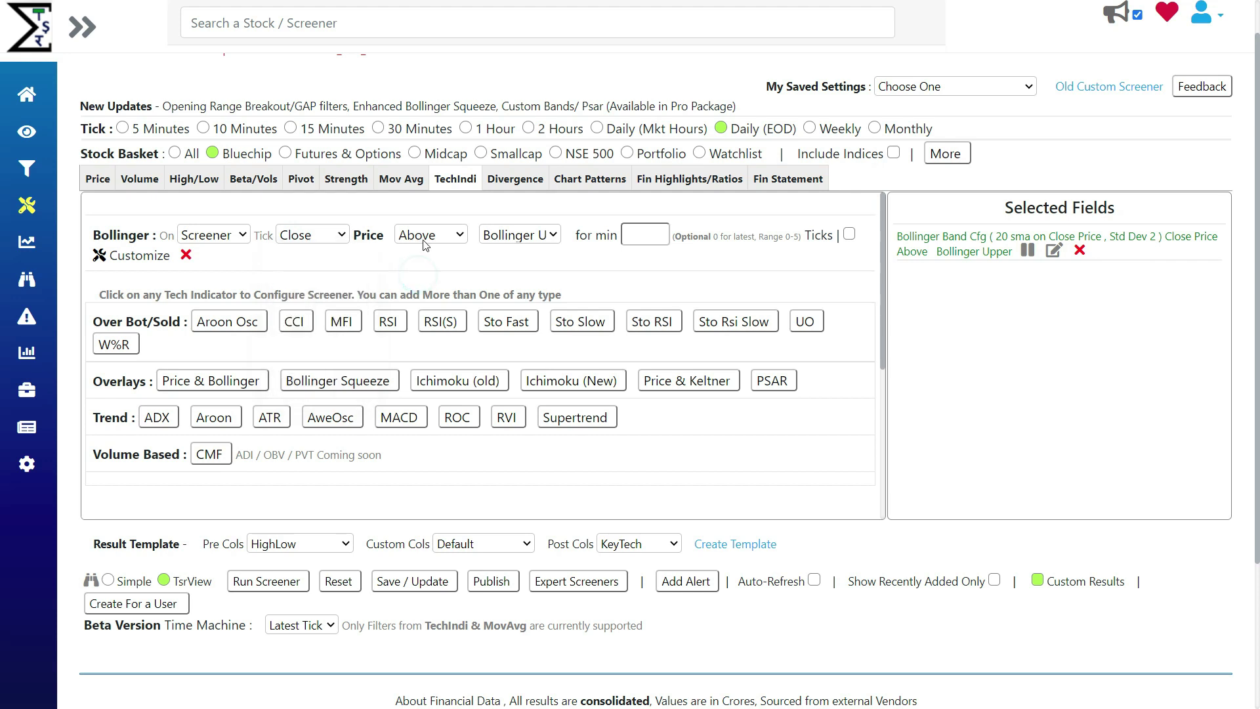
{"action": "left_click", "coordinate": [459, 238]}
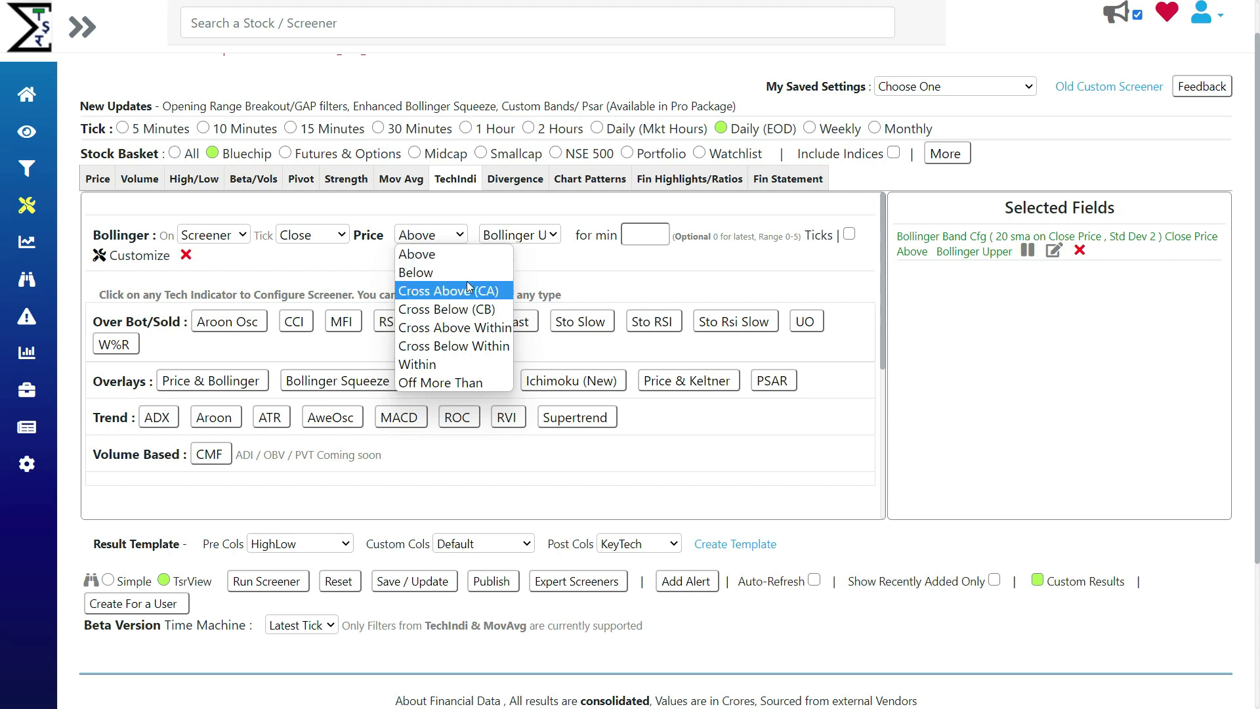
{"action": "left_click", "coordinate": [540, 268]}
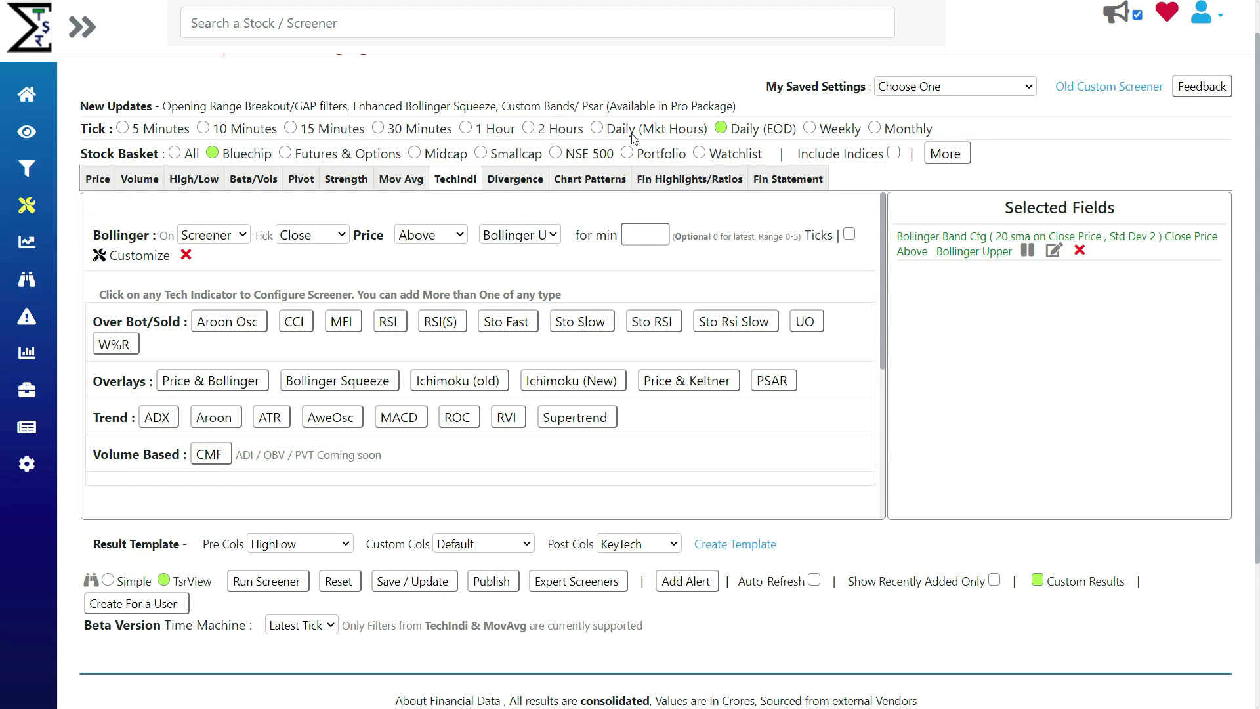
Run the custom screener on the NSE 500 basket and show the TVS Motor Company result as a full-screen candle chart
{"action": "left_click", "coordinate": [580, 155]}
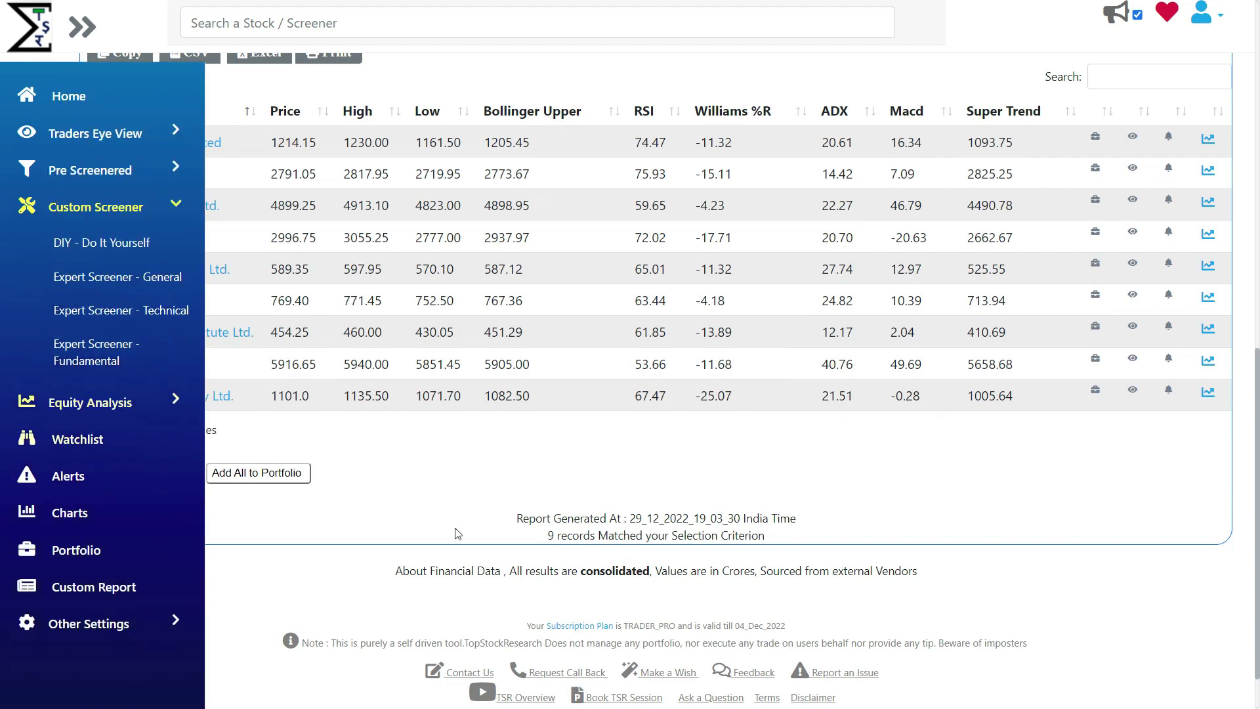
{"action": "left_click", "coordinate": [1209, 393]}
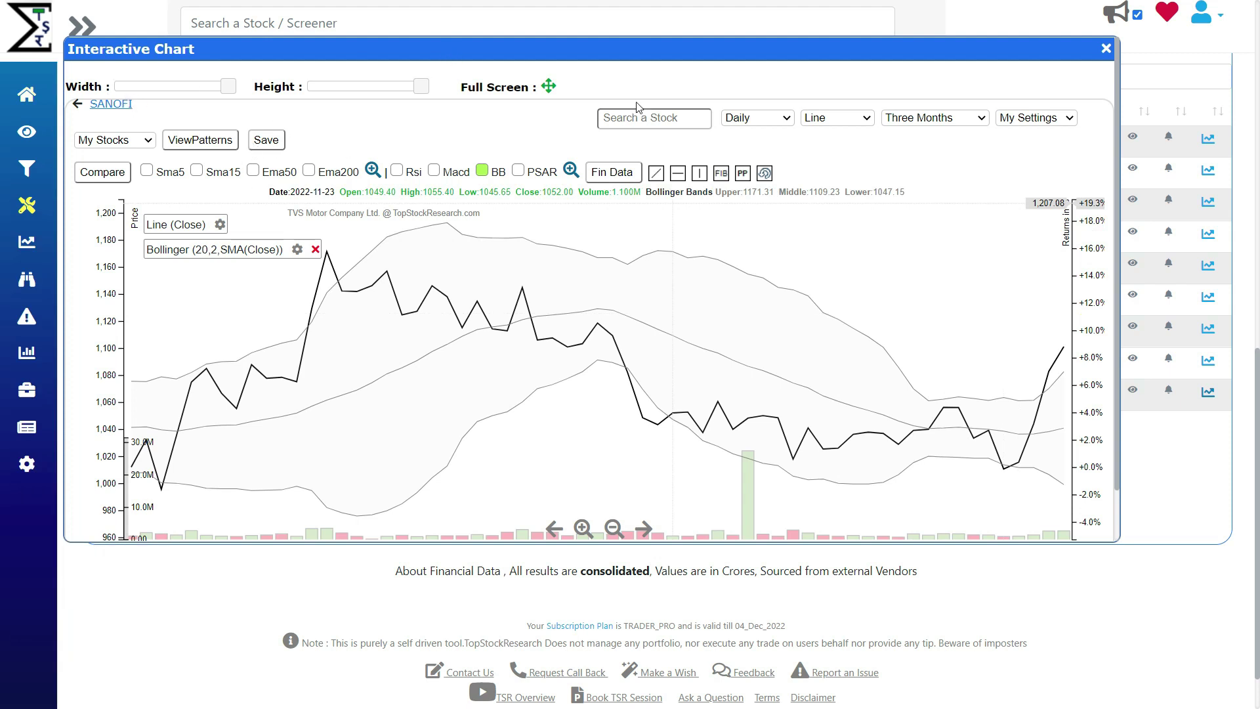
{"action": "left_click", "coordinate": [805, 113]}
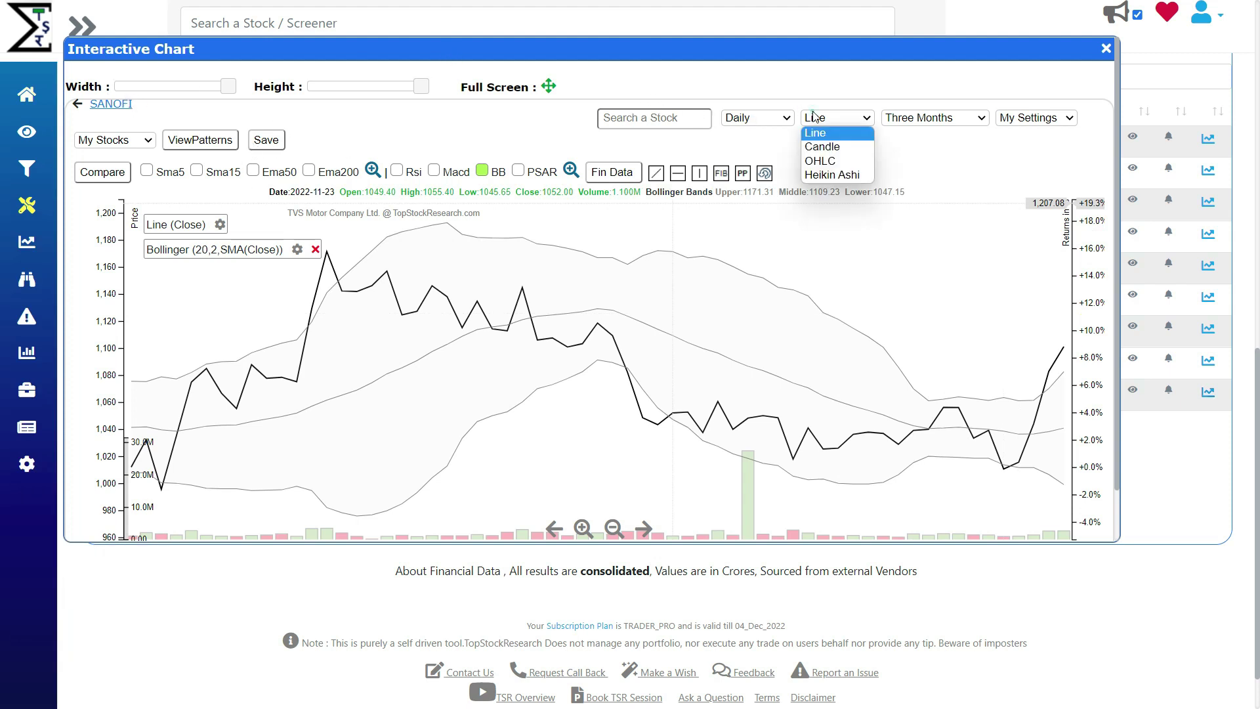
{"action": "left_click", "coordinate": [814, 148]}
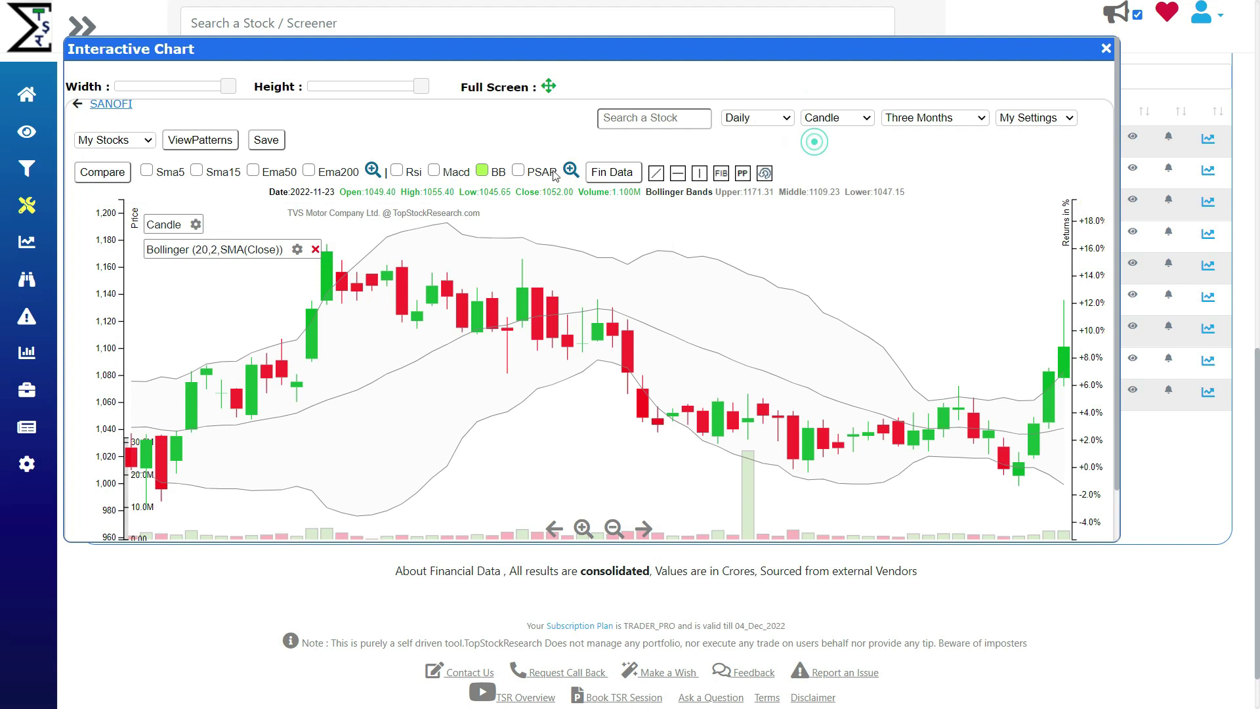
{"action": "left_click", "coordinate": [546, 88]}
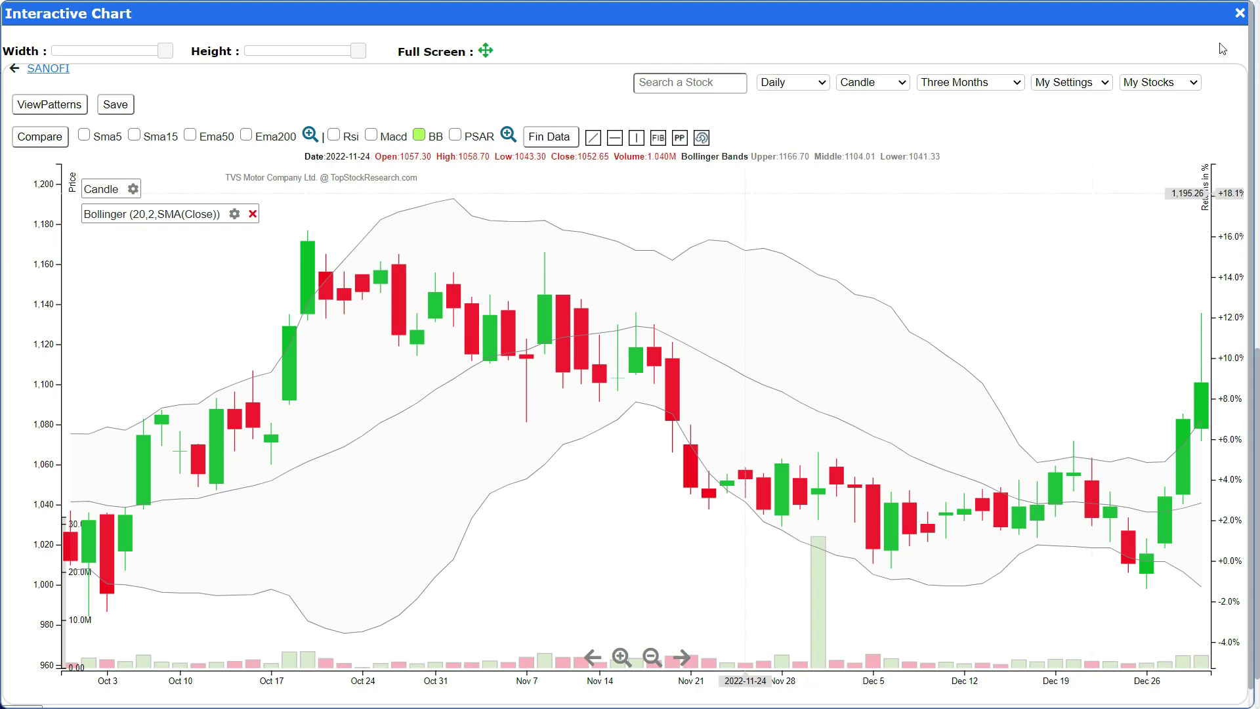
Load Titan Company in the full-screen chart and examine its candles against the Bollinger Bands
{"action": "left_click", "coordinate": [649, 80]}
{"action": "type", "text": "TI"}
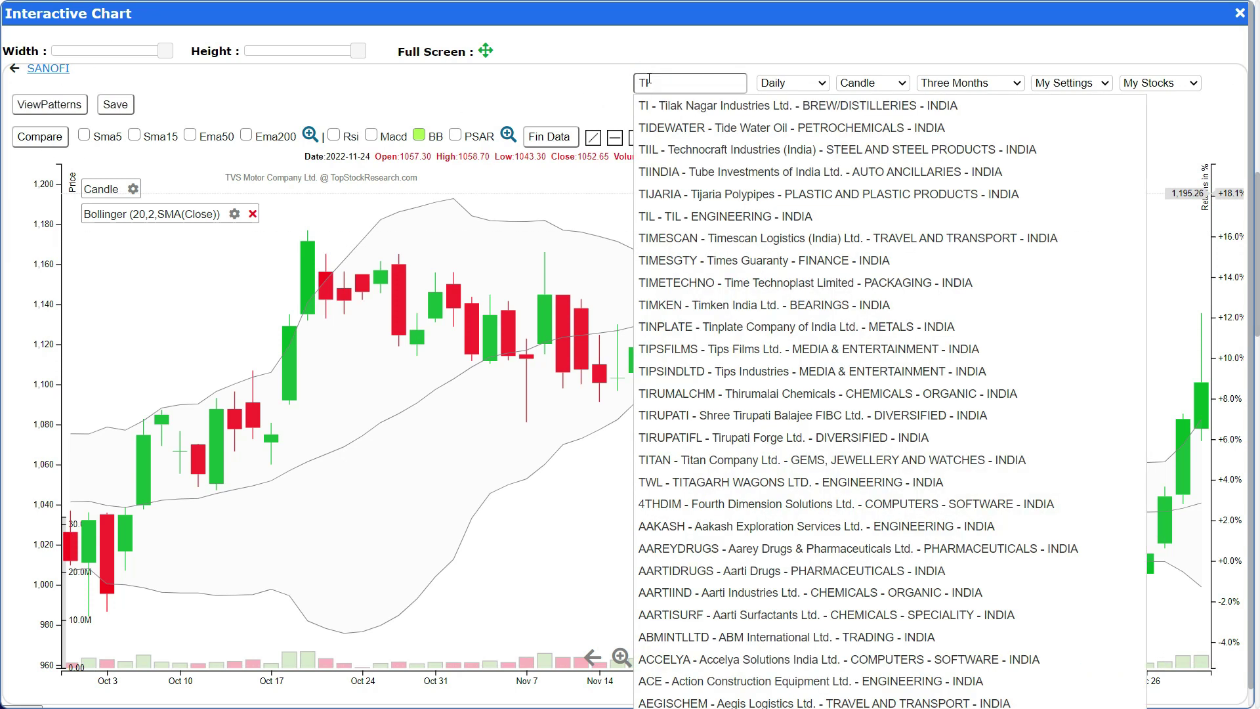
{"action": "type", "text": "TA"}
{"action": "left_click", "coordinate": [699, 107]}
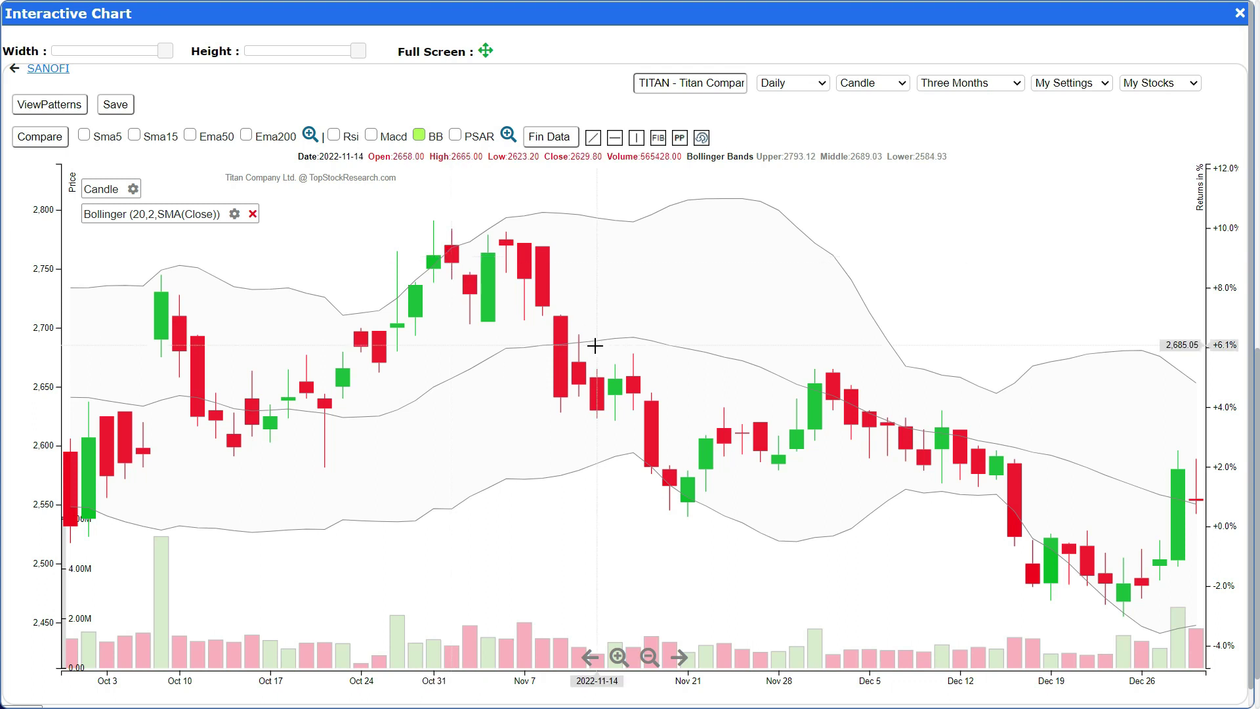
{"action": "scroll", "coordinate": [595, 346], "scroll_direction": "down", "scroll_amount": 2}
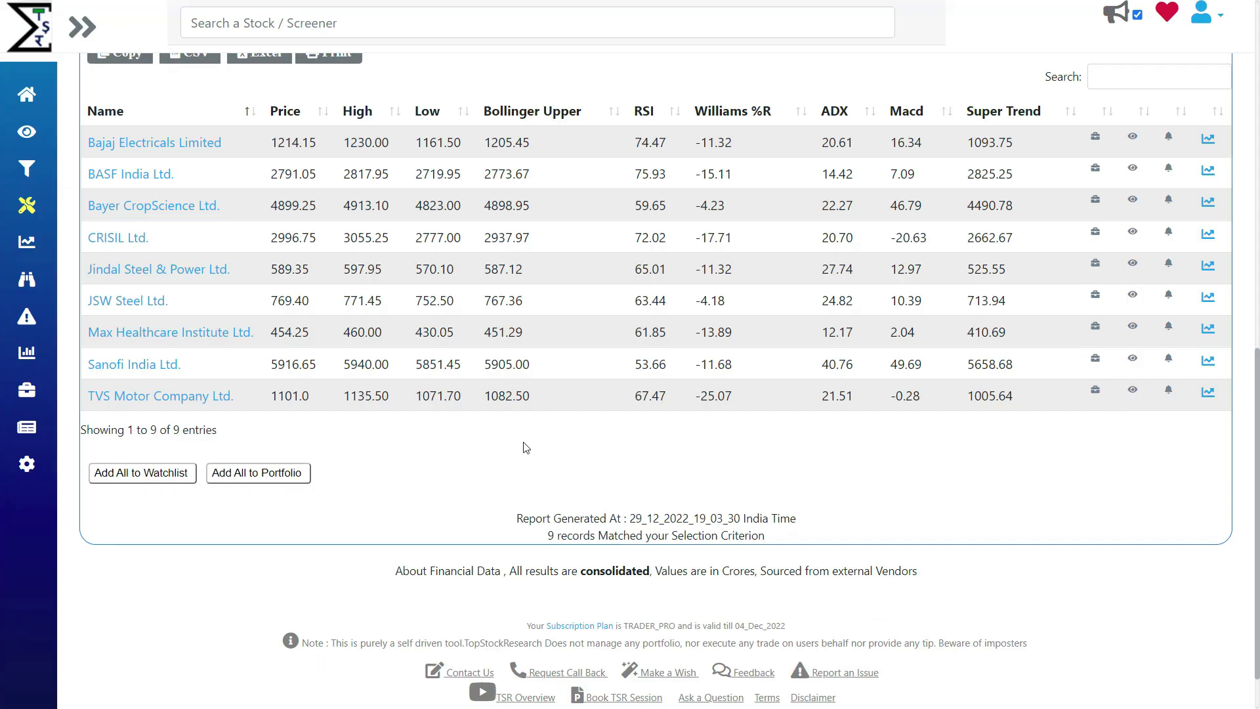
Set the Bollinger filter's price condition to Cross Above (CA) in the custom screener
{"action": "scroll", "coordinate": [1217, 646], "scroll_direction": "up", "scroll_amount": 10}
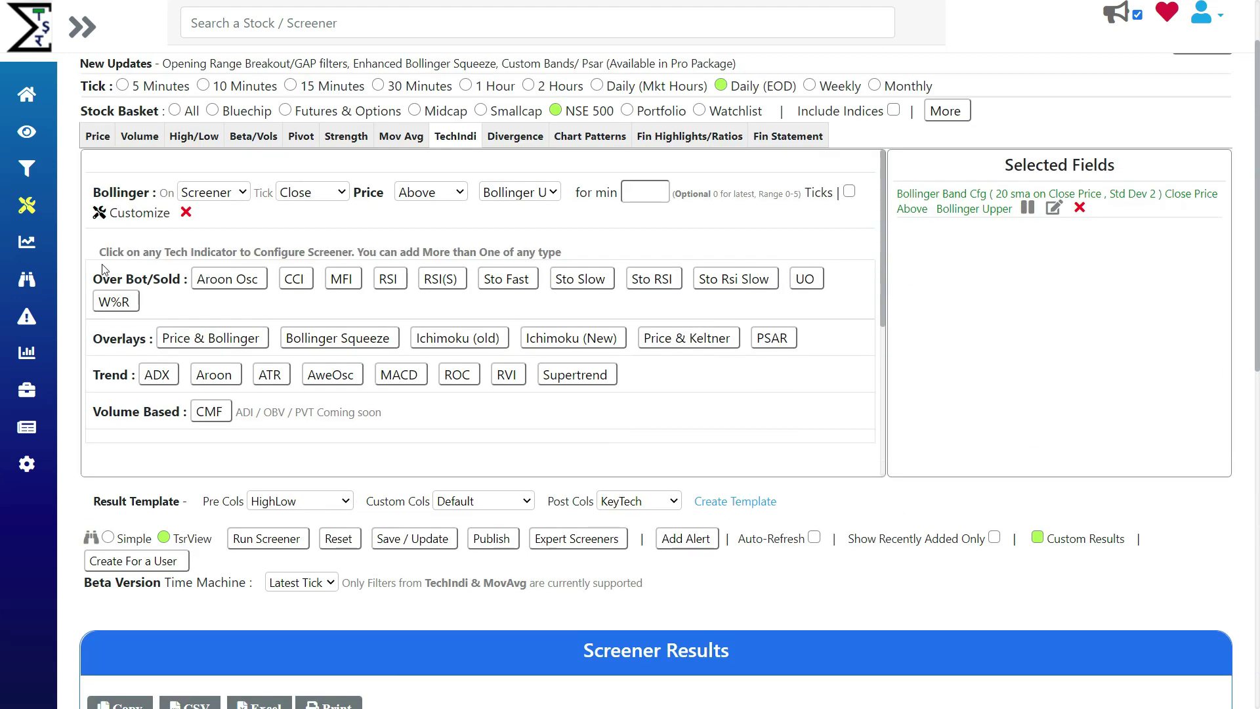
{"action": "left_click", "coordinate": [433, 193]}
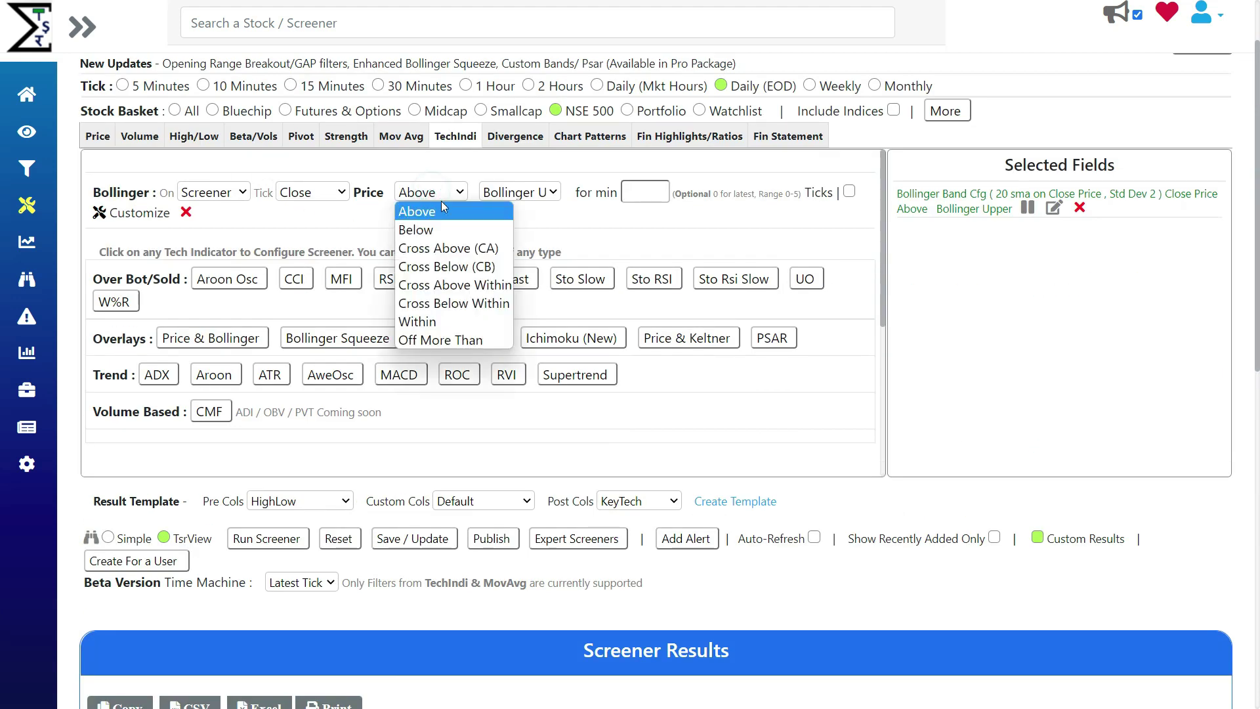
{"action": "left_click", "coordinate": [469, 256]}
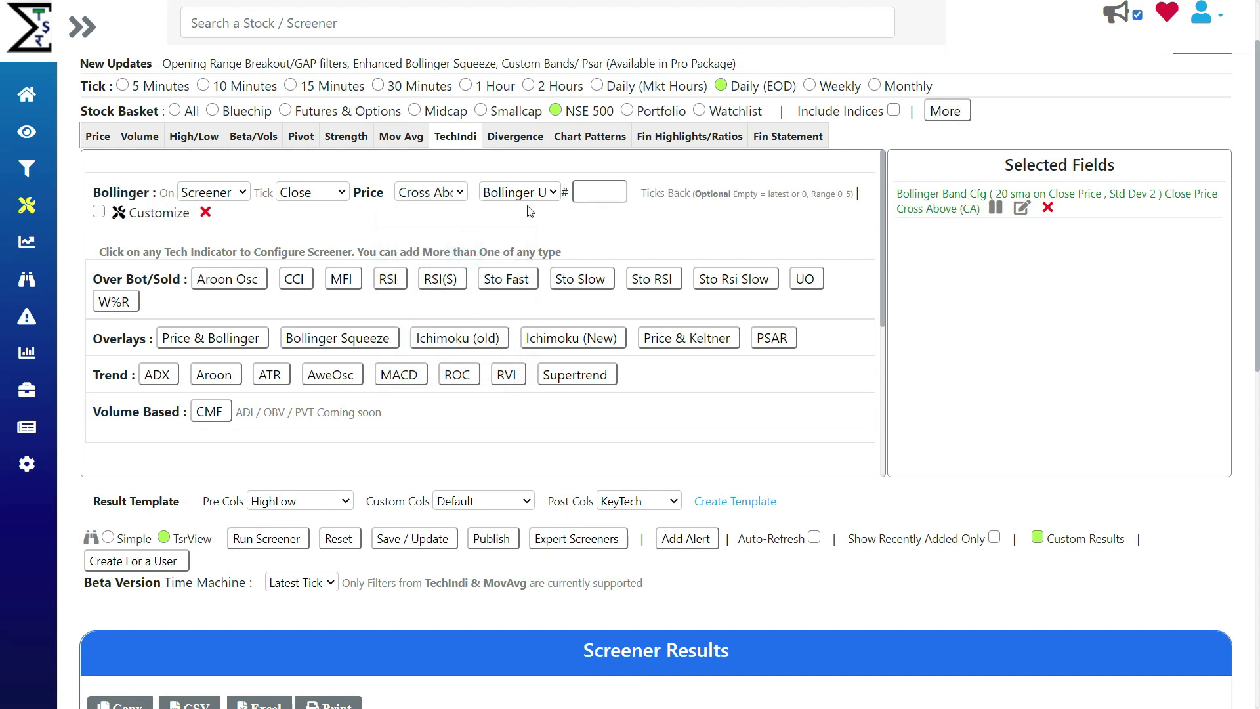
Run the custom screener on the NSE 500 basket and open the interactive chart of Jindal Steel & Power
{"action": "left_click", "coordinate": [236, 540]}
{"action": "scroll", "coordinate": [237, 545], "scroll_direction": "down", "scroll_amount": 10}
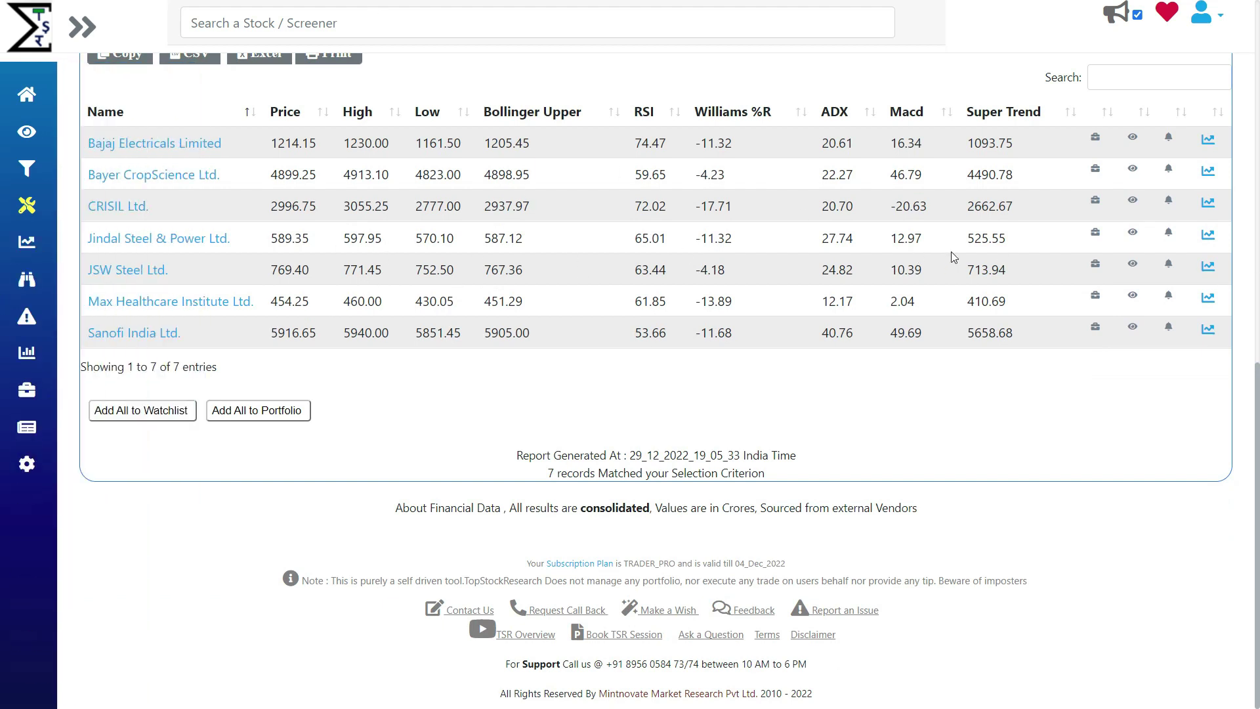
{"action": "left_click", "coordinate": [1208, 236]}
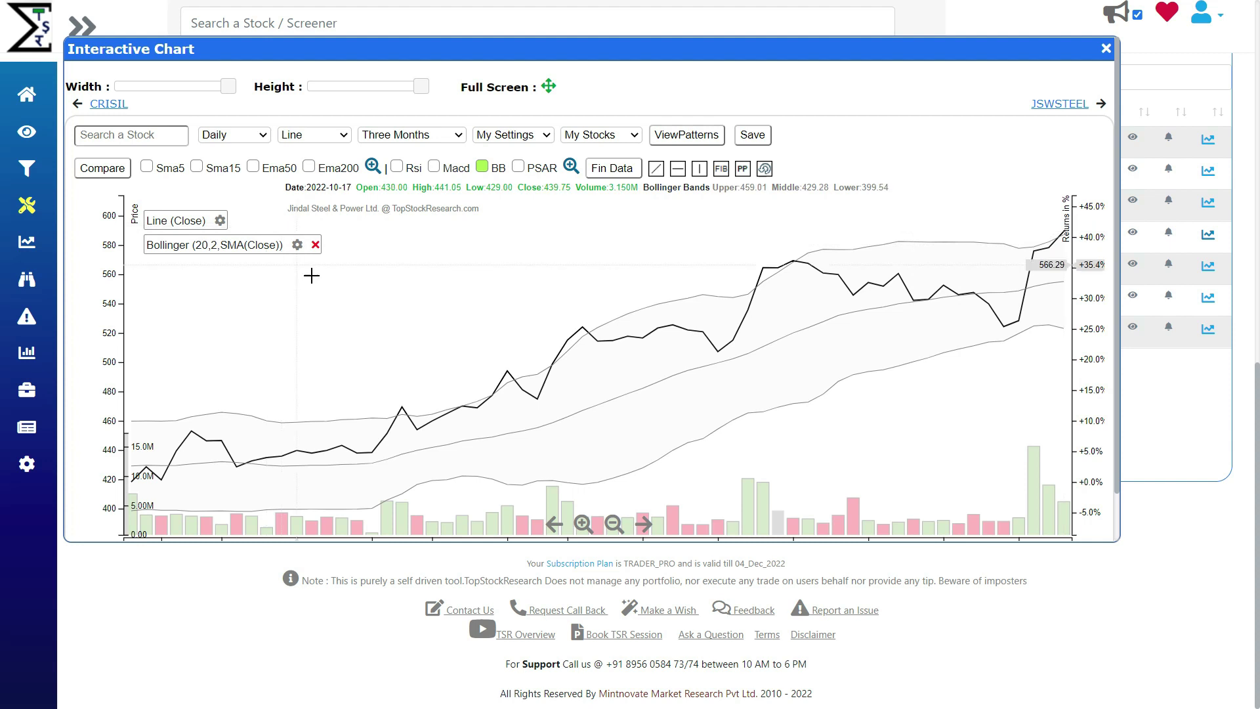
{"action": "scroll", "coordinate": [349, 281], "scroll_direction": "down", "scroll_amount": 2}
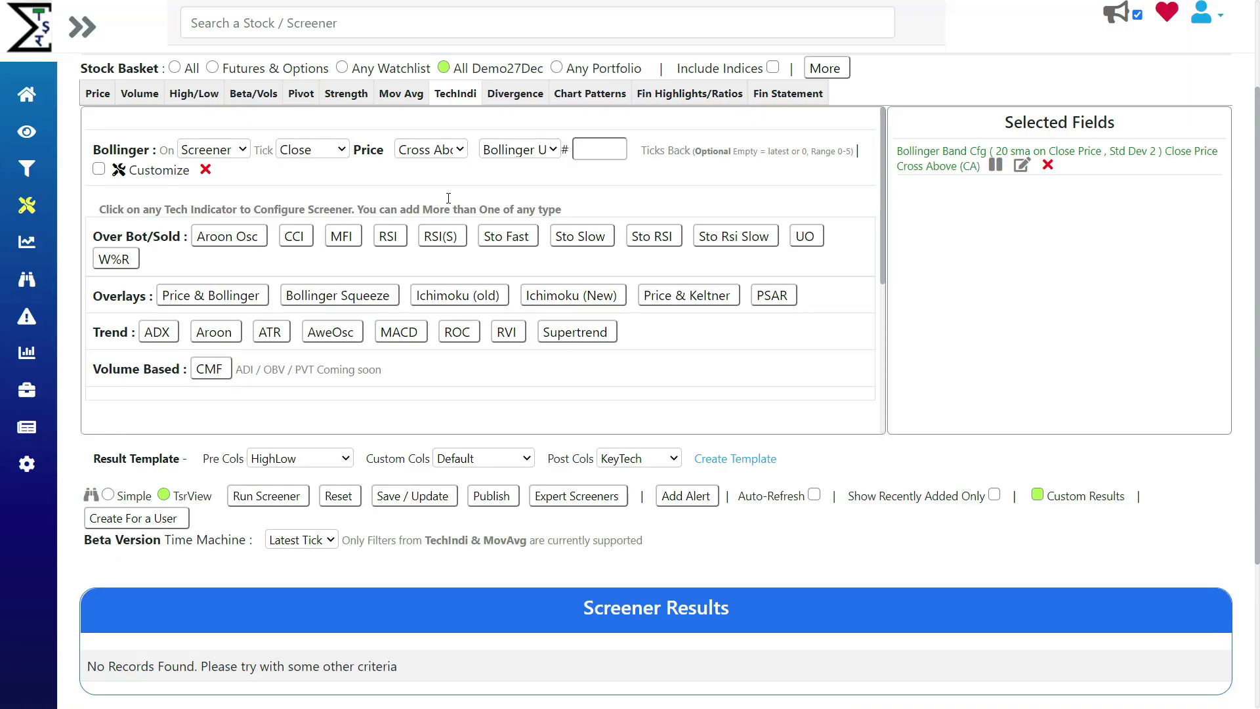
{"action": "left_click", "coordinate": [318, 147]}
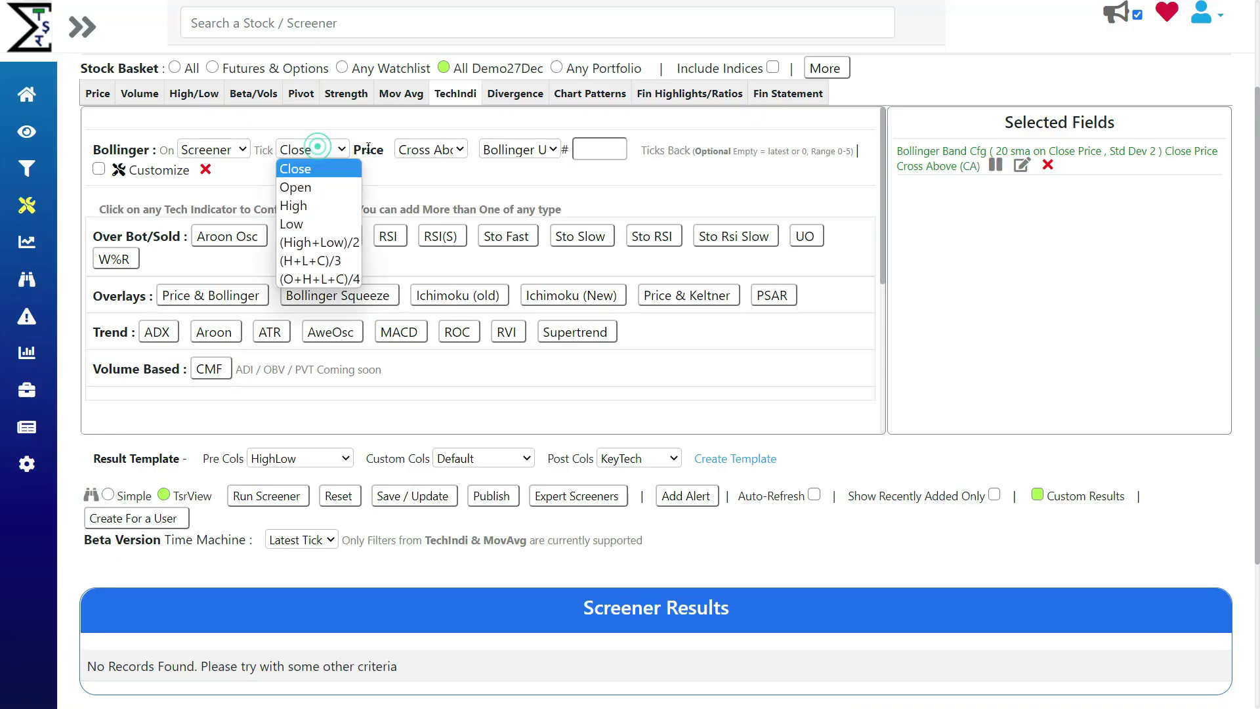
{"action": "left_click", "coordinate": [433, 149]}
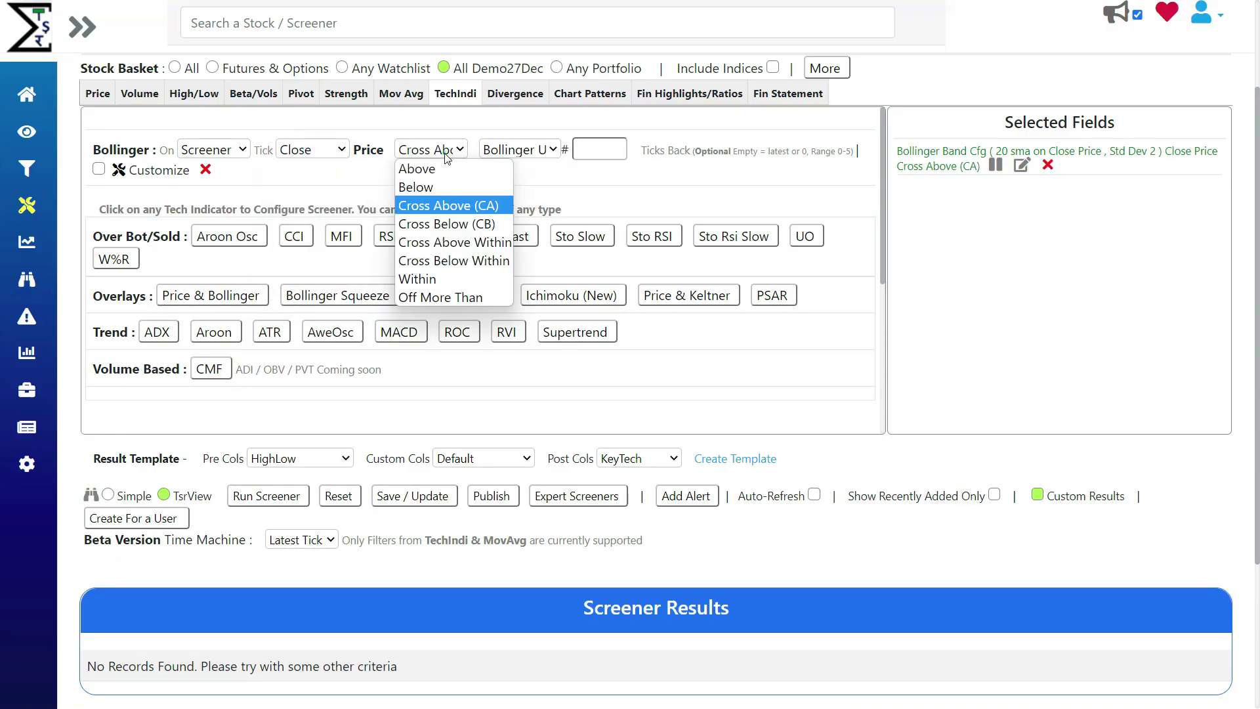
{"action": "left_click", "coordinate": [614, 183]}
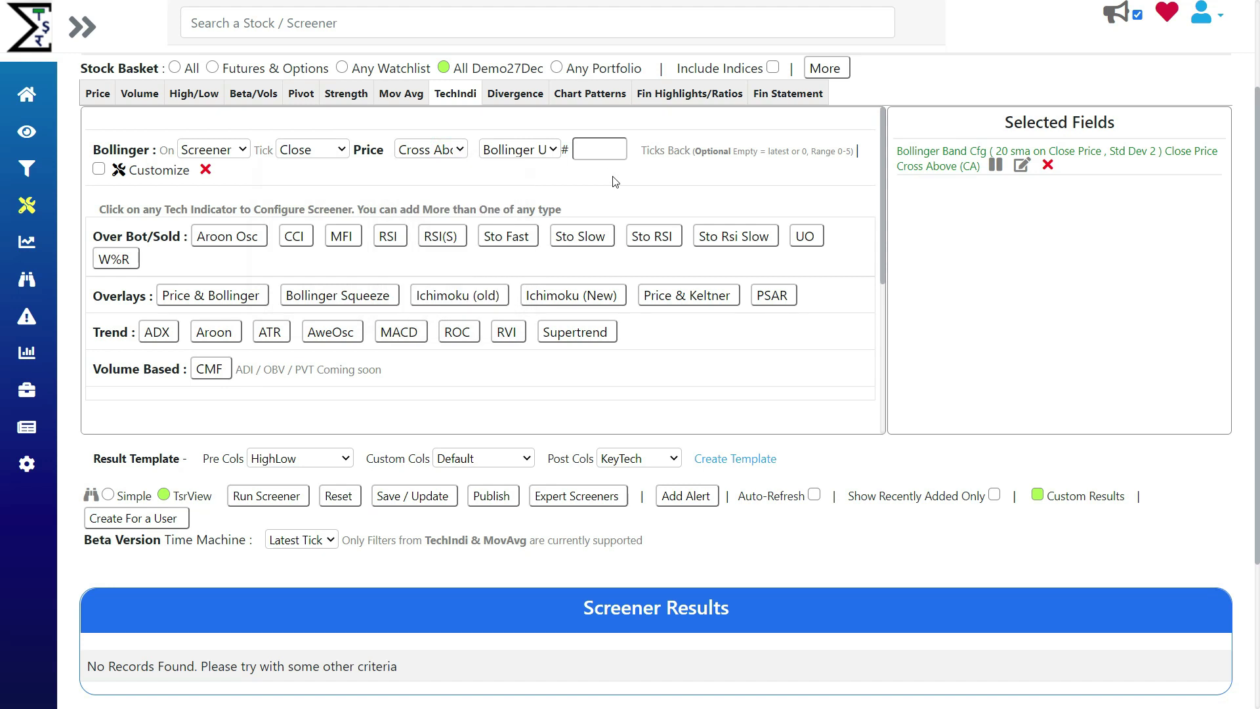
Enable customization of the Bollinger filter, check its SMA, period and standard deviation settings, and set the price condition to Above
{"action": "left_click", "coordinate": [99, 169]}
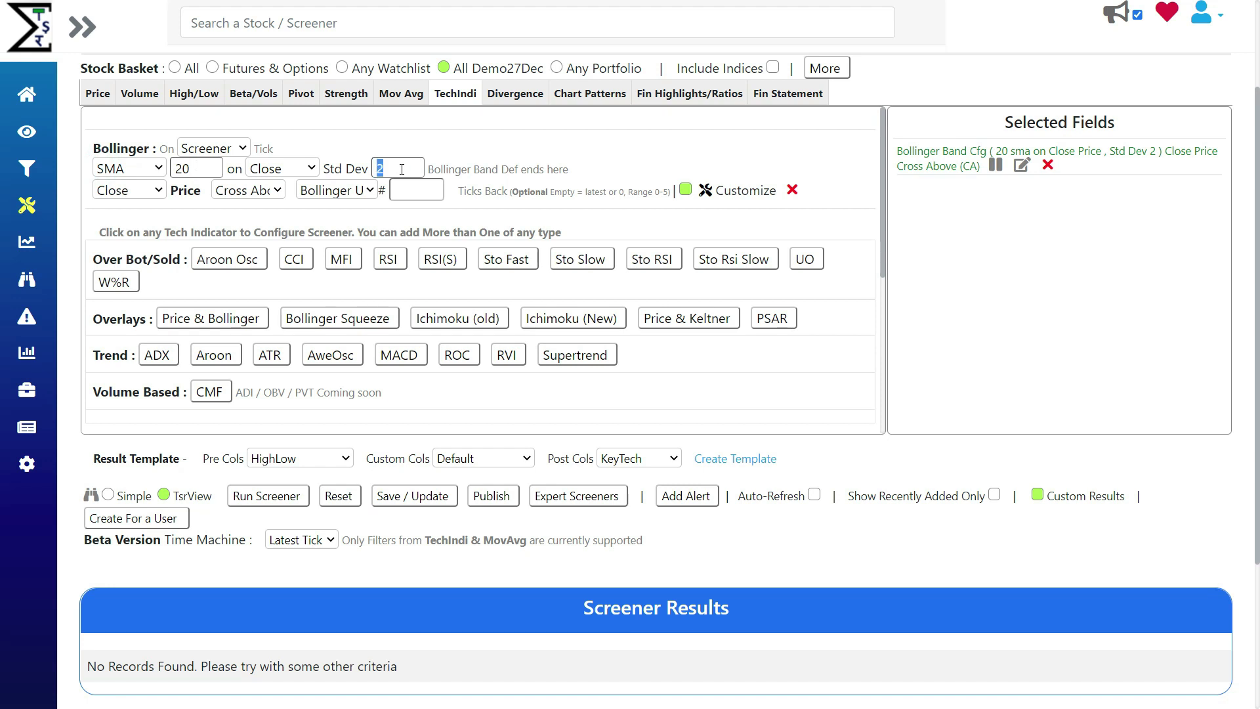
{"action": "scroll", "coordinate": [585, 279], "scroll_direction": "up", "scroll_amount": 2}
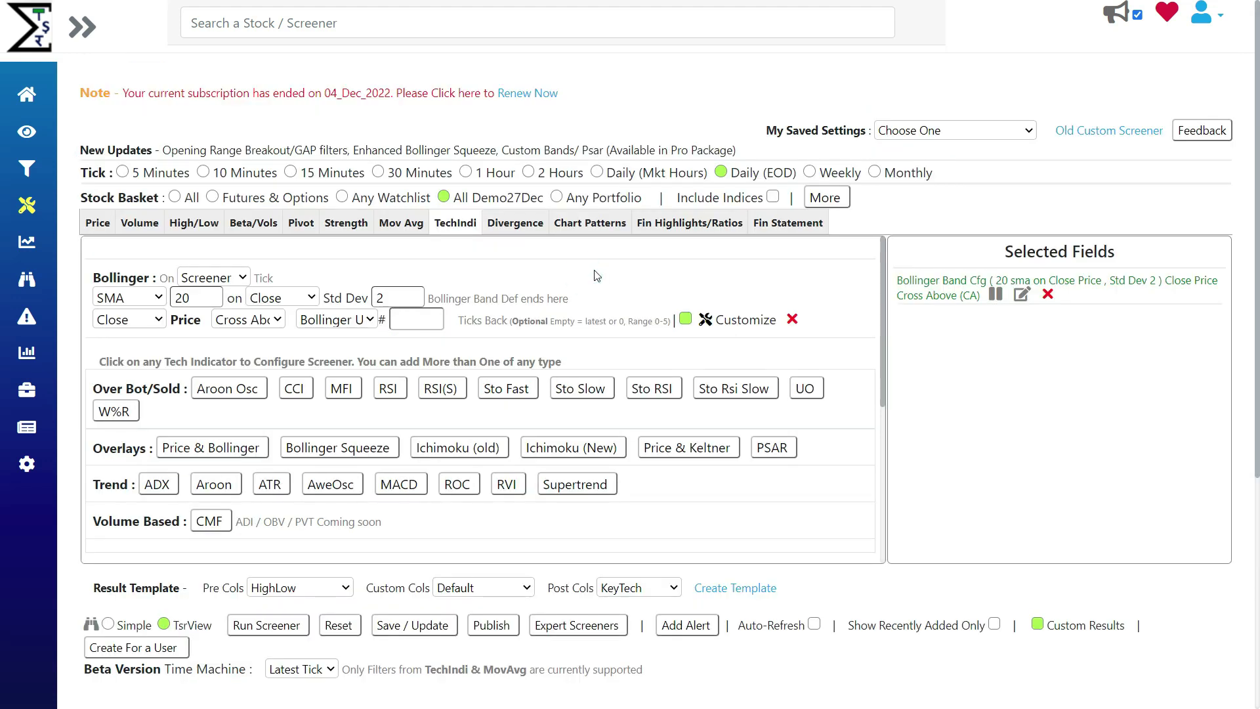
{"action": "left_click", "coordinate": [153, 298]}
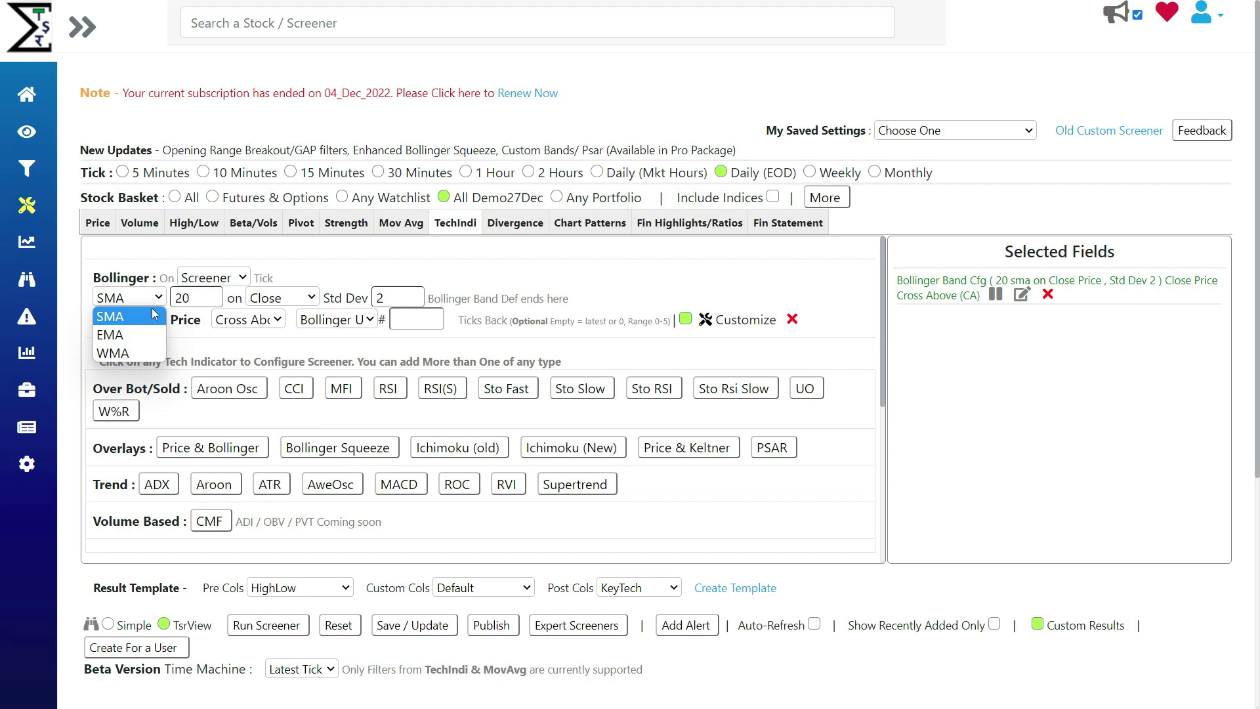
{"action": "left_click", "coordinate": [199, 294]}
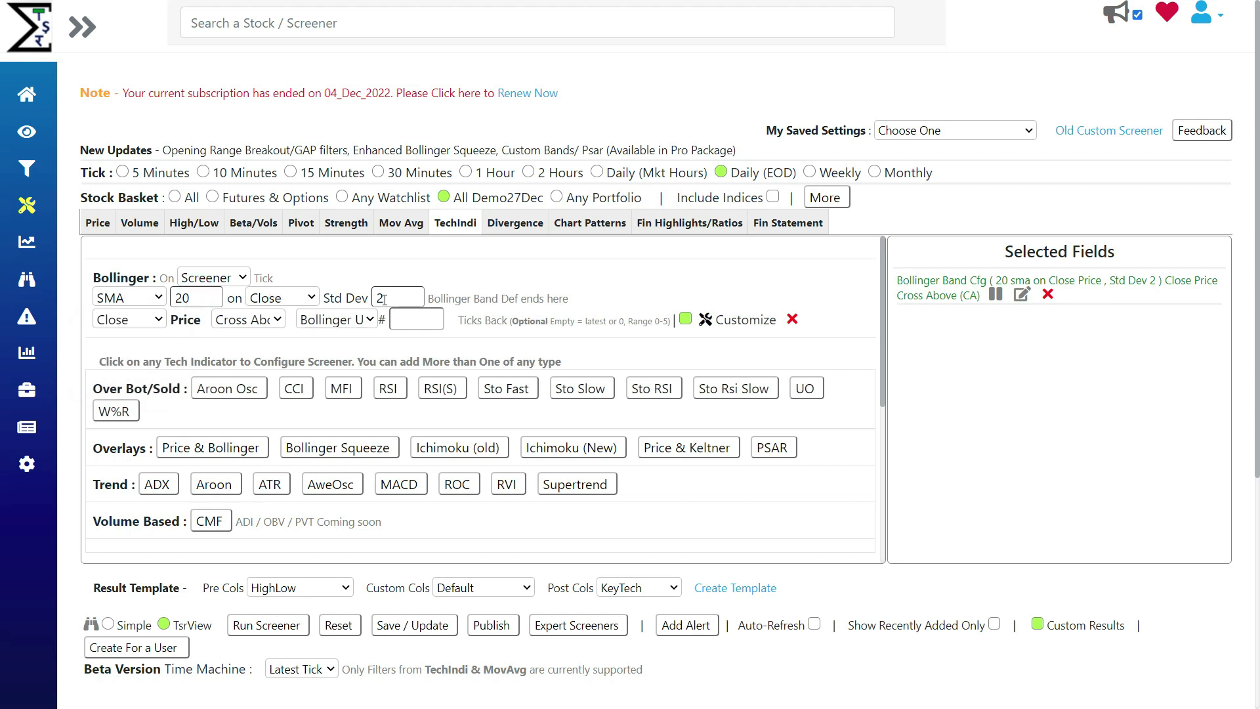
{"action": "left_click", "coordinate": [405, 294]}
{"action": "left_click", "coordinate": [273, 321]}
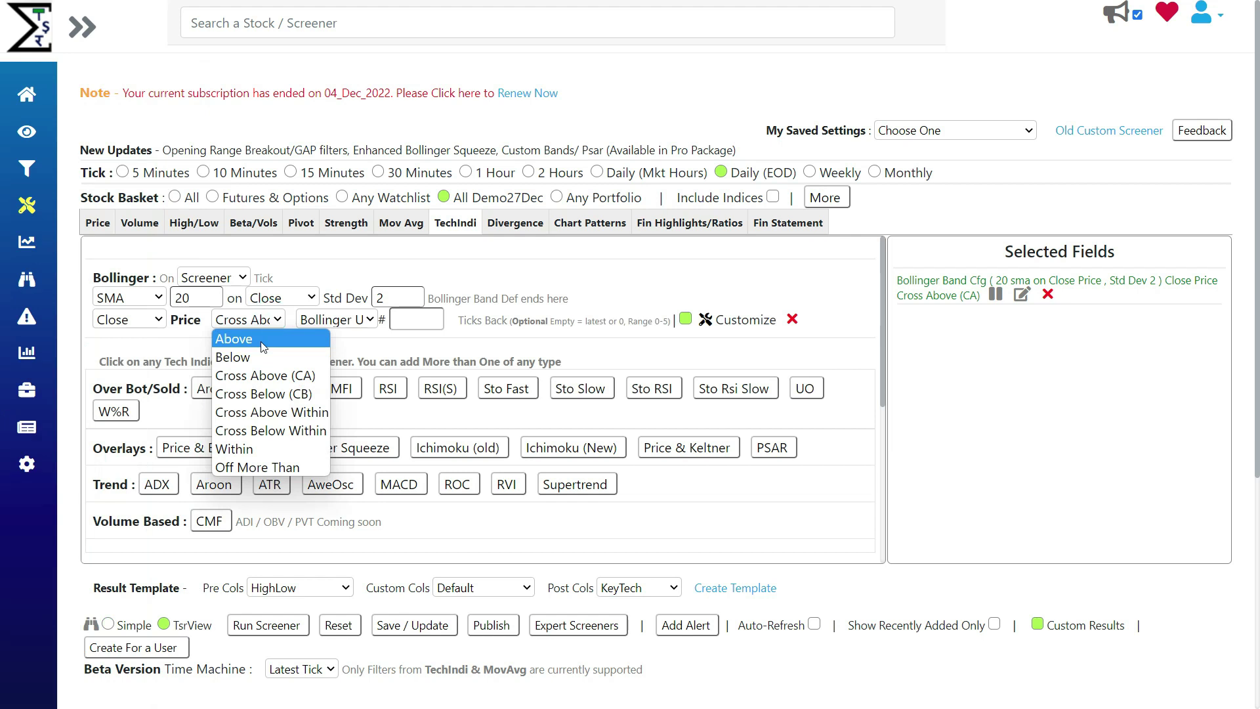
{"action": "left_click", "coordinate": [257, 338]}
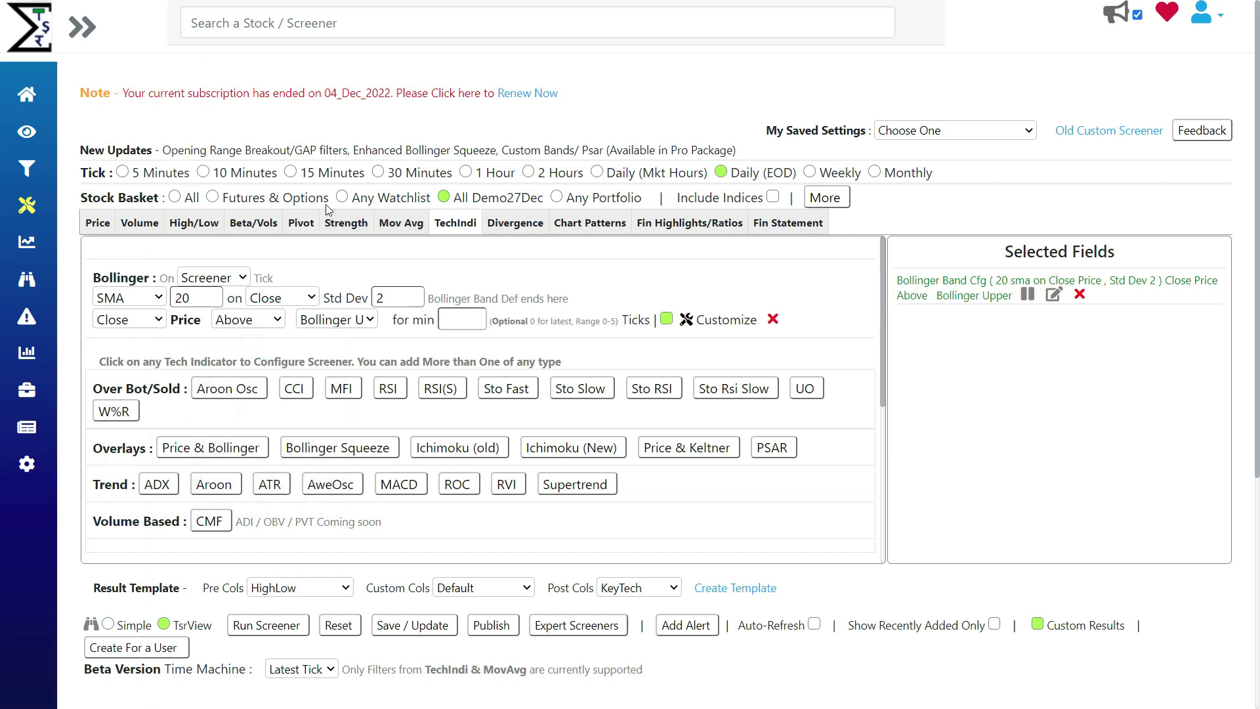
Choose Nifty 500 from the broad-based indices as the screener's stock basket
{"action": "left_click", "coordinate": [825, 198]}
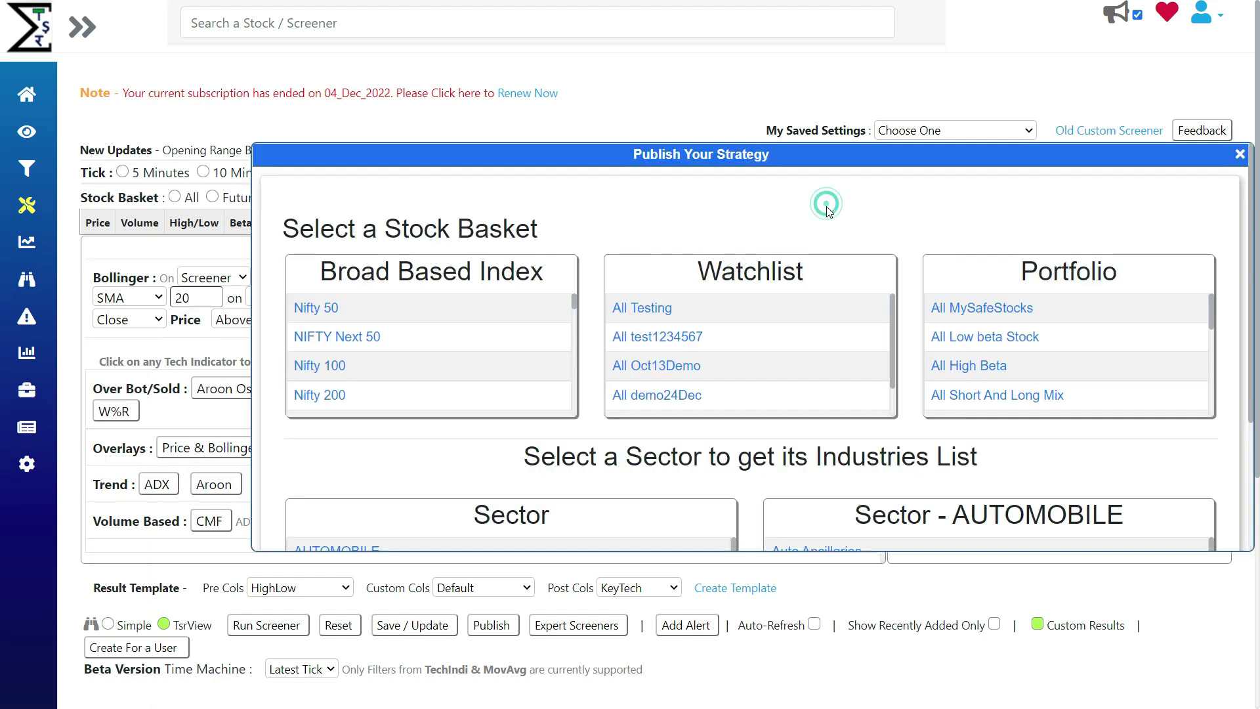
{"action": "scroll", "coordinate": [413, 316], "scroll_direction": "down", "scroll_amount": 2}
{"action": "scroll", "coordinate": [396, 331], "scroll_direction": "down", "scroll_amount": 3}
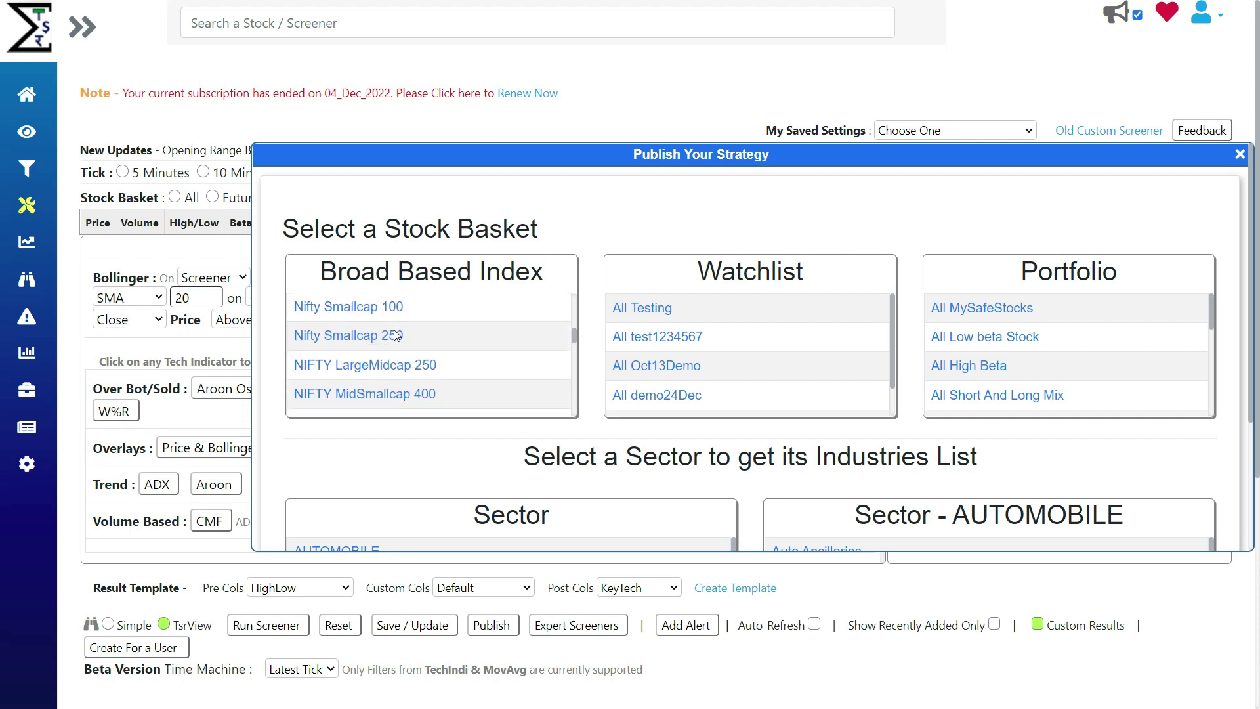
{"action": "scroll", "coordinate": [396, 330], "scroll_direction": "up", "scroll_amount": 5}
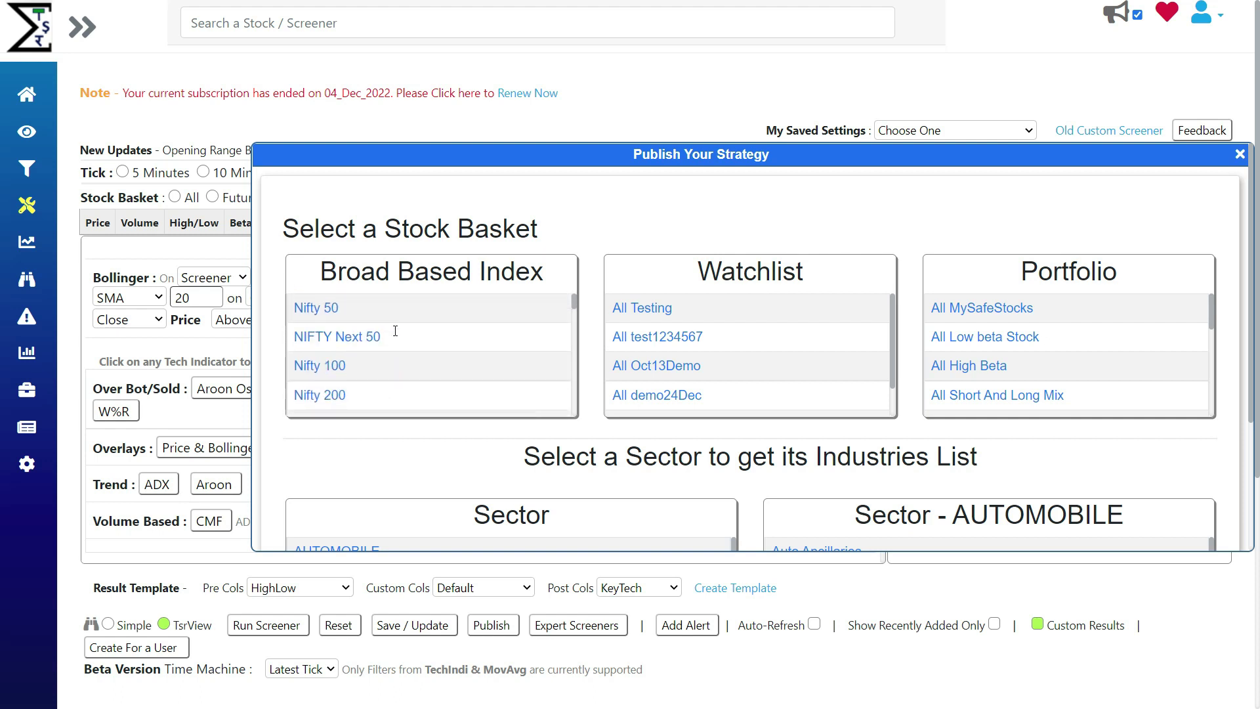
{"action": "left_click", "coordinate": [328, 361]}
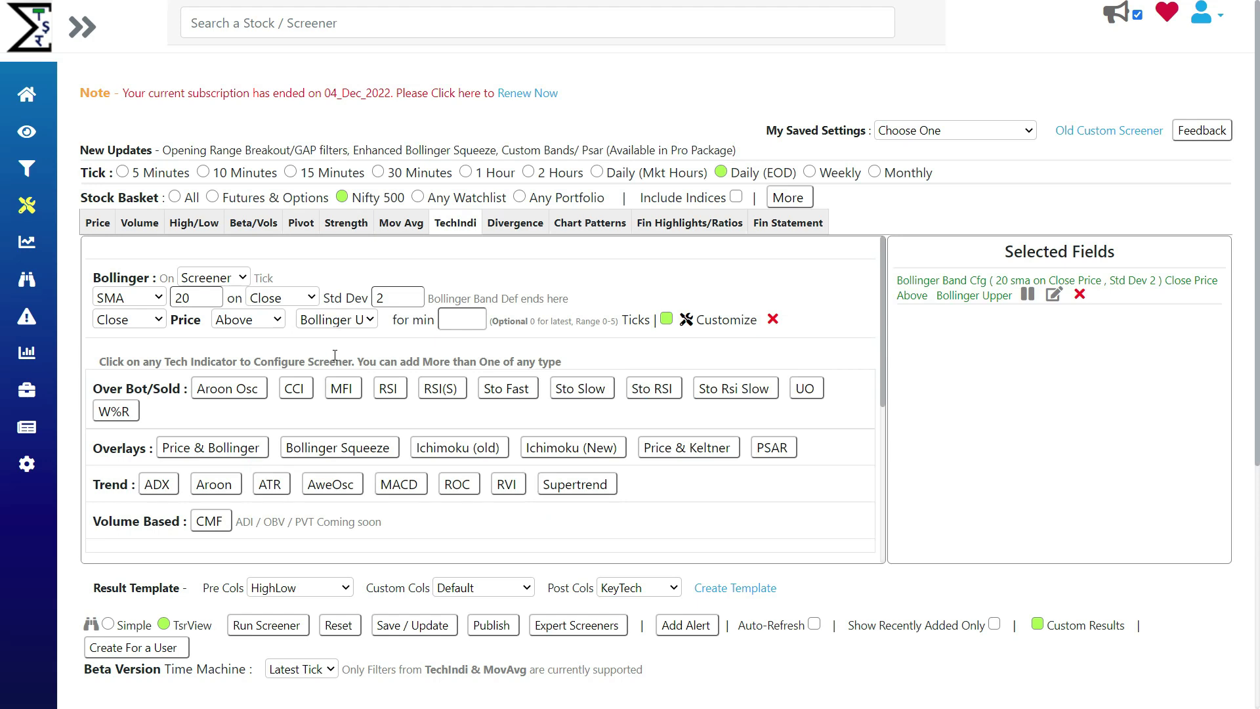
Run the screener for closes above the upper Bollinger Band on Nifty 500 and look over the matching stocks
{"action": "scroll", "coordinate": [883, 404], "scroll_direction": "up", "scroll_amount": 3}
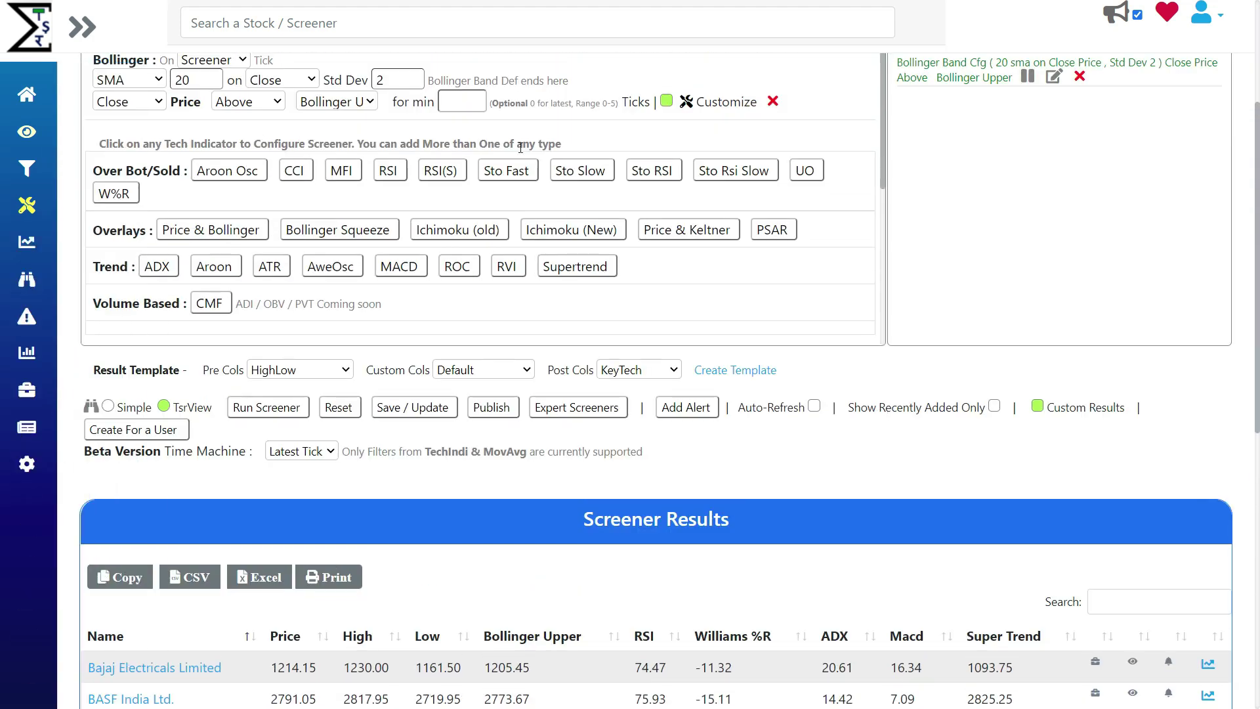
{"action": "scroll", "coordinate": [1016, 410], "scroll_direction": "down", "scroll_amount": 7}
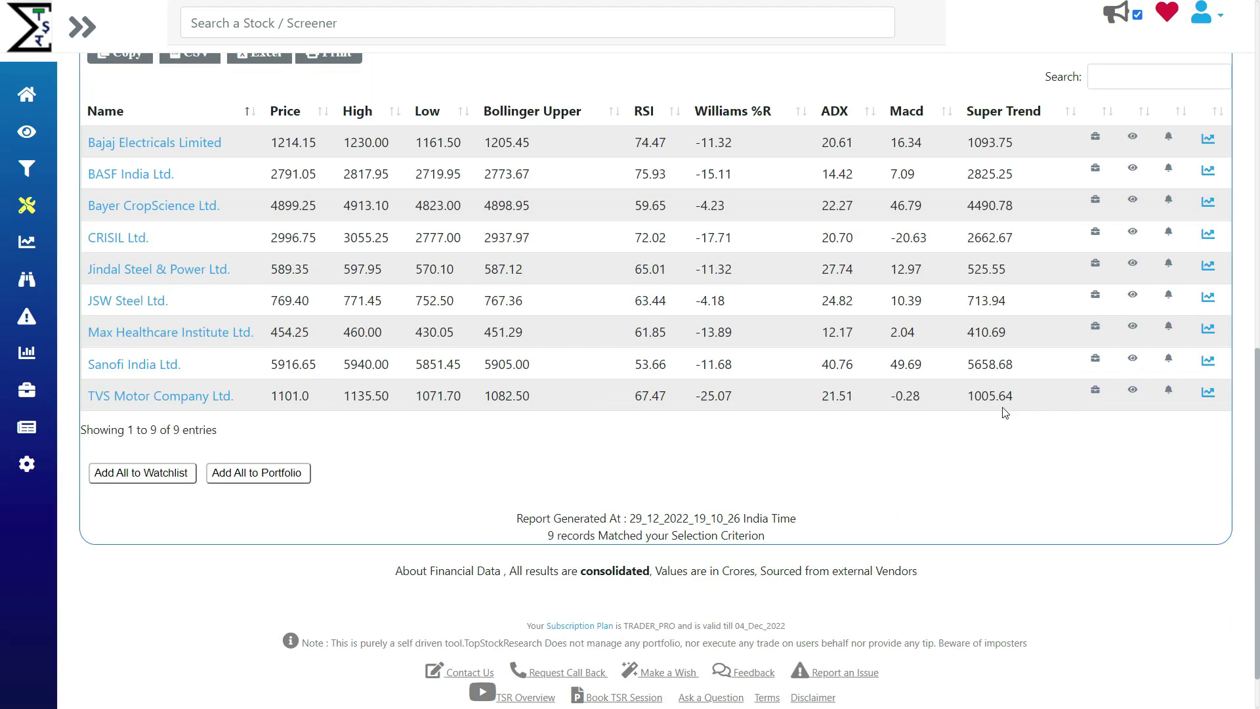
{"action": "scroll", "coordinate": [1004, 412], "scroll_direction": "up", "scroll_amount": 6}
{"action": "scroll", "coordinate": [742, 510], "scroll_direction": "up", "scroll_amount": 3}
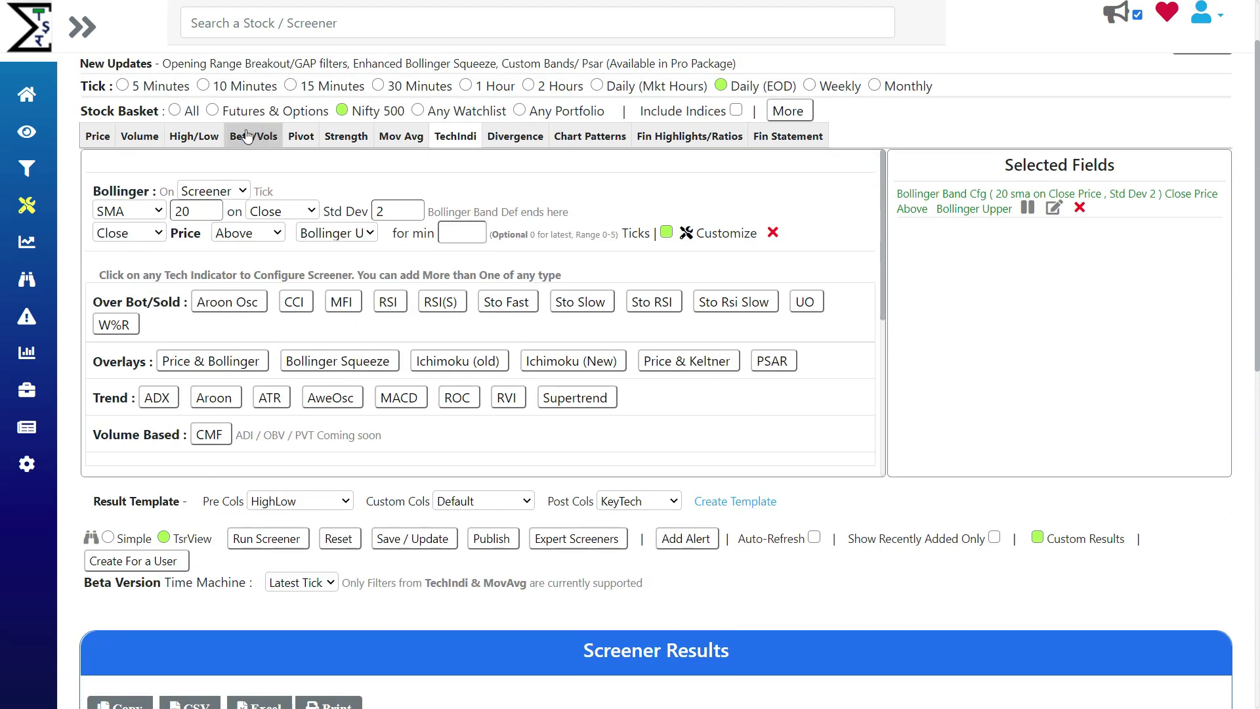
Add a filter comparing price with a moving average and remove the moving average crossover comparison
{"action": "left_click", "coordinate": [400, 137]}
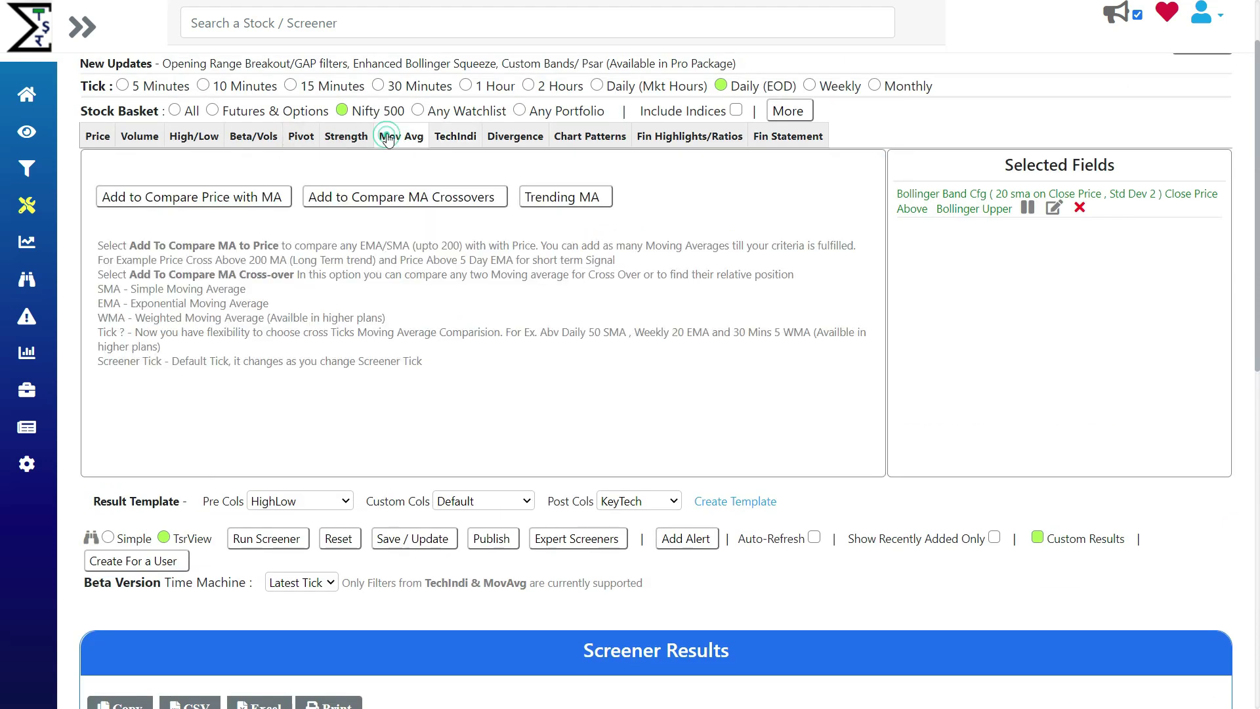
{"action": "left_click", "coordinate": [403, 204]}
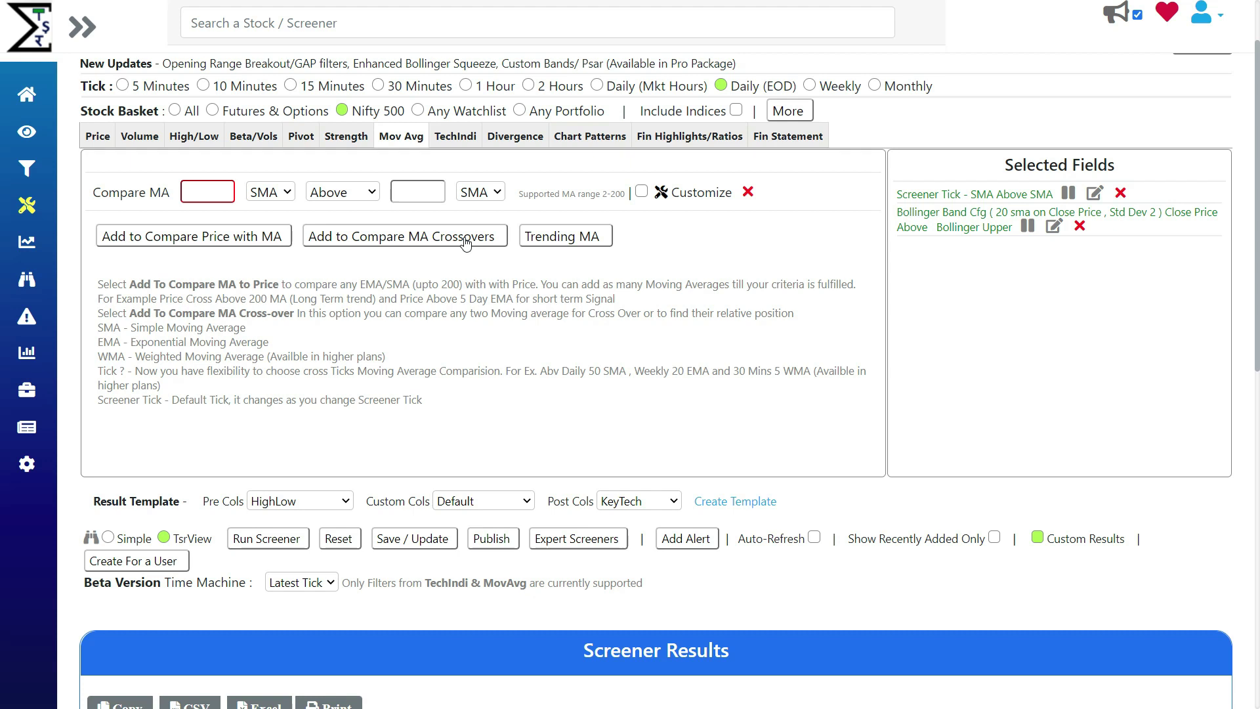
{"action": "left_click", "coordinate": [264, 237]}
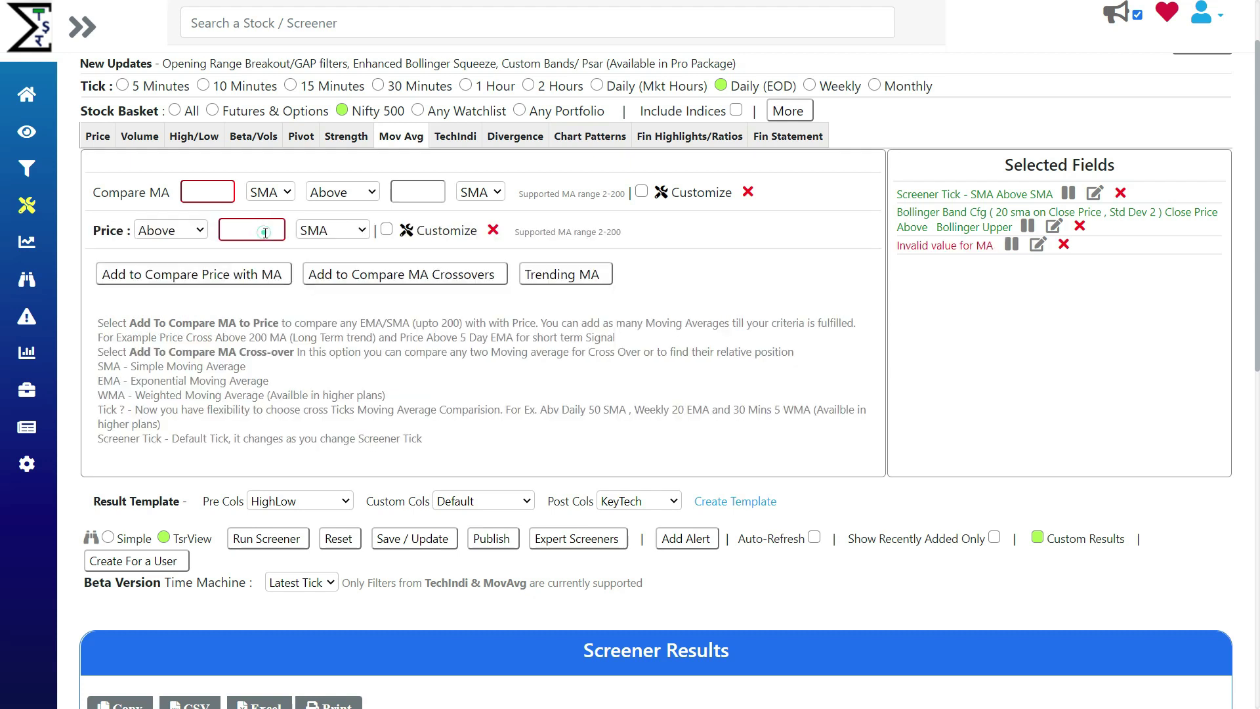
{"action": "left_click", "coordinate": [190, 227]}
{"action": "left_click", "coordinate": [181, 222]}
{"action": "left_click", "coordinate": [747, 192]}
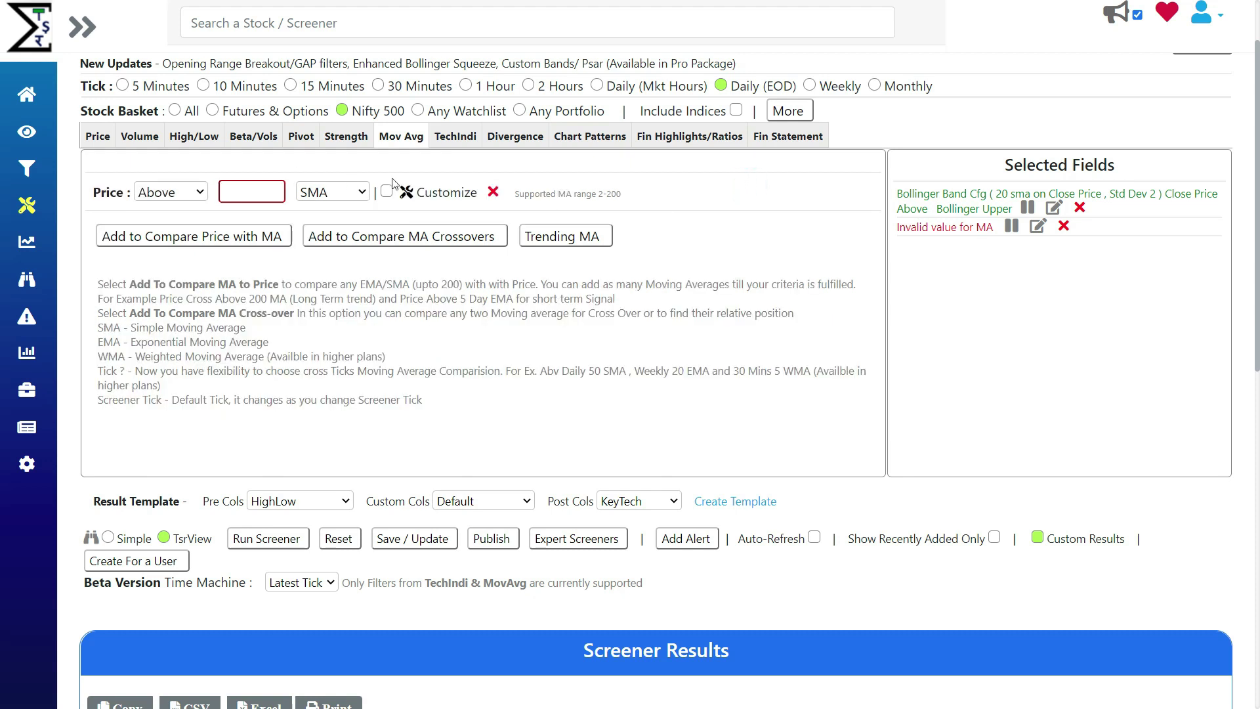
Customize the moving average filter to use Volume as both the price field and the moving average source
{"action": "left_click", "coordinate": [386, 191]}
{"action": "left_click", "coordinate": [313, 190]}
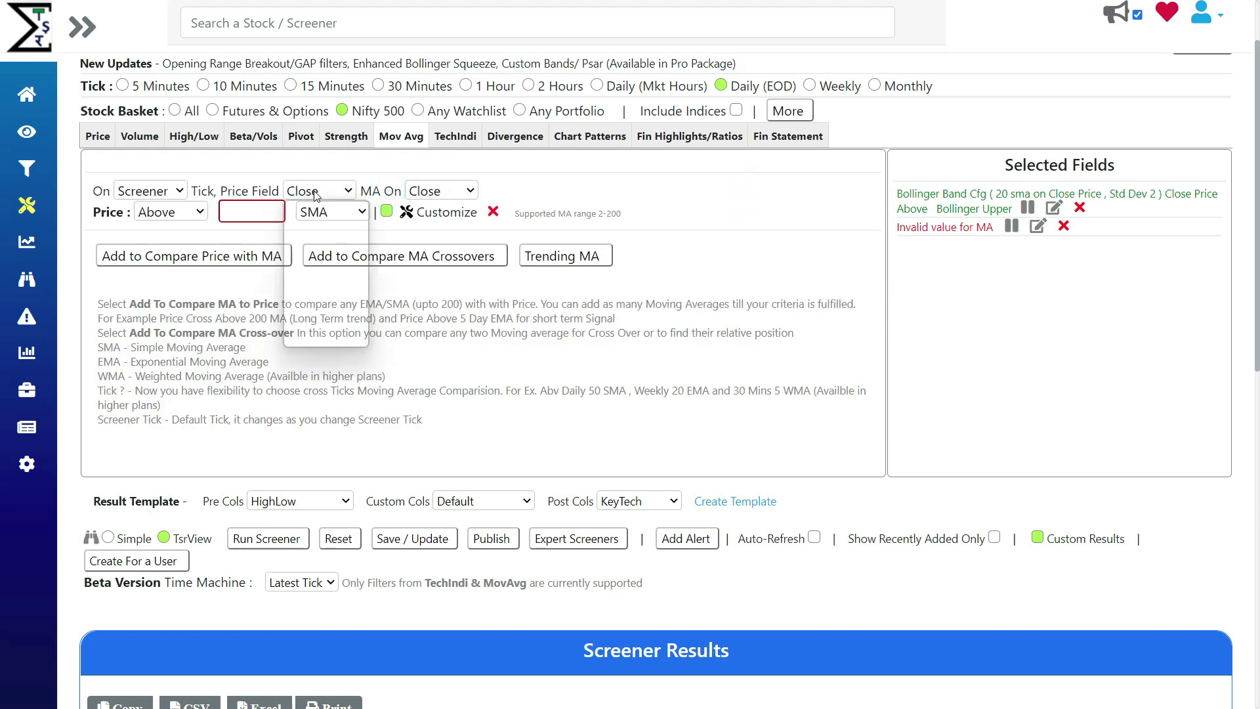
{"action": "left_click", "coordinate": [318, 335]}
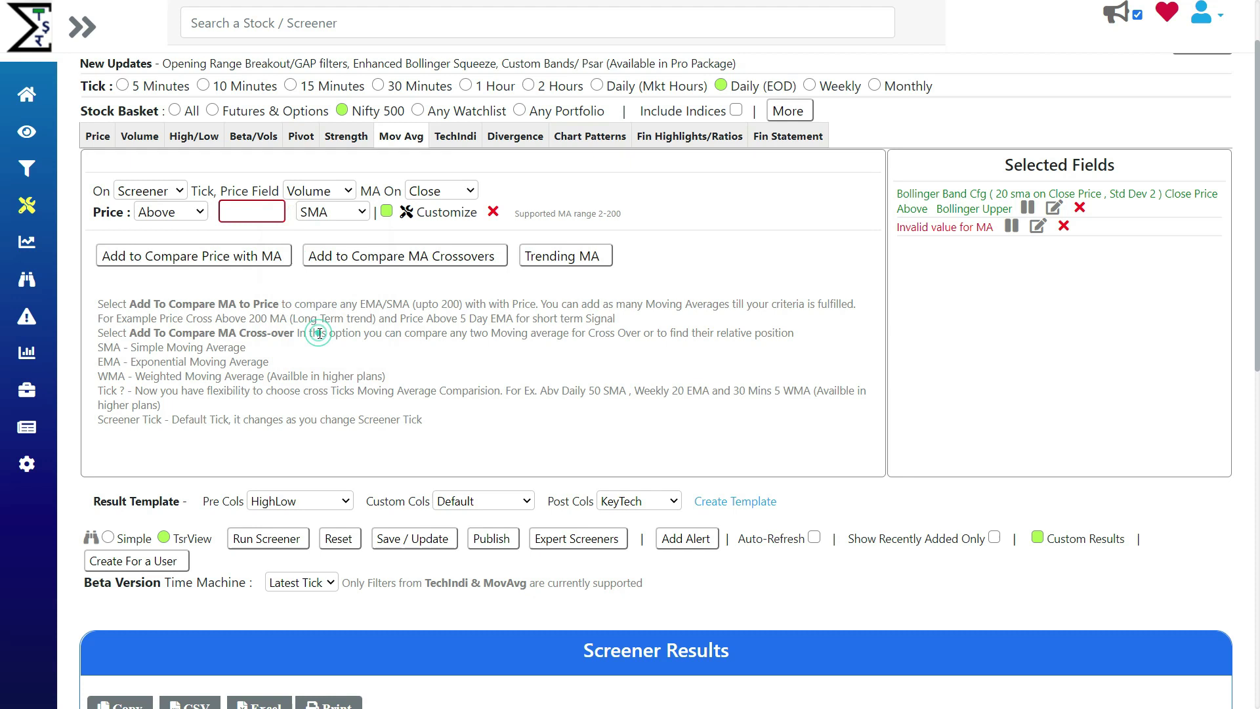
{"action": "left_click", "coordinate": [453, 193]}
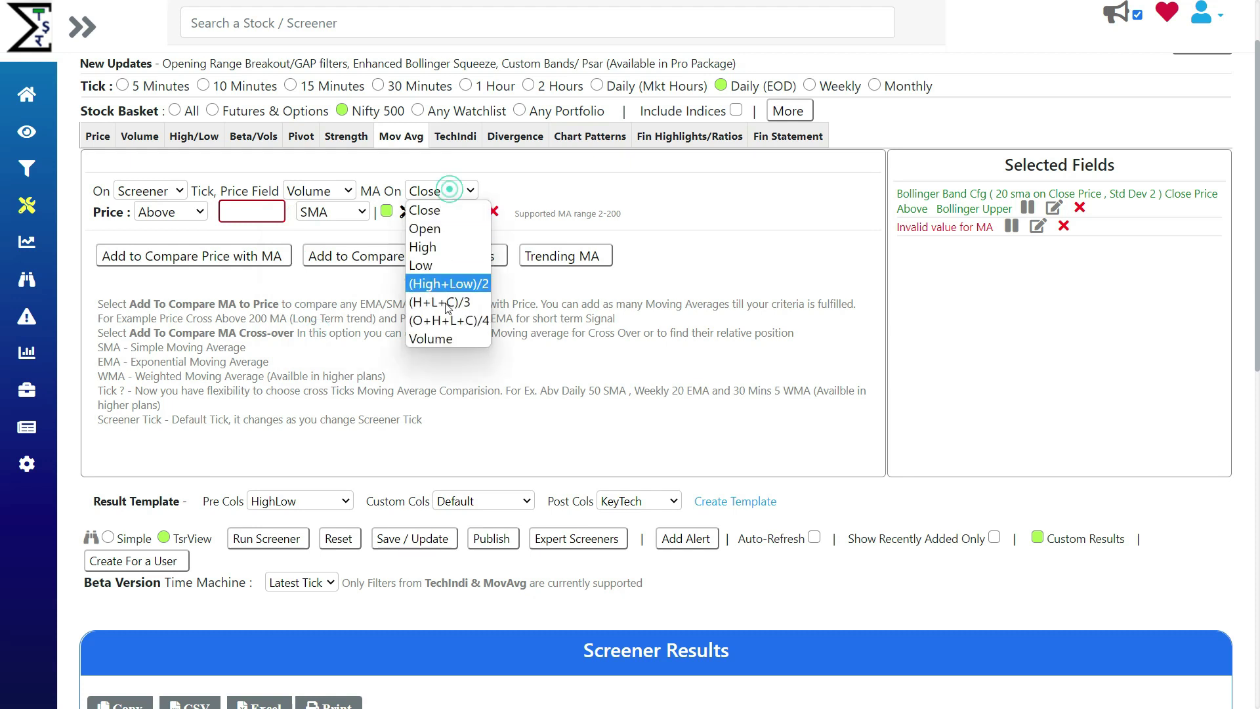
{"action": "left_click", "coordinate": [451, 336]}
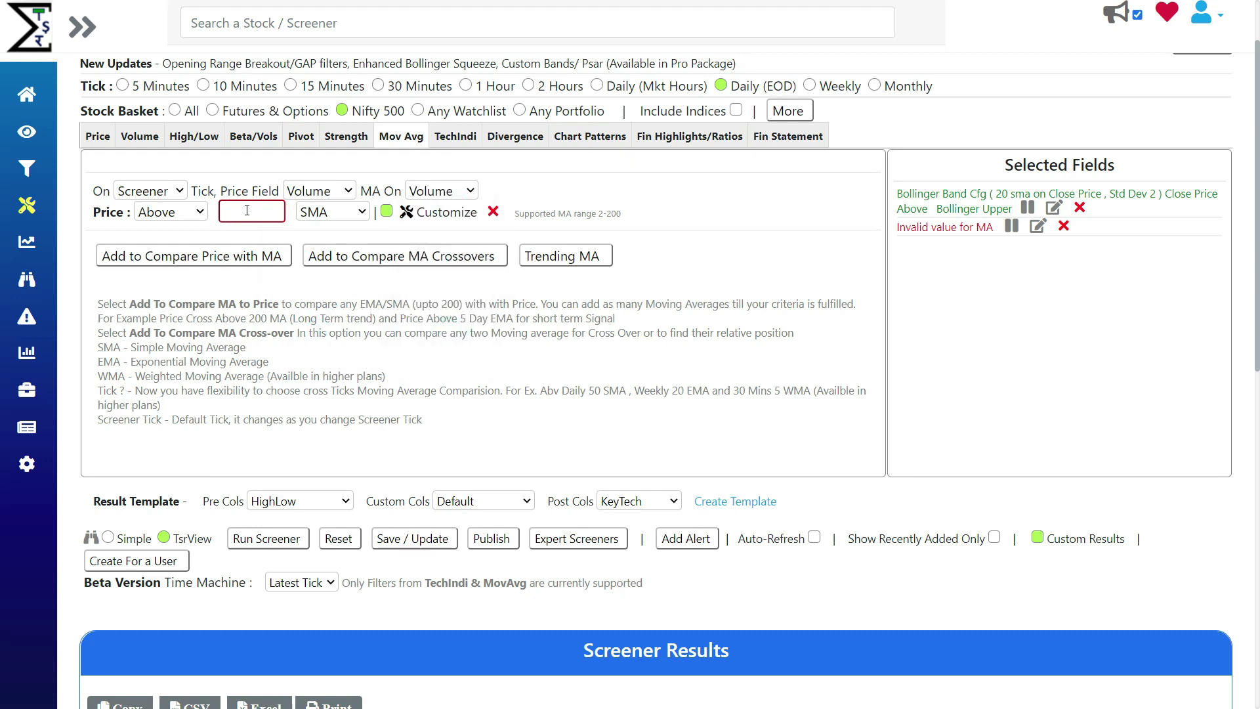
Set the volume filter's moving average period to 20 and its condition to Cross Above (CA)
{"action": "left_click", "coordinate": [164, 209]}
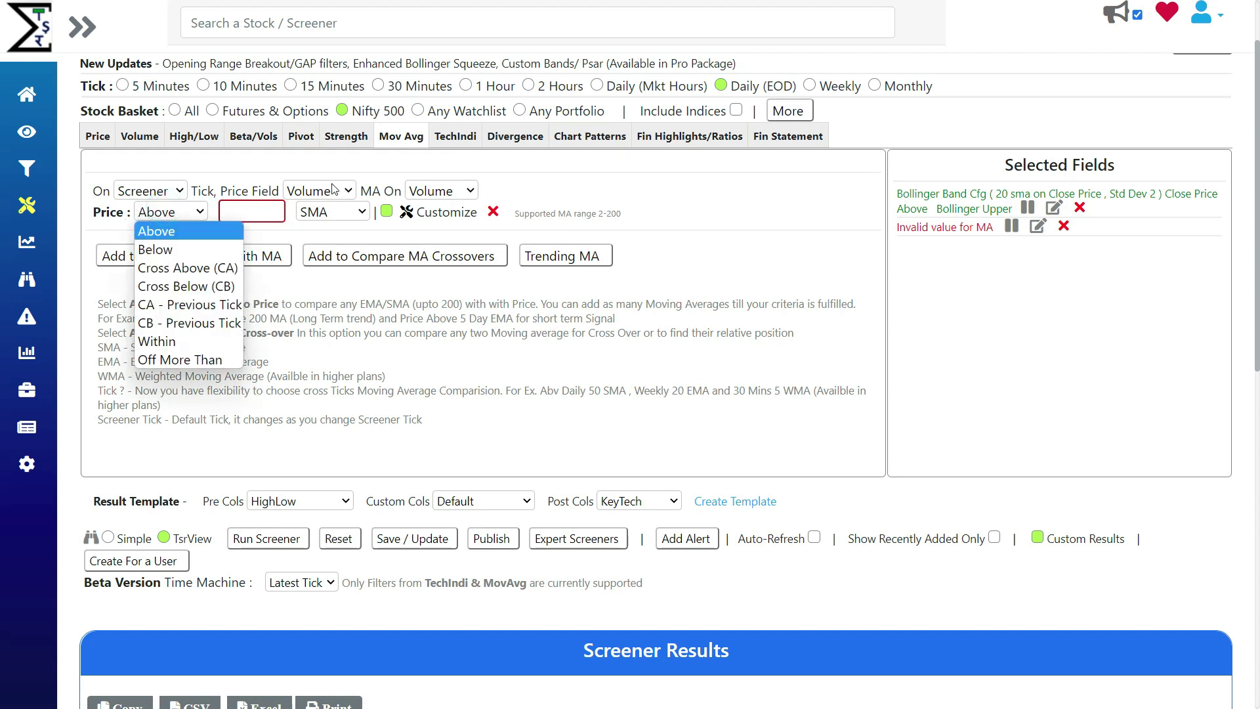
{"action": "left_click", "coordinate": [466, 348]}
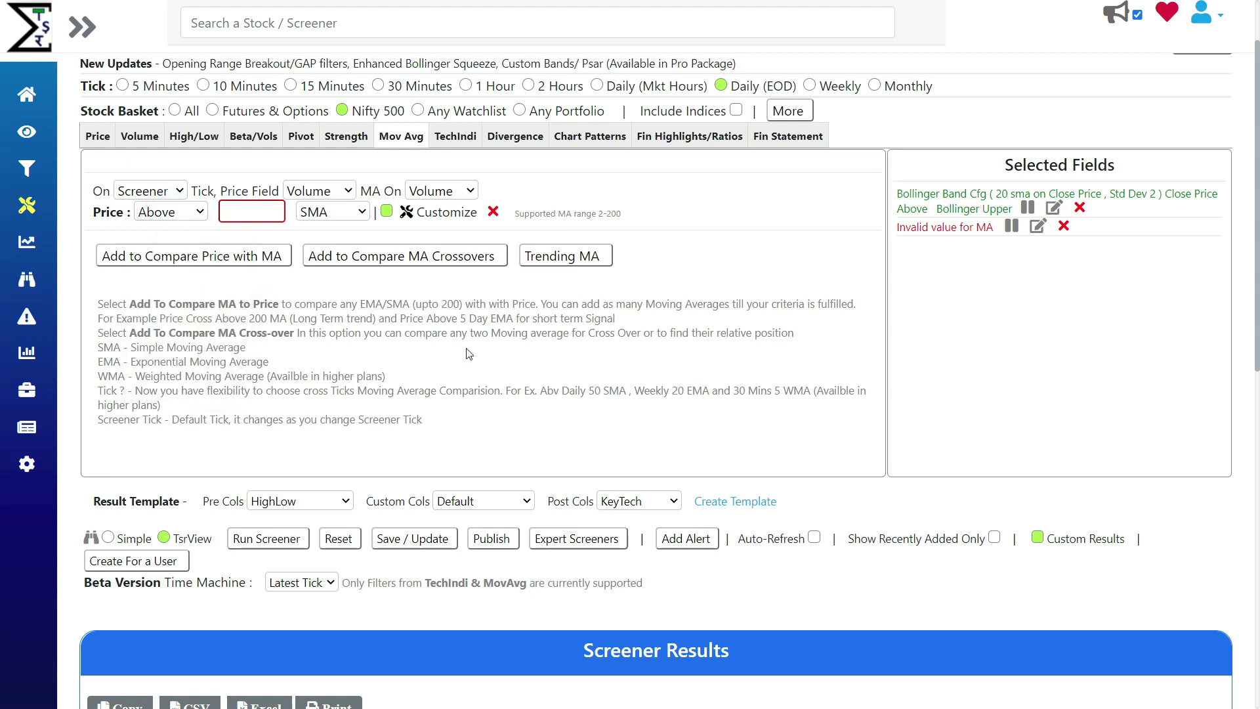
{"action": "left_click", "coordinate": [247, 206]}
{"action": "type", "text": "2"}
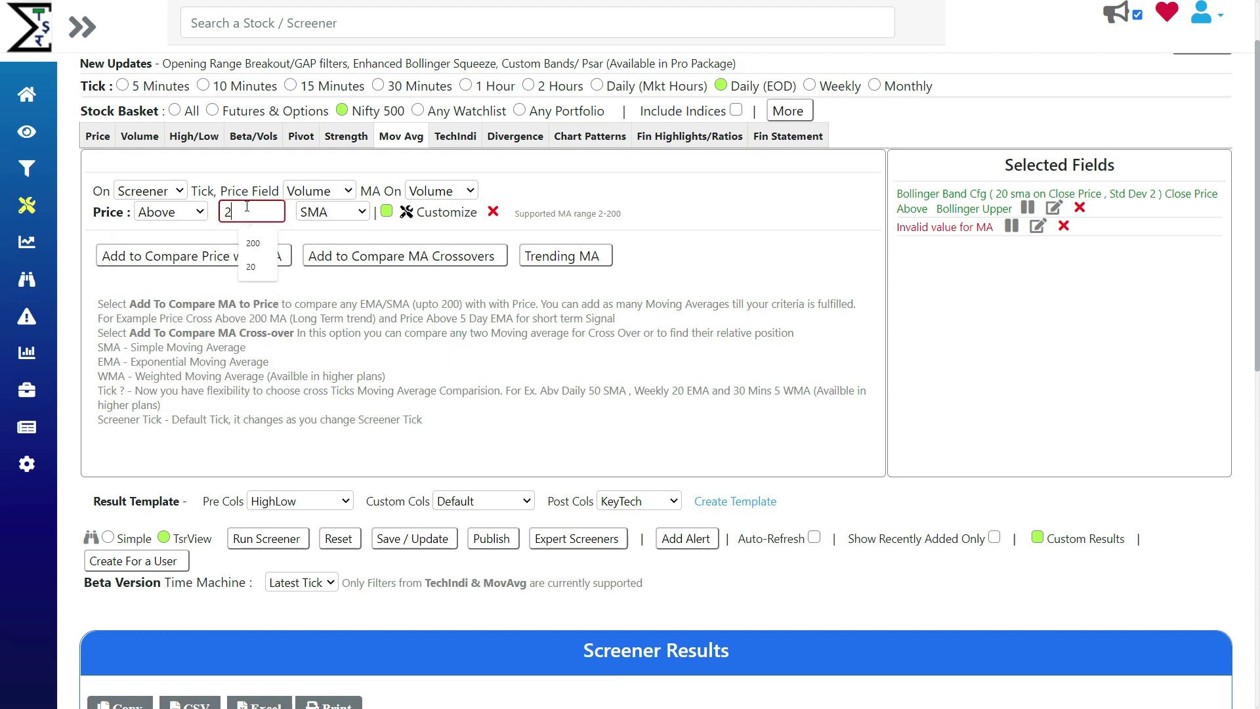
{"action": "type", "text": "0"}
{"action": "left_click", "coordinate": [474, 309]}
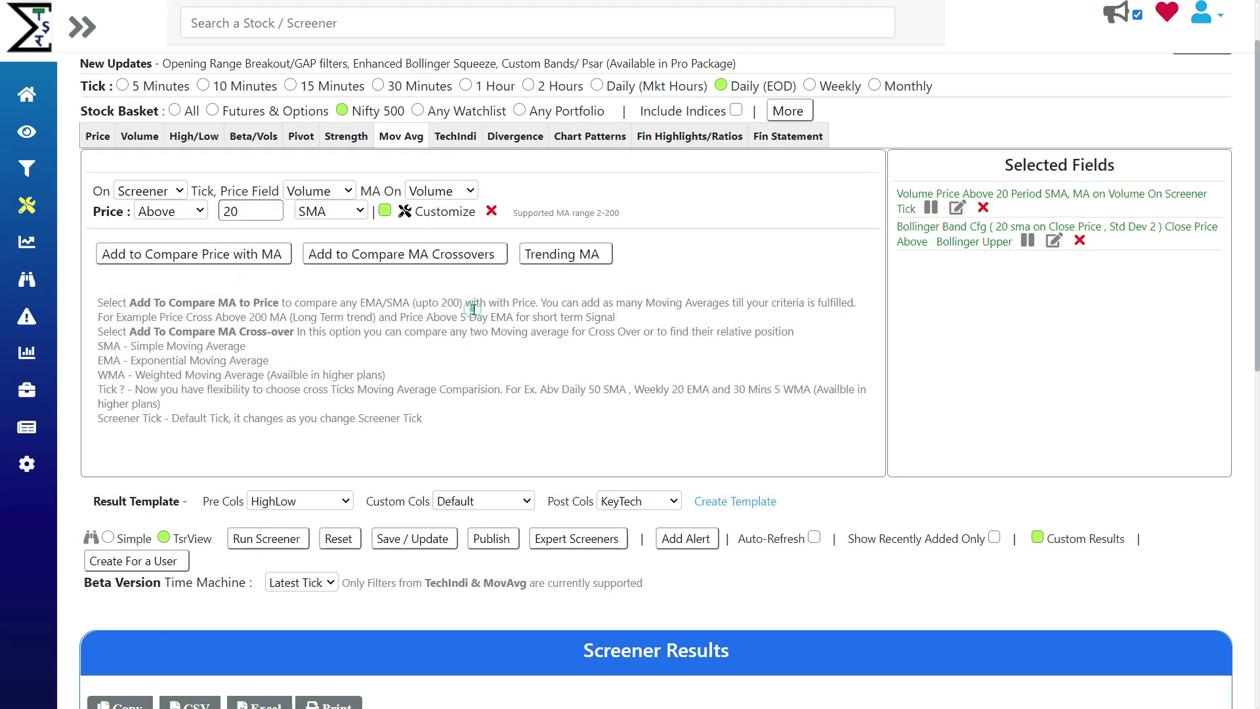
{"action": "left_click", "coordinate": [171, 210]}
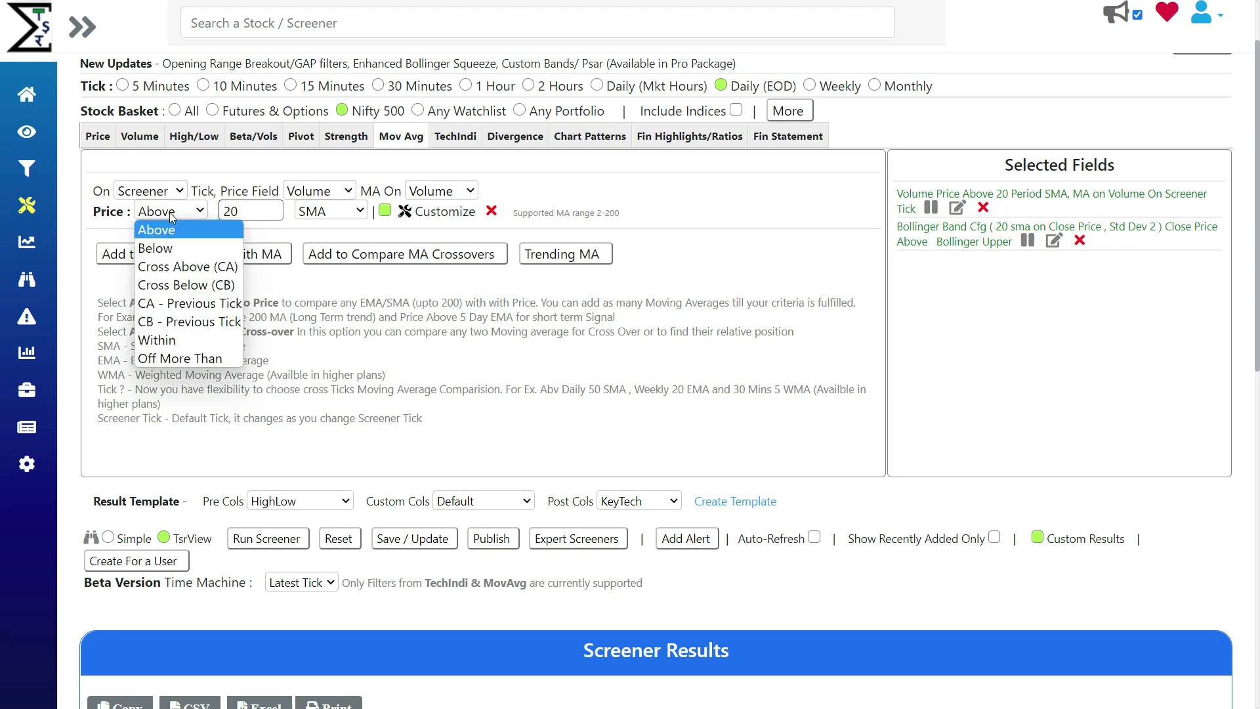
{"action": "left_click", "coordinate": [189, 271]}
Run the screener with the combined Bollinger and volume filters and open the interactive chart of CRISIL
{"action": "left_click", "coordinate": [273, 538]}
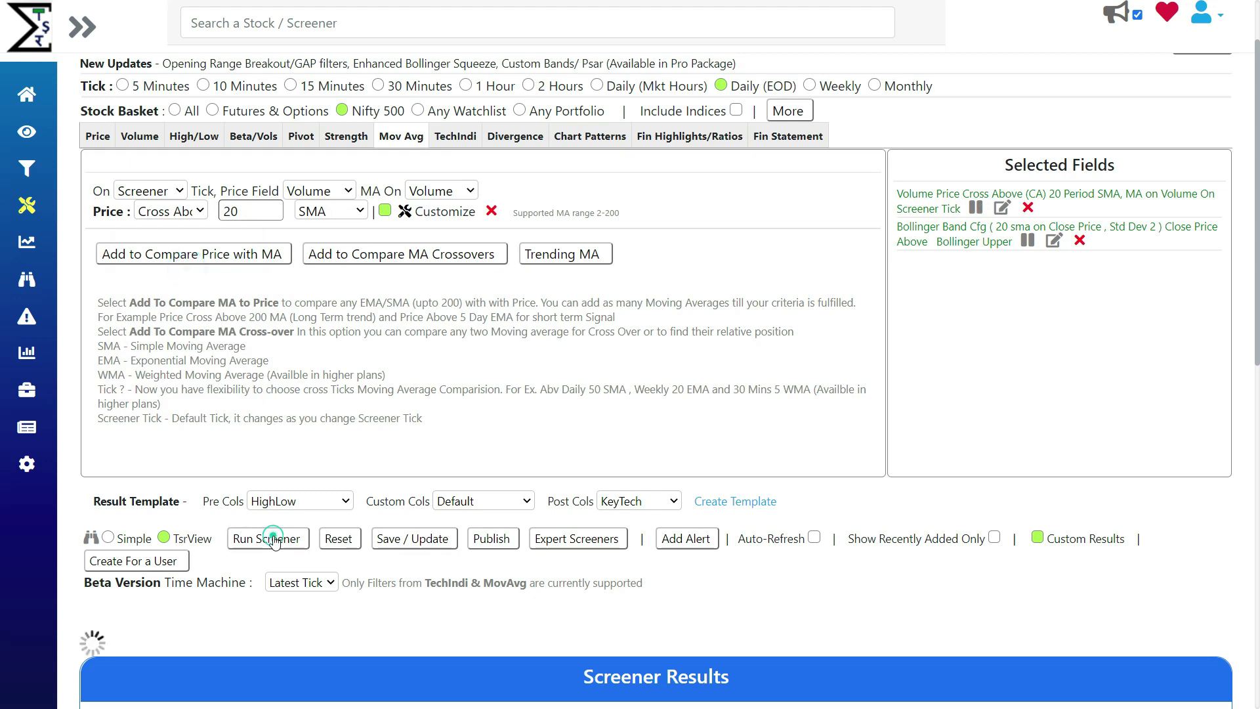
{"action": "scroll", "coordinate": [230, 427], "scroll_direction": "down", "scroll_amount": 8}
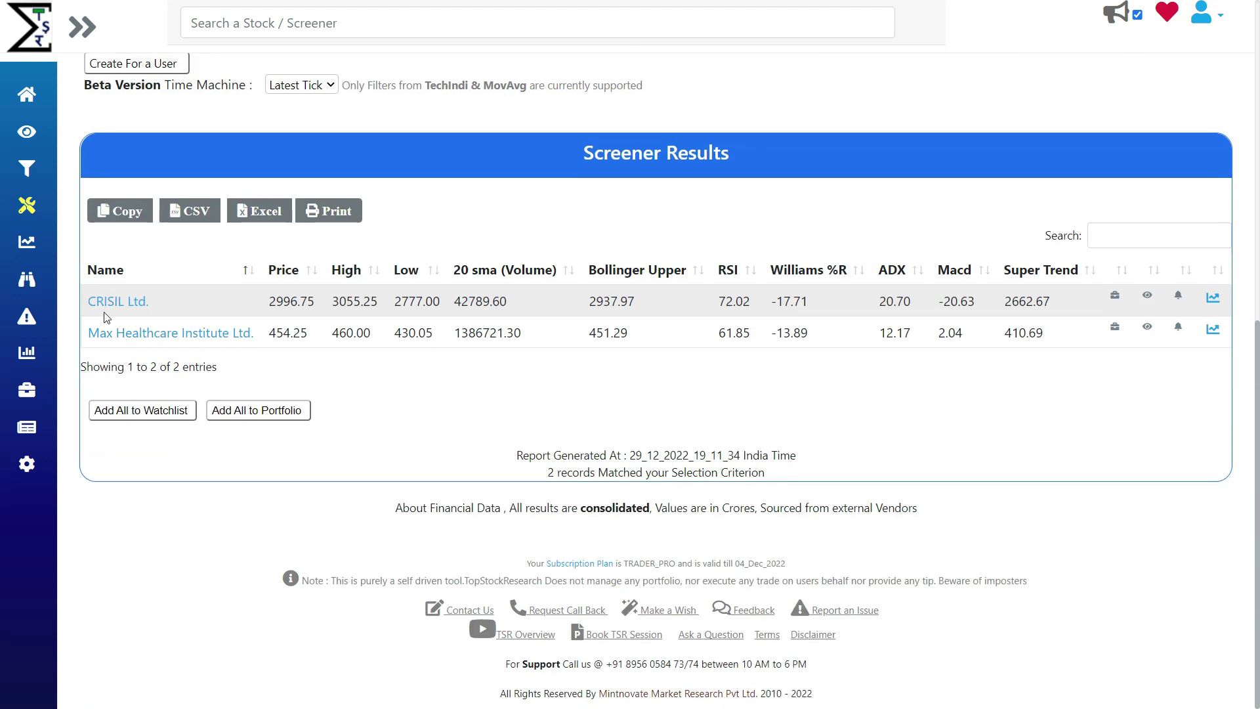
{"action": "left_click", "coordinate": [1213, 300]}
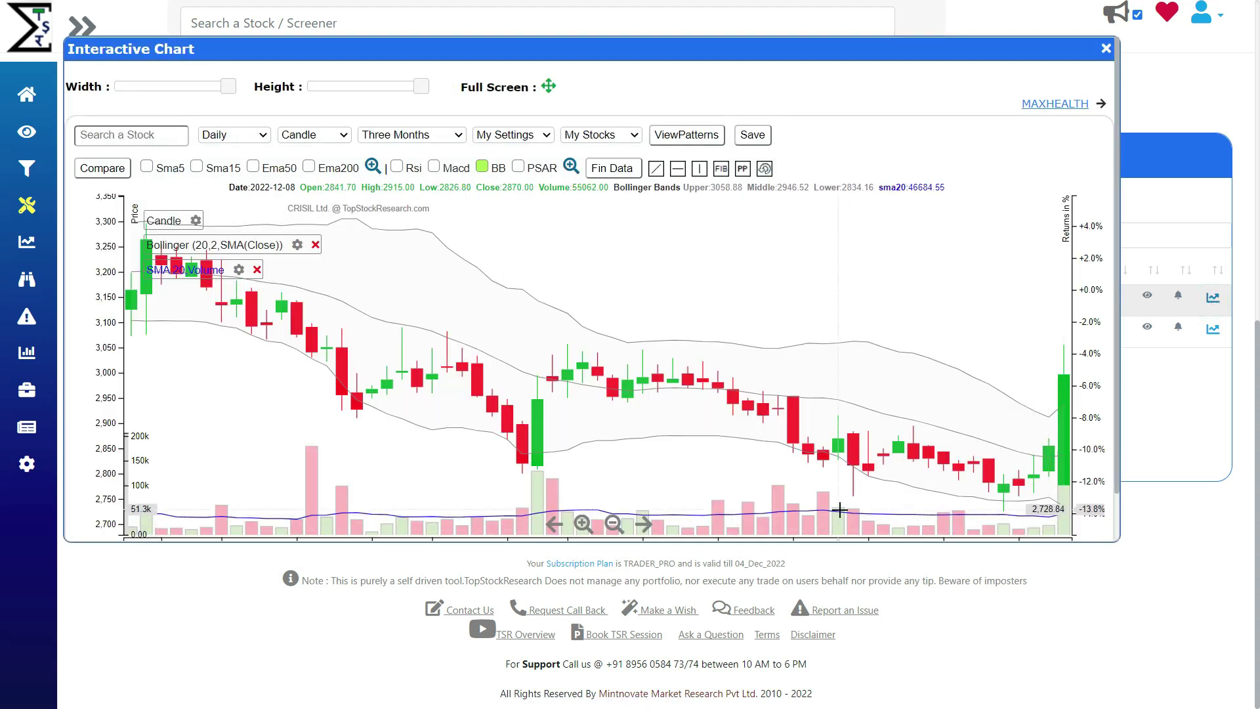
Examine the CRISIL chart with its Bollinger Bands and volume average in full-screen size, and close it
{"action": "left_click", "coordinate": [550, 87]}
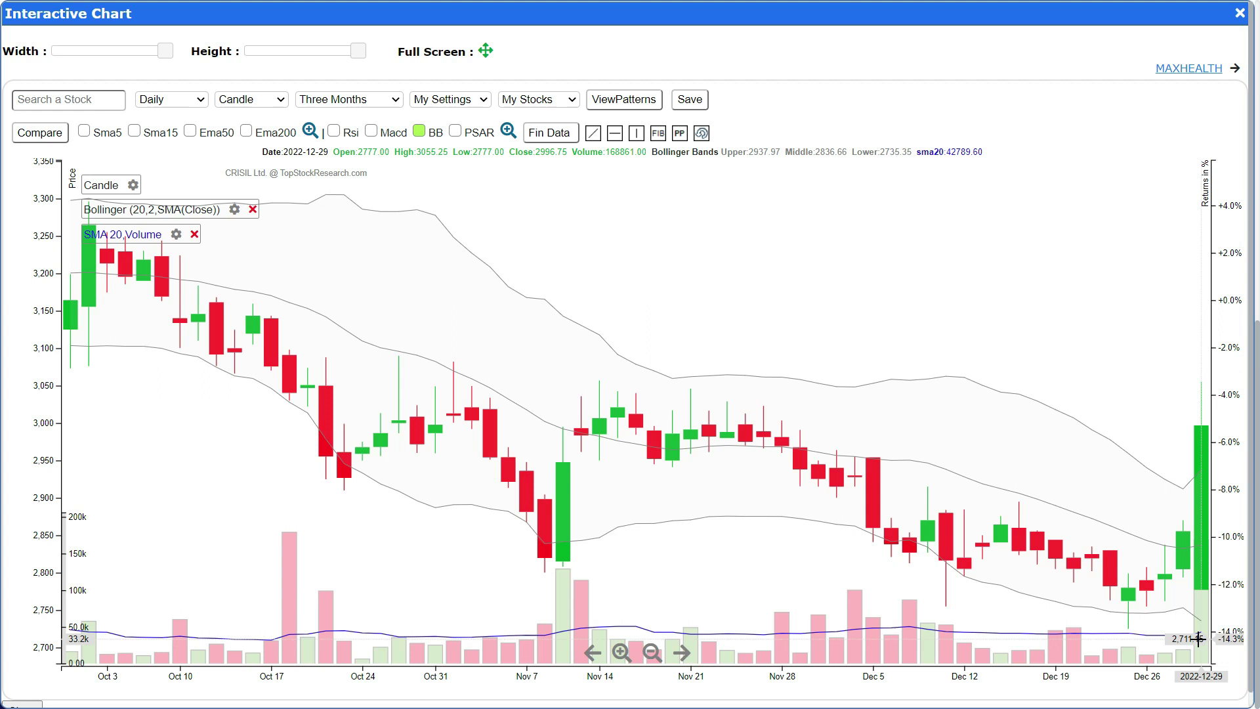
{"action": "left_click", "coordinate": [1240, 13]}
Replace the volume moving average filter with a Volume Trending filter set to Rising Trend for a minimum of 3 ticks
{"action": "scroll", "coordinate": [392, 331], "scroll_direction": "up", "scroll_amount": 8}
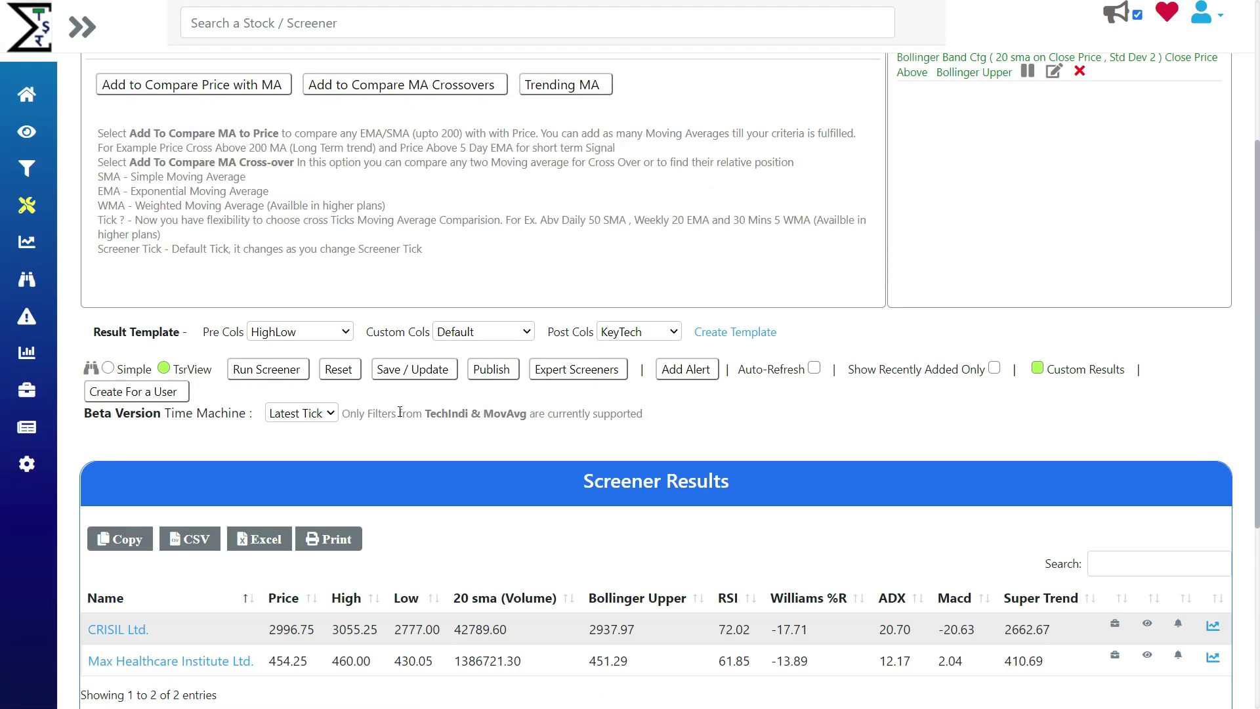
{"action": "scroll", "coordinate": [392, 331], "scroll_direction": "up", "scroll_amount": 2}
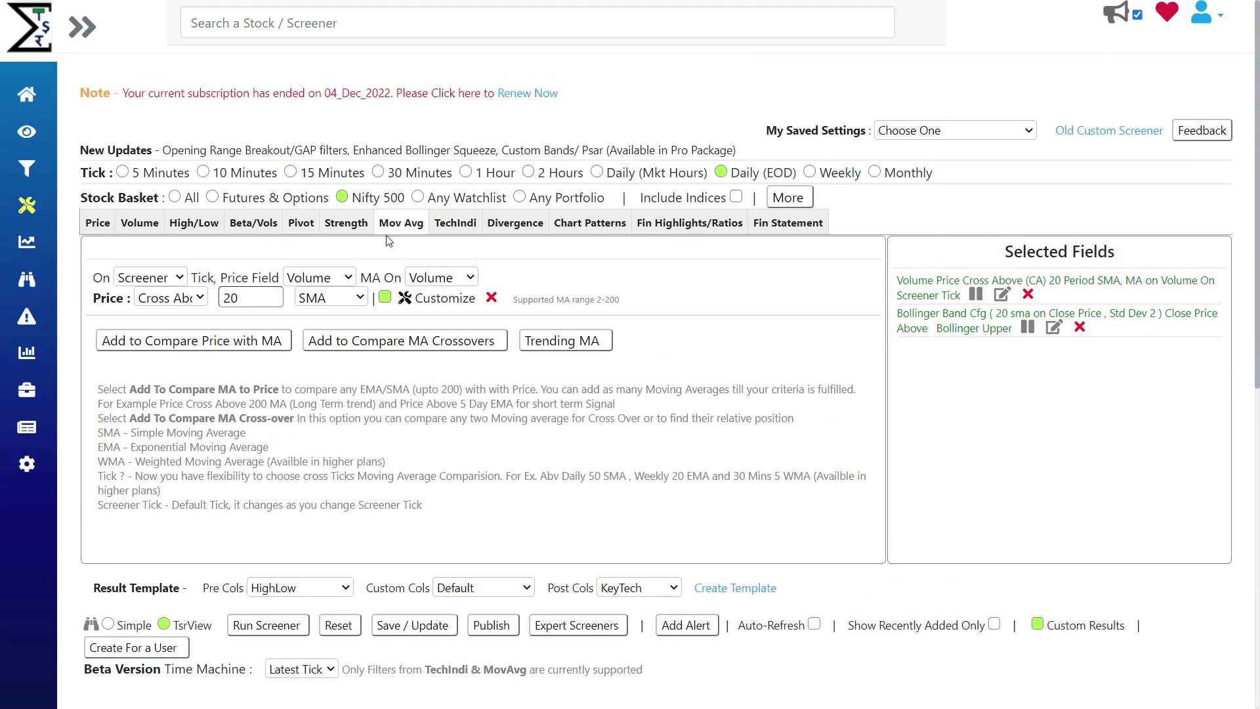
{"action": "left_click", "coordinate": [492, 298]}
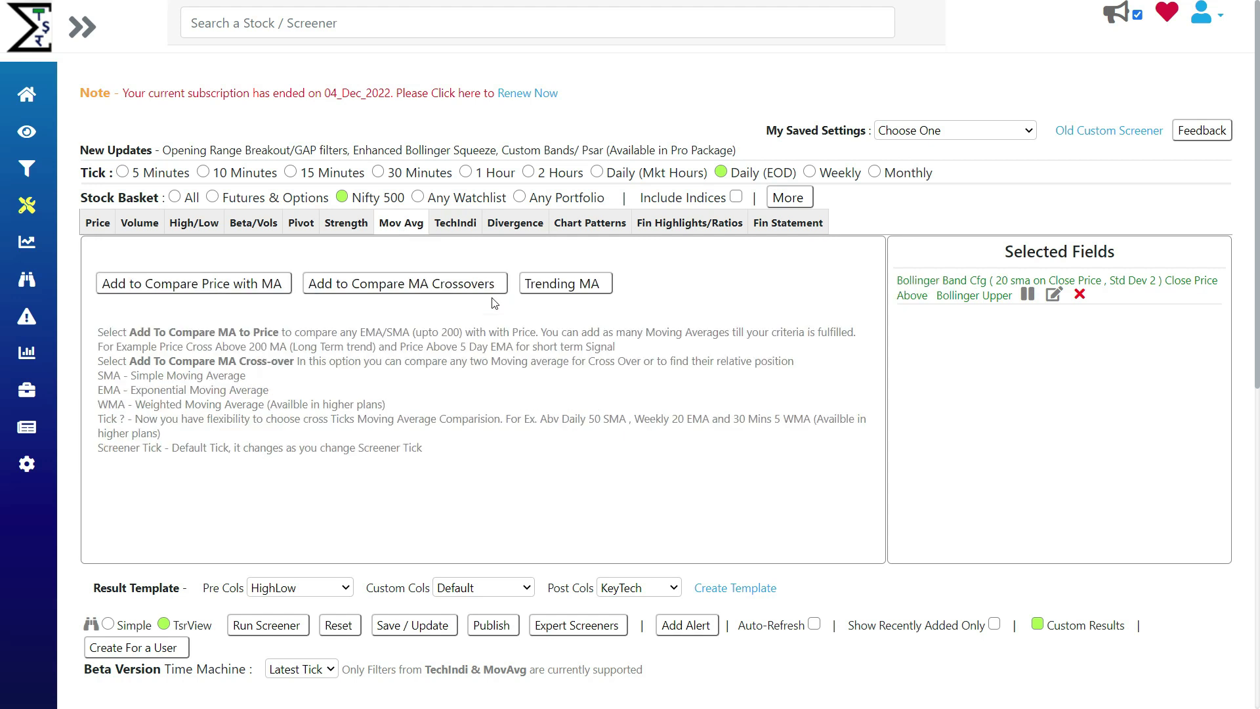
{"action": "left_click", "coordinate": [138, 224]}
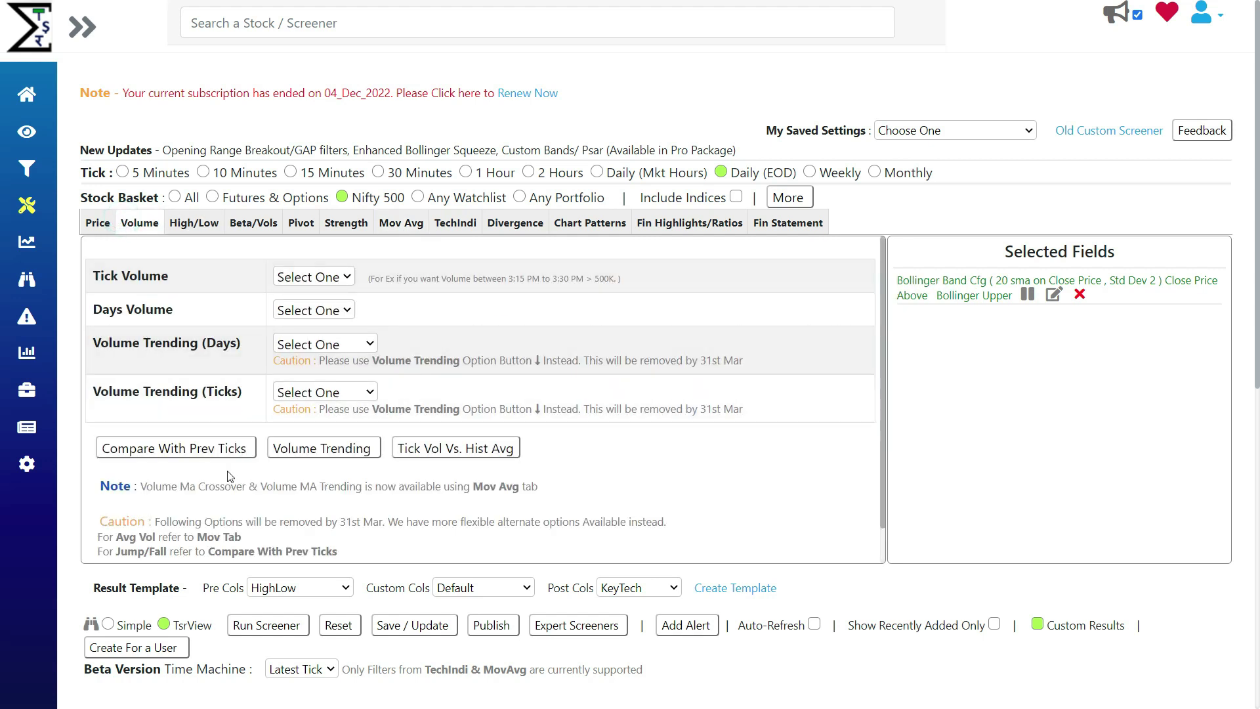
{"action": "left_click", "coordinate": [343, 454]}
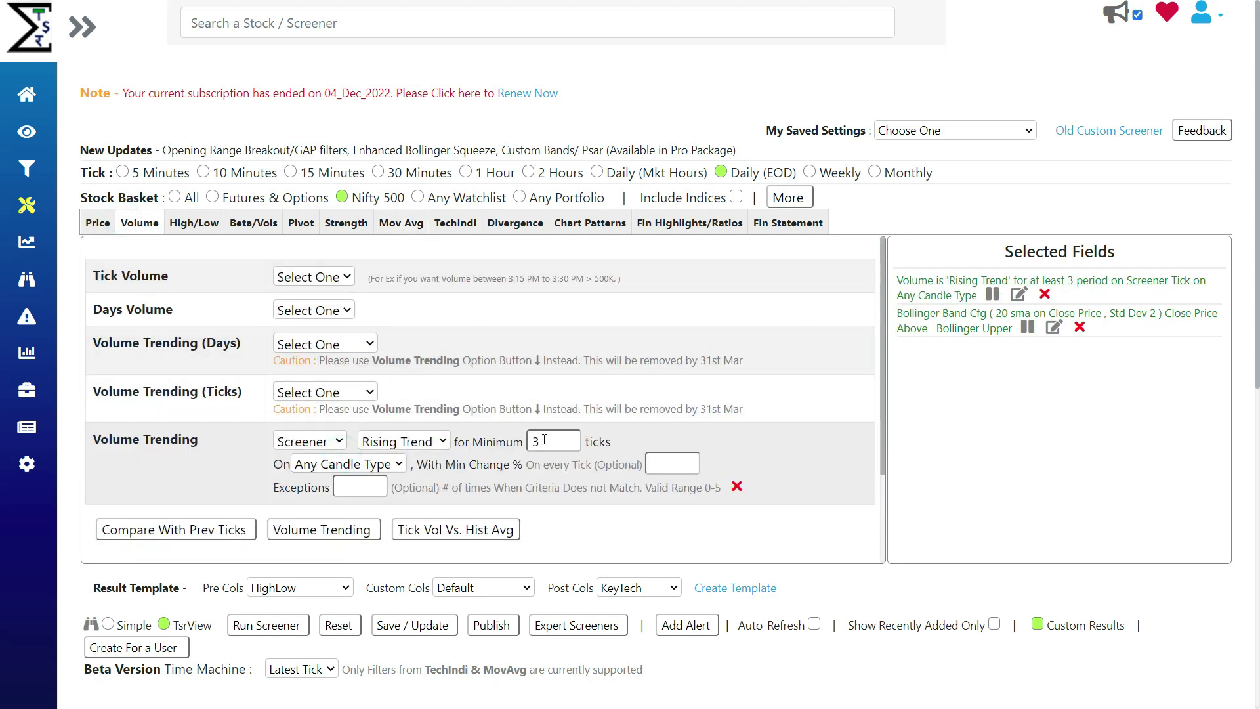
Run the screener with the rising volume trend filter, view the TVS Motor Company chart and close it
{"action": "left_click", "coordinate": [262, 629]}
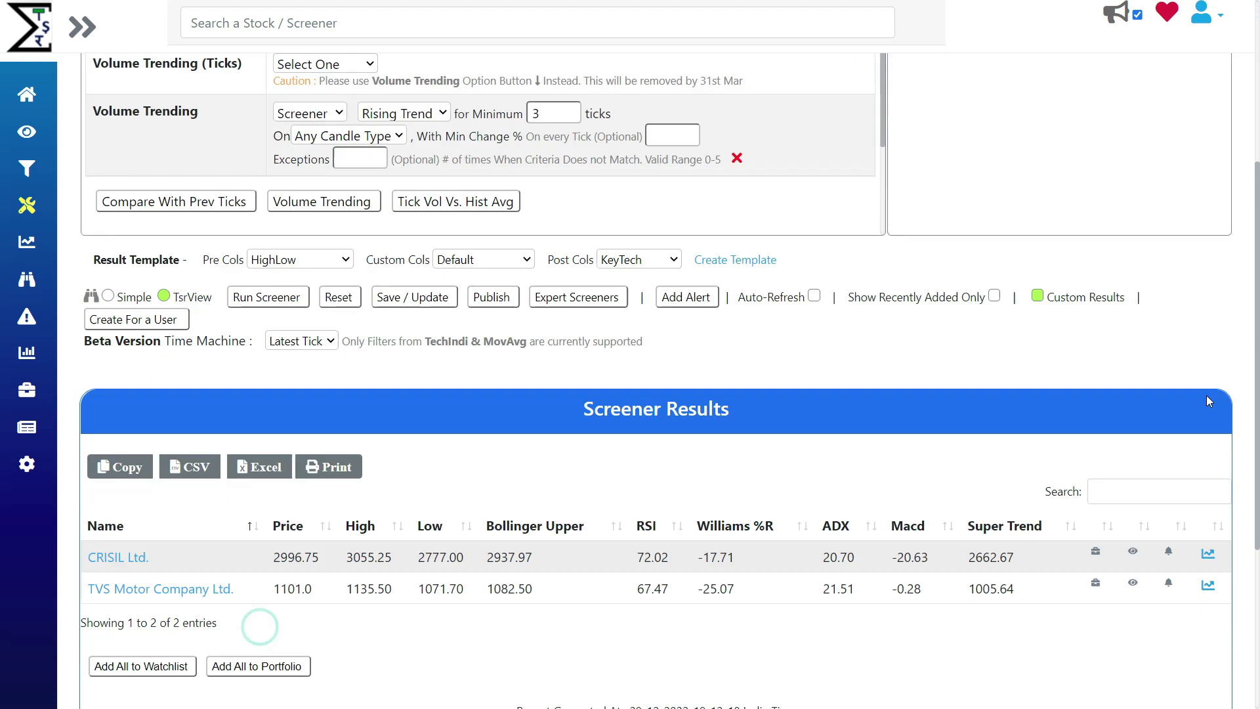
{"action": "left_click", "coordinate": [1208, 329]}
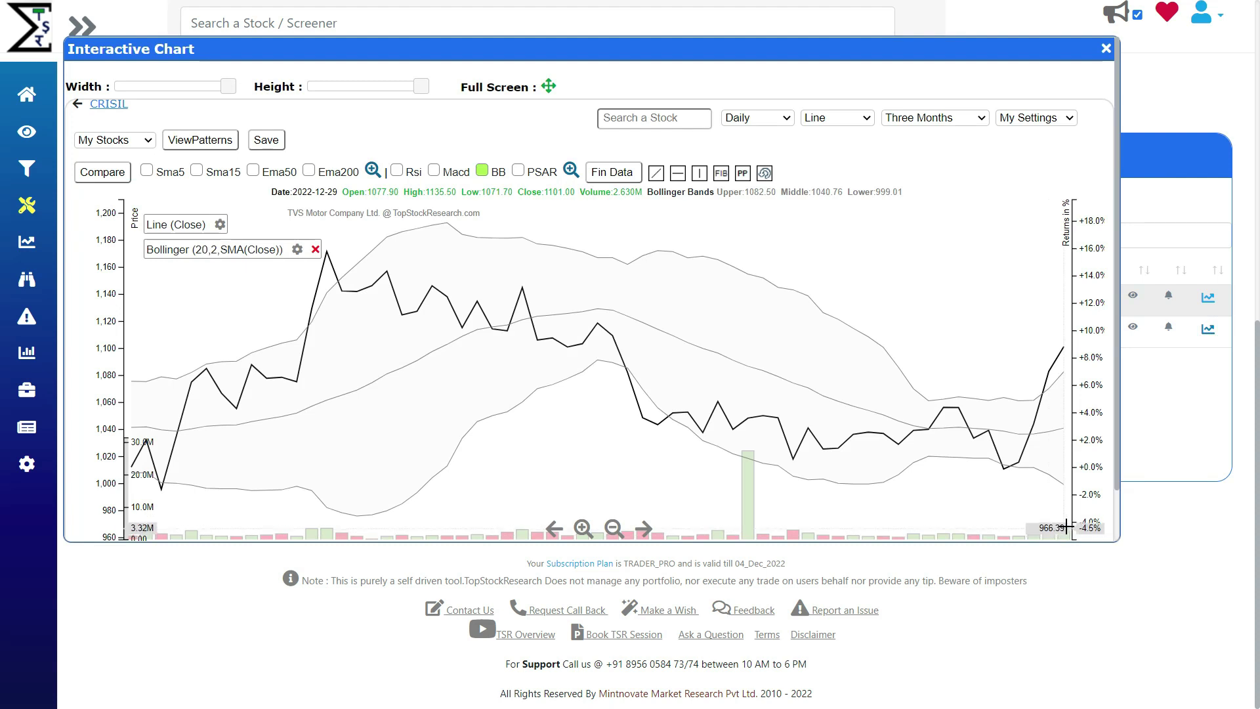
{"action": "left_click", "coordinate": [1107, 48]}
Replace the Volume Trending filter with a Volume Compare filter of the latest tick above the previous (P-1) tick
{"action": "scroll", "coordinate": [520, 377], "scroll_direction": "up", "scroll_amount": 9}
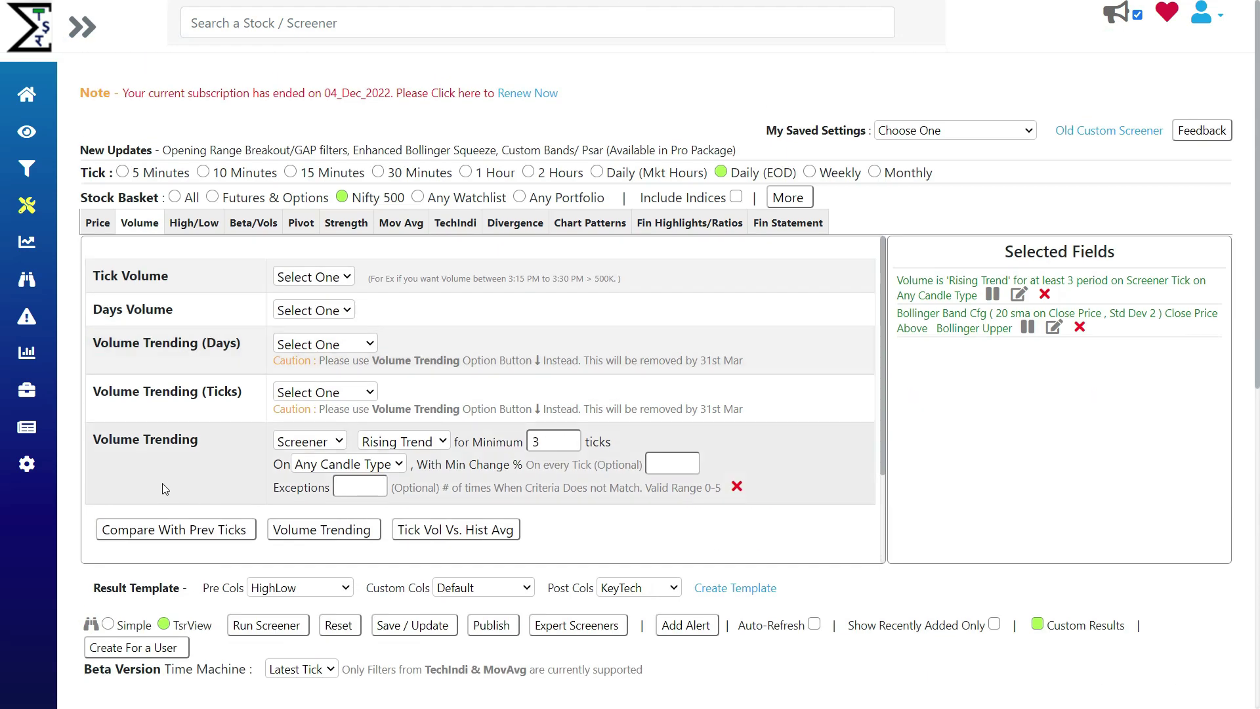
{"action": "scroll", "coordinate": [770, 497], "scroll_direction": "down", "scroll_amount": 1}
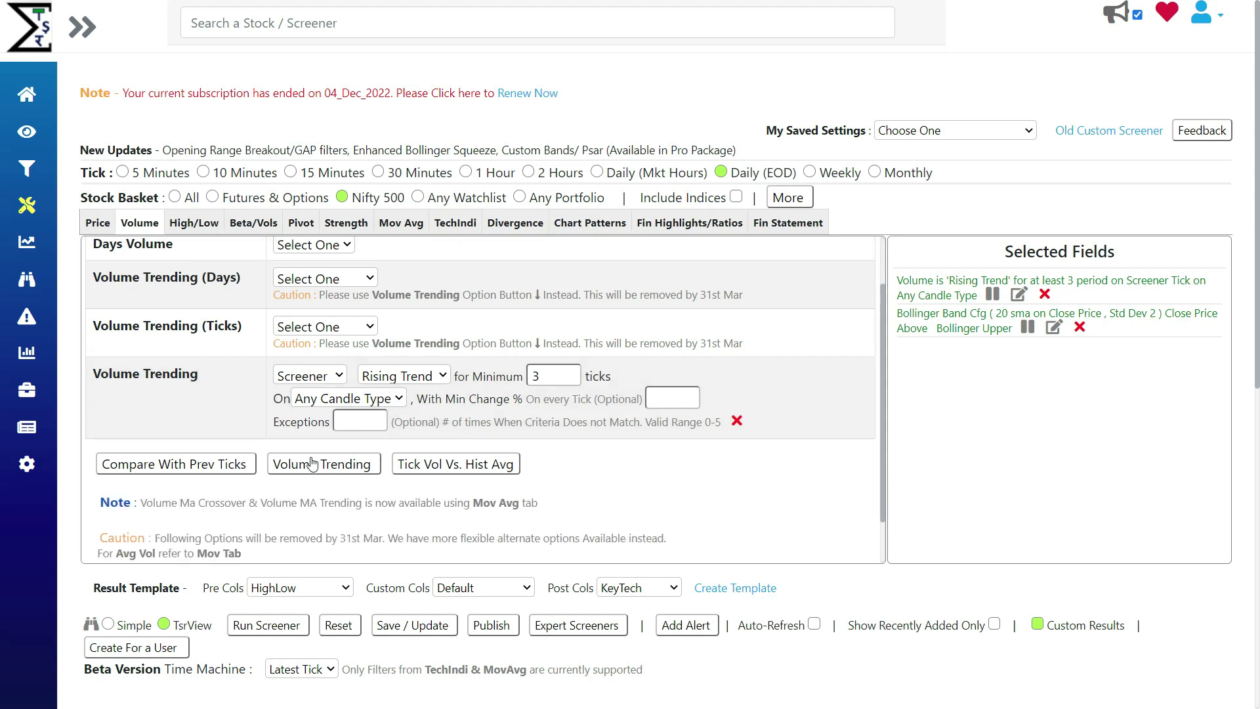
{"action": "left_click", "coordinate": [233, 464]}
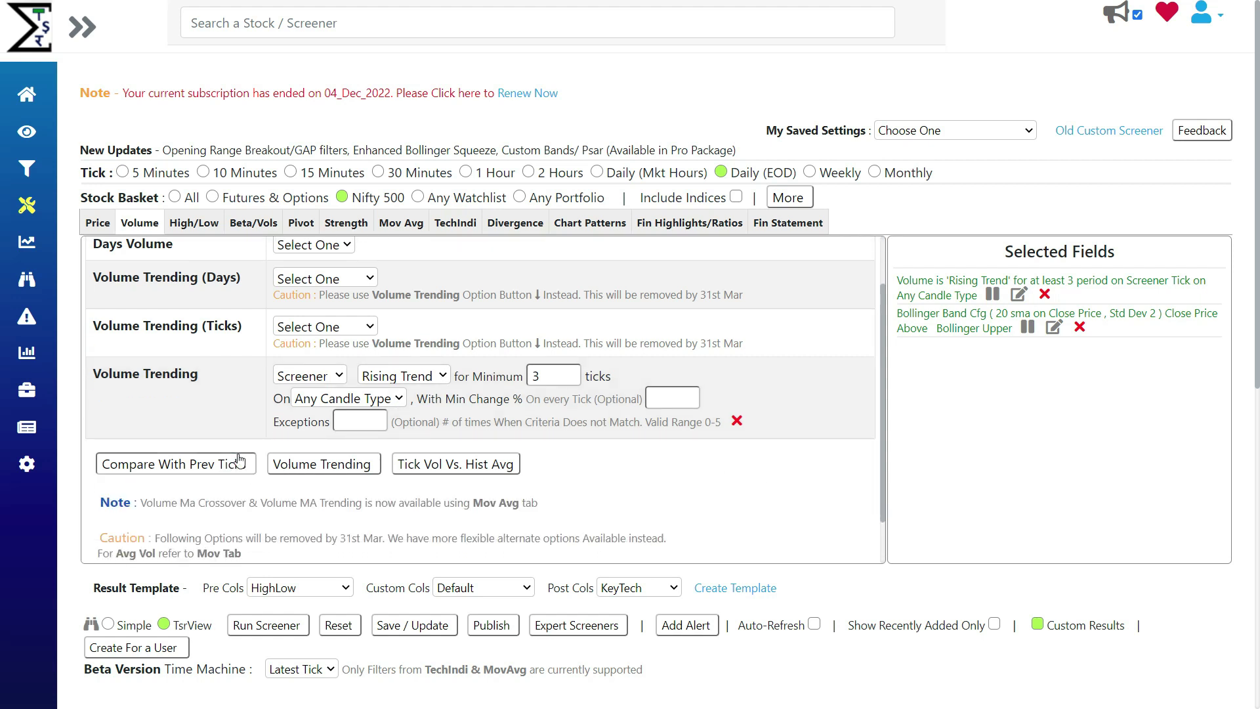
{"action": "left_click", "coordinate": [738, 421]}
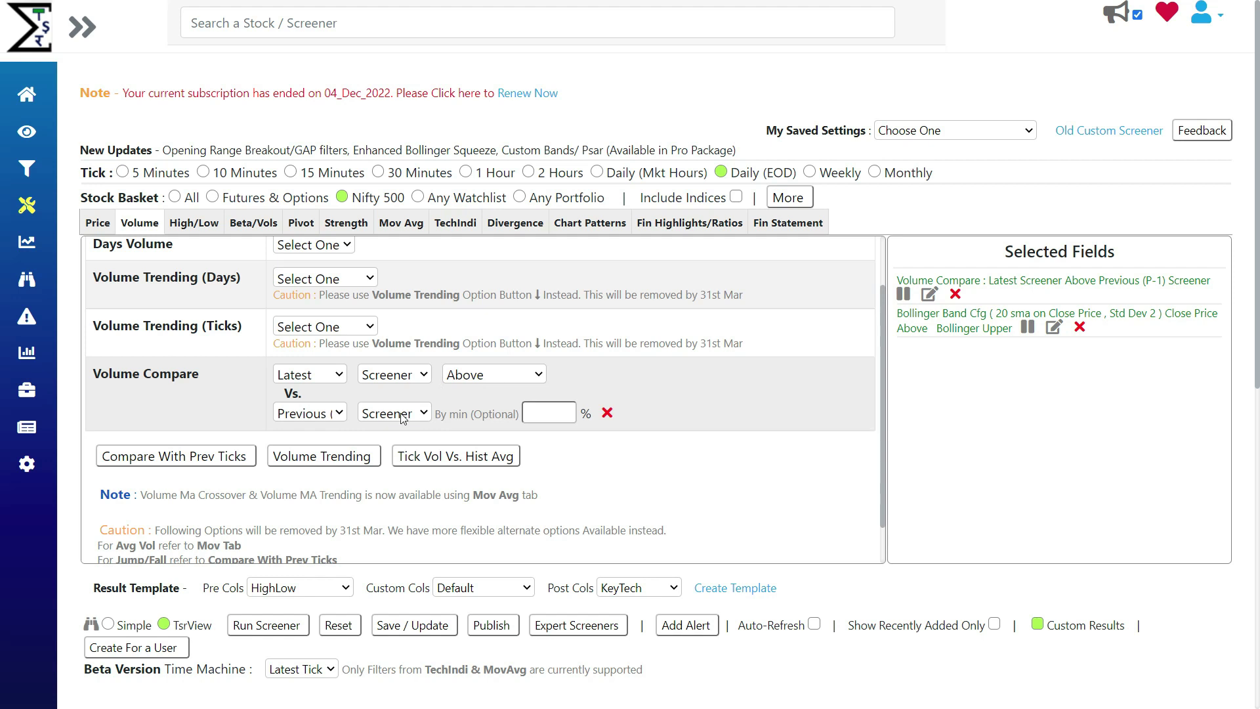
Set the Volume Compare filter's minimum increase to 100%
{"action": "left_click", "coordinate": [571, 408]}
{"action": "type", "text": "100"}
{"action": "left_click", "coordinate": [770, 436]}
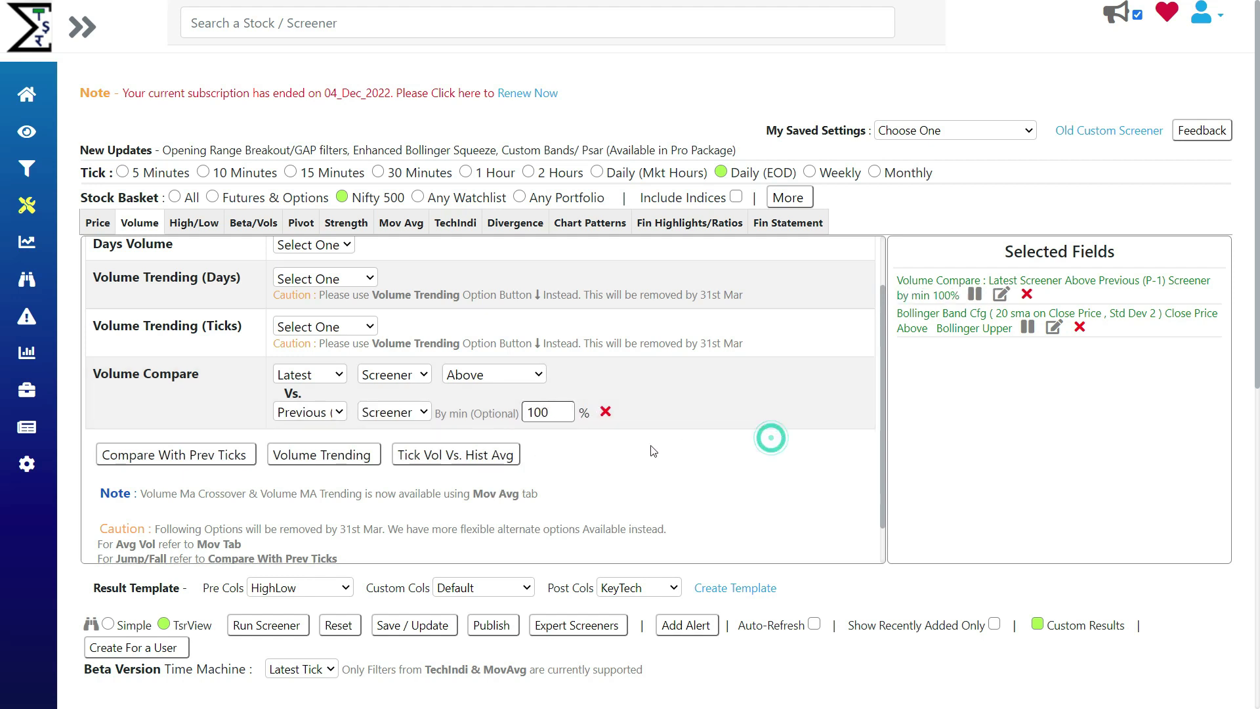
Run the screener with the volume comparison and inspect the charts of Max Healthcare Institute and CRISIL
{"action": "left_click", "coordinate": [291, 625]}
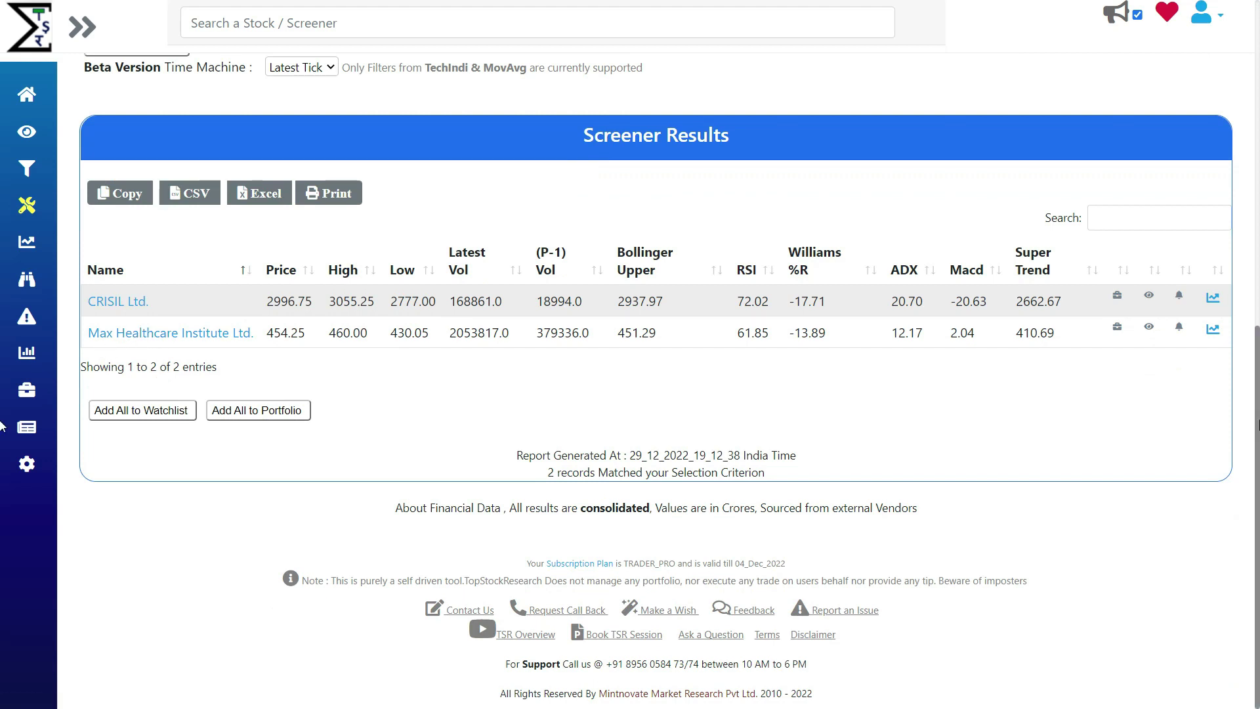
{"action": "left_click", "coordinate": [1214, 331]}
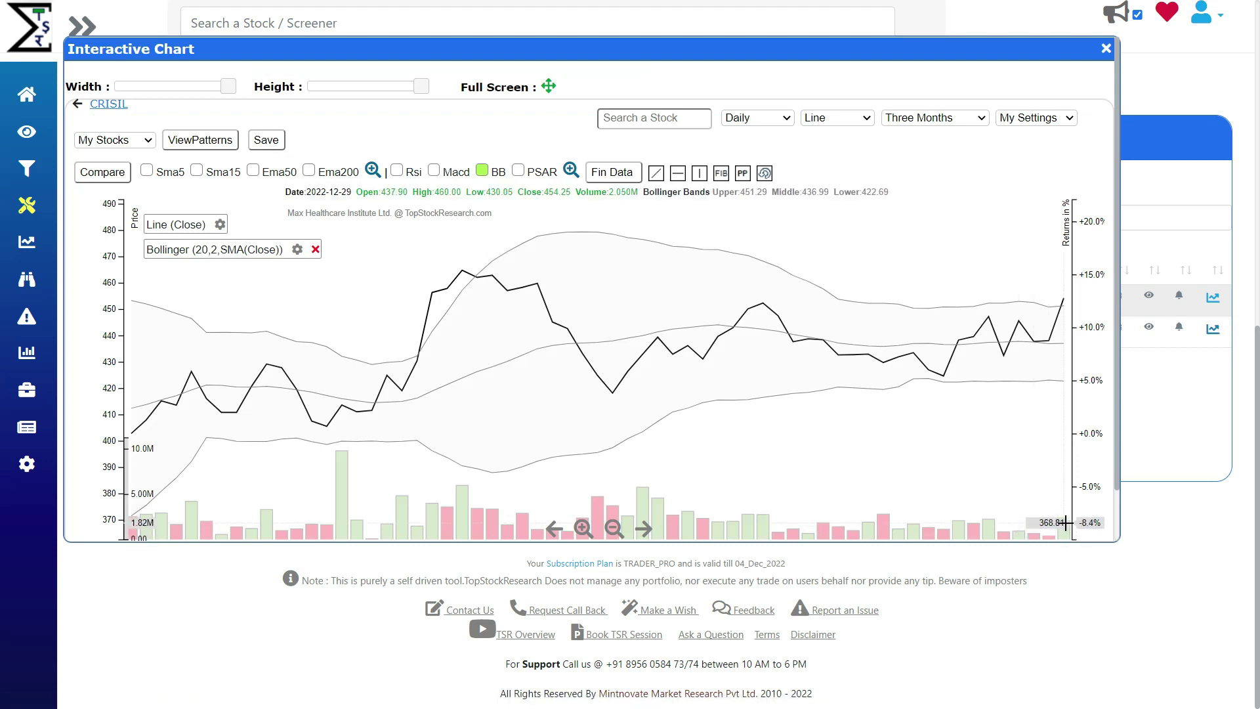
{"action": "left_click", "coordinate": [112, 108]}
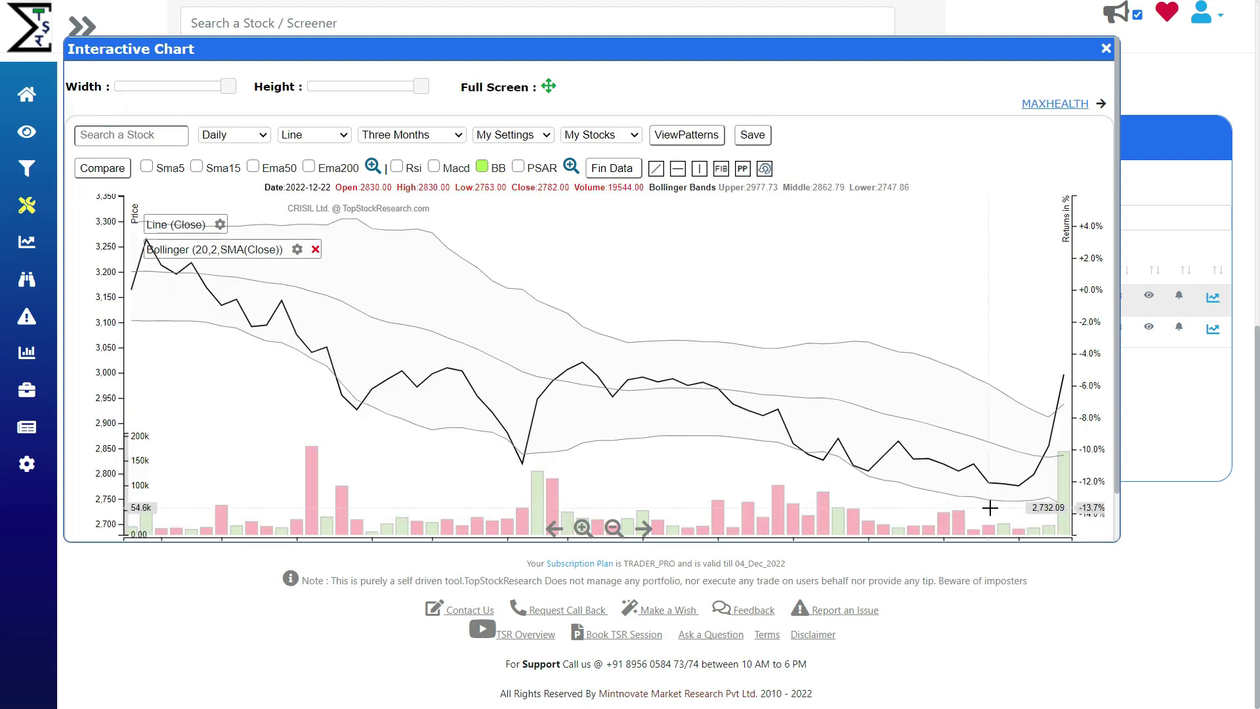
{"action": "left_click_drag", "start_coordinate": [1054, 40], "coordinate": [1070, 174]}
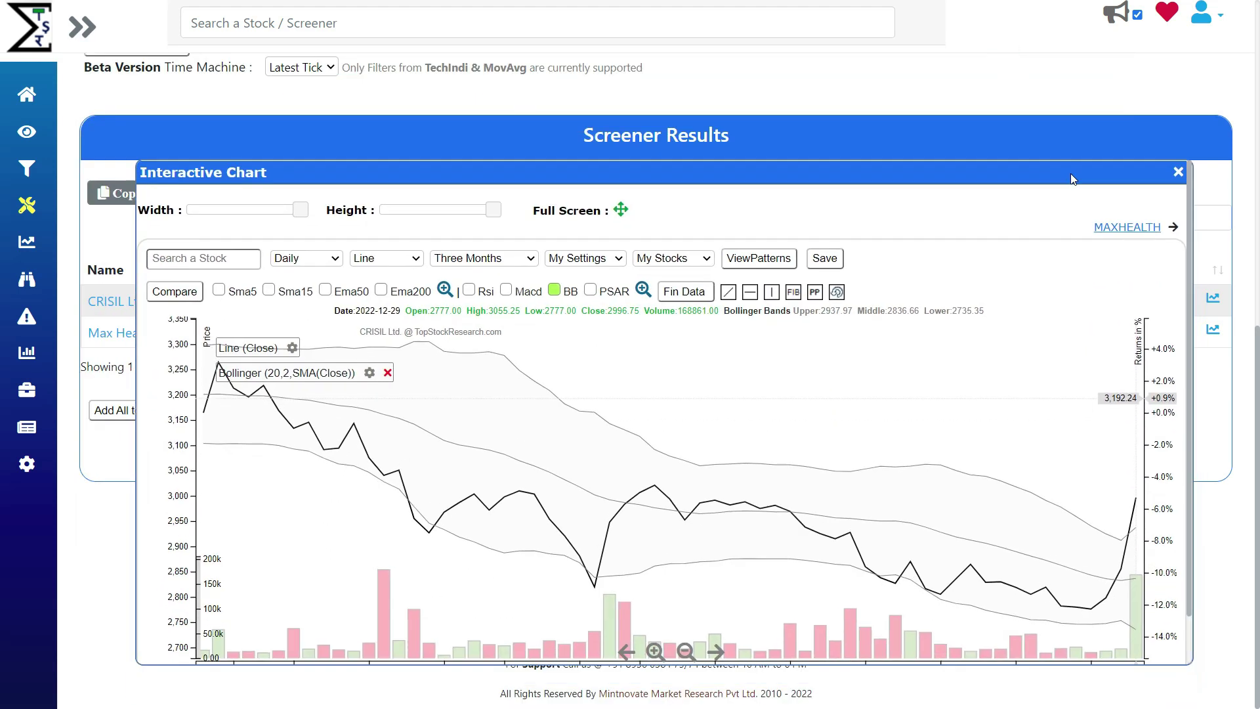
{"action": "scroll", "coordinate": [1049, 100], "scroll_direction": "up", "scroll_amount": 4}
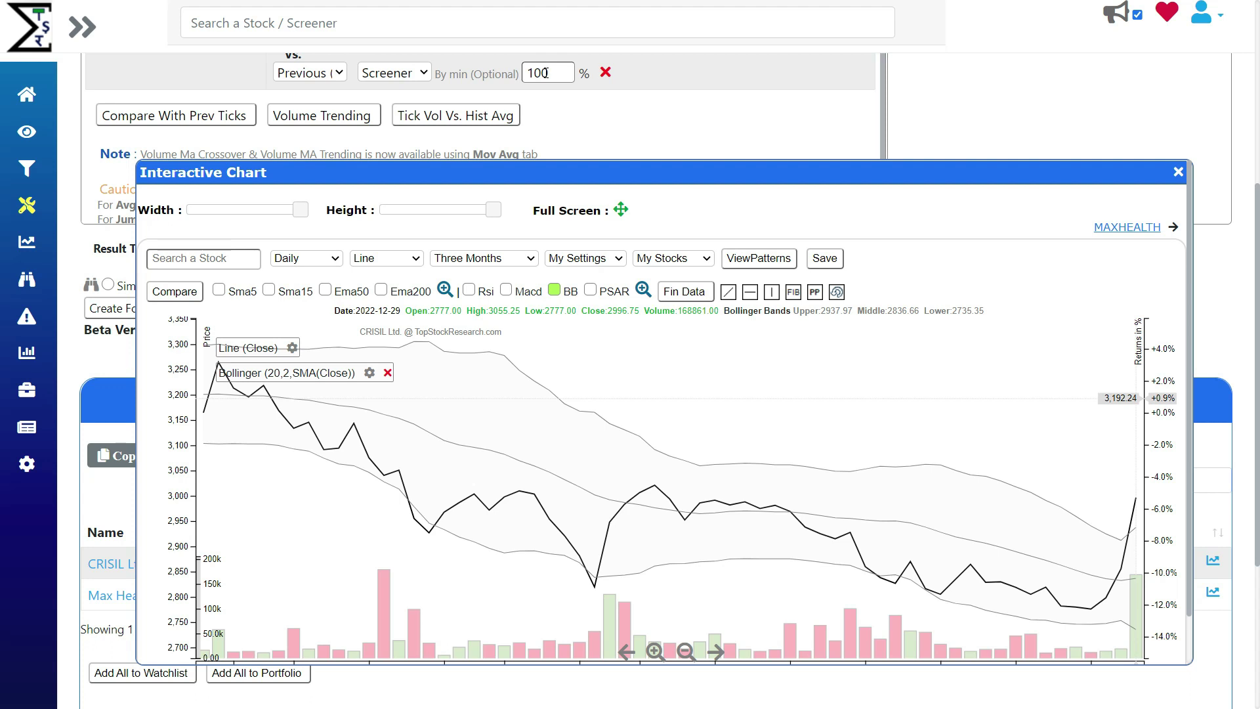
{"action": "left_click", "coordinate": [1178, 173]}
Add a second Volume Compare filter requiring the Previous (P-1) volume to be above the (P-2) volume
{"action": "scroll", "coordinate": [683, 197], "scroll_direction": "up", "scroll_amount": 1}
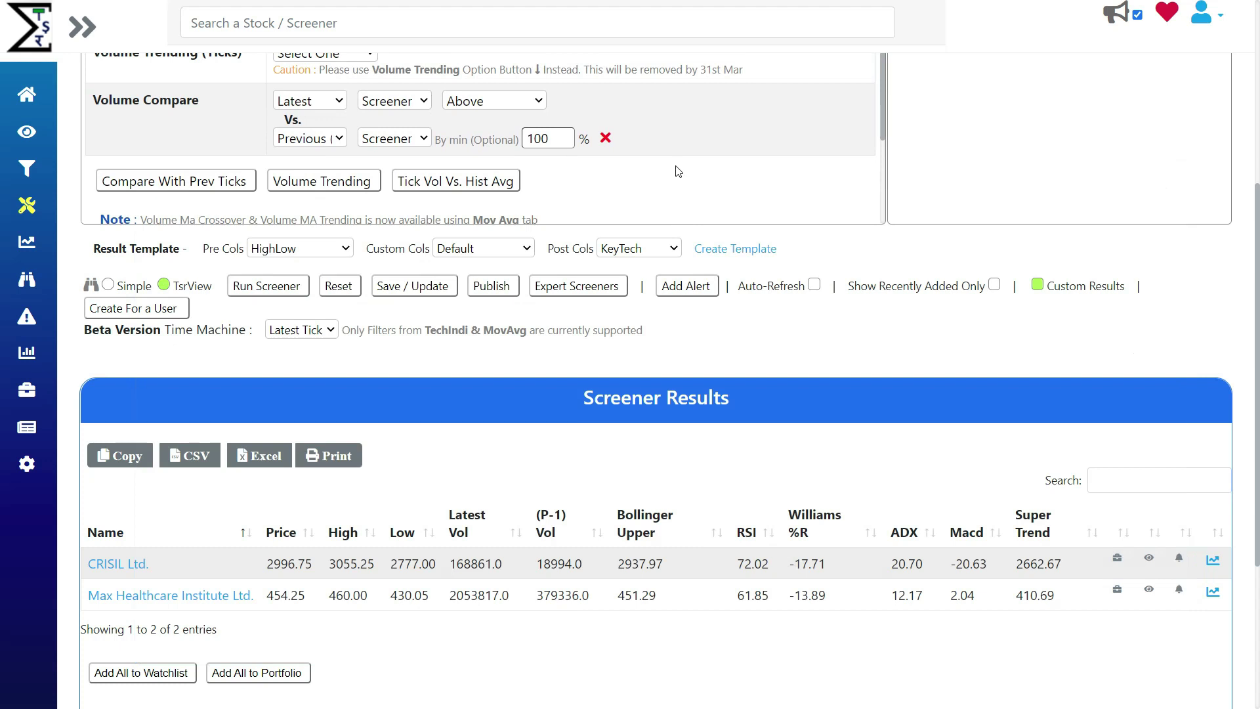
{"action": "left_click", "coordinate": [228, 184]}
{"action": "left_click", "coordinate": [333, 174]}
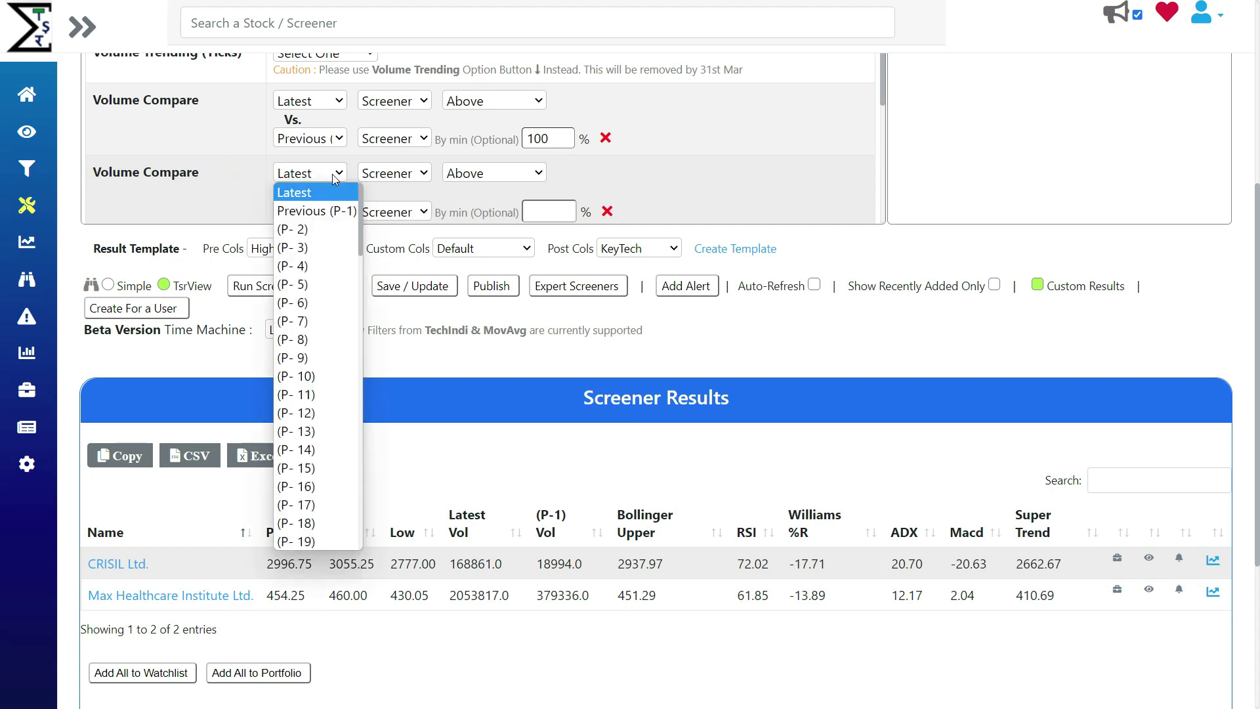
{"action": "left_click", "coordinate": [333, 210]}
{"action": "left_click", "coordinate": [330, 210]}
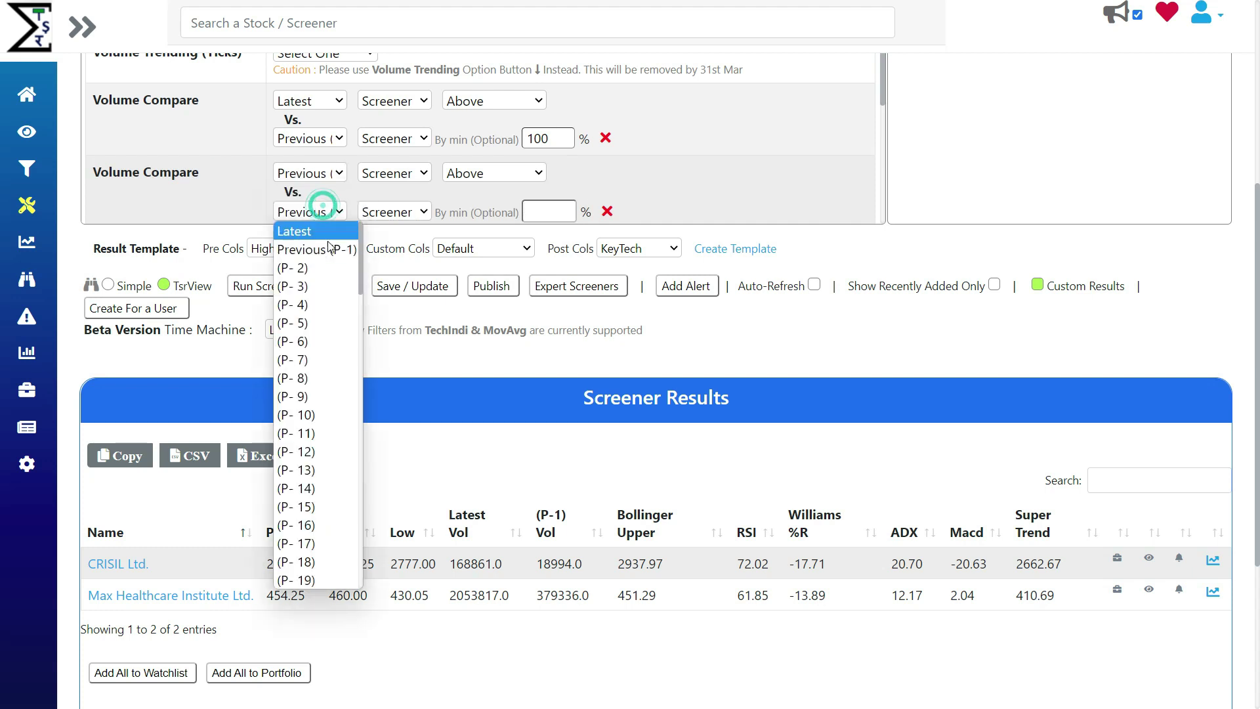
{"action": "left_click", "coordinate": [332, 268]}
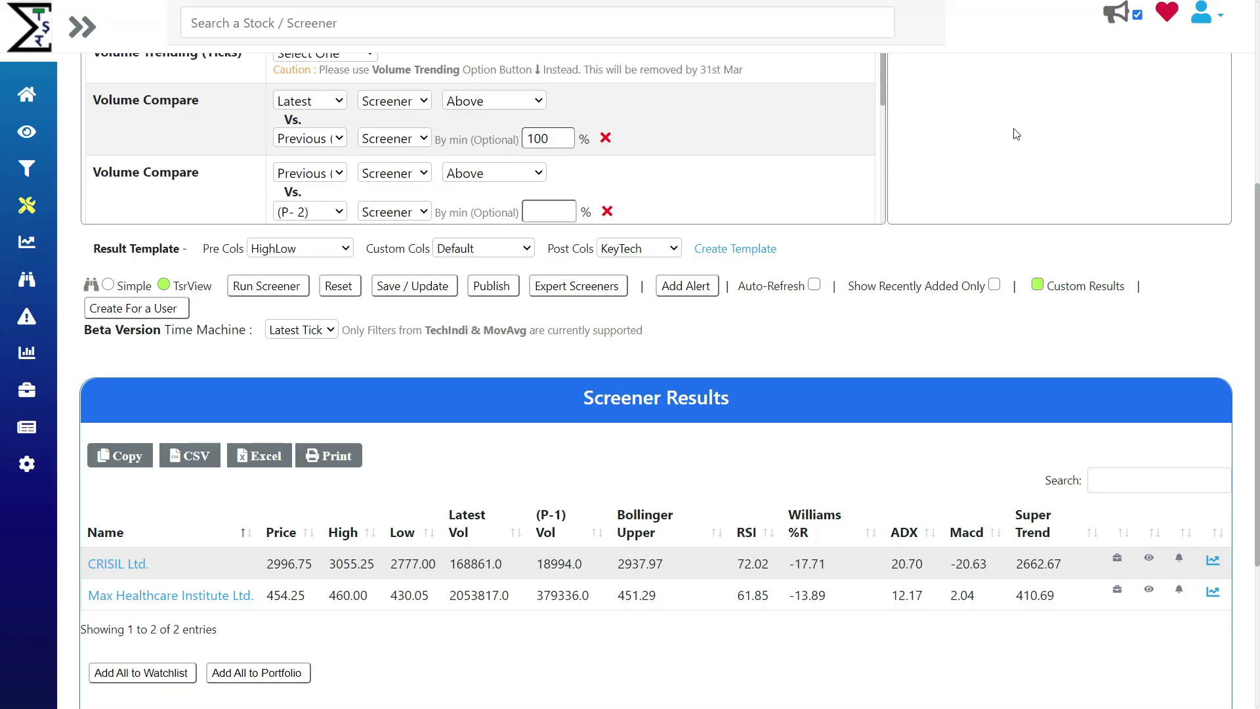
Review the Bollinger filter's band options and the available technical indicator filters without changing the filter
{"action": "scroll", "coordinate": [682, 250], "scroll_direction": "up", "scroll_amount": 5}
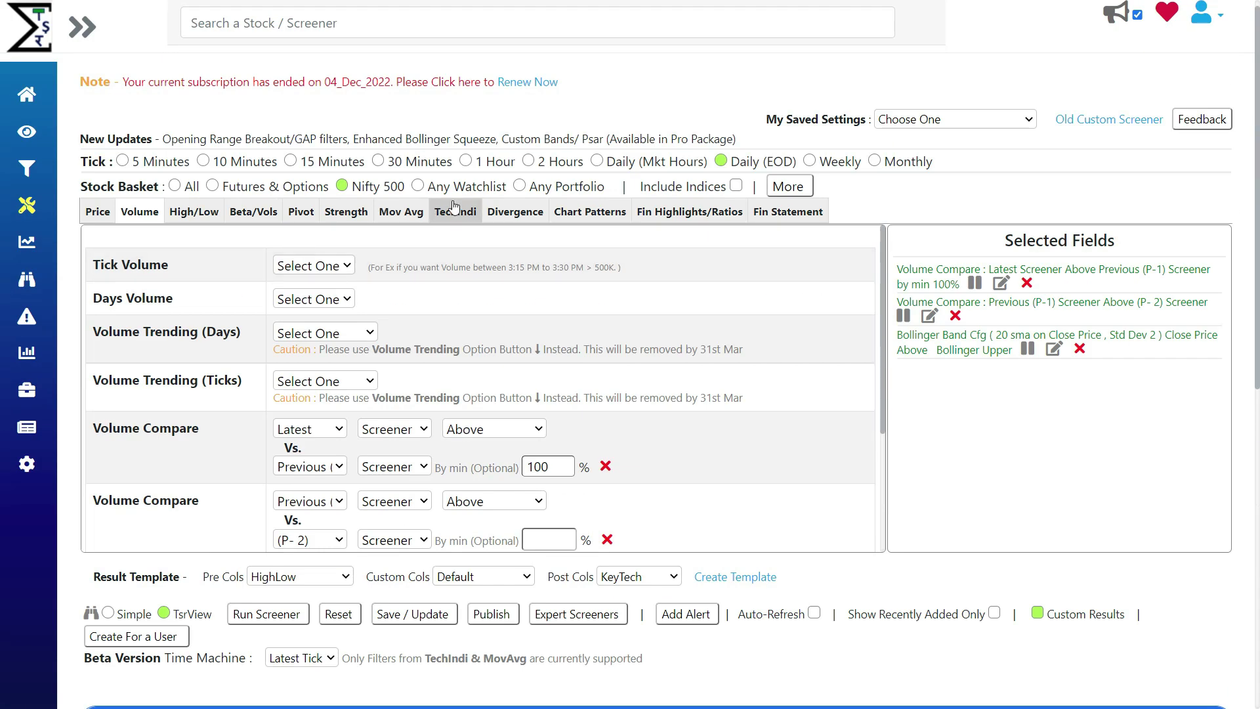
{"action": "left_click", "coordinate": [468, 219]}
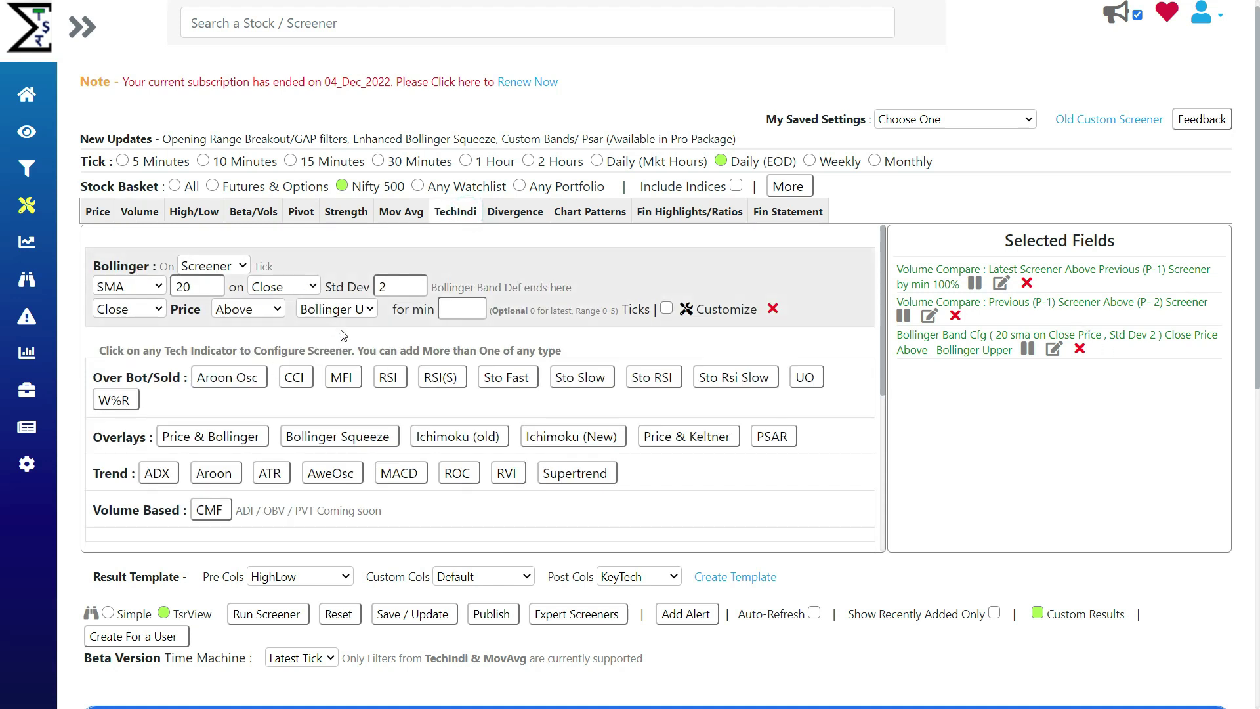
{"action": "left_click", "coordinate": [348, 309]}
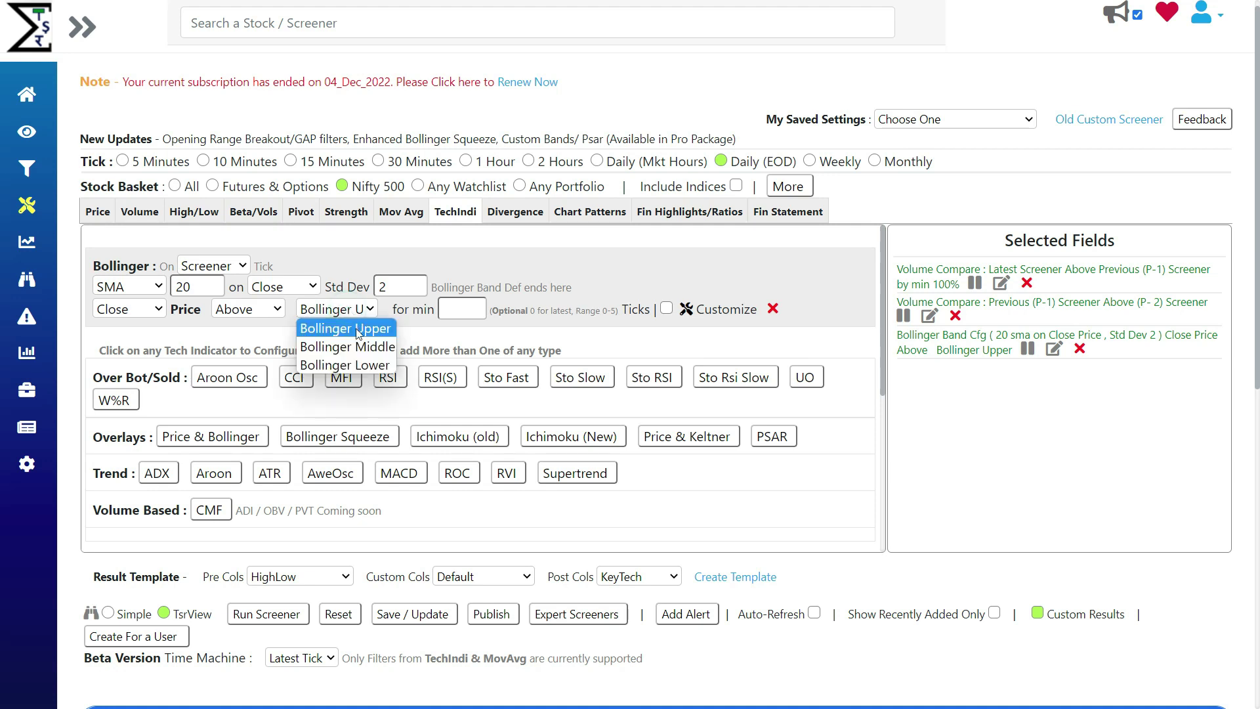
{"action": "left_click", "coordinate": [623, 302]}
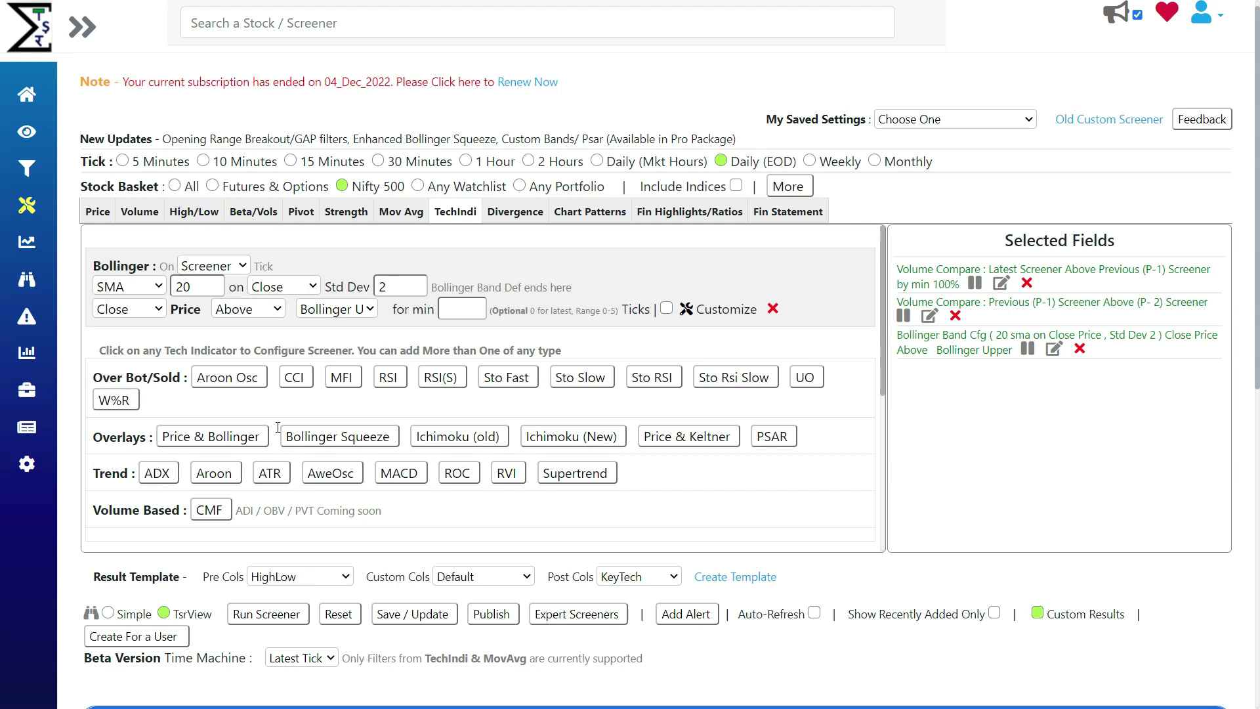
{"action": "left_click_drag", "start_coordinate": [277, 435], "coordinate": [404, 437]}
{"action": "left_click", "coordinate": [404, 437]}
Open the interactive chart of CRISIL and switch to Max Healthcare Institute to examine its longer price history
{"action": "scroll", "coordinate": [1143, 532], "scroll_direction": "down", "scroll_amount": 5}
{"action": "left_click", "coordinate": [1213, 560]}
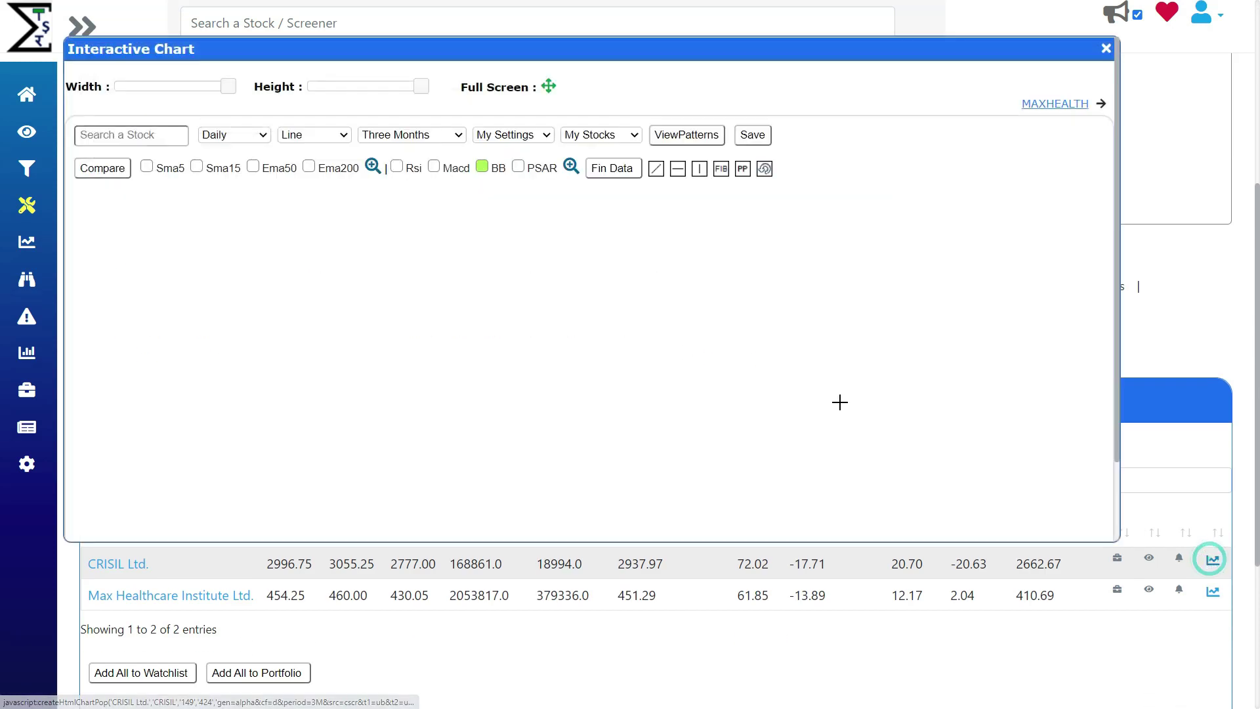
{"action": "left_click", "coordinate": [1064, 103]}
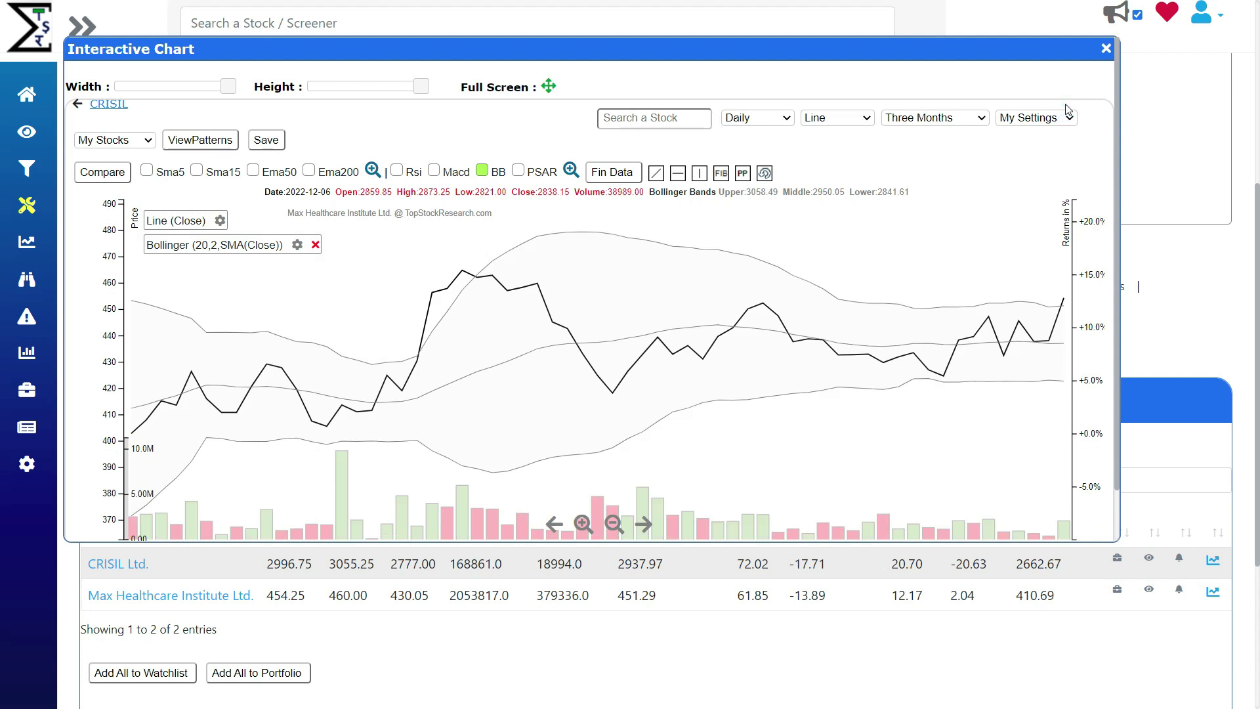
{"action": "scroll", "coordinate": [650, 435], "scroll_direction": "down", "scroll_amount": 3}
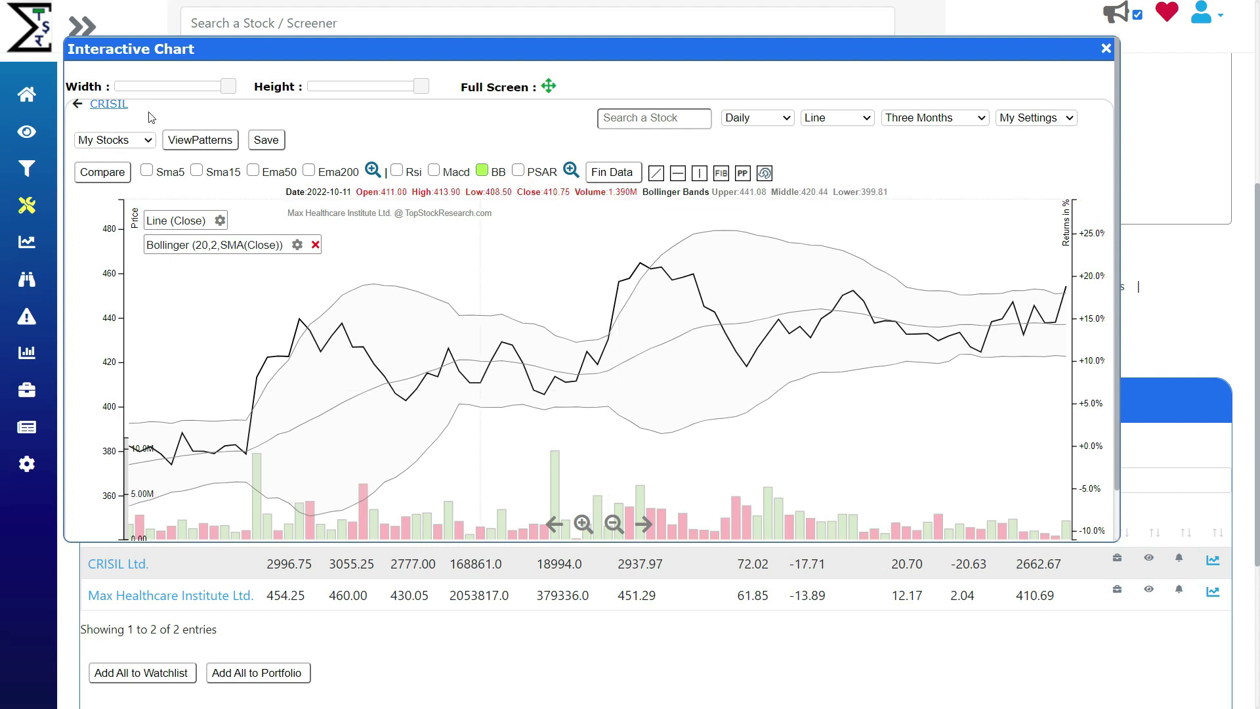
Load the Bata India Ltd. (BATAINDIA) chart, examine its price history against the Bollinger Bands, and close the chart
{"action": "left_click", "coordinate": [643, 121]}
{"action": "type", "text": "BATA"}
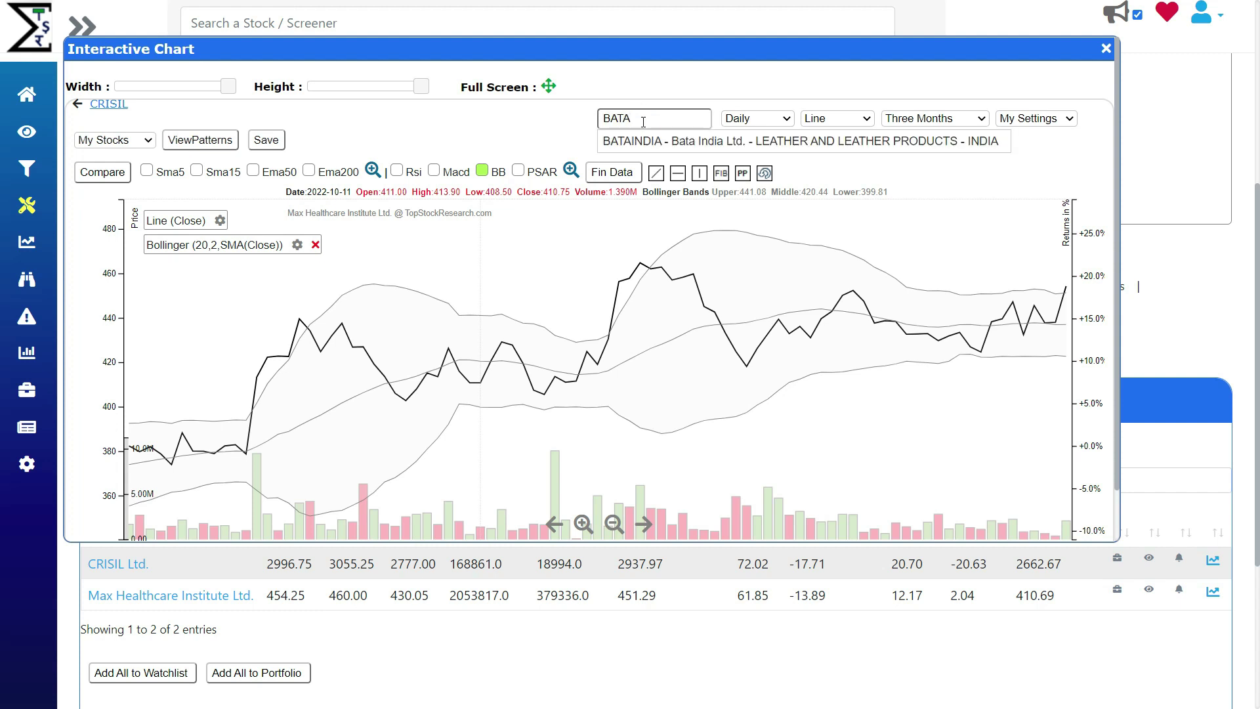
{"action": "left_click", "coordinate": [647, 140]}
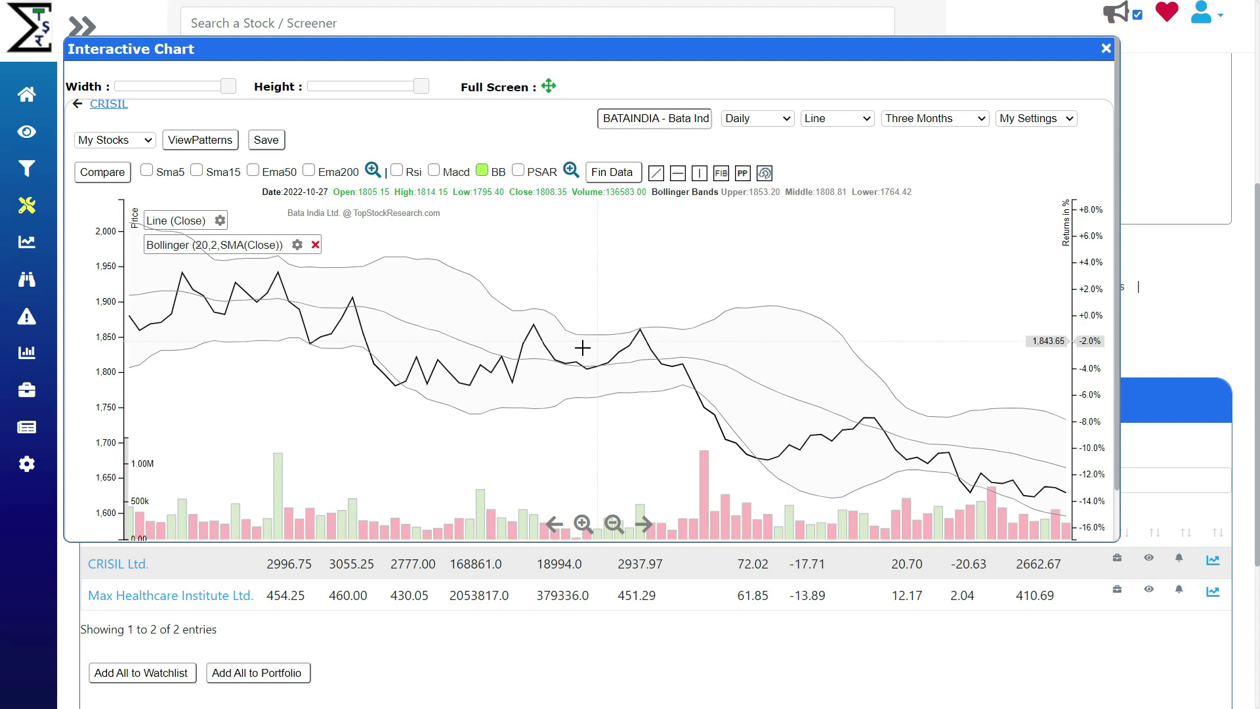
{"action": "scroll", "coordinate": [583, 349], "scroll_direction": "down", "scroll_amount": 2}
{"action": "scroll", "coordinate": [583, 349], "scroll_direction": "down", "scroll_amount": 3}
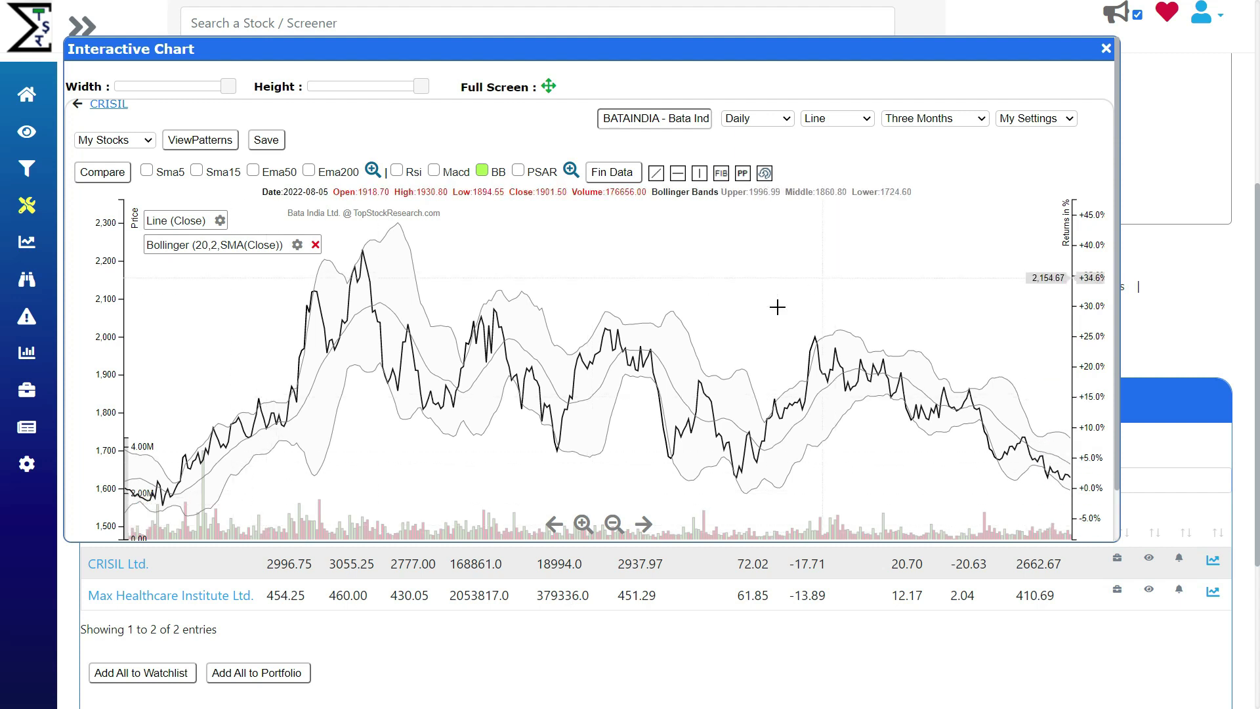
{"action": "left_click", "coordinate": [582, 525]}
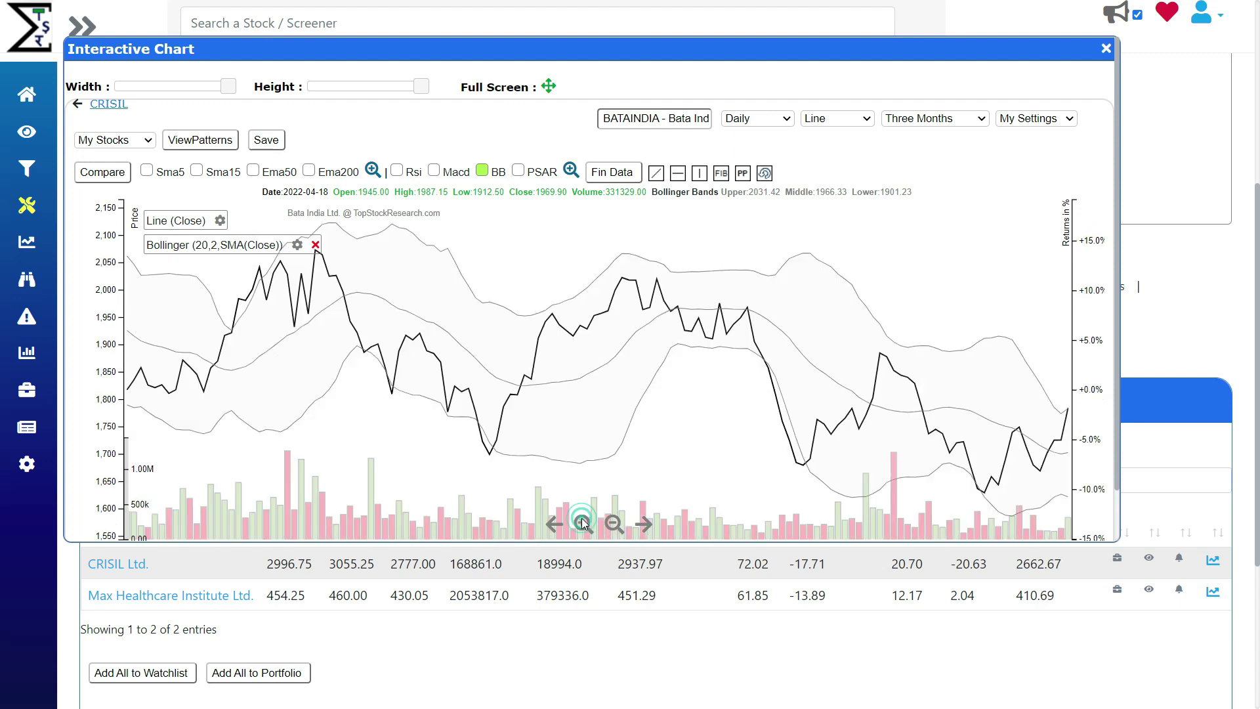
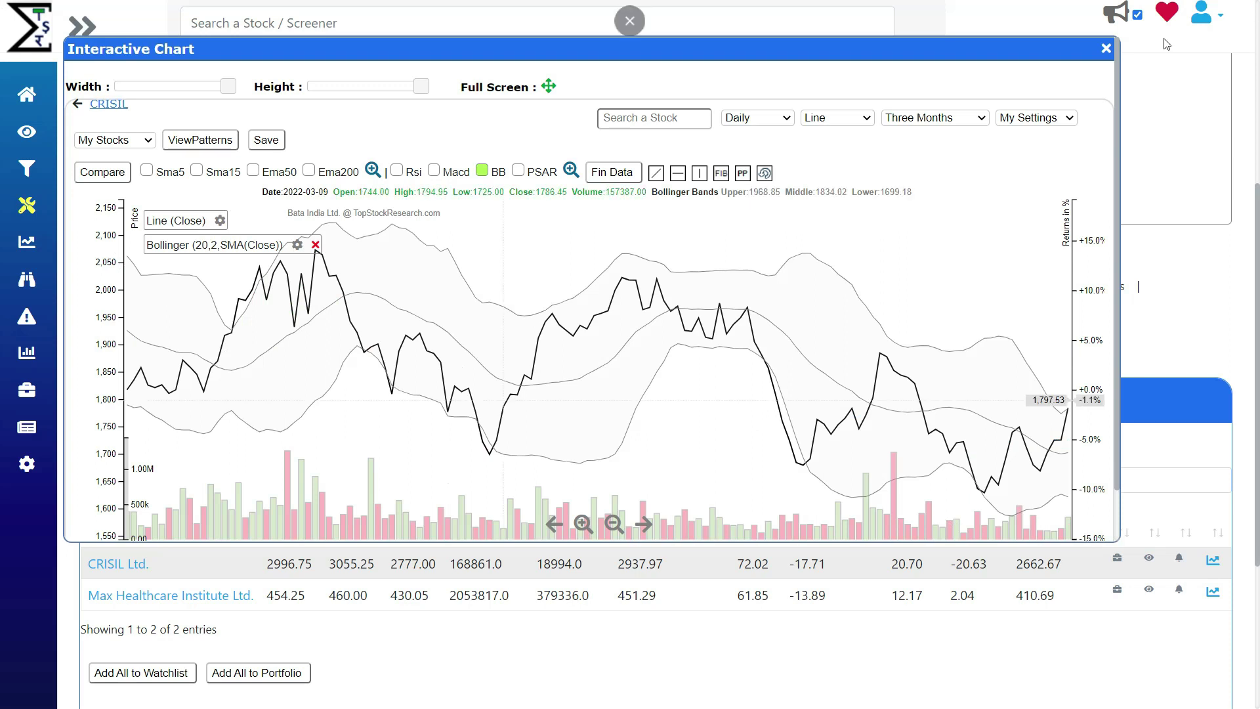
{"action": "left_click", "coordinate": [1106, 49]}
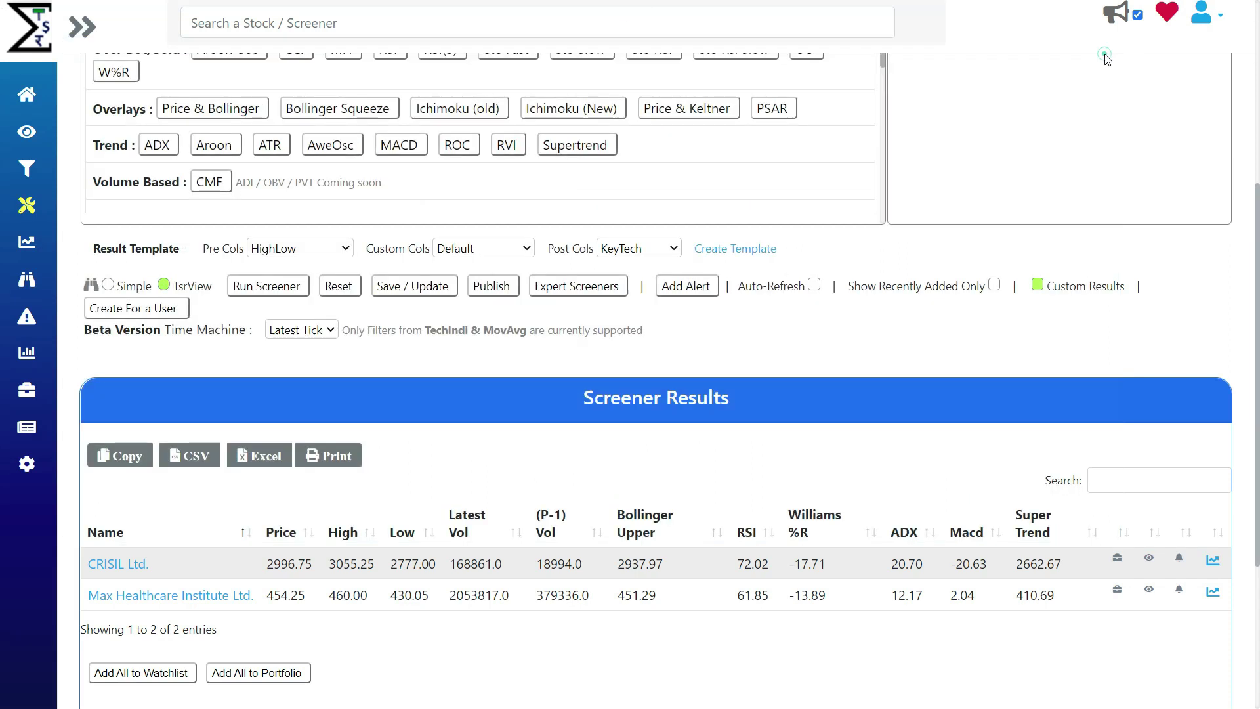
Open the pre-screened technical screeners and choose the Indicators category for the Bollinger Bands screeners
{"action": "mouse_move", "coordinate": [39, 167]}
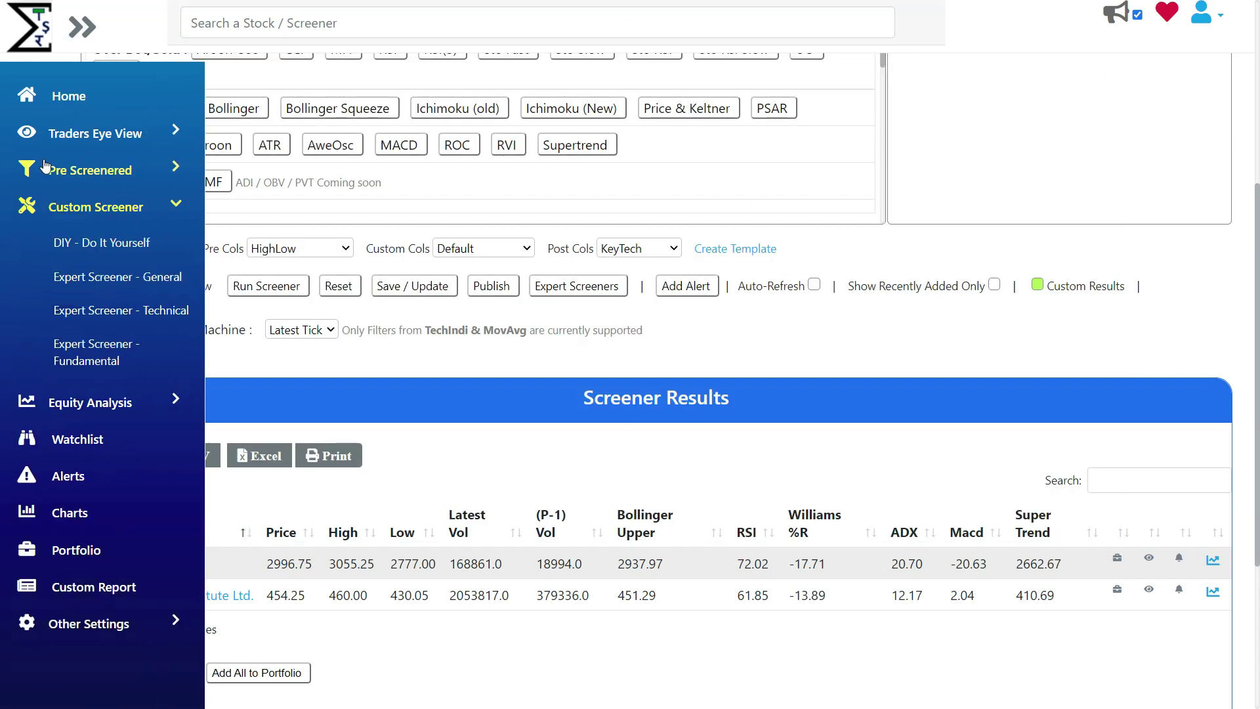
{"action": "left_click", "coordinate": [86, 172]}
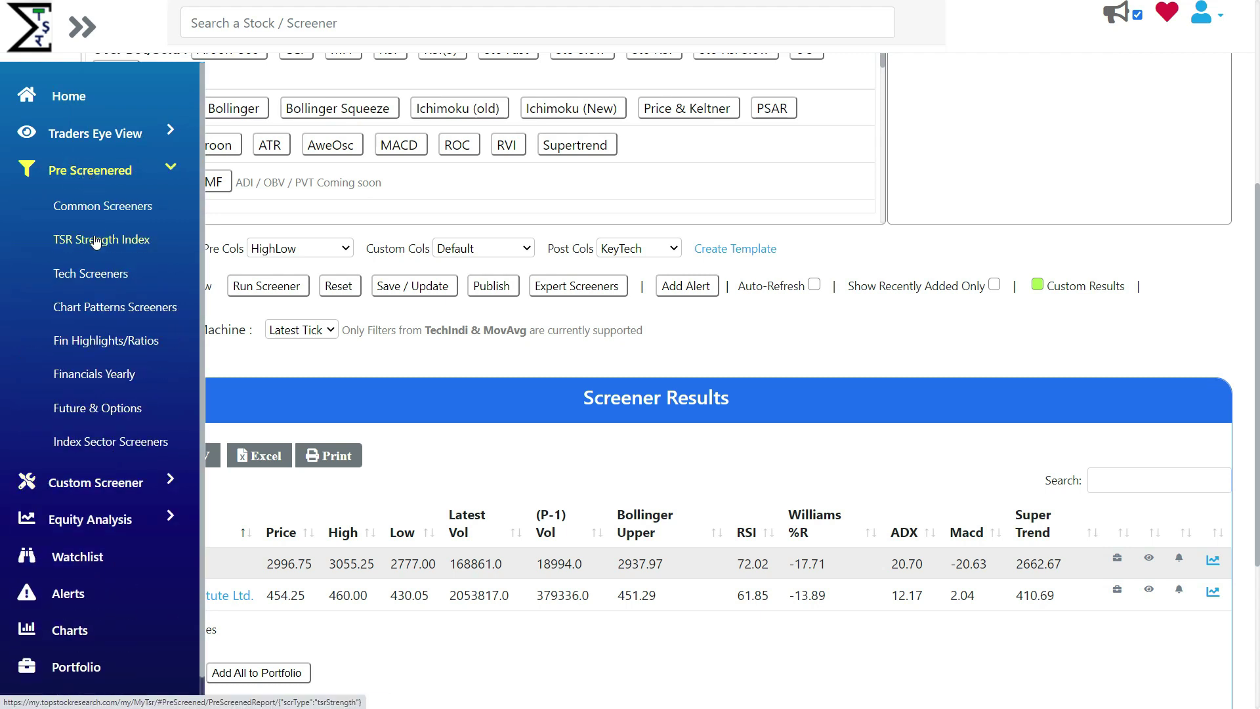
{"action": "left_click", "coordinate": [109, 272]}
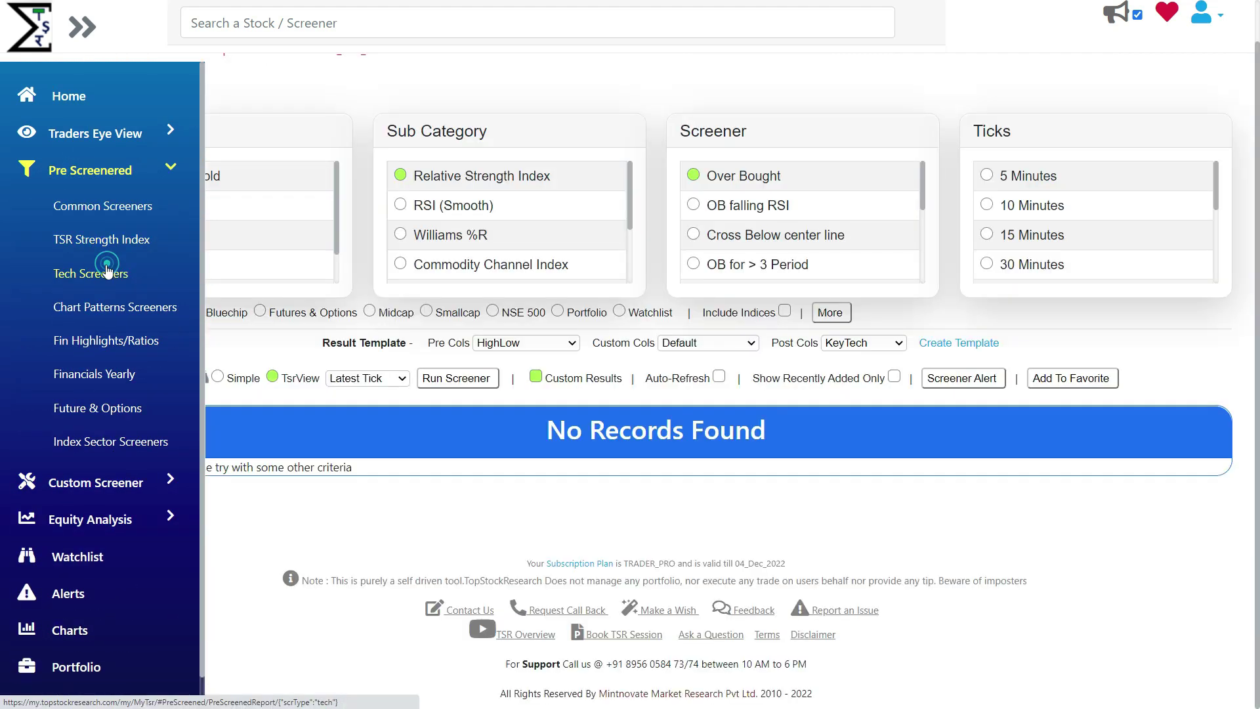
{"action": "left_click", "coordinate": [170, 209]}
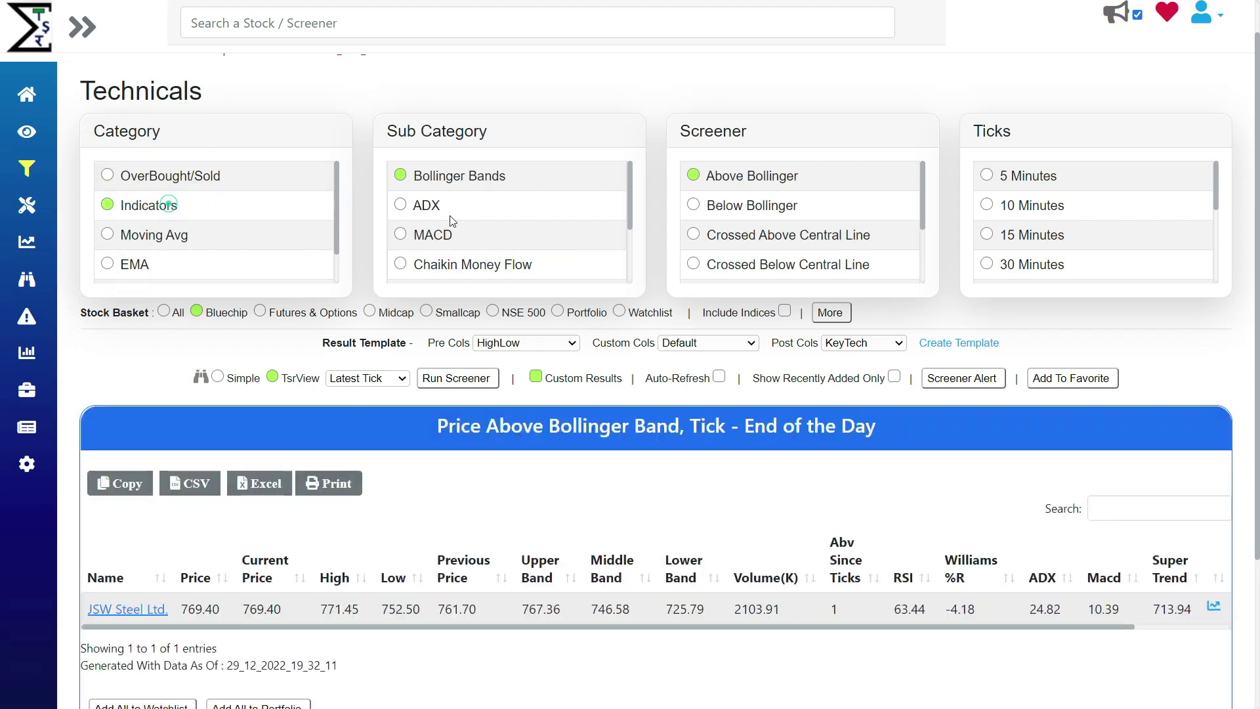
Run the Narrowing Band screener for Bollinger Bands on the NSE 500 stock basket
{"action": "scroll", "coordinate": [470, 256], "scroll_direction": "down", "scroll_amount": 1}
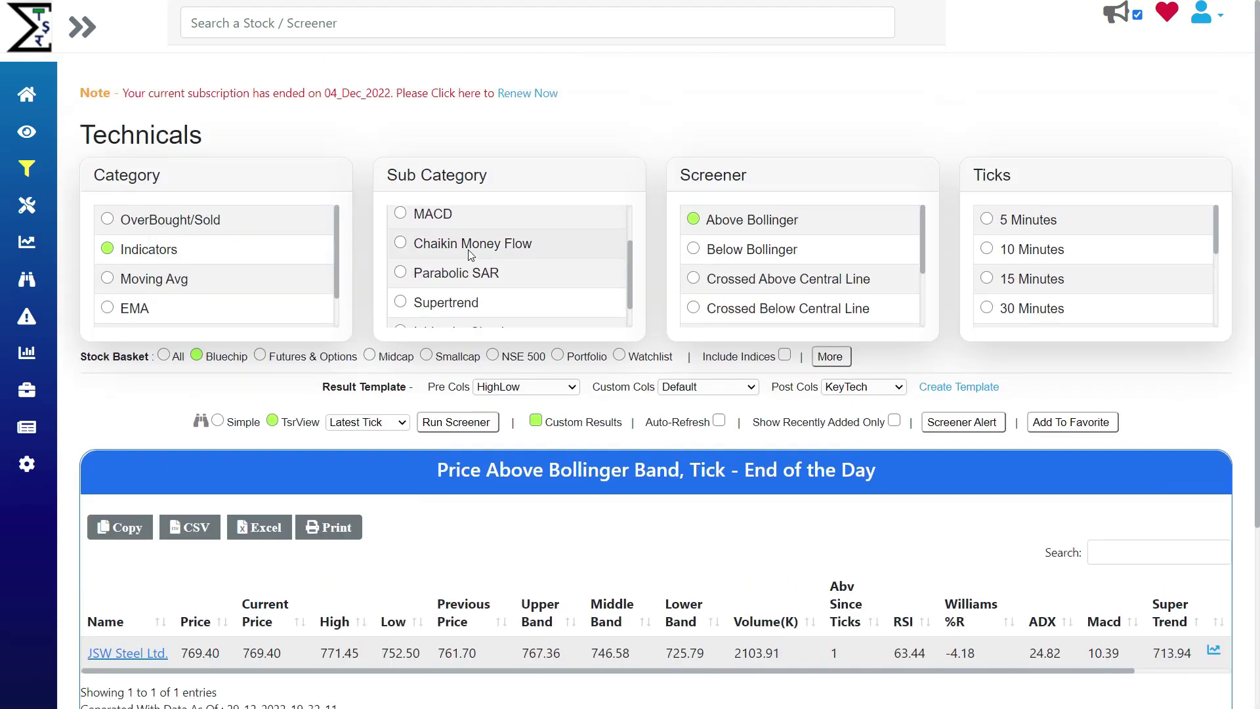
{"action": "scroll", "coordinate": [471, 256], "scroll_direction": "up", "scroll_amount": 1}
{"action": "scroll", "coordinate": [879, 281], "scroll_direction": "down", "scroll_amount": 2}
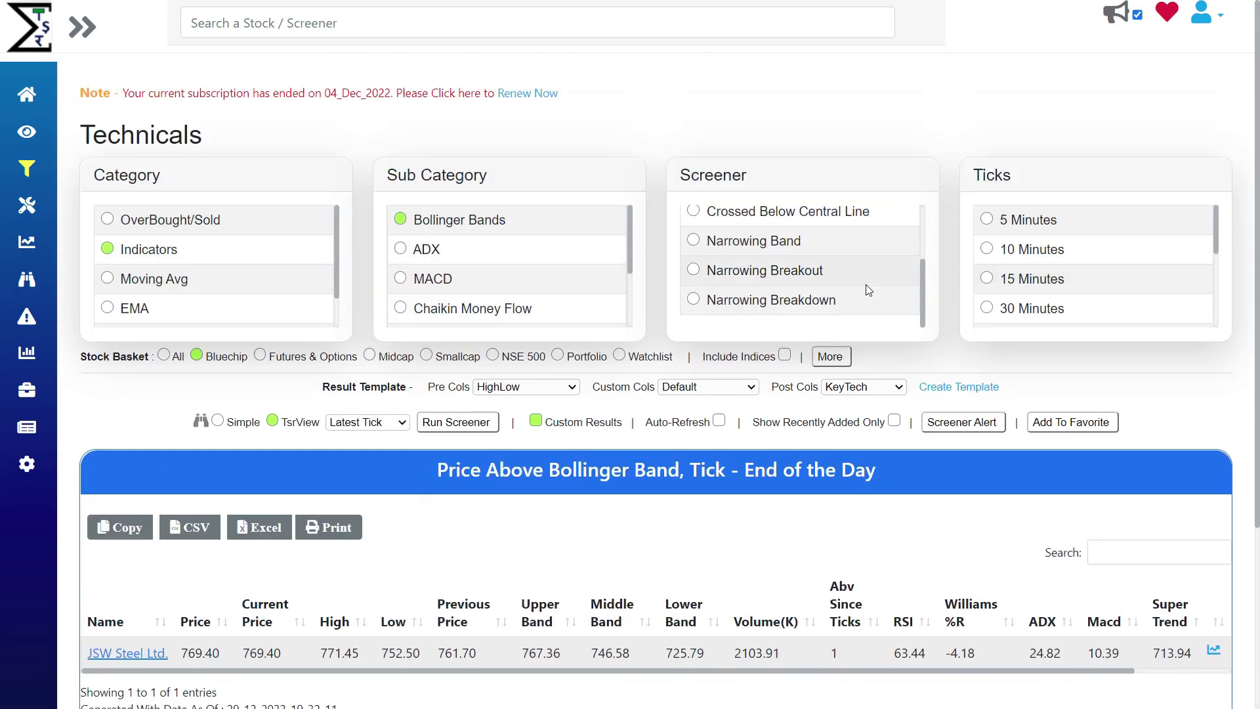
{"action": "scroll", "coordinate": [866, 287], "scroll_direction": "down", "scroll_amount": 1}
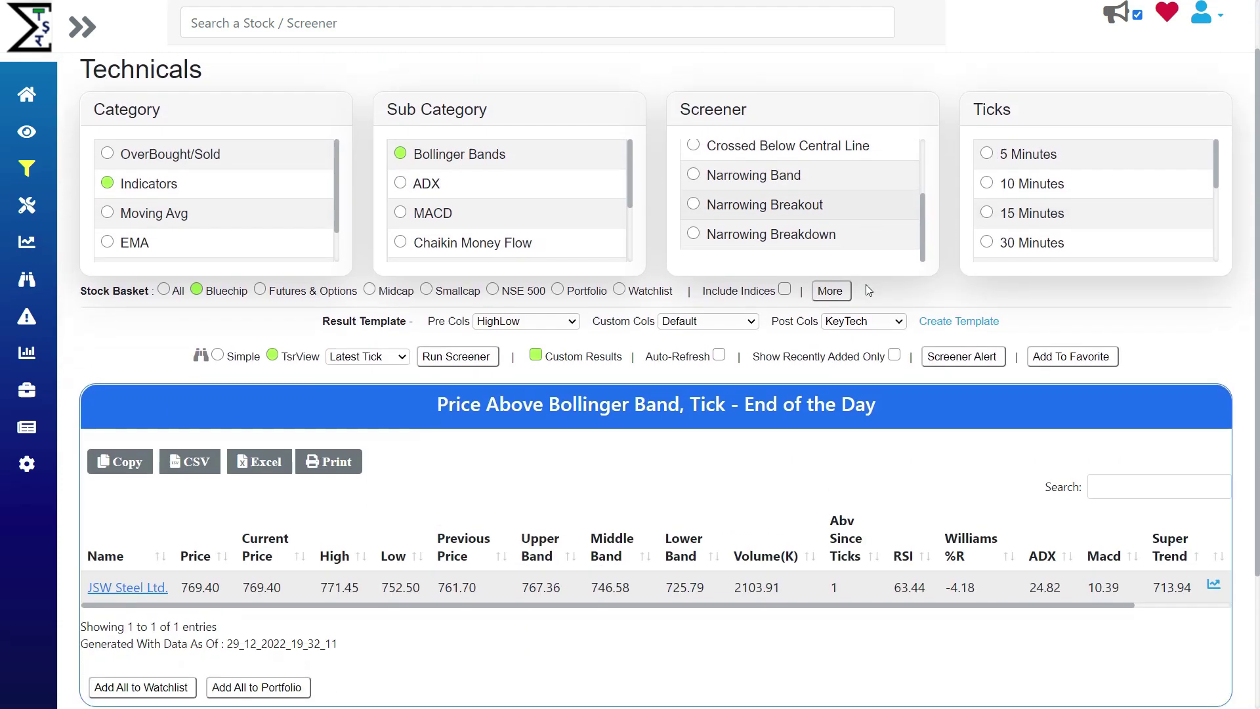
{"action": "left_click", "coordinate": [775, 188]}
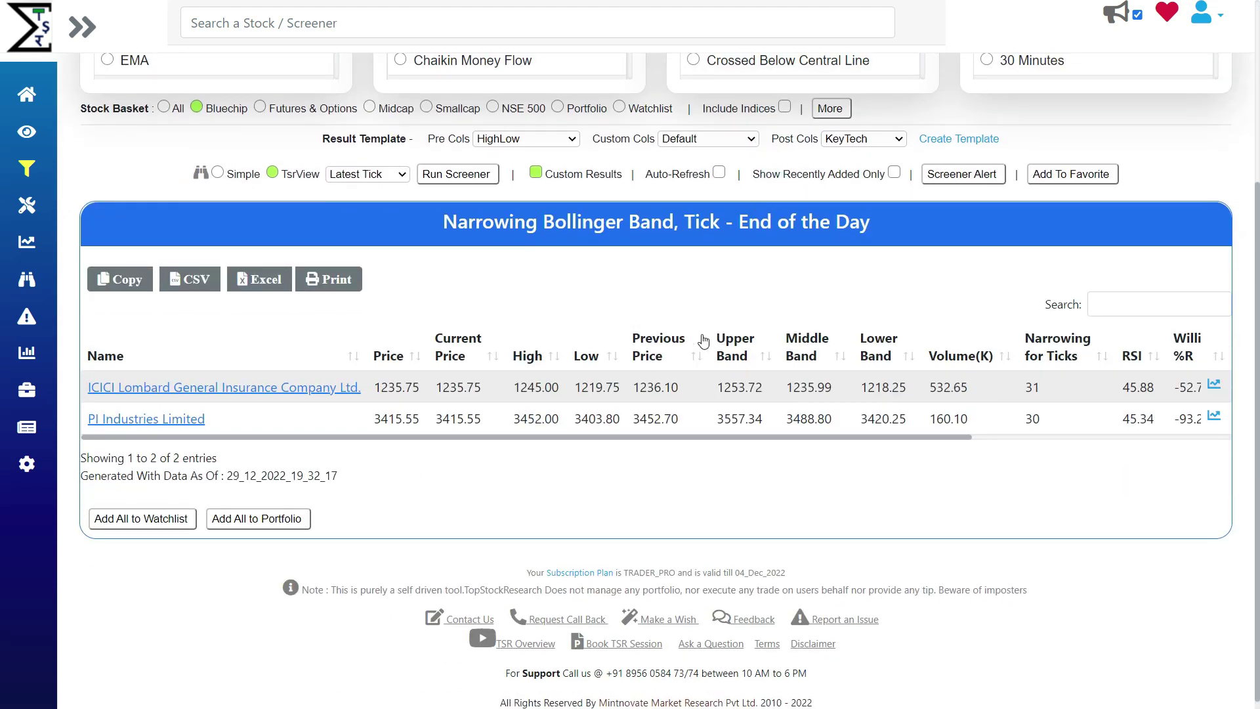
{"action": "scroll", "coordinate": [703, 341], "scroll_direction": "up", "scroll_amount": 3}
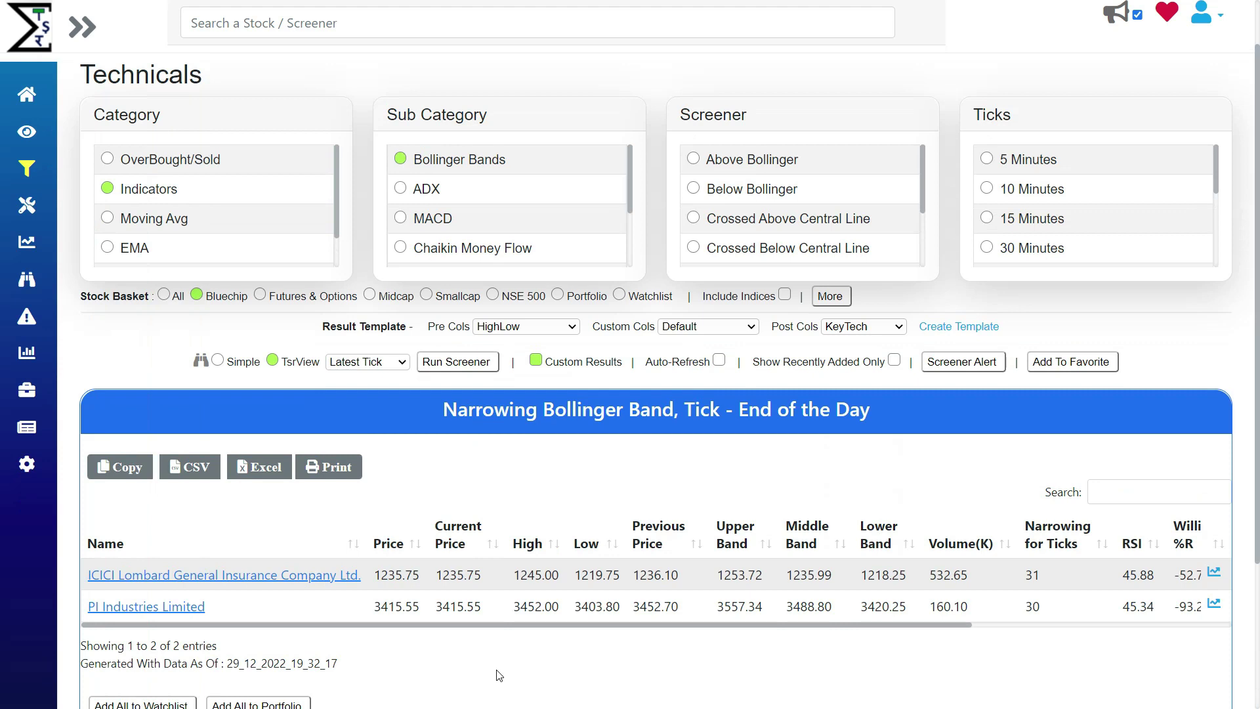
{"action": "left_click", "coordinate": [528, 299]}
{"action": "scroll", "coordinate": [514, 303], "scroll_direction": "down", "scroll_amount": 5}
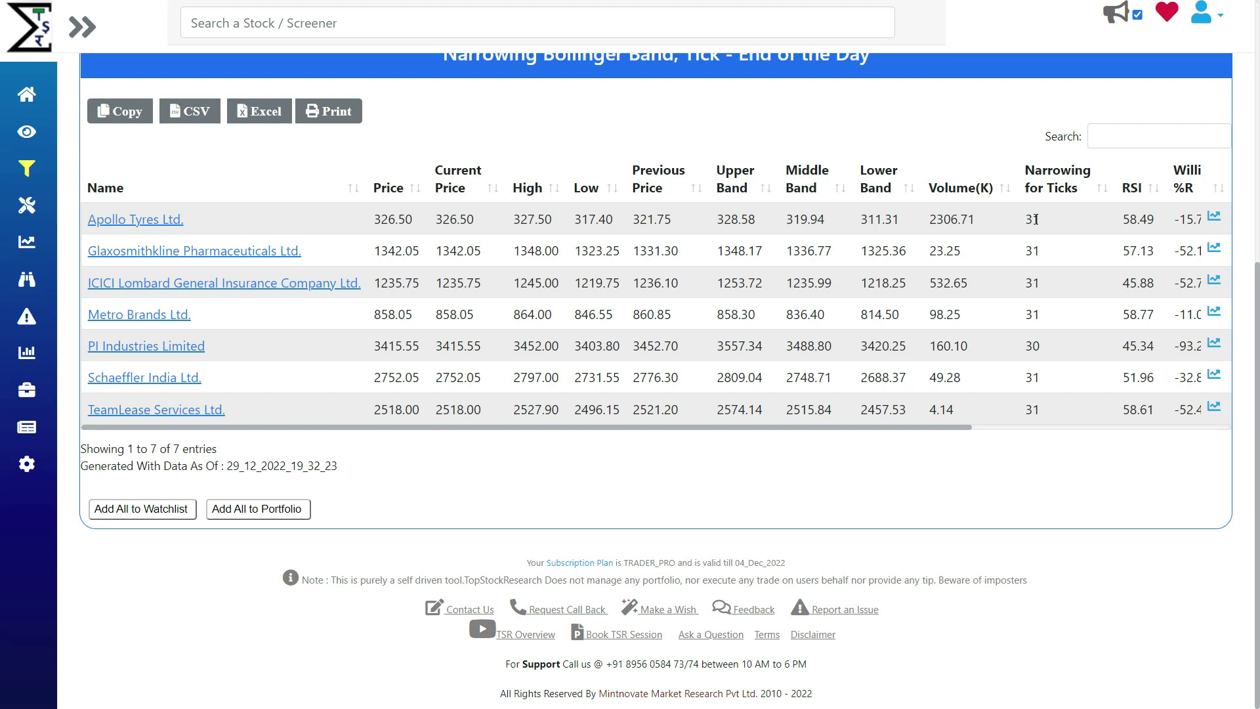
Examine the full-screen charts from Apollo Tyres through Glaxosmithkline, ICICI Lombard and Metro Brands to PI Industries, and close the chart
{"action": "left_click", "coordinate": [1216, 220]}
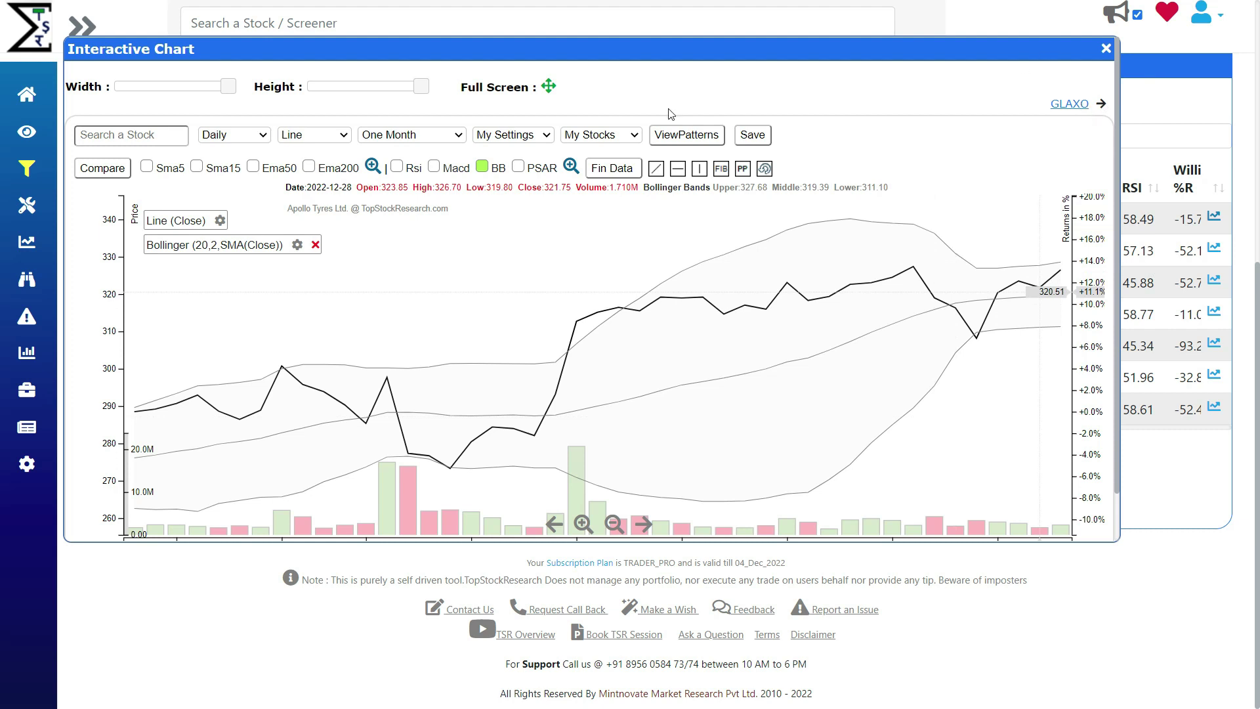
{"action": "left_click", "coordinate": [549, 87]}
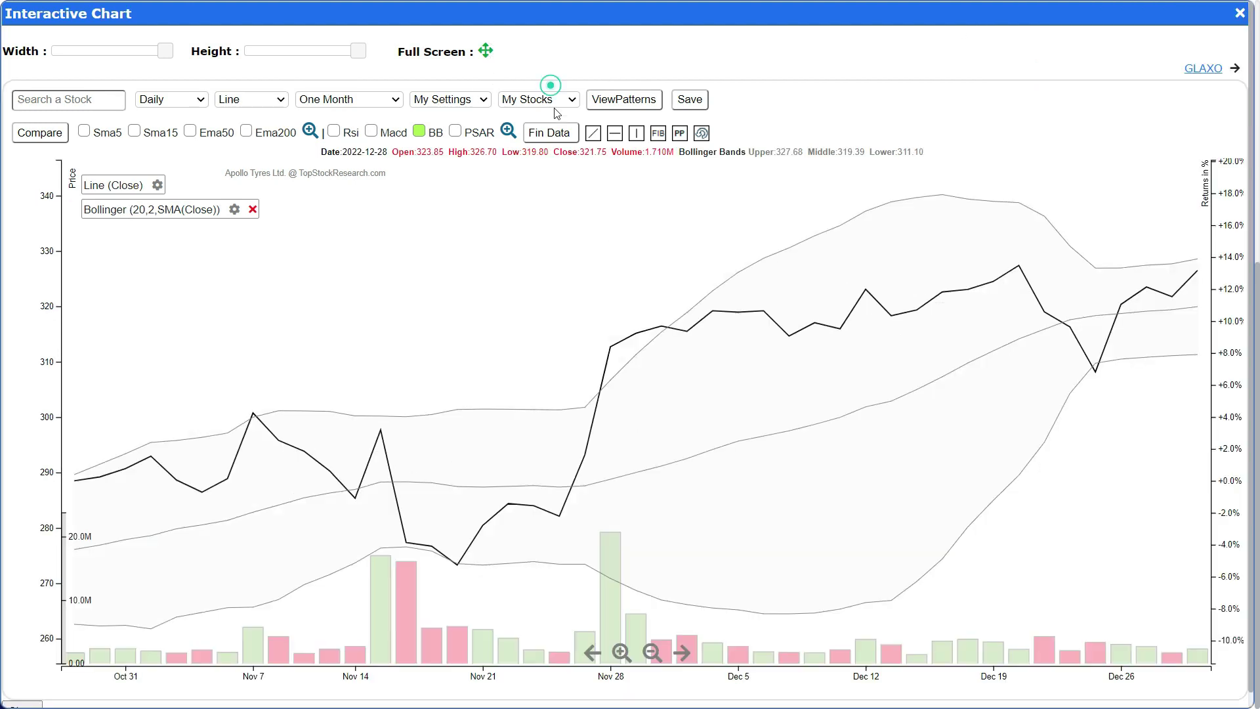
{"action": "left_click", "coordinate": [1214, 69]}
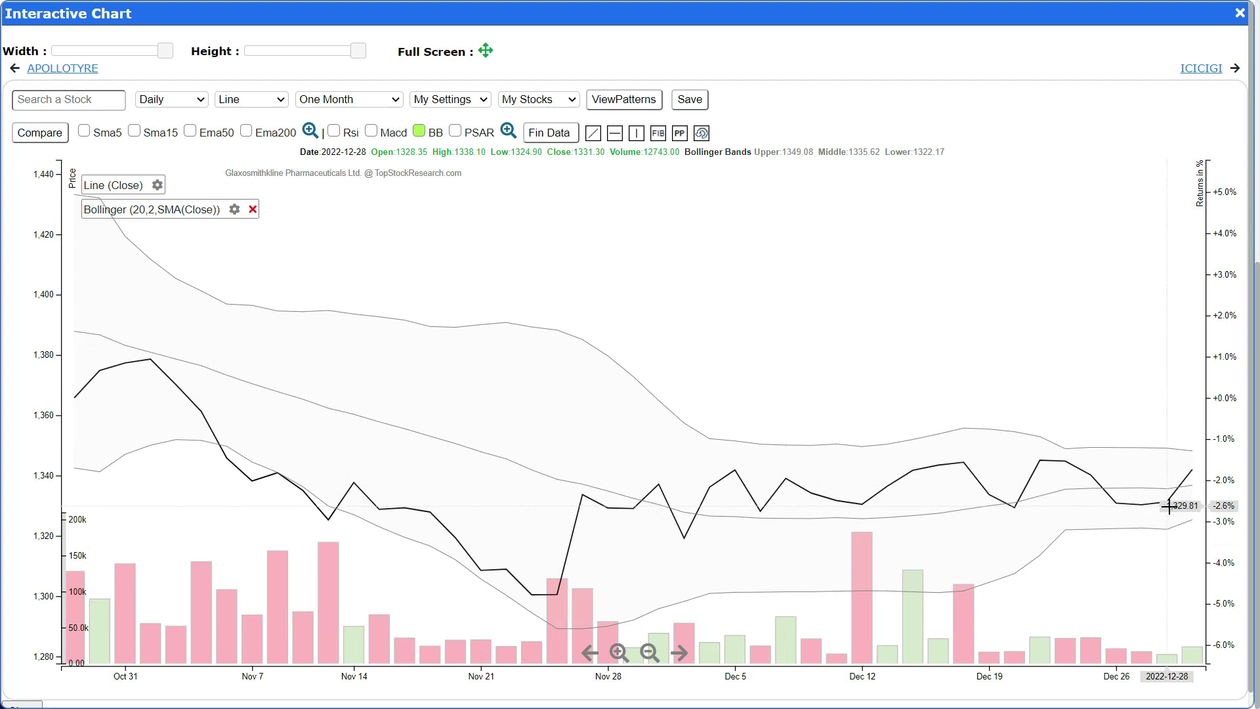
{"action": "left_click", "coordinate": [1203, 76]}
{"action": "left_click", "coordinate": [1203, 77]}
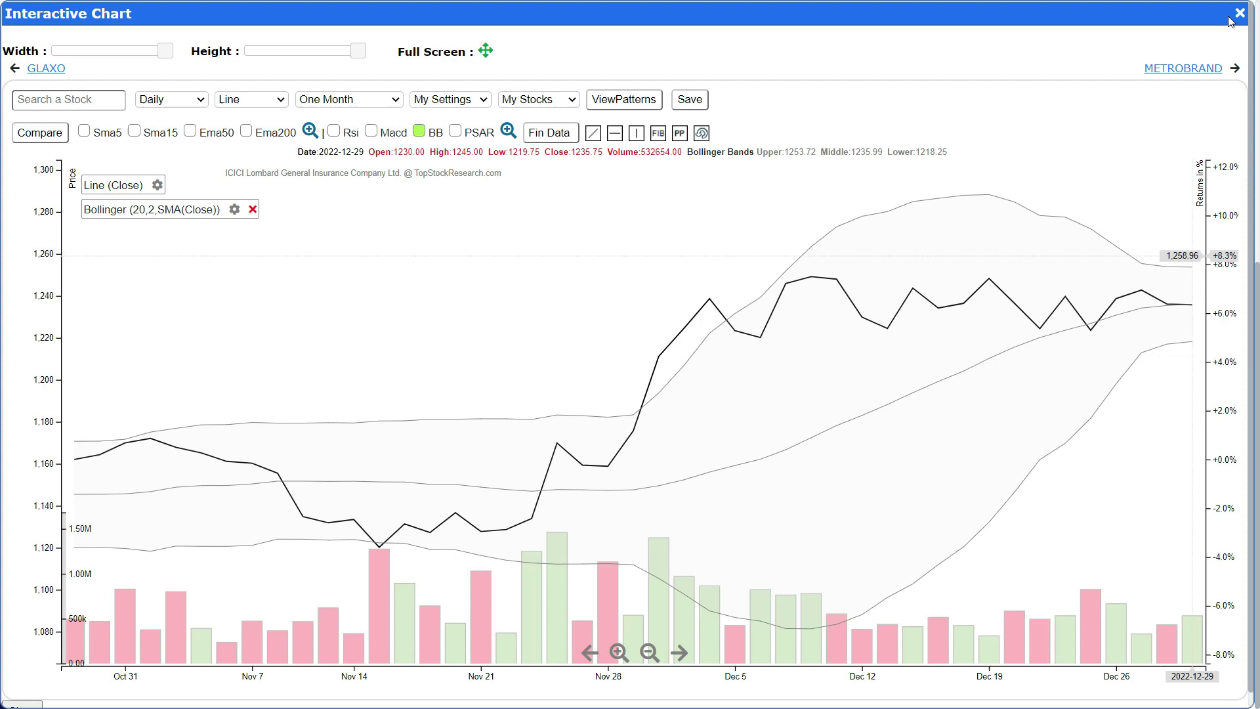
{"action": "left_click", "coordinate": [1187, 68]}
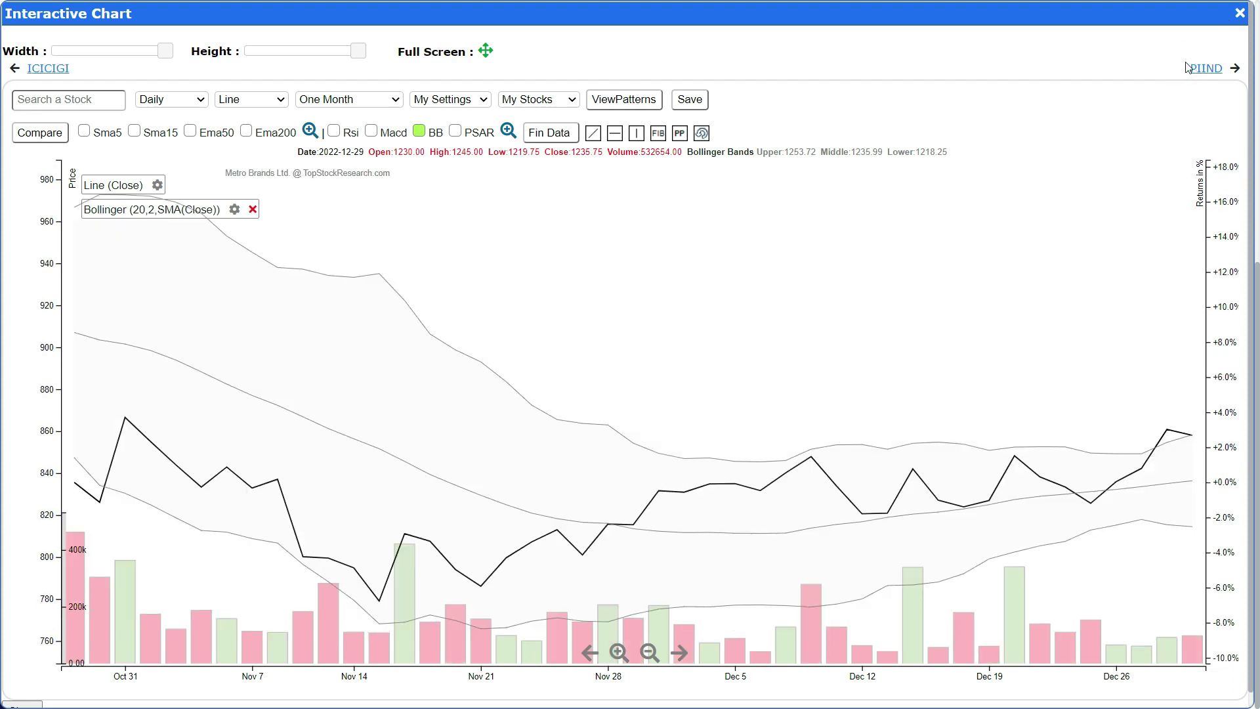
{"action": "left_click", "coordinate": [1208, 68]}
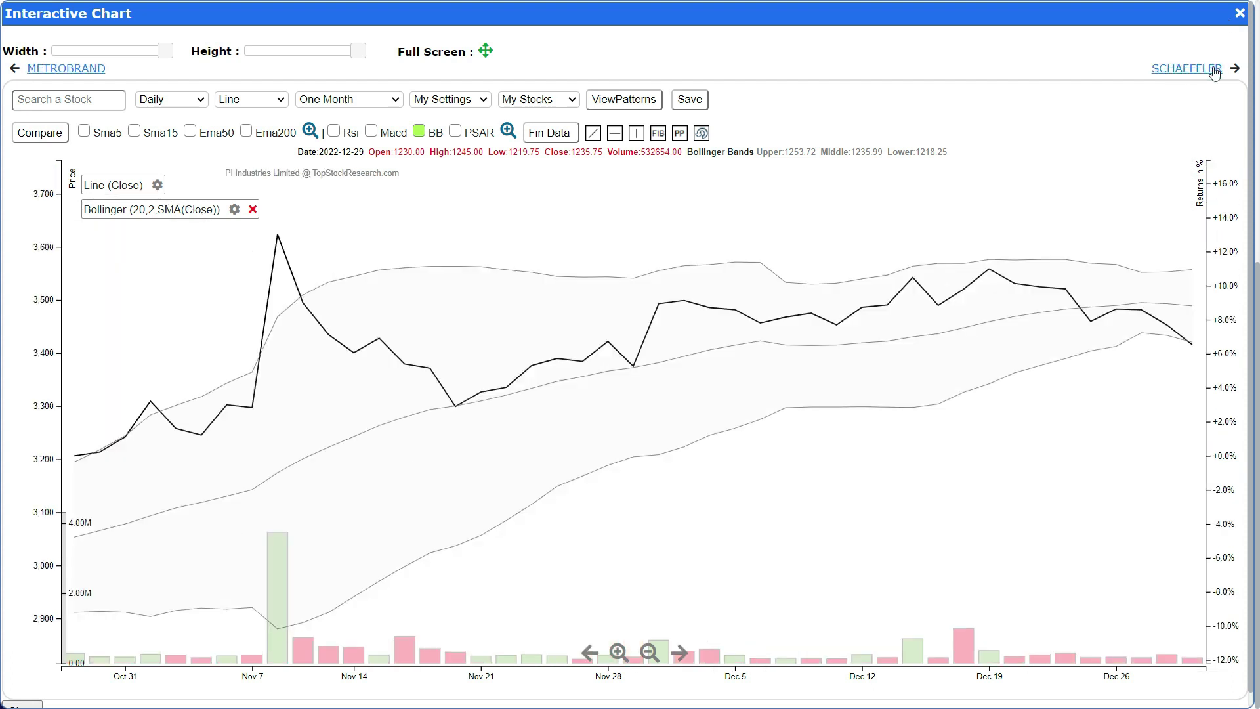
{"action": "key", "text": "Escape"}
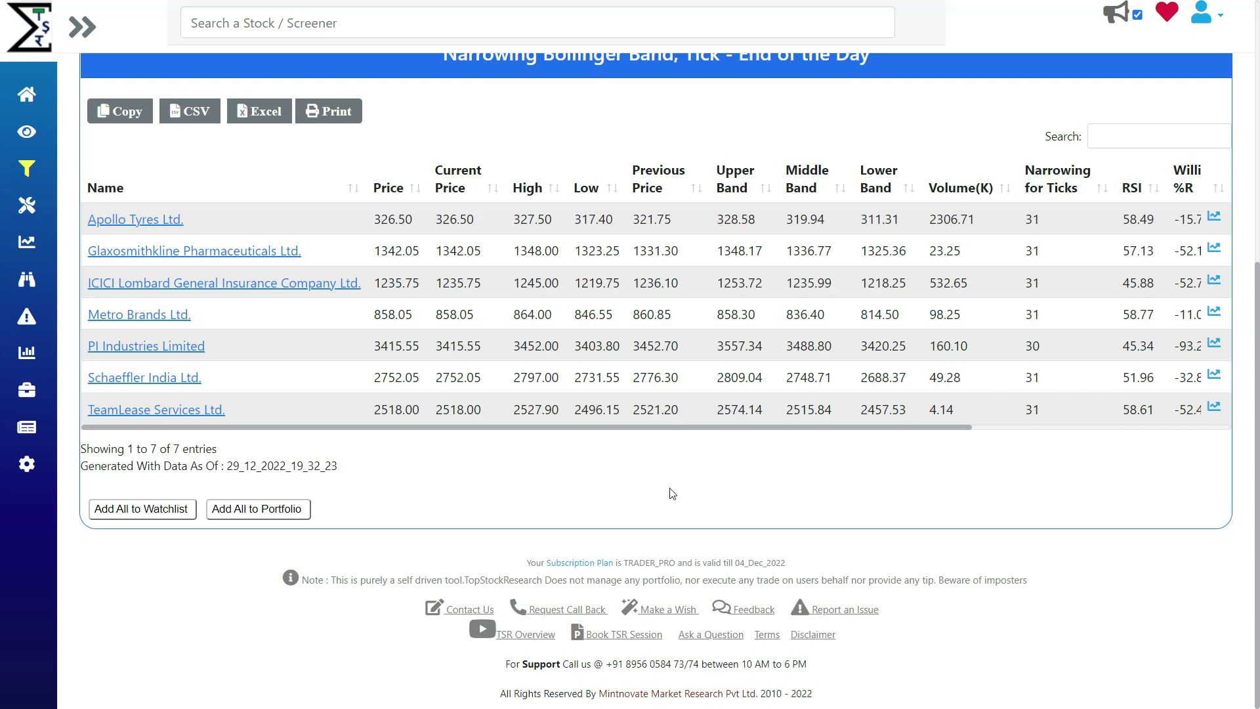
Start a blank do-it-yourself custom screener
{"action": "scroll", "coordinate": [673, 494], "scroll_direction": "up", "scroll_amount": 5}
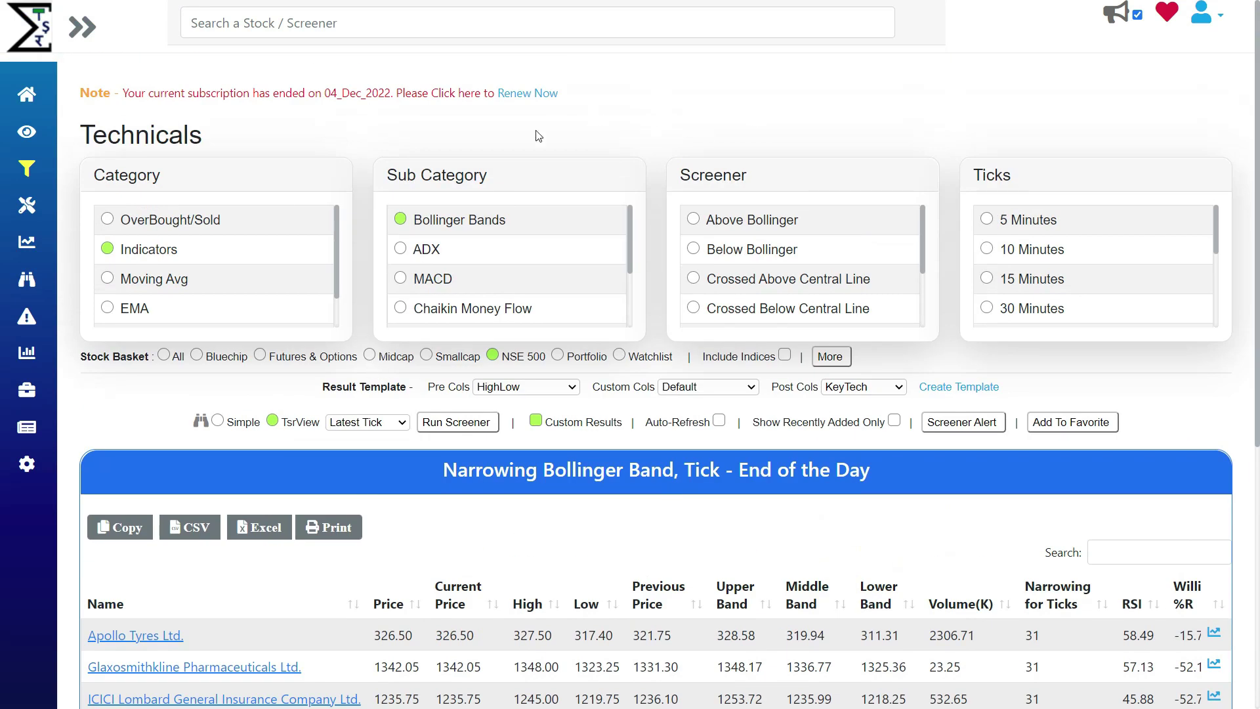
{"action": "mouse_move", "coordinate": [52, 227]}
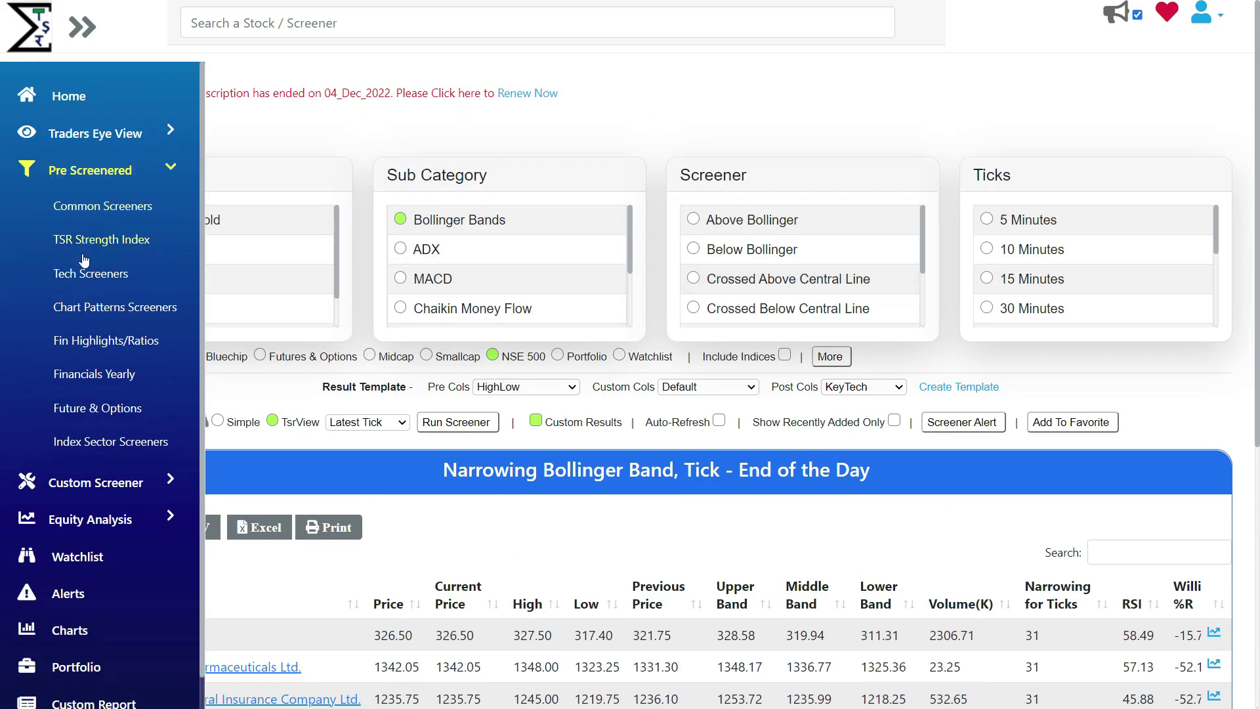
{"action": "left_click", "coordinate": [99, 486]}
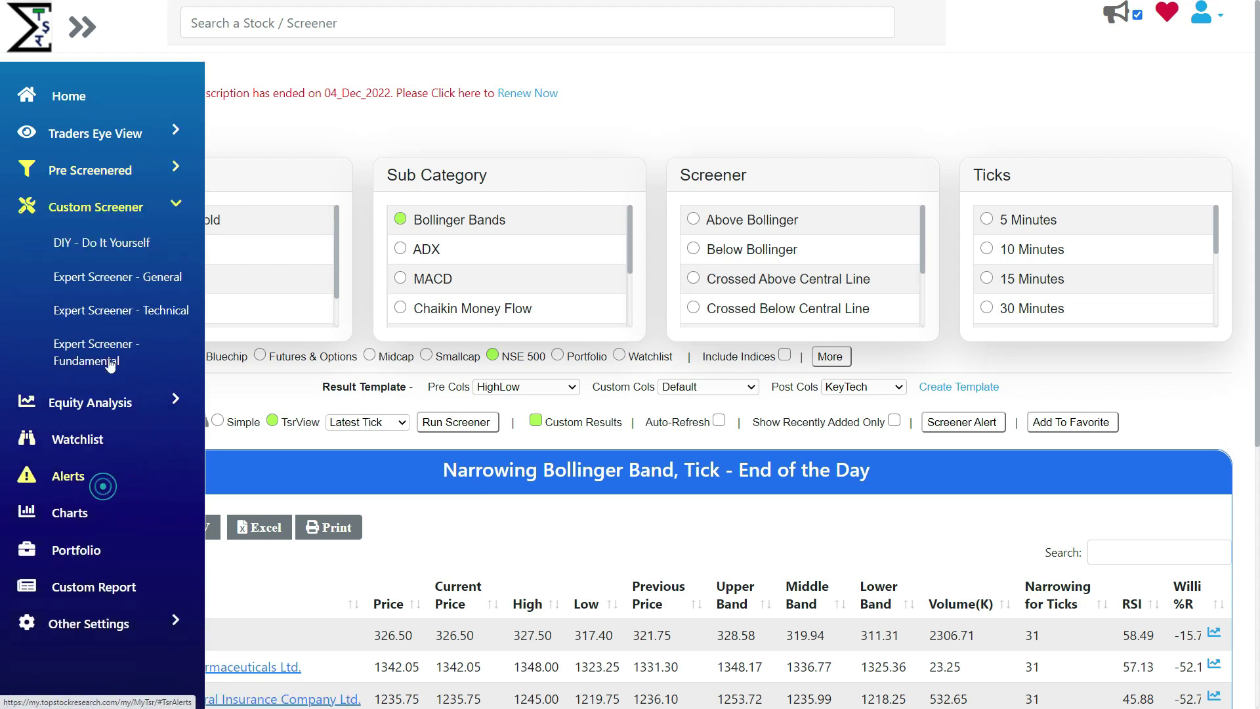
{"action": "left_click", "coordinate": [117, 242]}
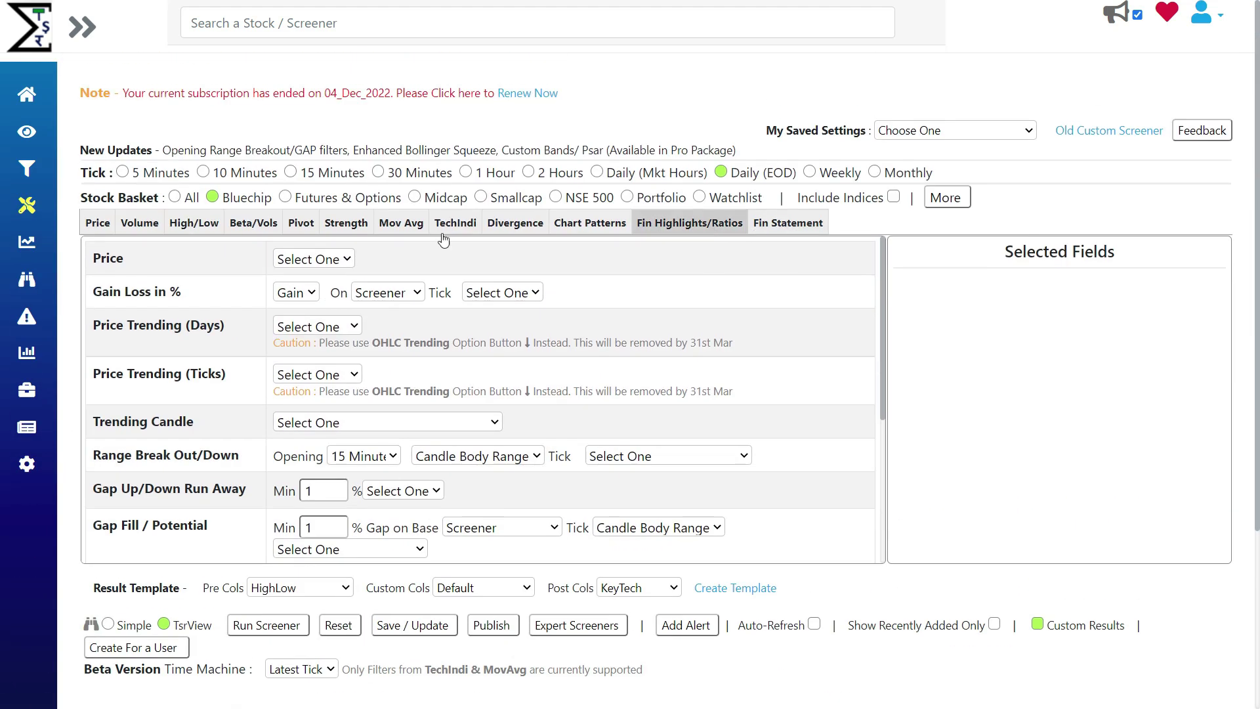
Add a Bollinger Squeeze technical indicator filter using the Low BW Range option
{"action": "left_click", "coordinate": [472, 226]}
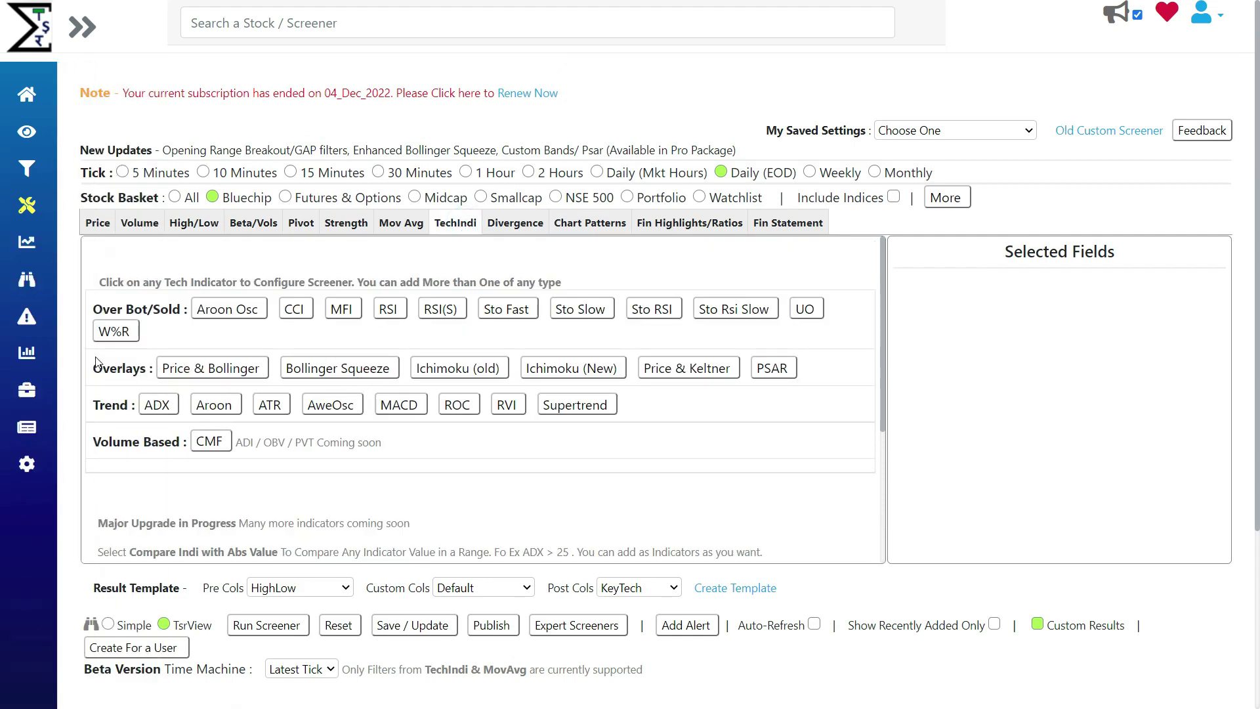
{"action": "left_click", "coordinate": [335, 375]}
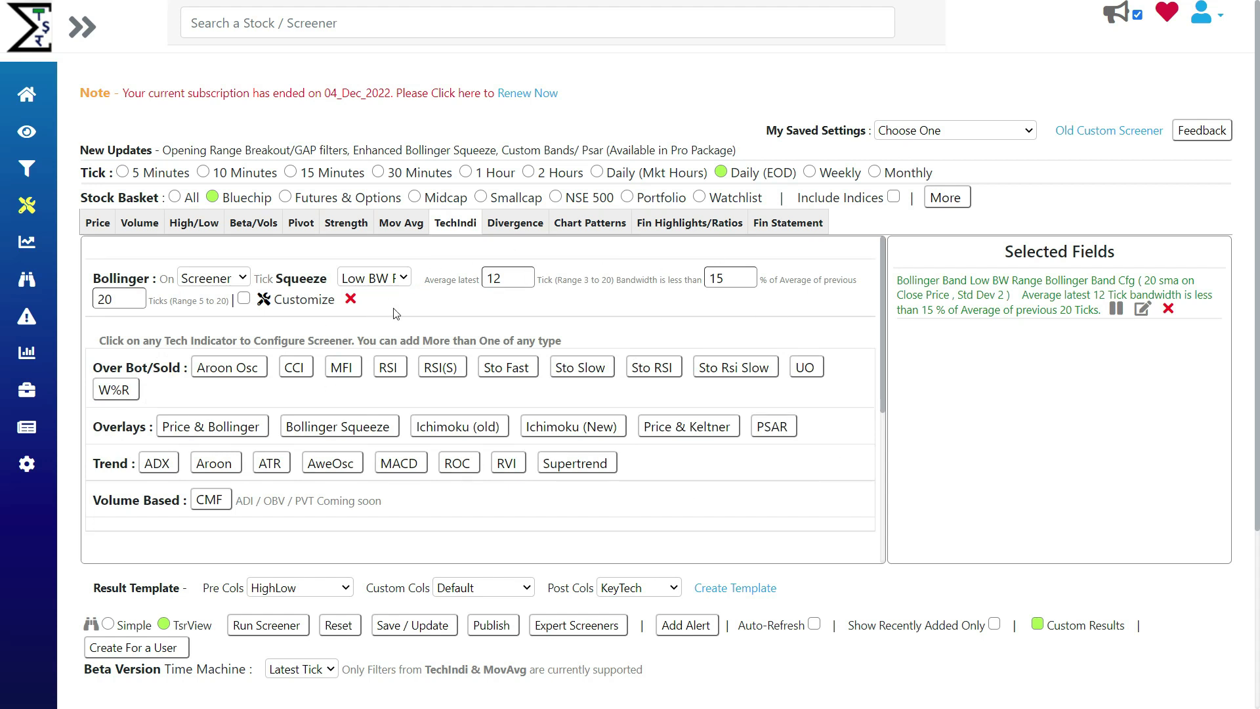
{"action": "left_click", "coordinate": [400, 283]}
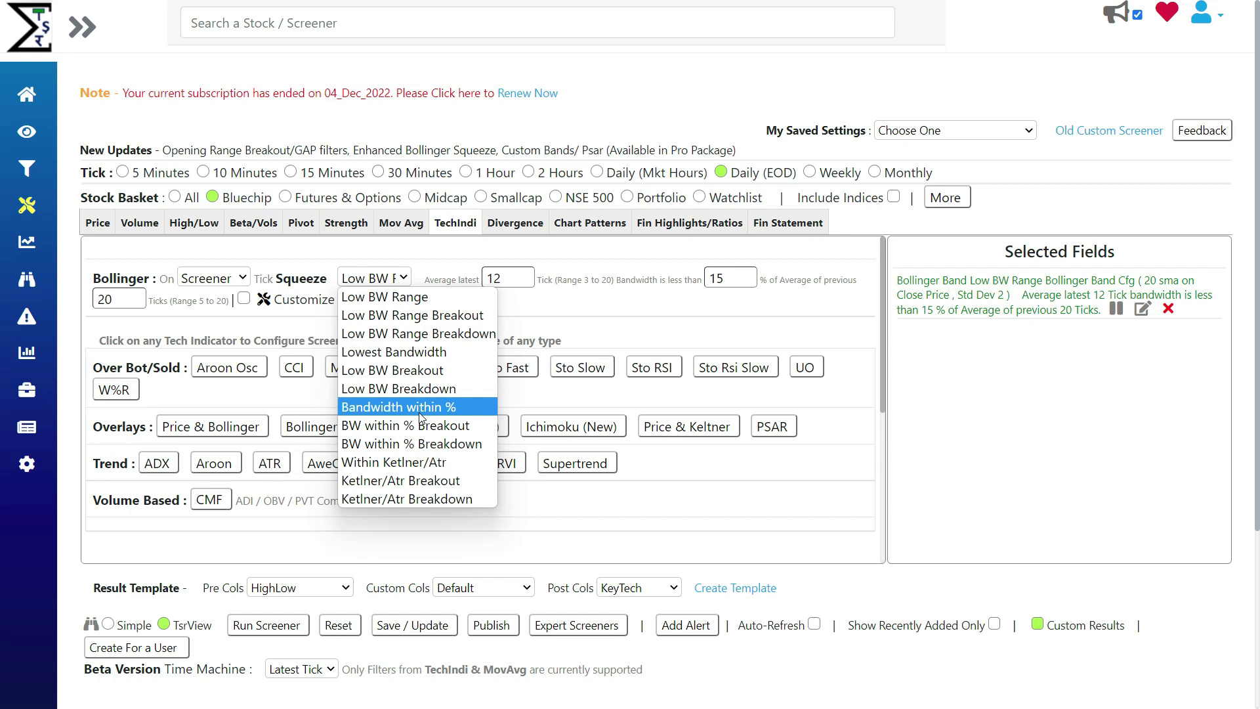
{"action": "left_click", "coordinate": [419, 299]}
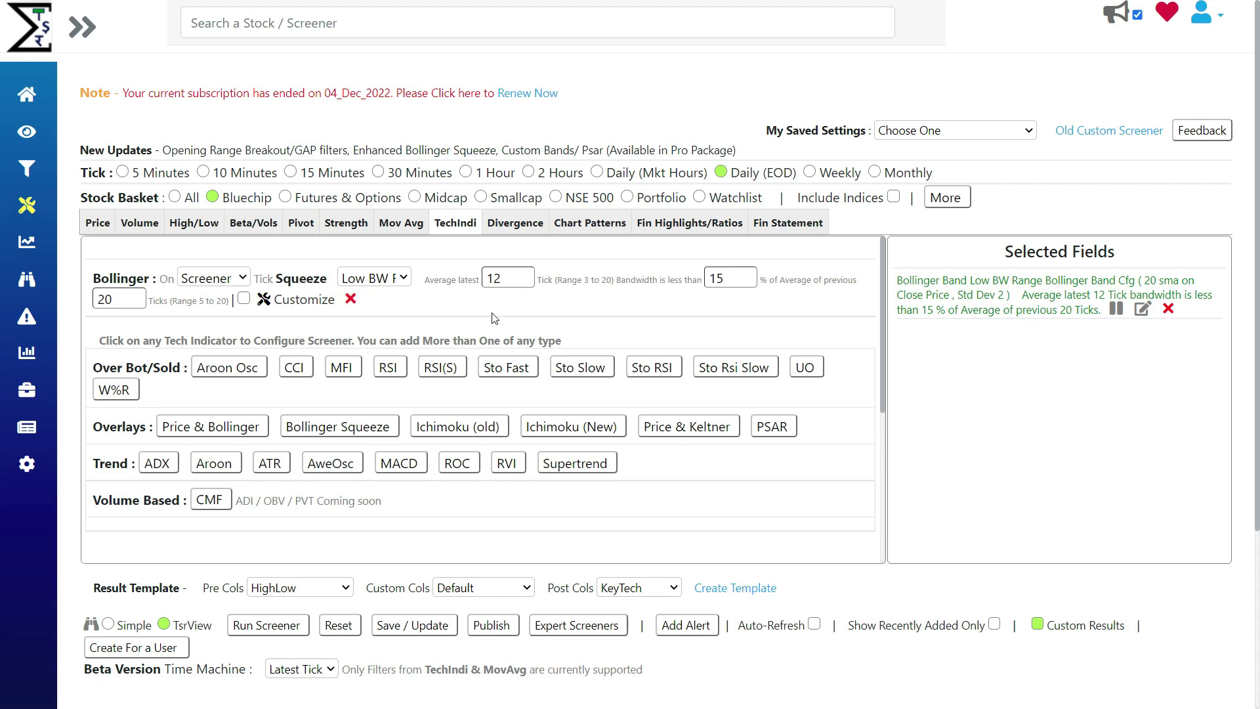
Run the Bollinger Squeeze screener on the NSE 500 stock basket and review its filter and results
{"action": "left_click", "coordinate": [588, 199]}
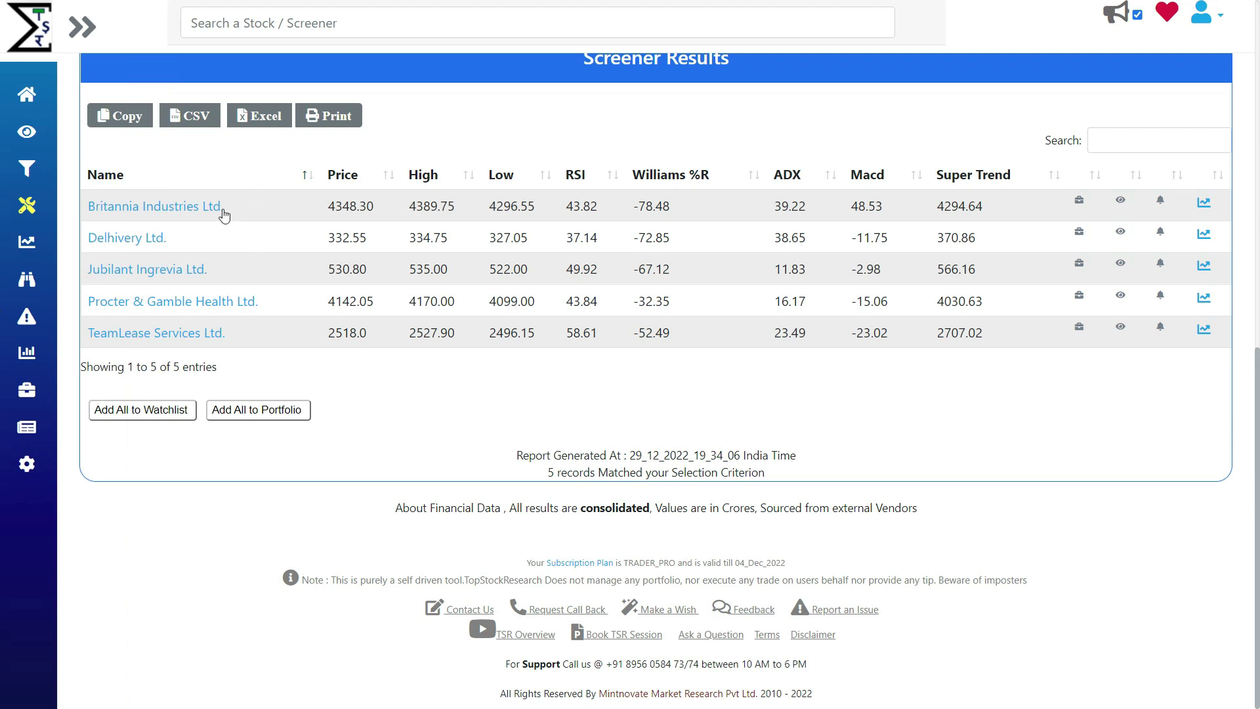
{"action": "scroll", "coordinate": [607, 198], "scroll_direction": "up", "scroll_amount": 5}
{"action": "scroll", "coordinate": [607, 197], "scroll_direction": "up", "scroll_amount": 4}
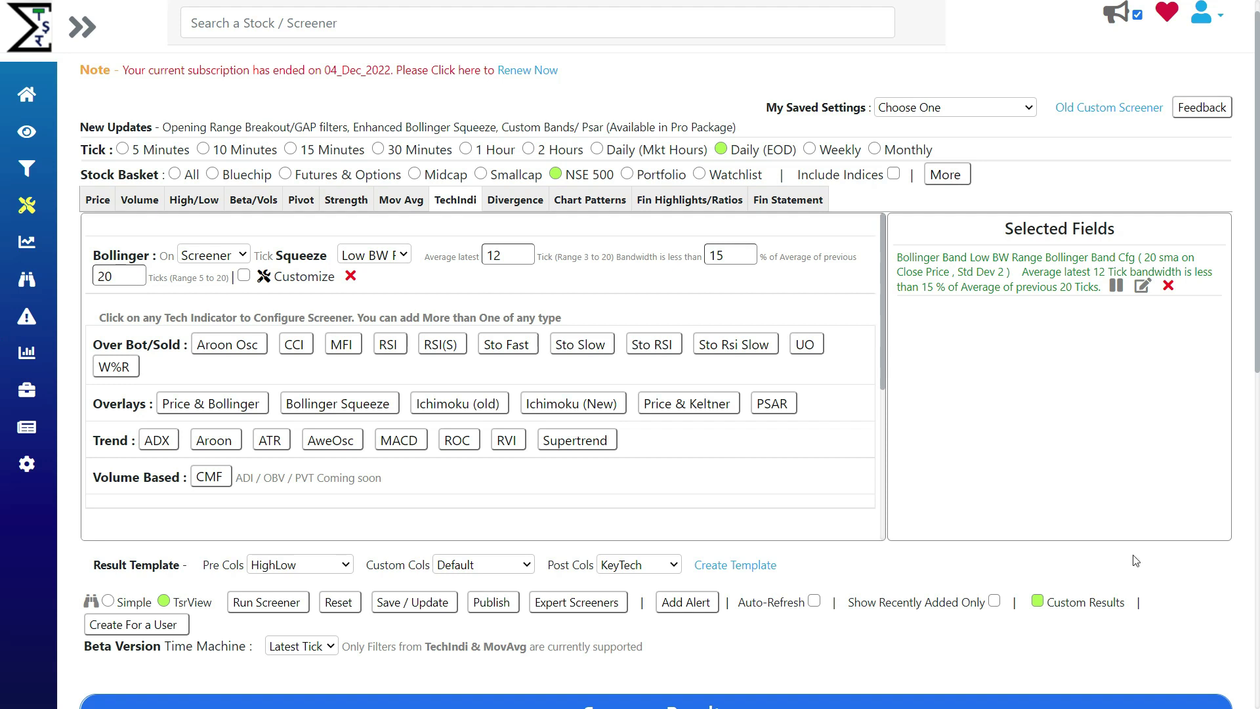
{"action": "scroll", "coordinate": [1114, 519], "scroll_direction": "down", "scroll_amount": 5}
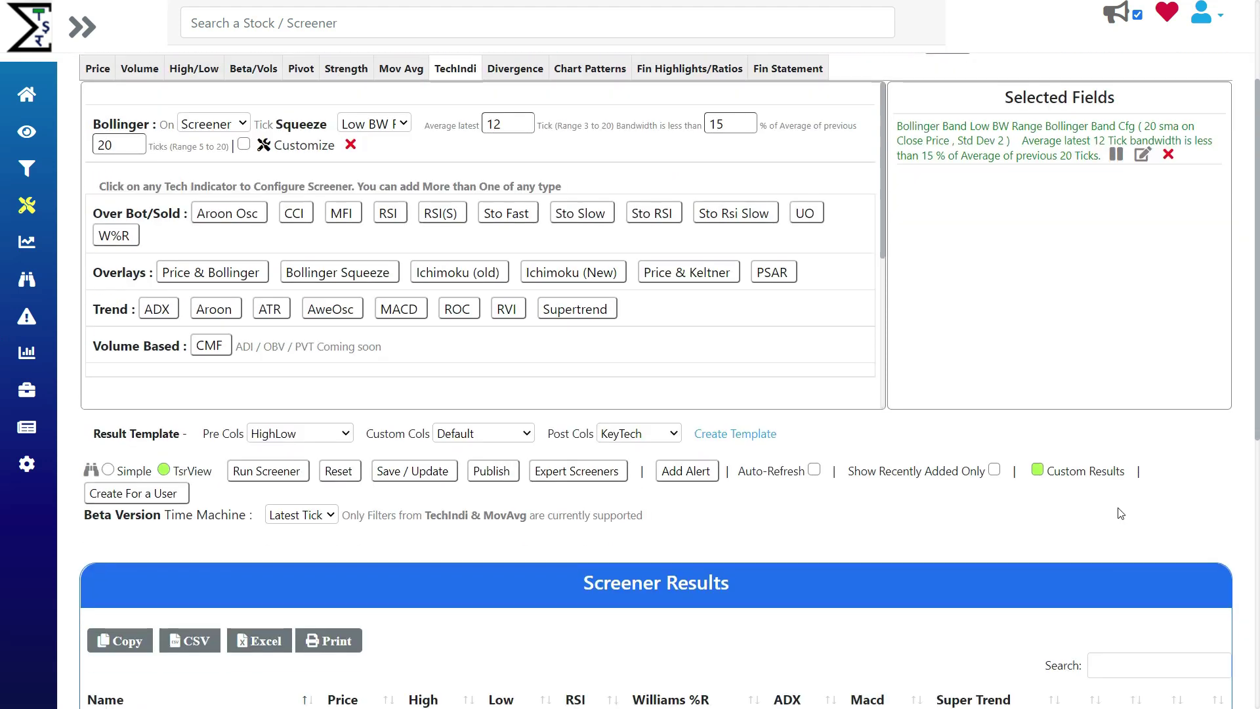
{"action": "scroll", "coordinate": [1103, 557], "scroll_direction": "down", "scroll_amount": 2}
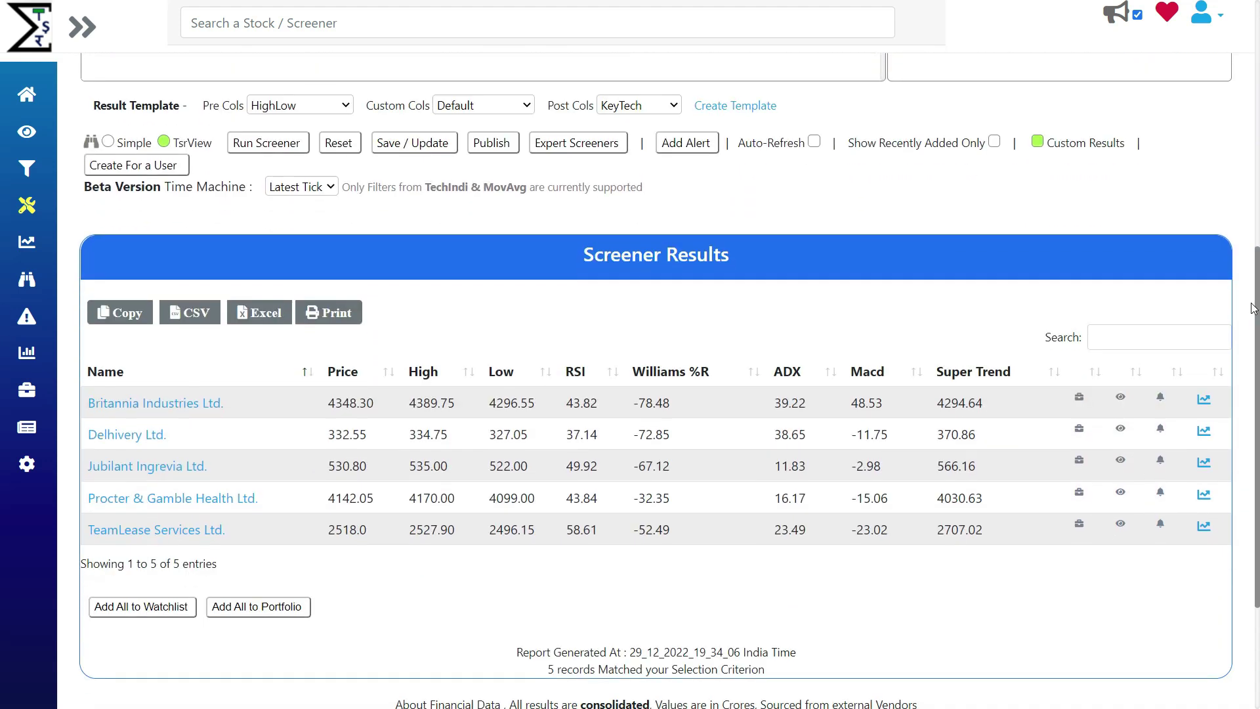
Examine the band squeeze on the result charts from Britannia Industries through Delhivery and Jubilant Ingrevia to TeamLease Services, and close the chart
{"action": "left_click", "coordinate": [1206, 402]}
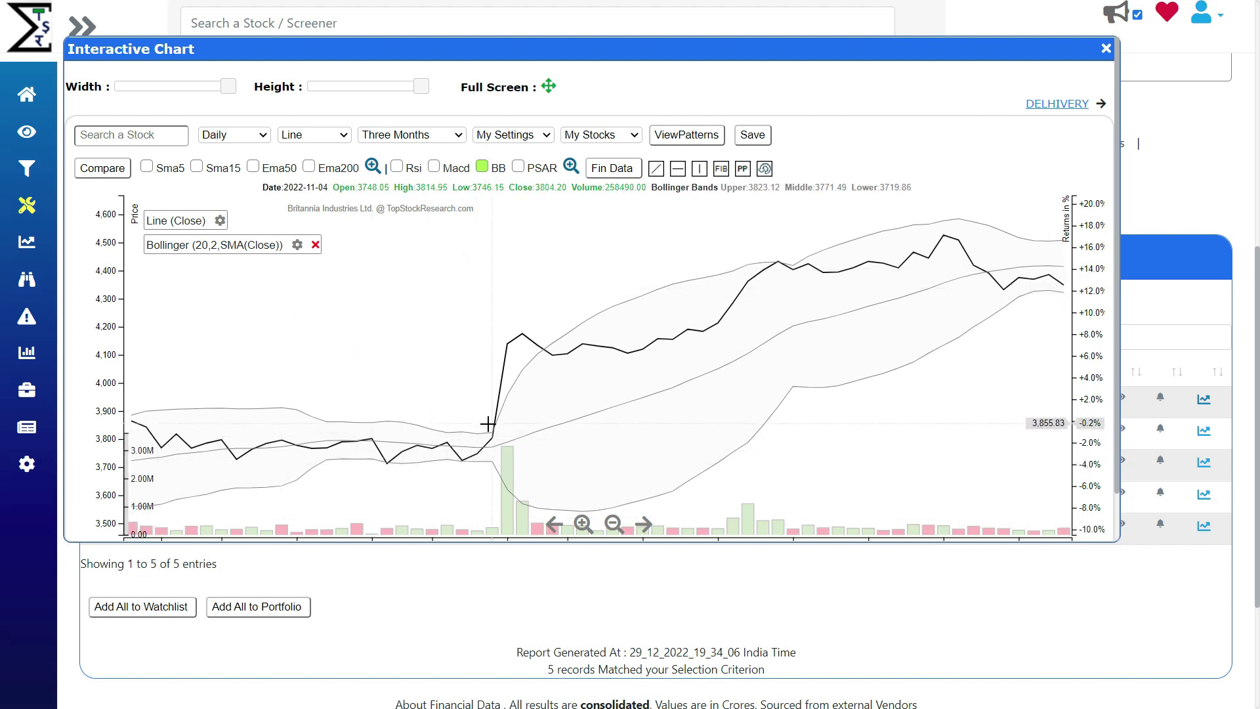
{"action": "left_click", "coordinate": [1045, 105]}
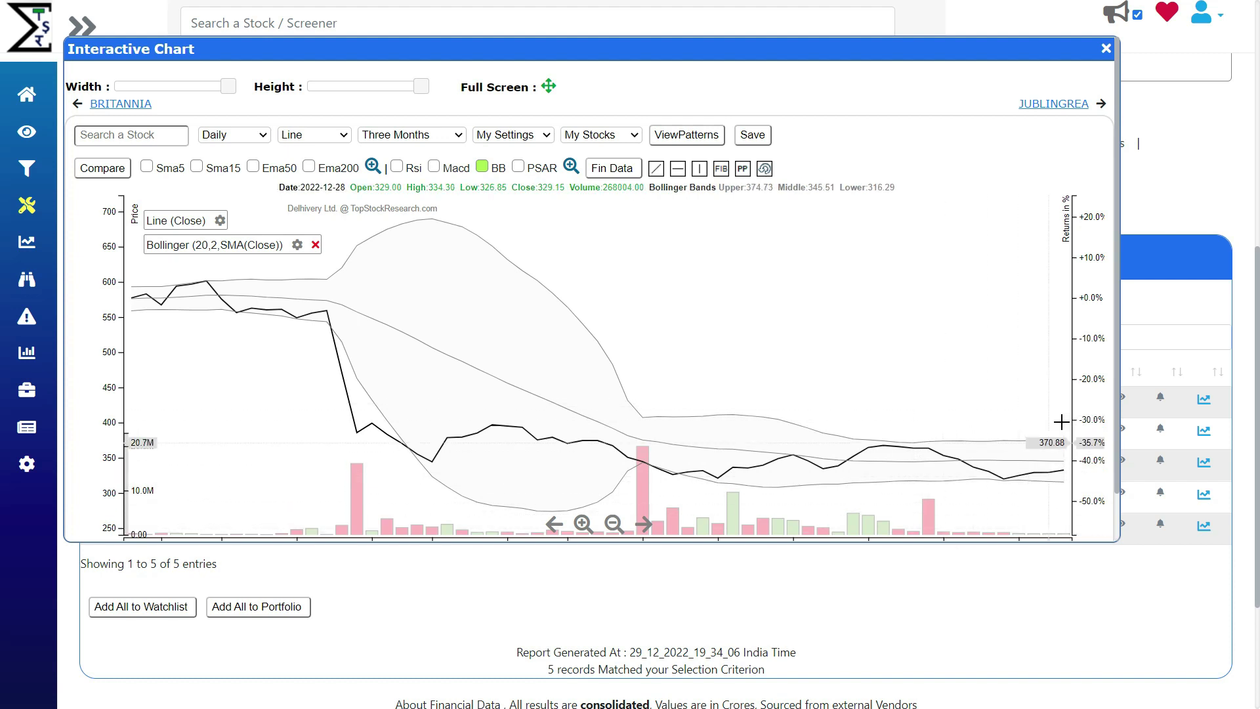
{"action": "left_click", "coordinate": [1072, 105]}
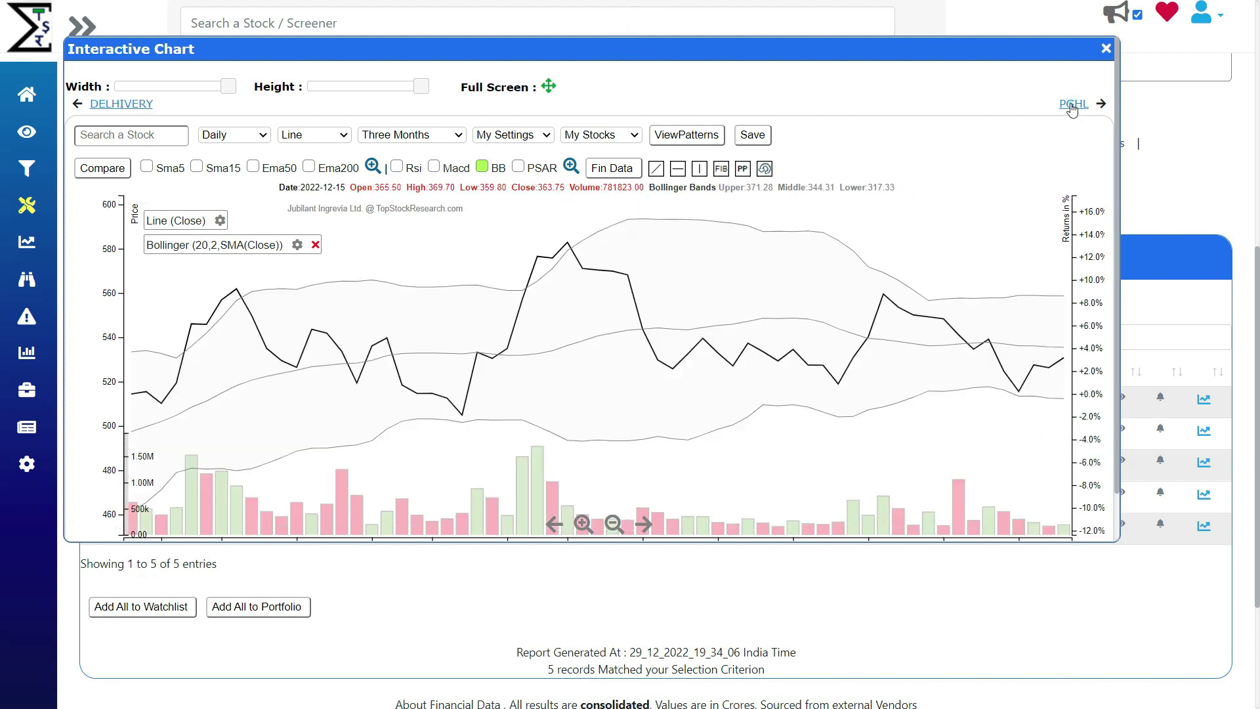
{"action": "left_click", "coordinate": [1072, 105]}
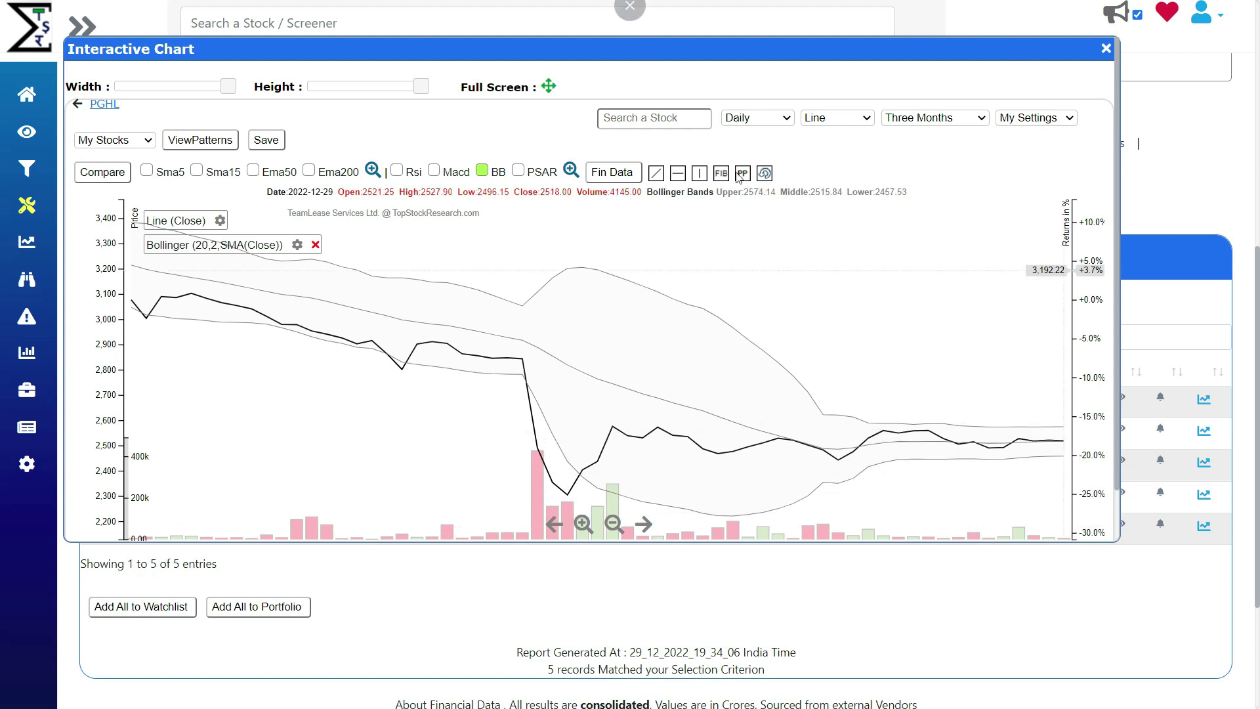
{"action": "left_click", "coordinate": [1107, 49]}
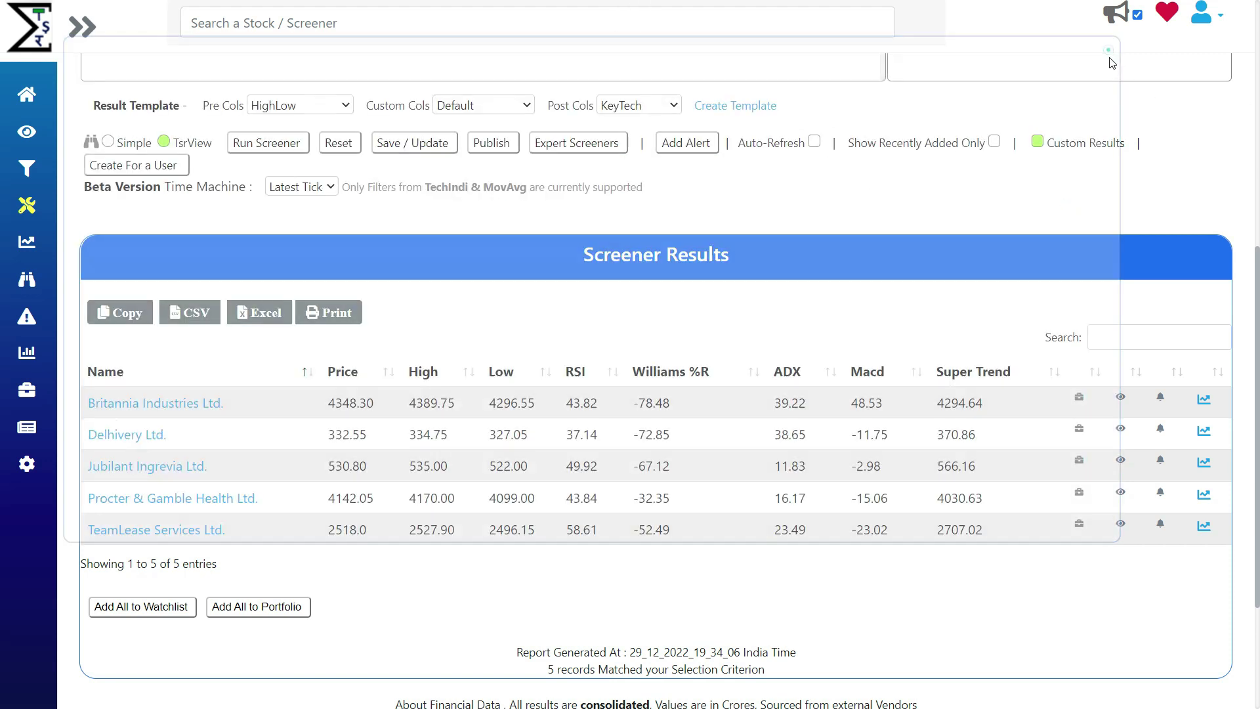
{"action": "scroll", "coordinate": [472, 315], "scroll_direction": "up", "scroll_amount": 7}
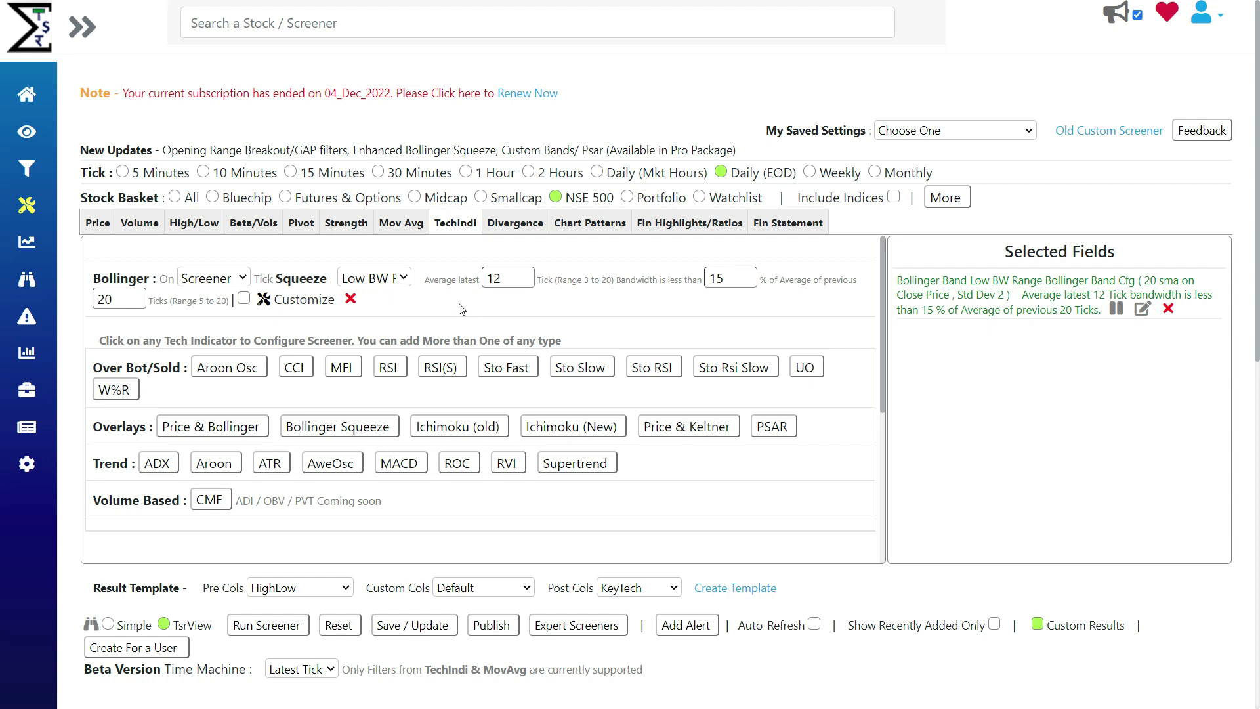
Change the Bollinger Squeeze filter to Low BW Range Breakout and run the screener on the NSE 500 basket
{"action": "left_click", "coordinate": [370, 278]}
{"action": "left_click", "coordinate": [370, 279]}
{"action": "double_click", "coordinate": [506, 276]}
{"action": "left_click", "coordinate": [853, 294]}
{"action": "left_click", "coordinate": [853, 312]}
{"action": "left_click", "coordinate": [405, 280]}
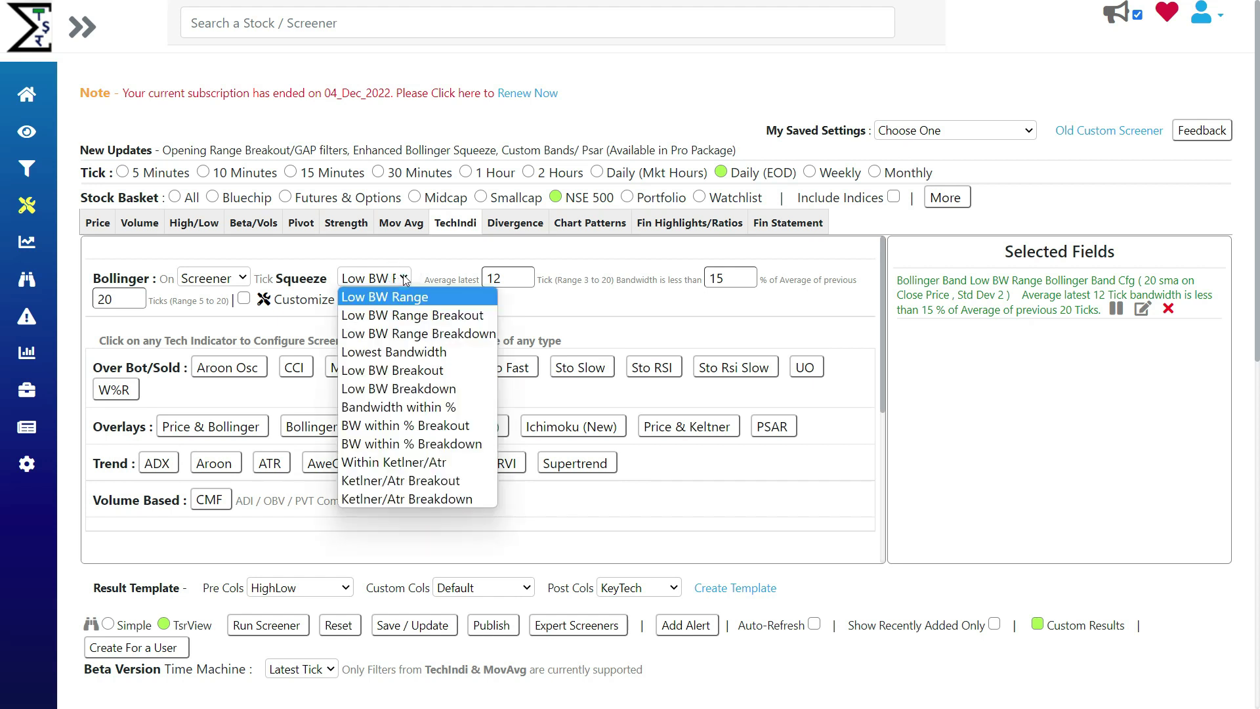
{"action": "left_click", "coordinate": [418, 317]}
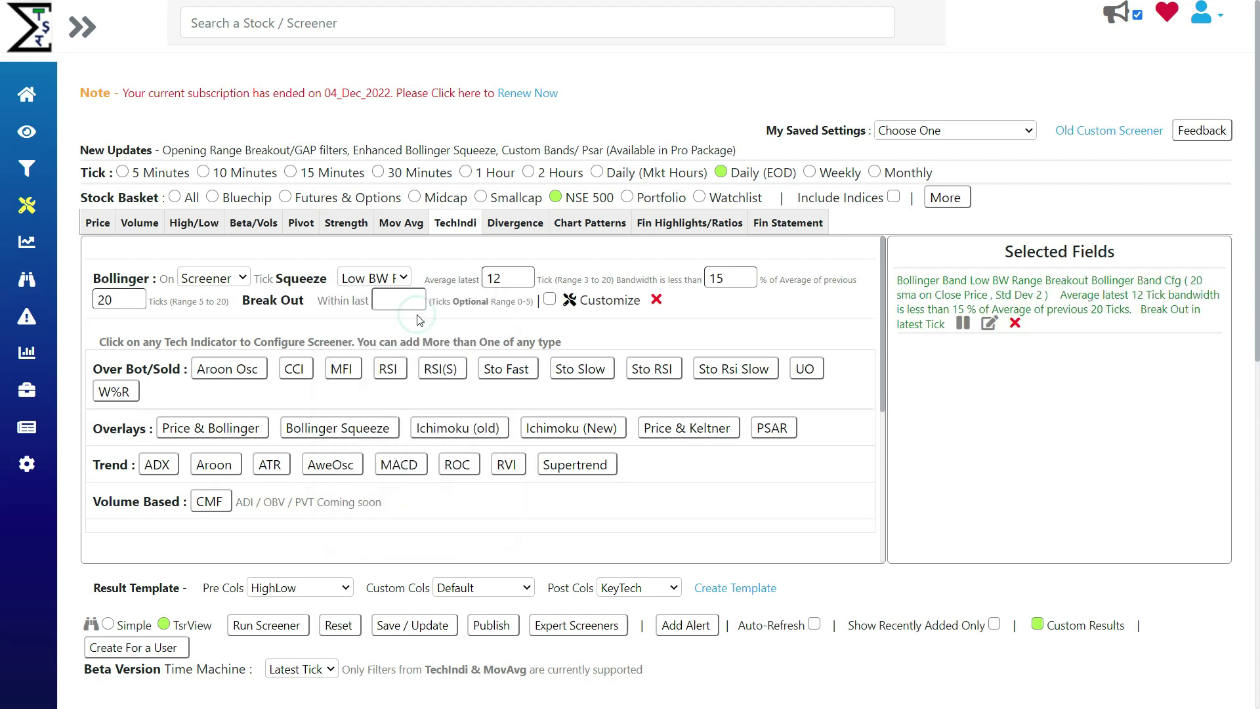
{"action": "left_click", "coordinate": [288, 629]}
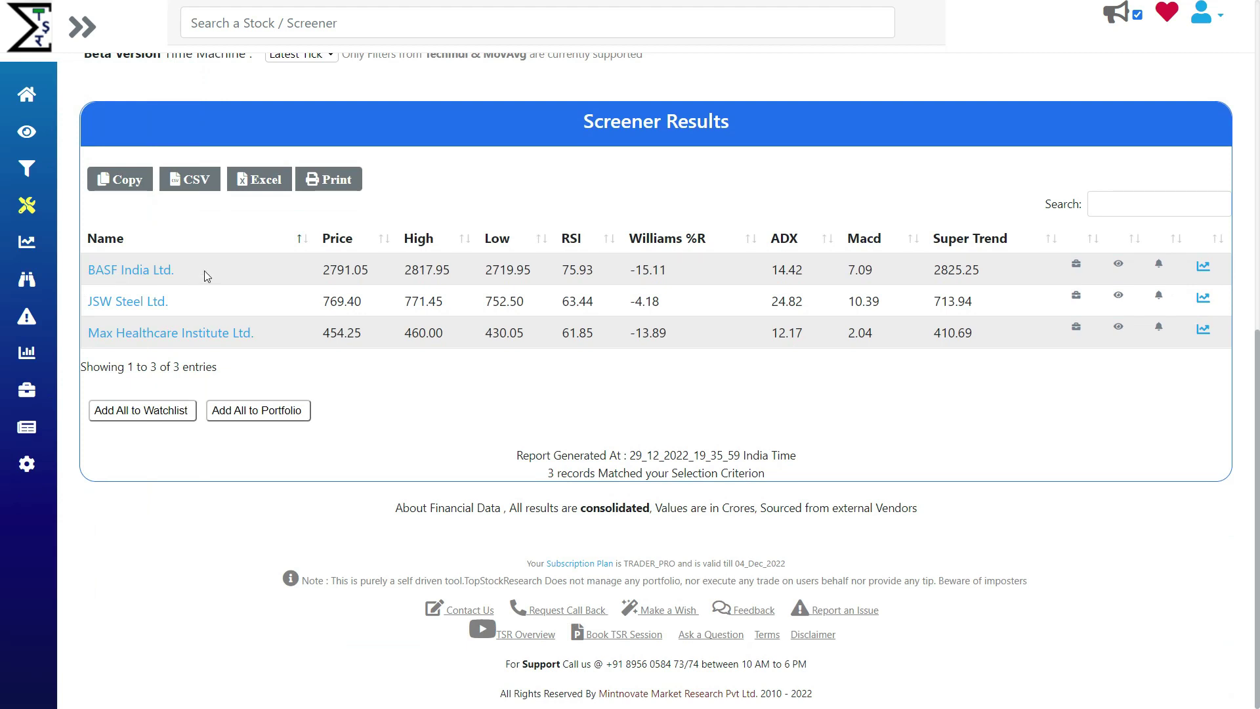
Open the BASF India chart from the results and add a 20-period SMA on the Volume field
{"action": "left_click", "coordinate": [1203, 266]}
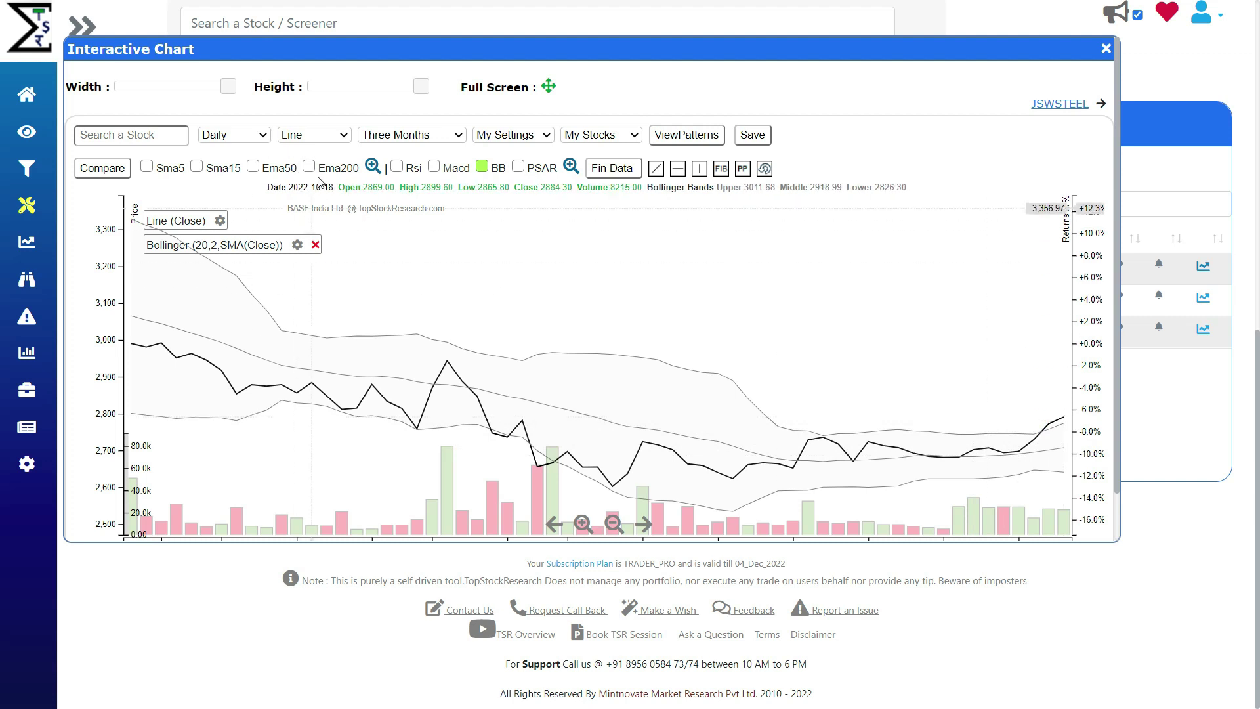
{"action": "left_click", "coordinate": [371, 165]}
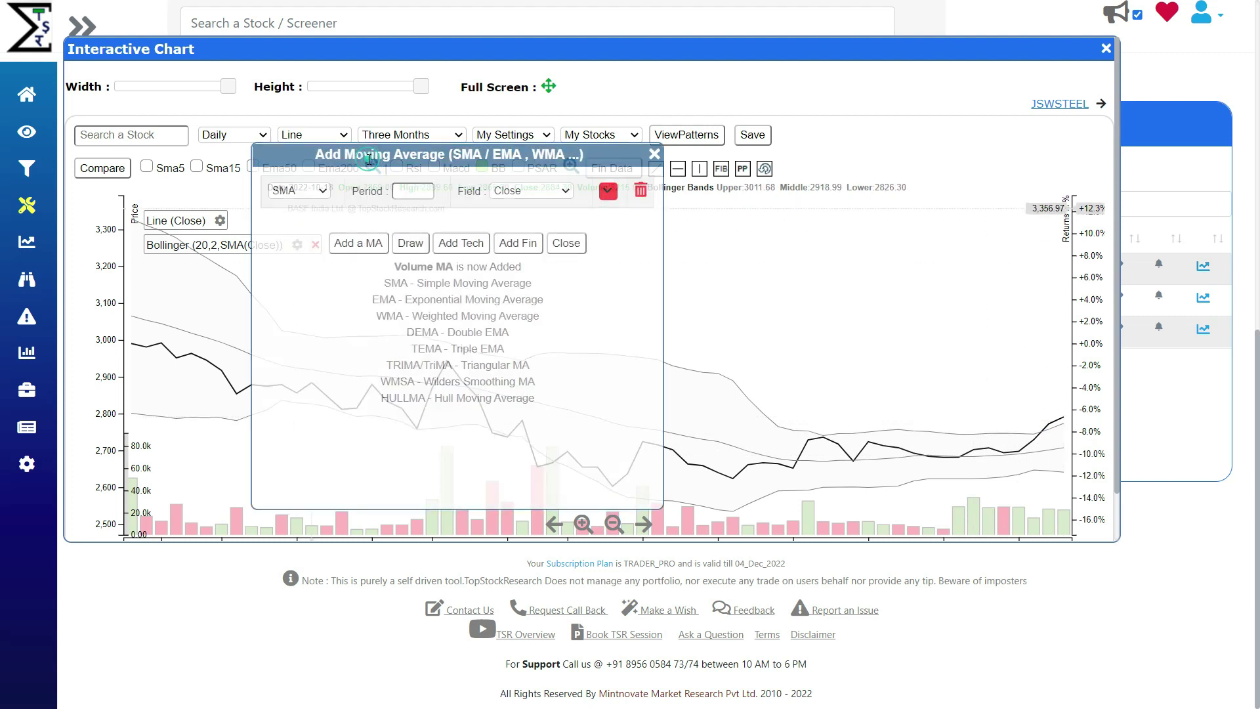
{"action": "left_click", "coordinate": [414, 191]}
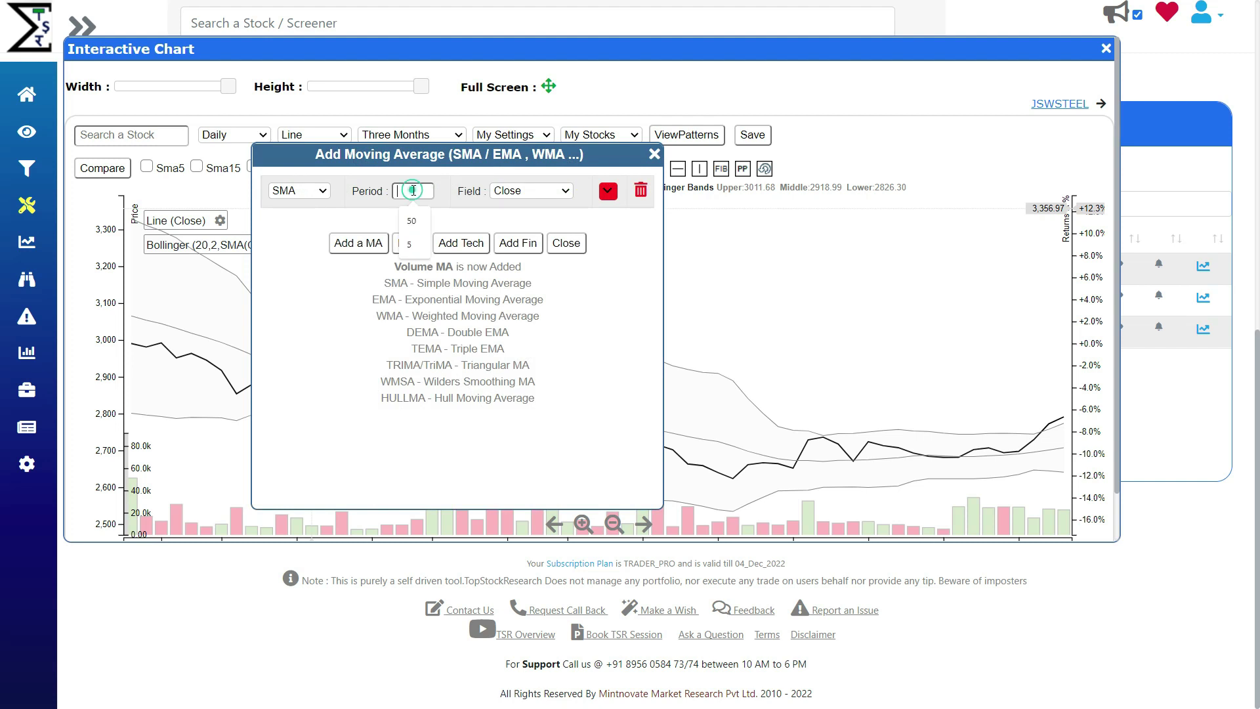
{"action": "type", "text": "20"}
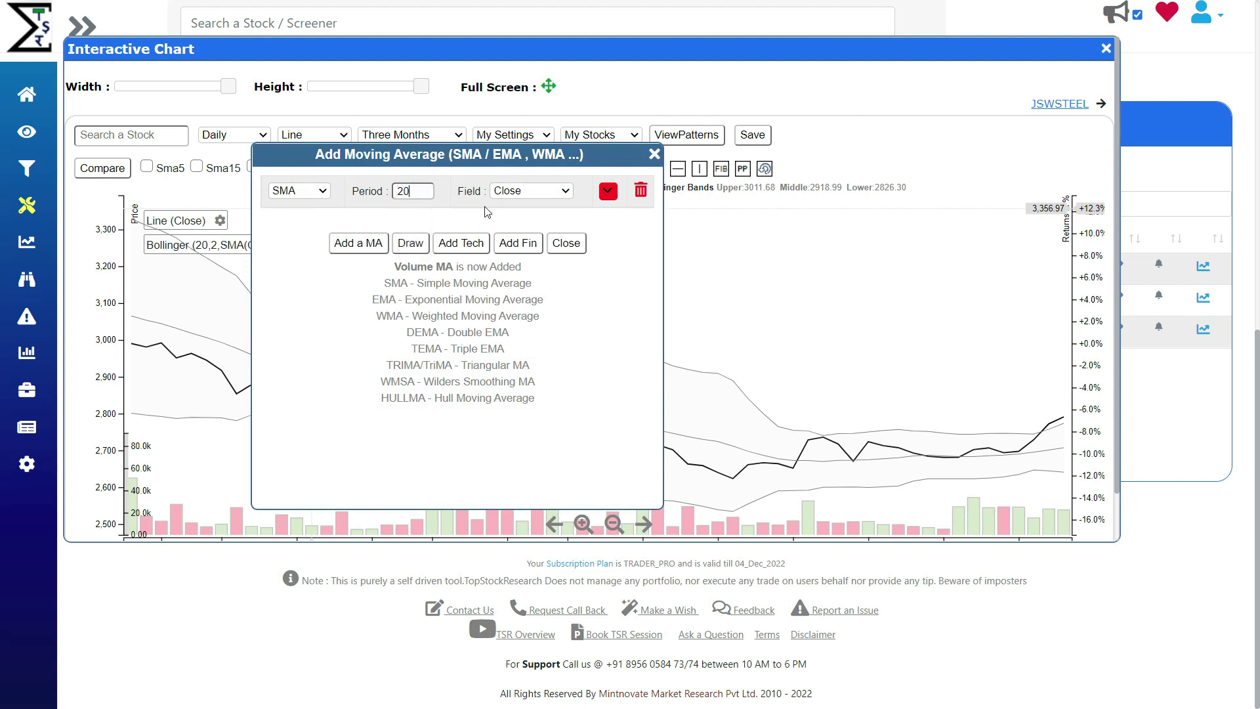
{"action": "left_click", "coordinate": [533, 191]}
{"action": "left_click", "coordinate": [532, 297]}
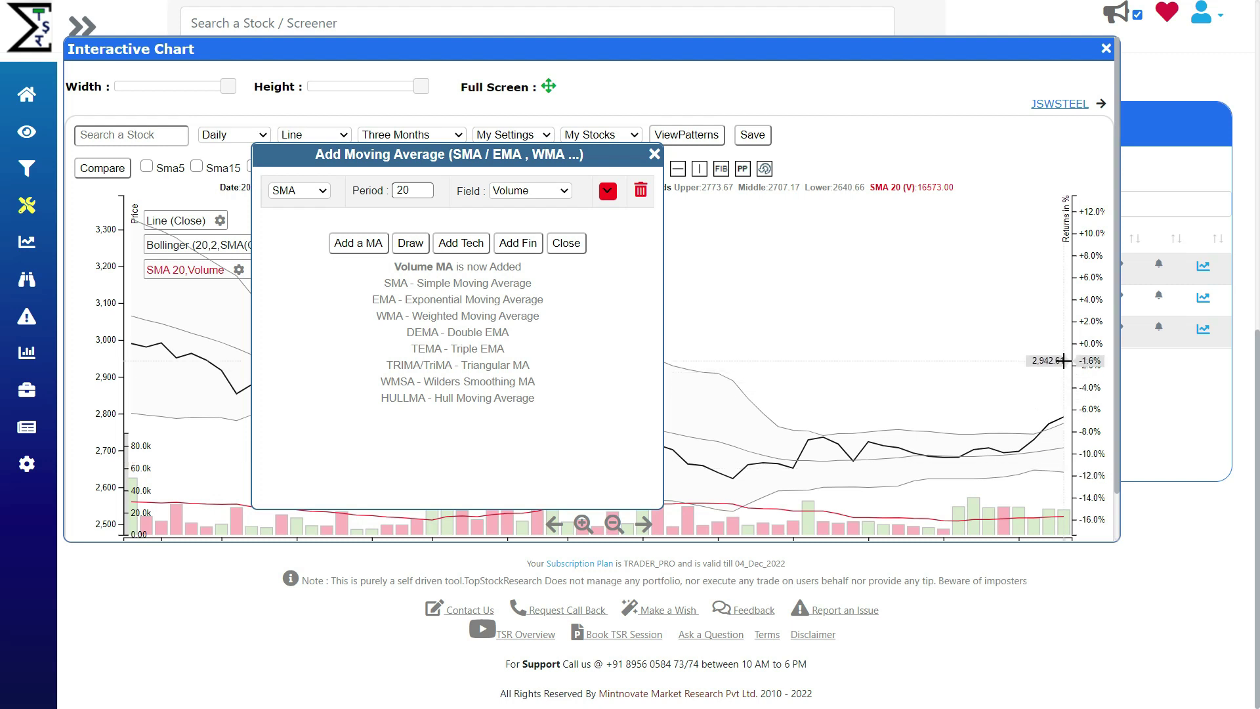
Check the breakout and volume average on the JSW Steel and Max Healthcare charts, and close the moving average dialog and chart
{"action": "left_click", "coordinate": [1065, 105]}
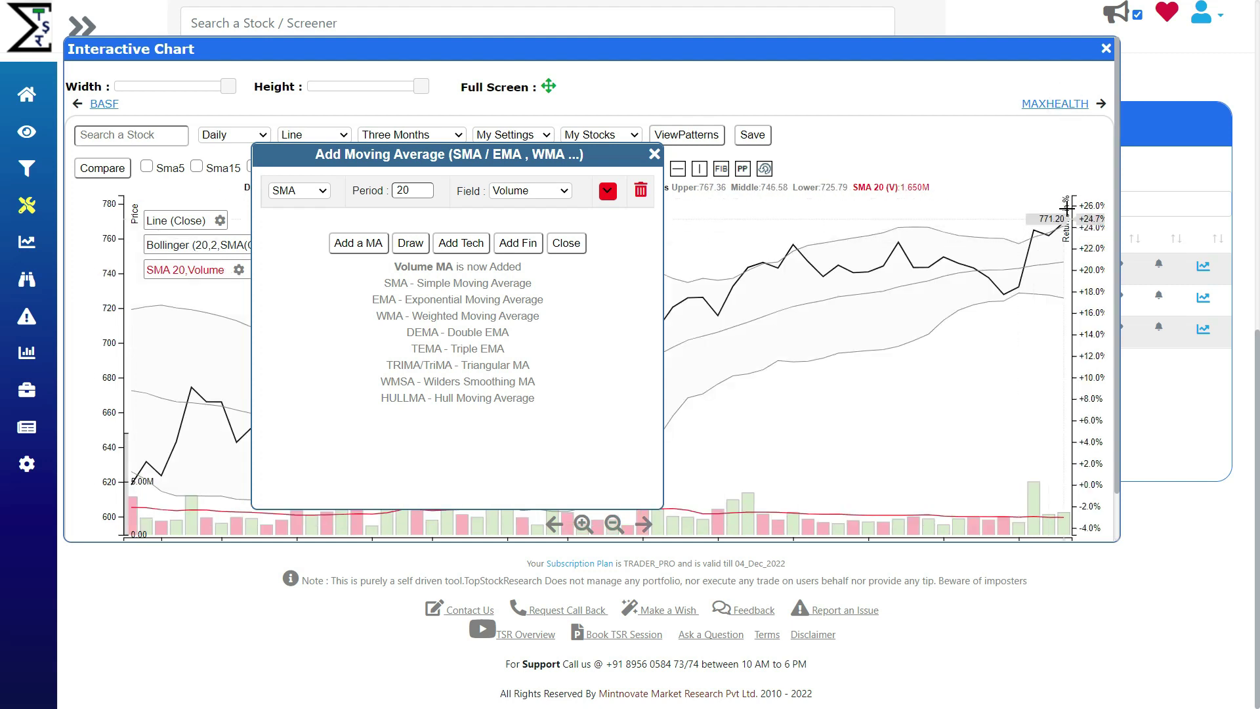
{"action": "left_click", "coordinate": [1069, 105]}
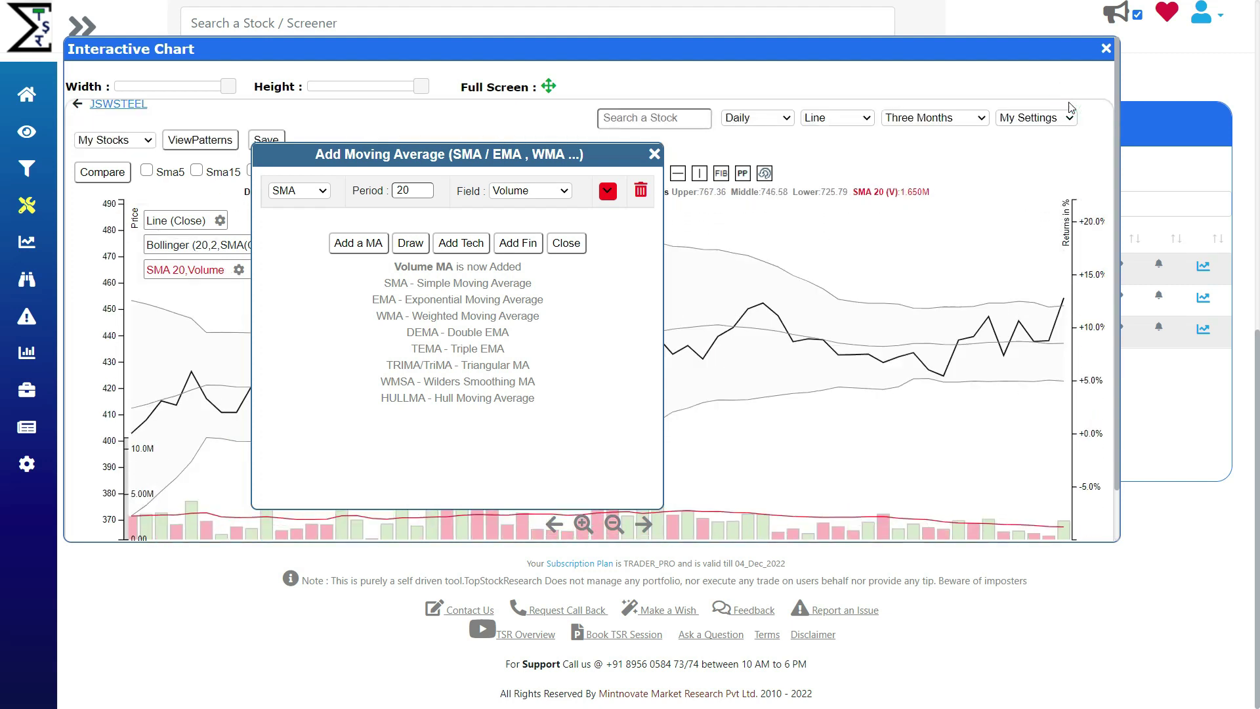
{"action": "left_click", "coordinate": [608, 191]}
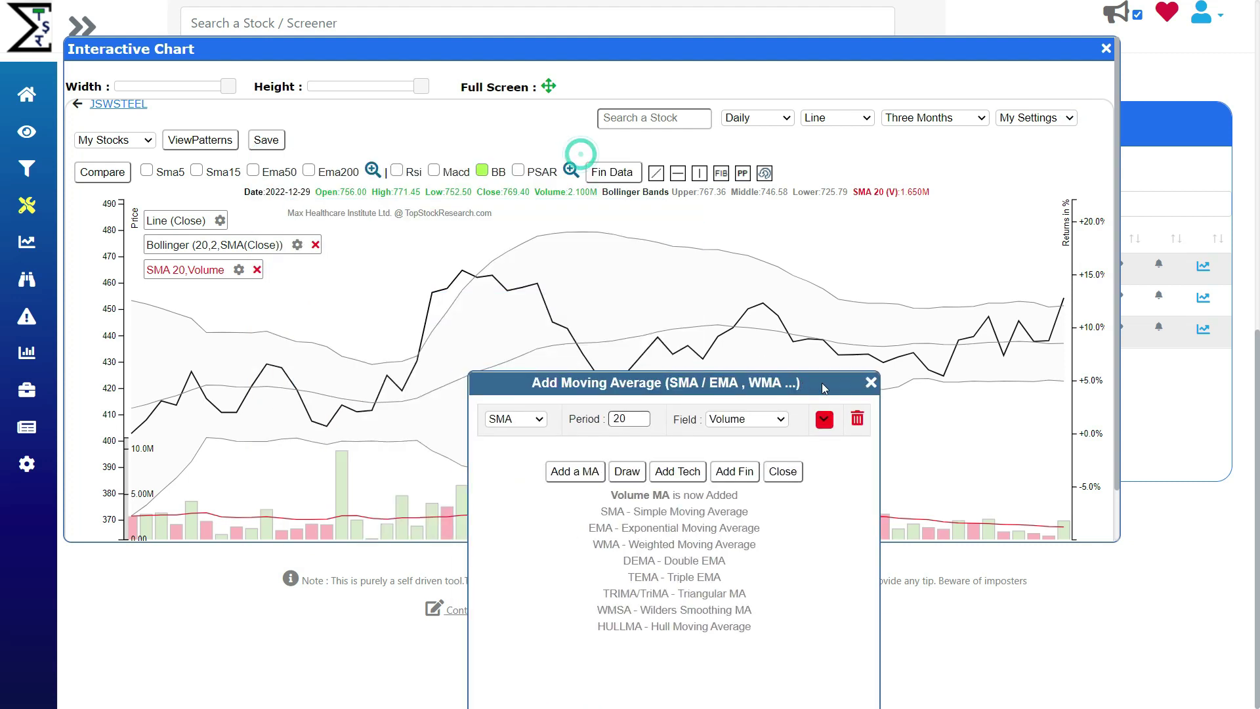
{"action": "left_click", "coordinate": [871, 383]}
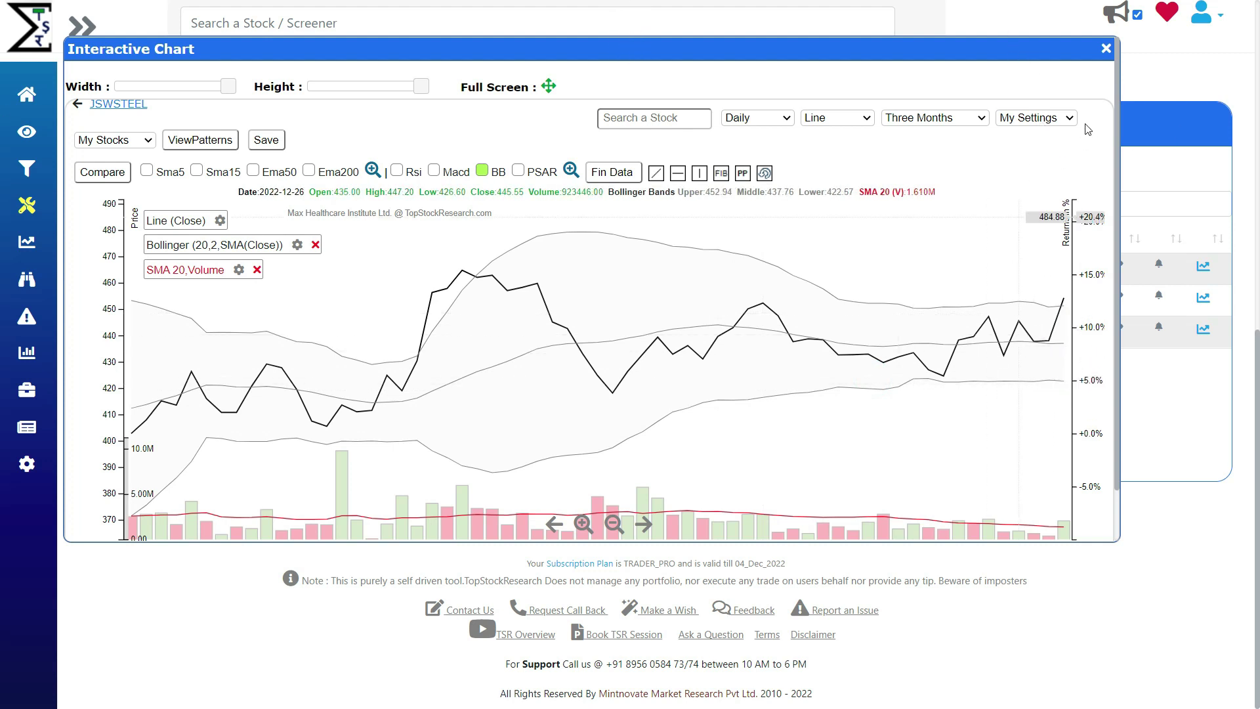
{"action": "left_click", "coordinate": [1106, 50]}
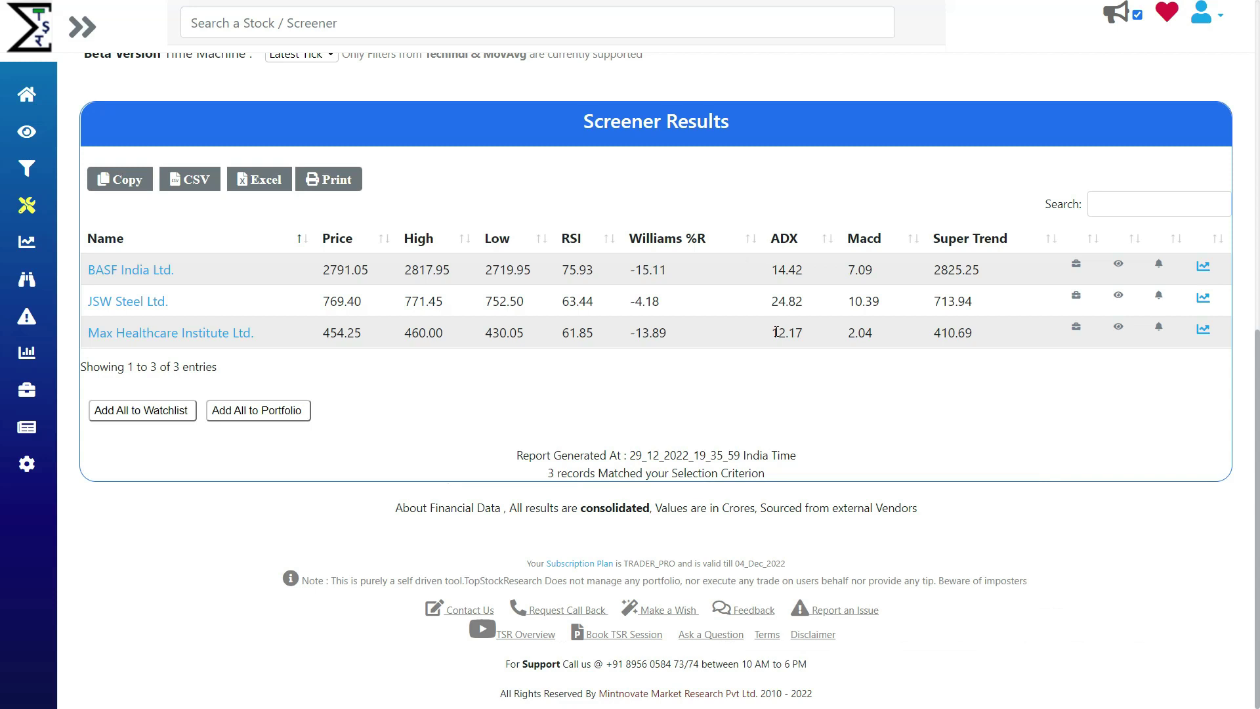
Switch the Bollinger Squeeze filter to Lowest Bandwidth within the last 6 ticks and run the screener
{"action": "scroll", "coordinate": [793, 364], "scroll_direction": "up", "scroll_amount": 4}
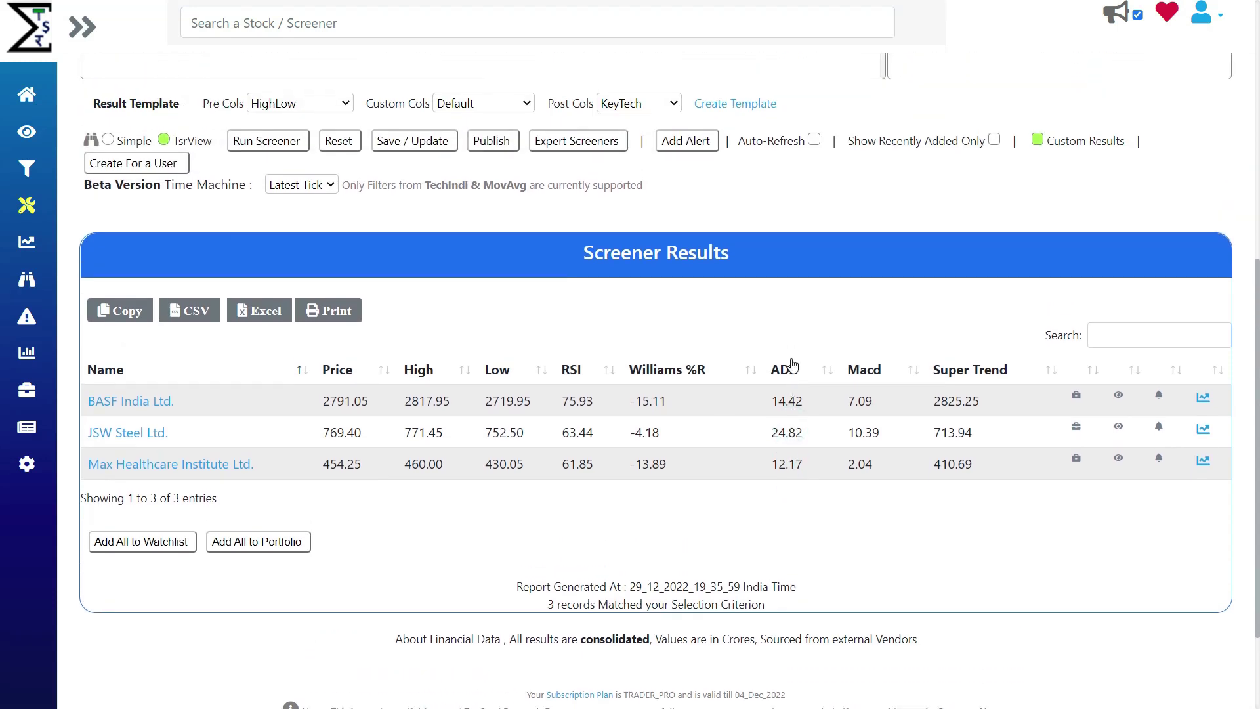
{"action": "scroll", "coordinate": [790, 358], "scroll_direction": "up", "scroll_amount": 4}
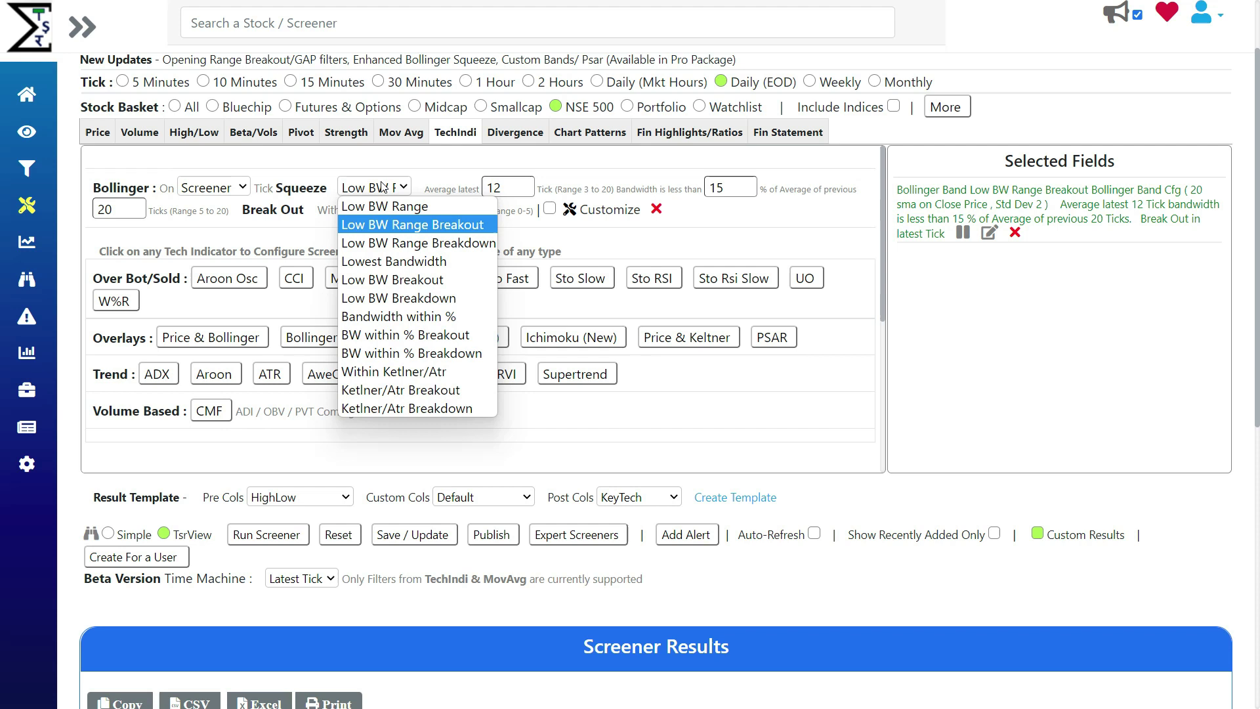
{"action": "left_click", "coordinate": [485, 263]}
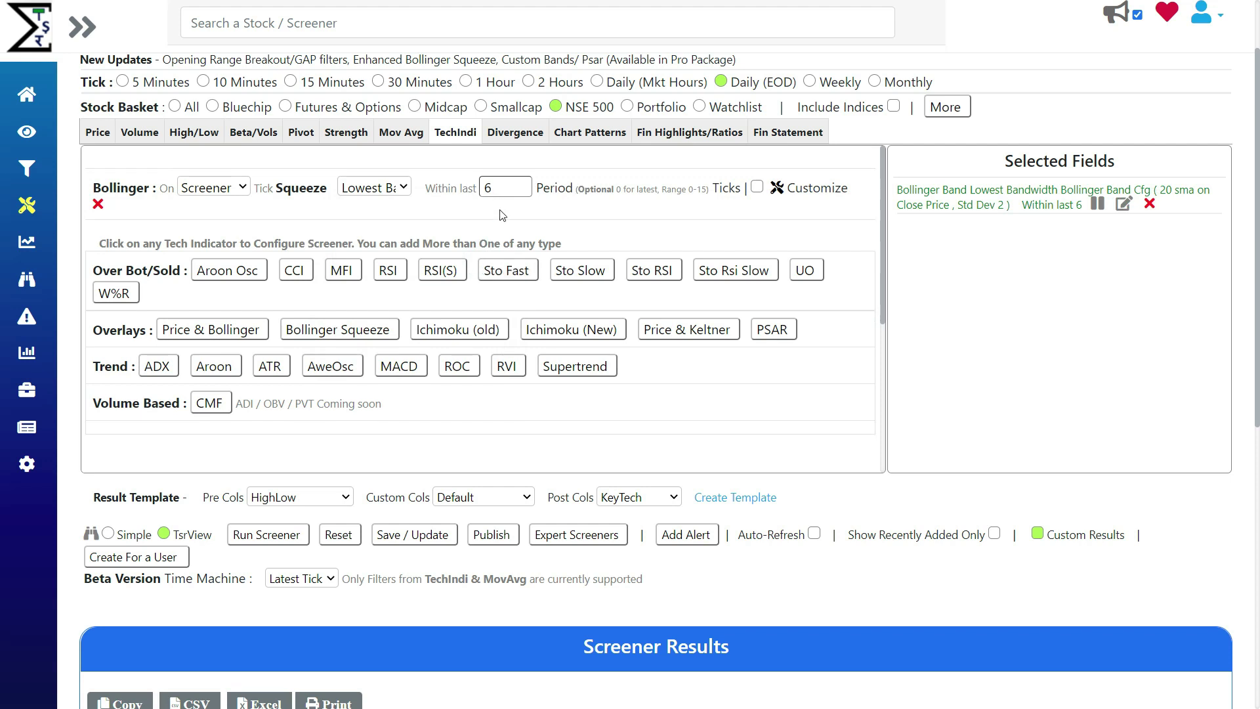
{"action": "double_click", "coordinate": [502, 190]}
{"action": "key", "text": "BackSpace"}
{"action": "type", "text": "6"}
{"action": "left_click", "coordinate": [283, 536]}
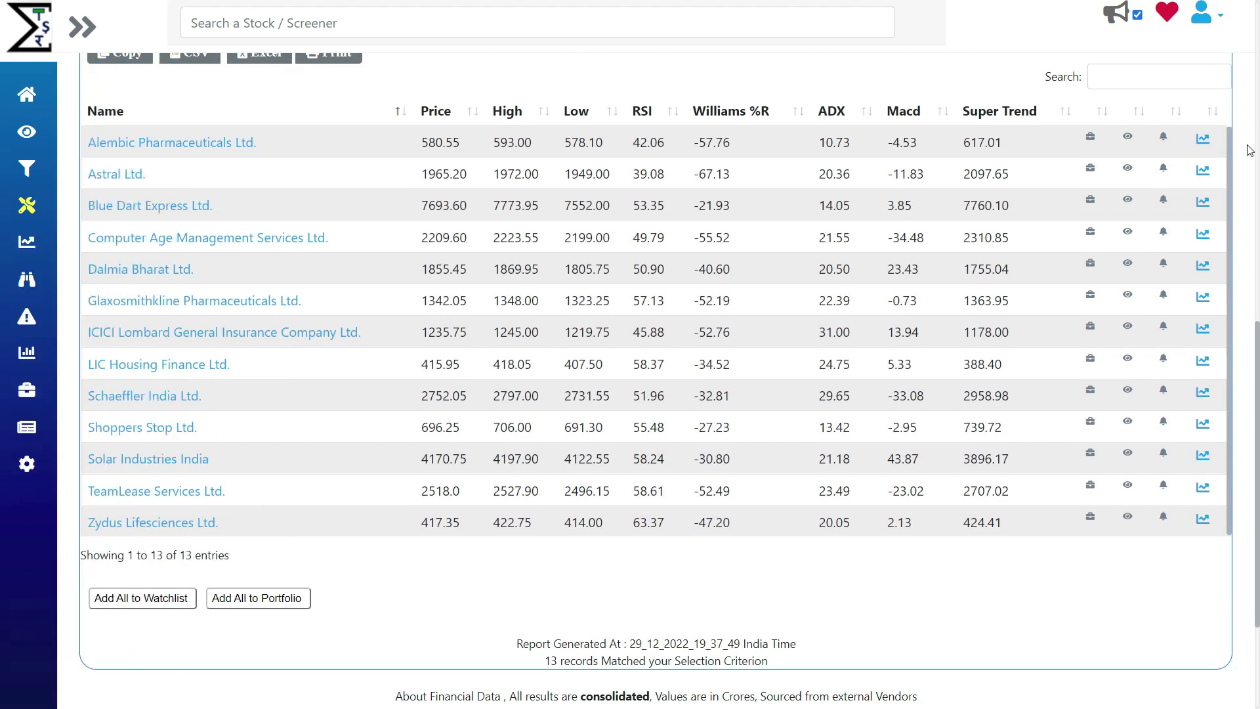
Open the Alembic Pharmaceuticals chart in Candle style, inspect the bandwidth over a longer history, and close the chart
{"action": "left_click", "coordinate": [1202, 140]}
{"action": "left_click", "coordinate": [302, 137]}
{"action": "left_click", "coordinate": [304, 163]}
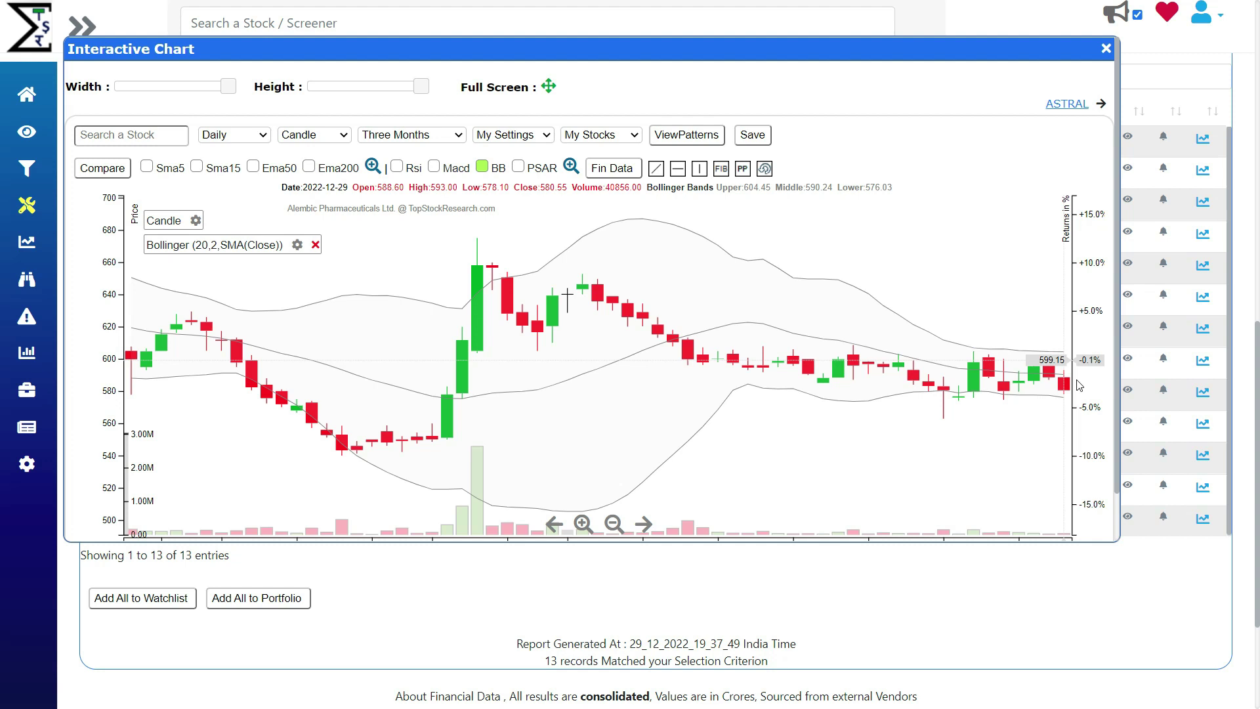
{"action": "scroll", "coordinate": [788, 414], "scroll_direction": "down", "scroll_amount": 3}
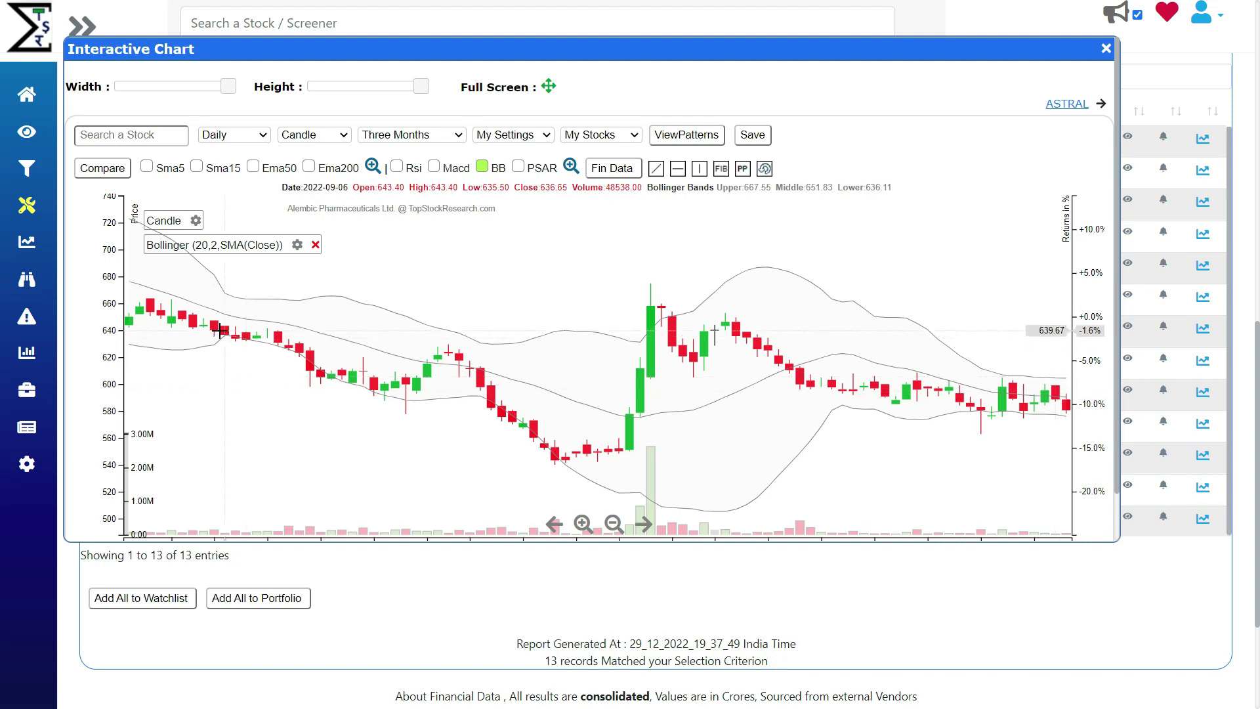
{"action": "scroll", "coordinate": [231, 330], "scroll_direction": "down", "scroll_amount": 3}
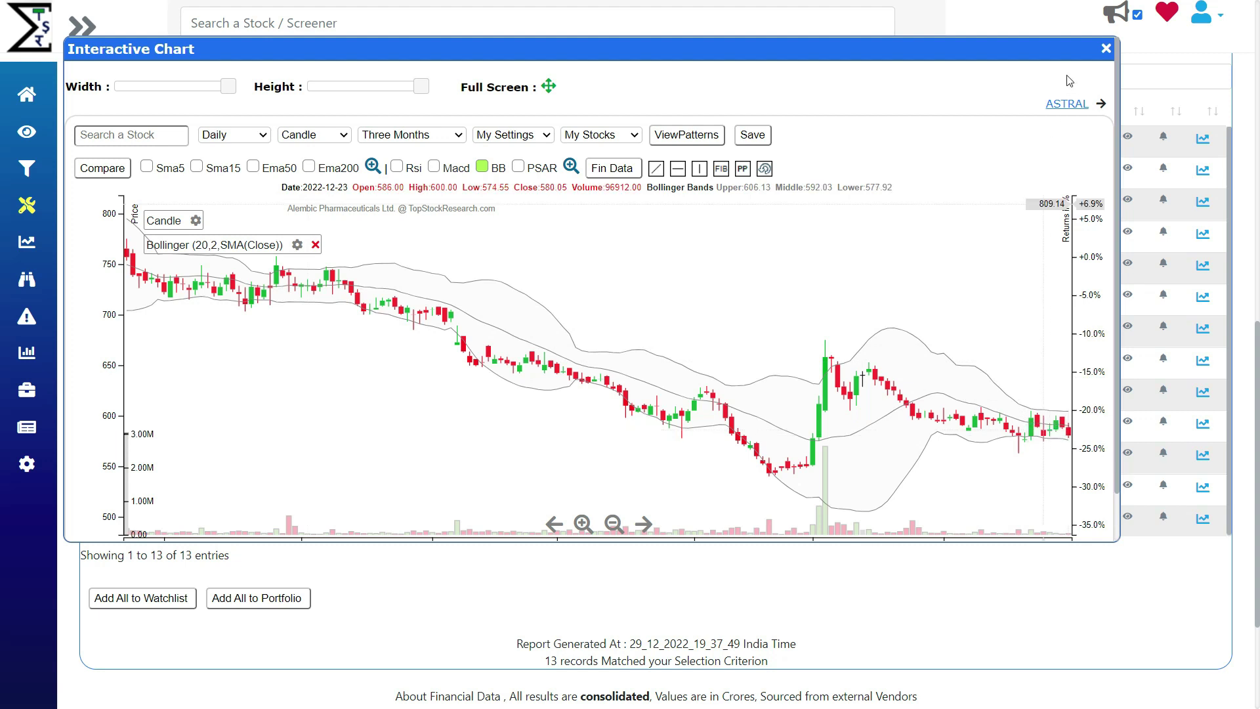
{"action": "left_click", "coordinate": [1107, 50]}
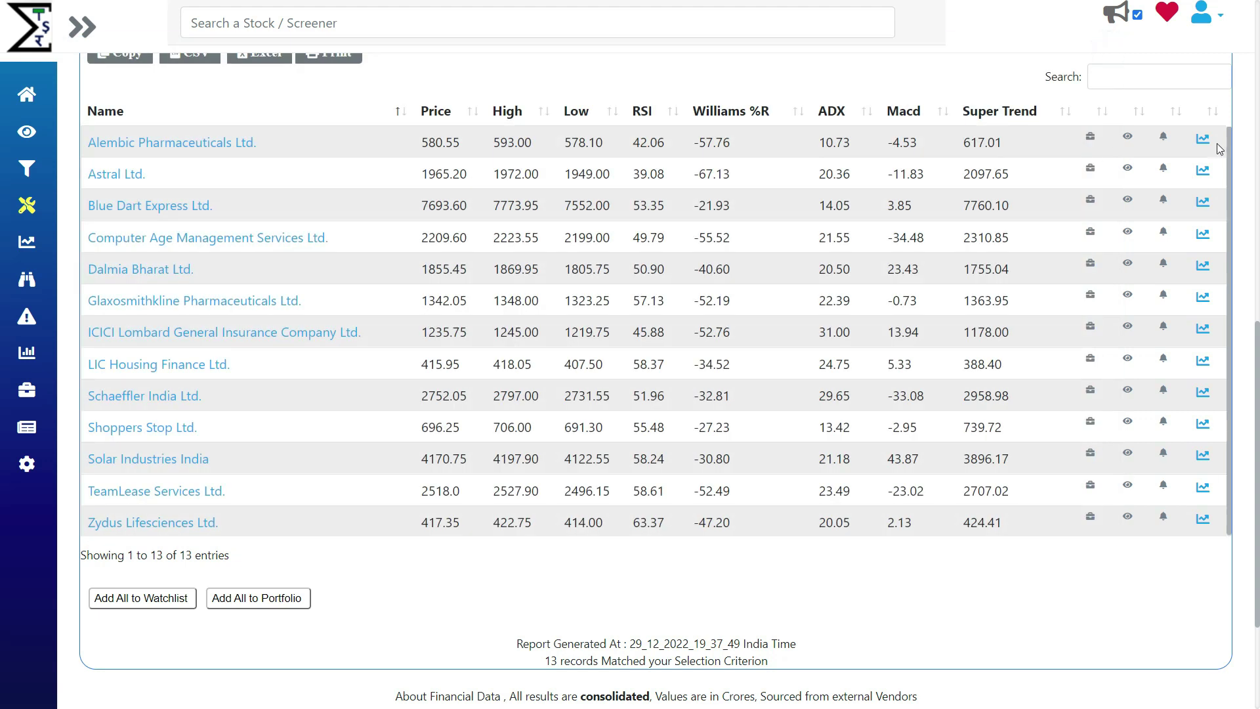
Reopen the Alembic Pharmaceuticals chart in Candle style and examine the narrowed Bollinger Bands over three months
{"action": "left_click", "coordinate": [1206, 147]}
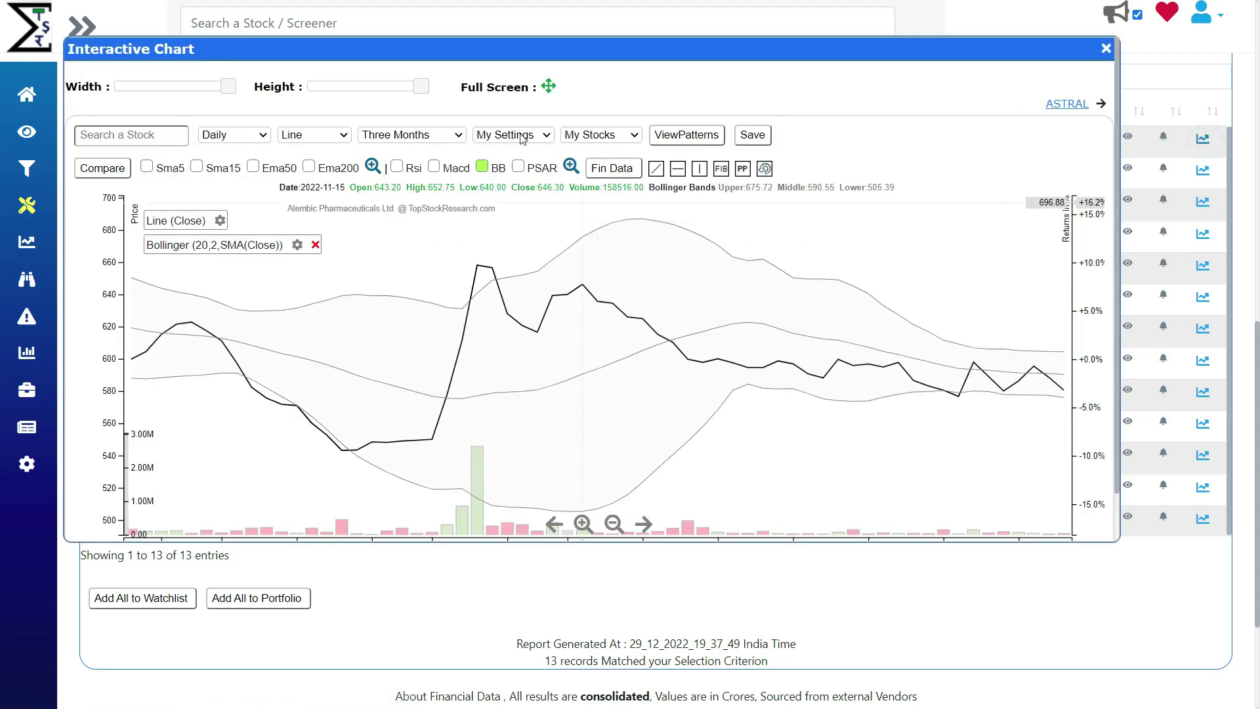
{"action": "left_click", "coordinate": [331, 135]}
{"action": "left_click", "coordinate": [301, 158]}
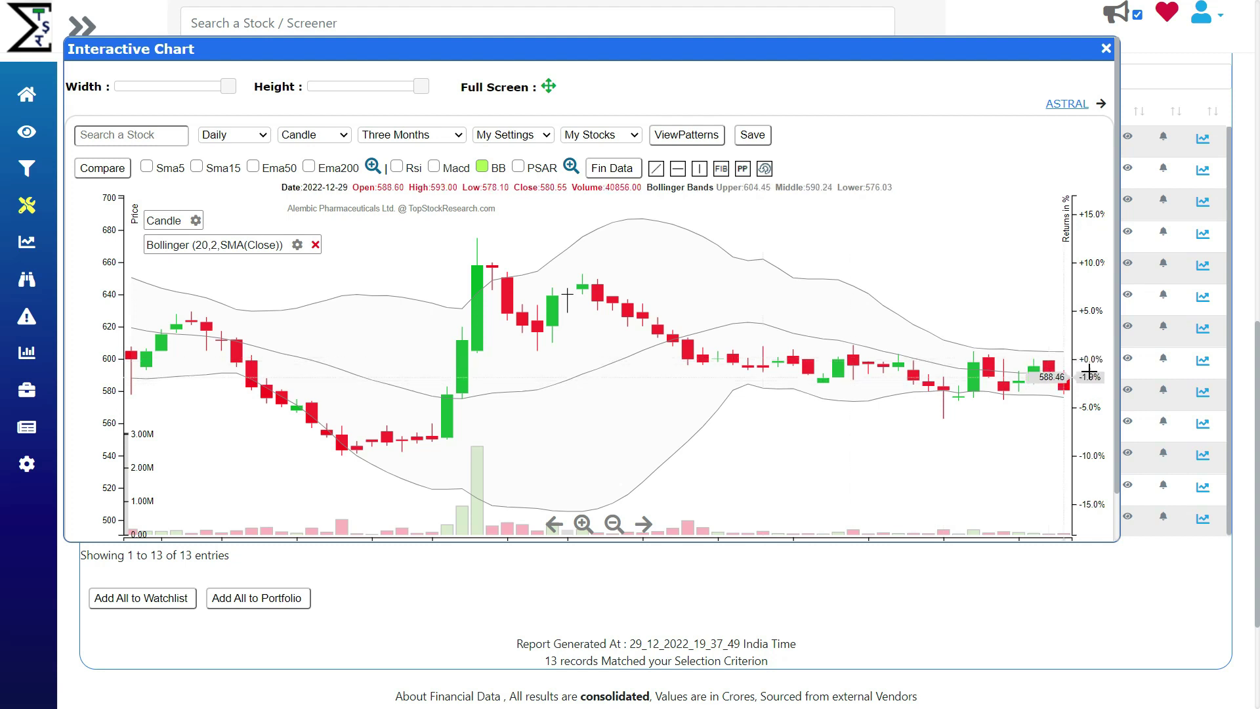
{"action": "scroll", "coordinate": [1101, 363], "scroll_direction": "down", "scroll_amount": 1}
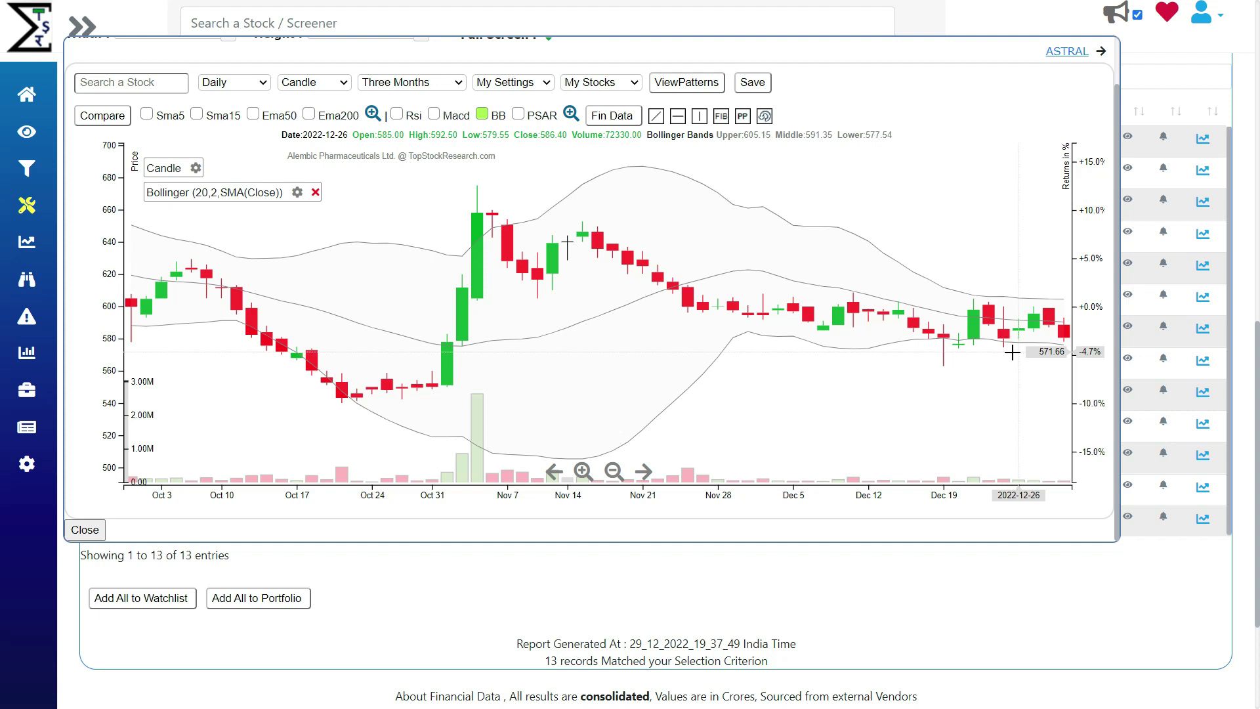
Compare the band squeeze on the Astral and Glaxosmithkline Pharmaceuticals charts, and return to the Alembic Pharmaceuticals chart
{"action": "left_click", "coordinate": [1067, 52]}
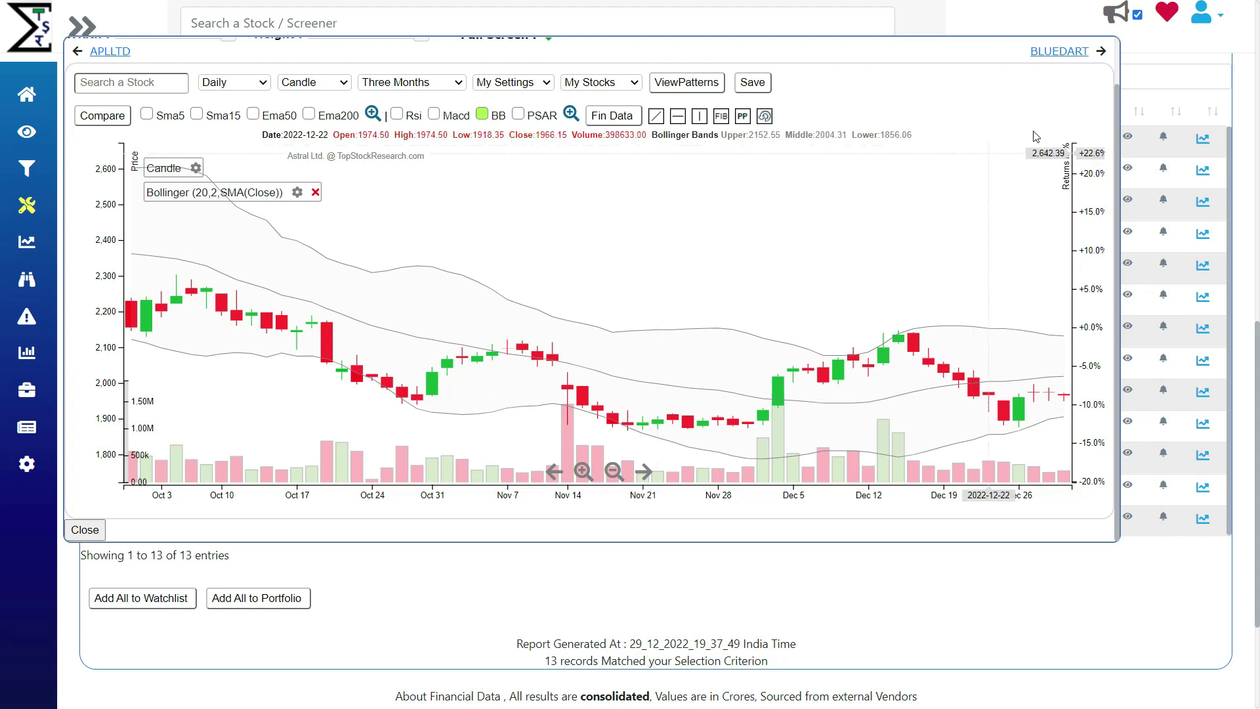
{"action": "scroll", "coordinate": [1078, 92], "scroll_direction": "up", "scroll_amount": 1}
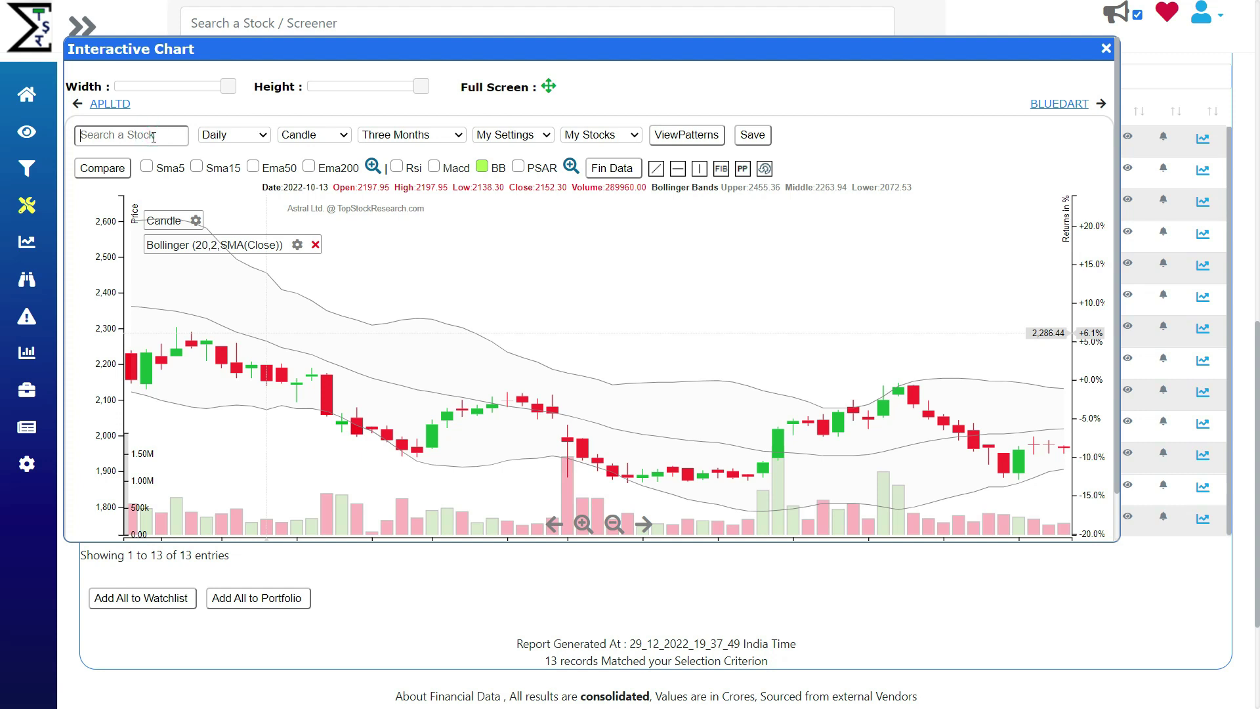
{"action": "type", "text": "GLAX"}
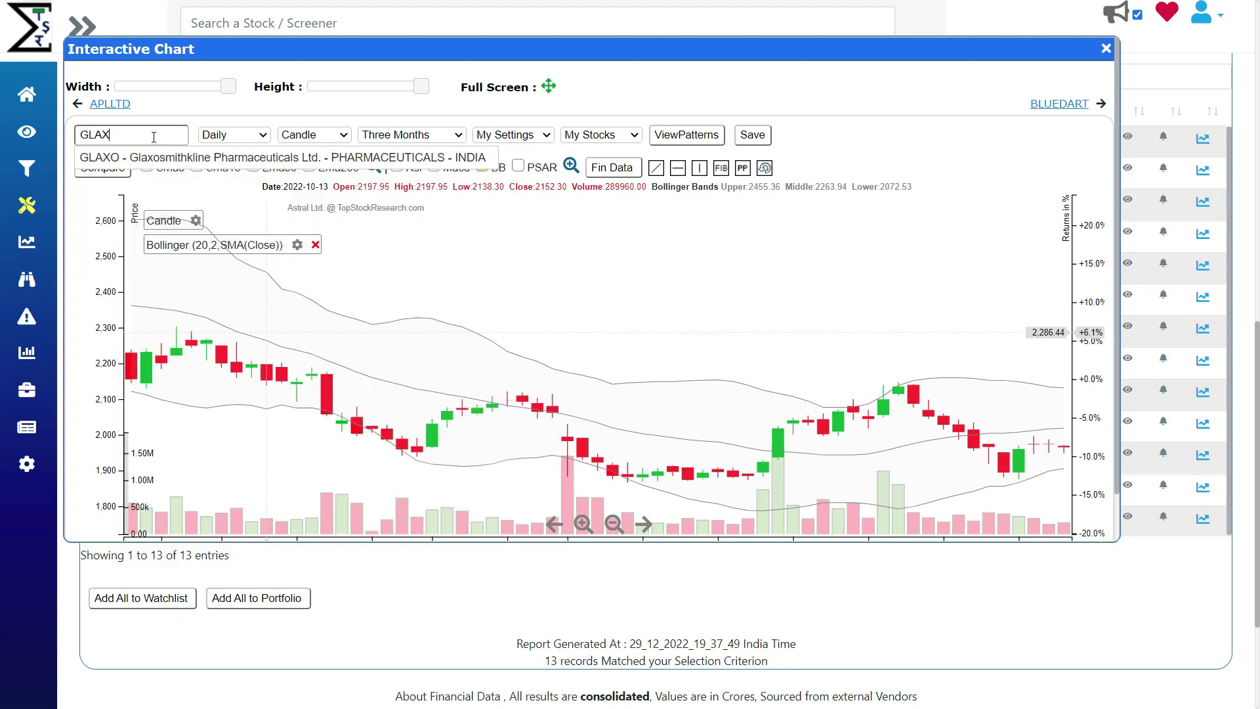
{"action": "left_click", "coordinate": [153, 157]}
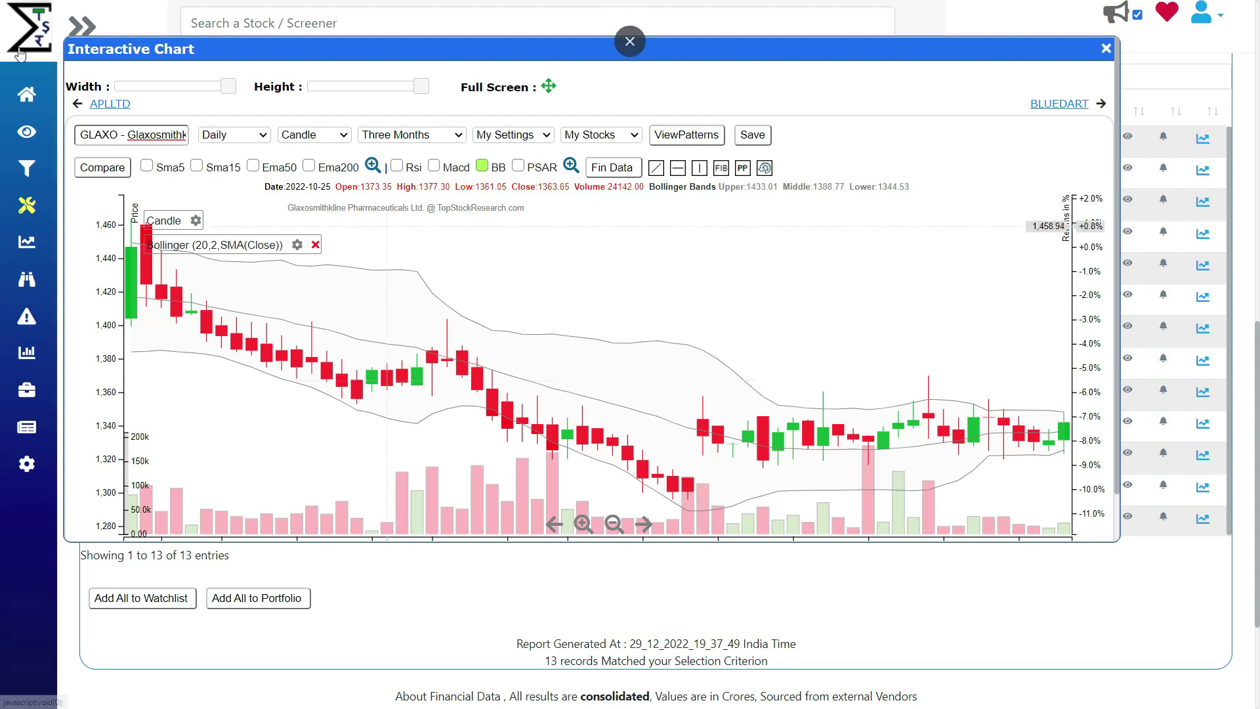
{"action": "left_click", "coordinate": [102, 103]}
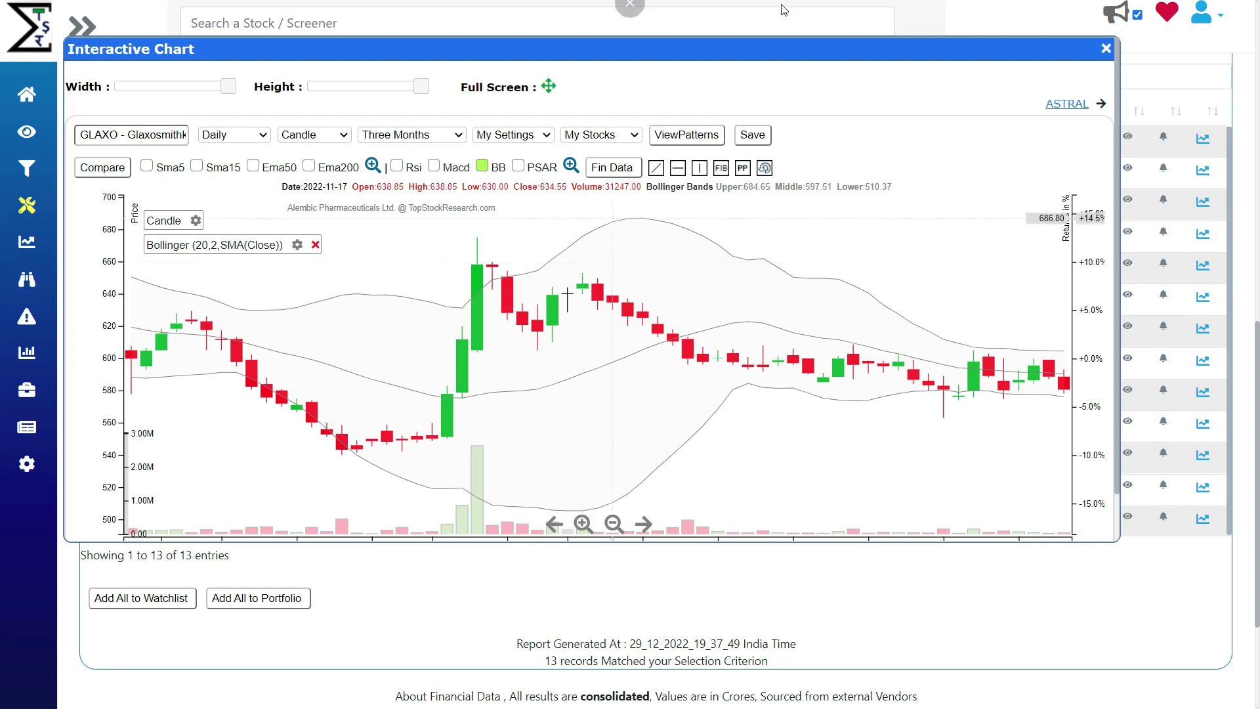
Close the chart and change the Bollinger Squeeze filter's option to Low BW Breakout
{"action": "key", "text": "Escape"}
{"action": "scroll", "coordinate": [847, 299], "scroll_direction": "up", "scroll_amount": 6}
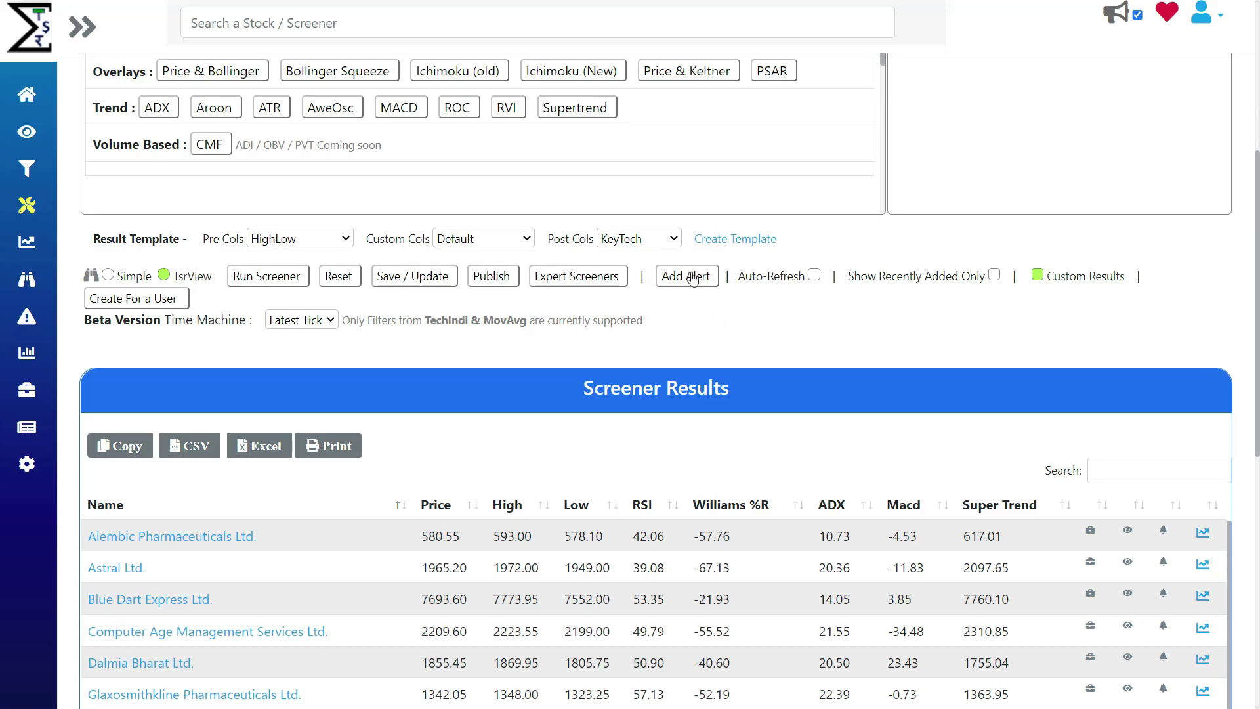
{"action": "scroll", "coordinate": [693, 279], "scroll_direction": "up", "scroll_amount": 4}
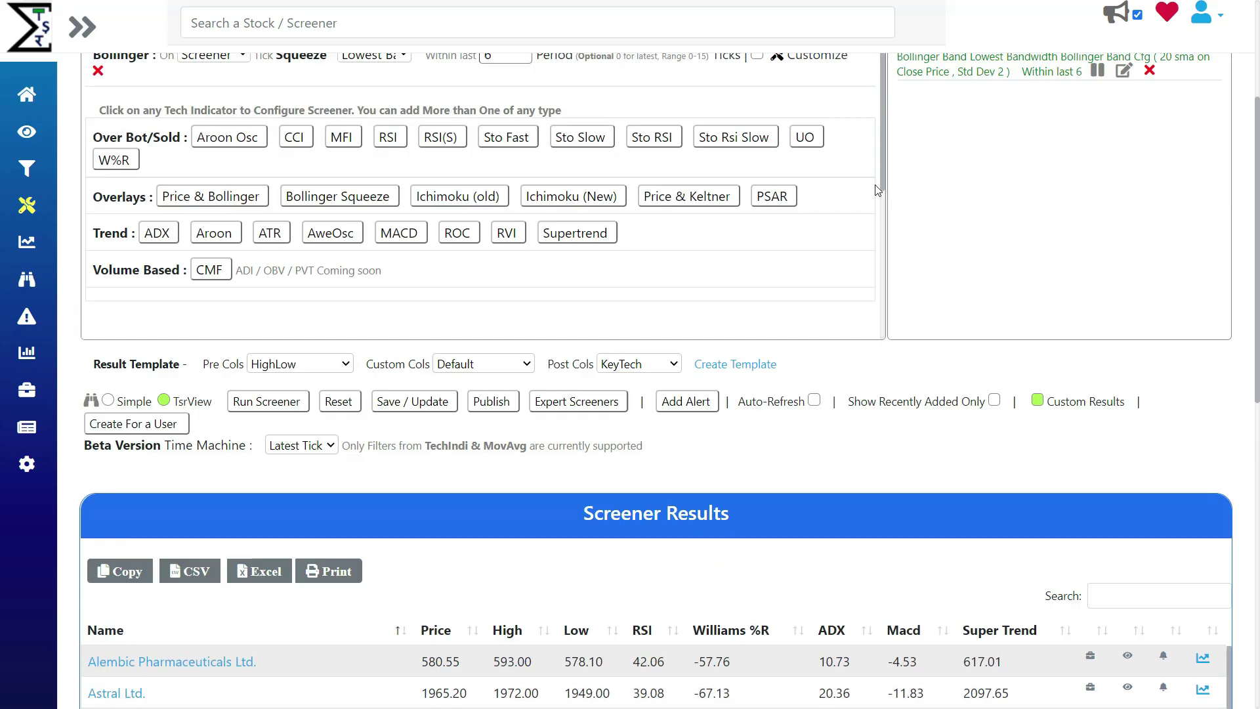
{"action": "left_click", "coordinate": [384, 191]}
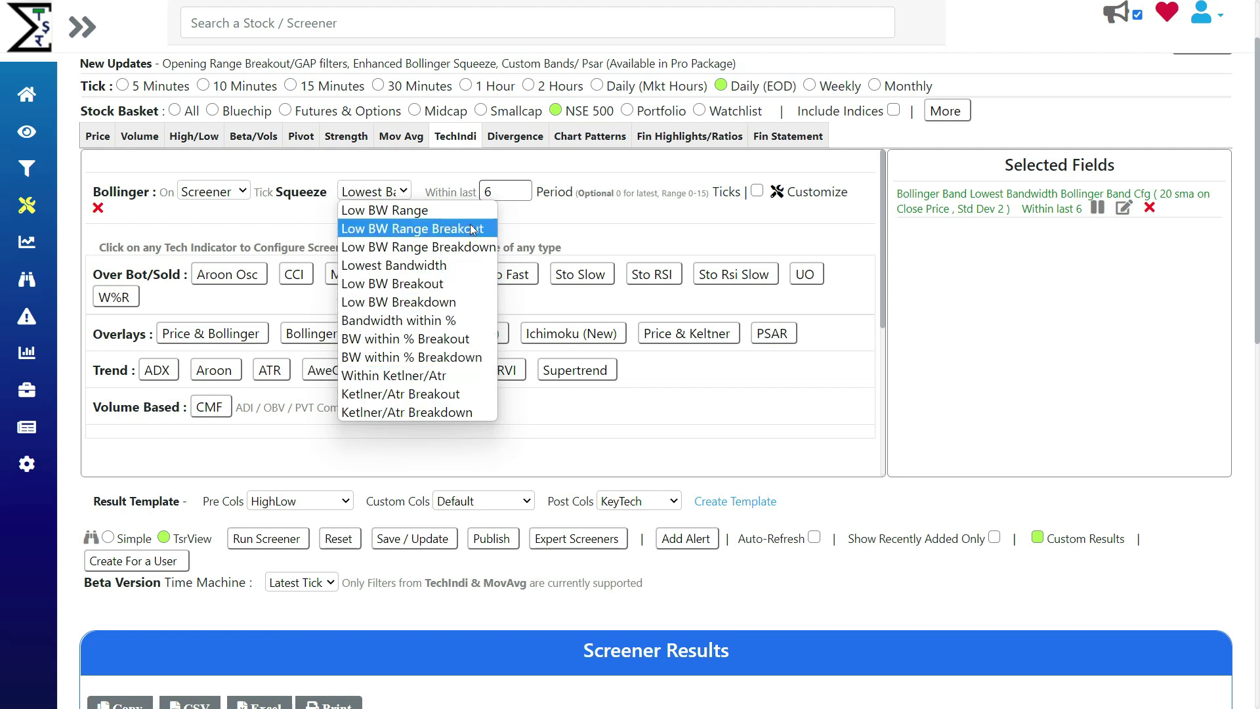
{"action": "left_click", "coordinate": [547, 222]}
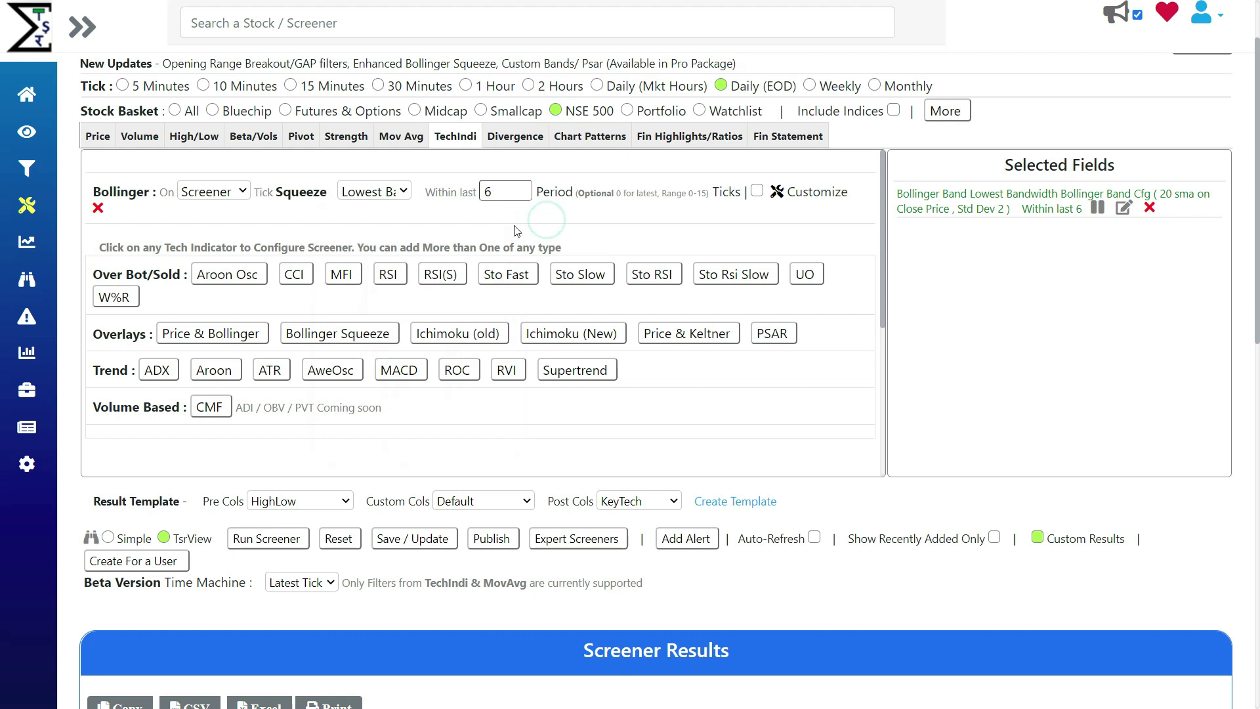
{"action": "left_click", "coordinate": [398, 192]}
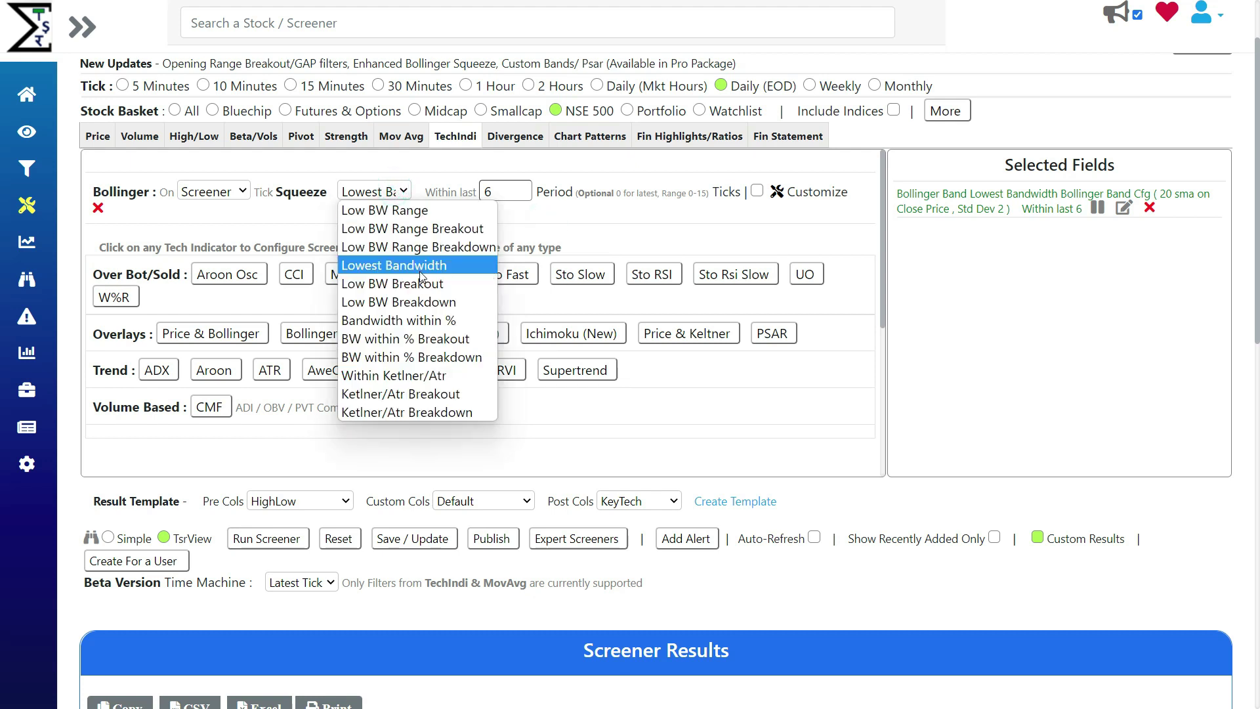
{"action": "left_click", "coordinate": [425, 283]}
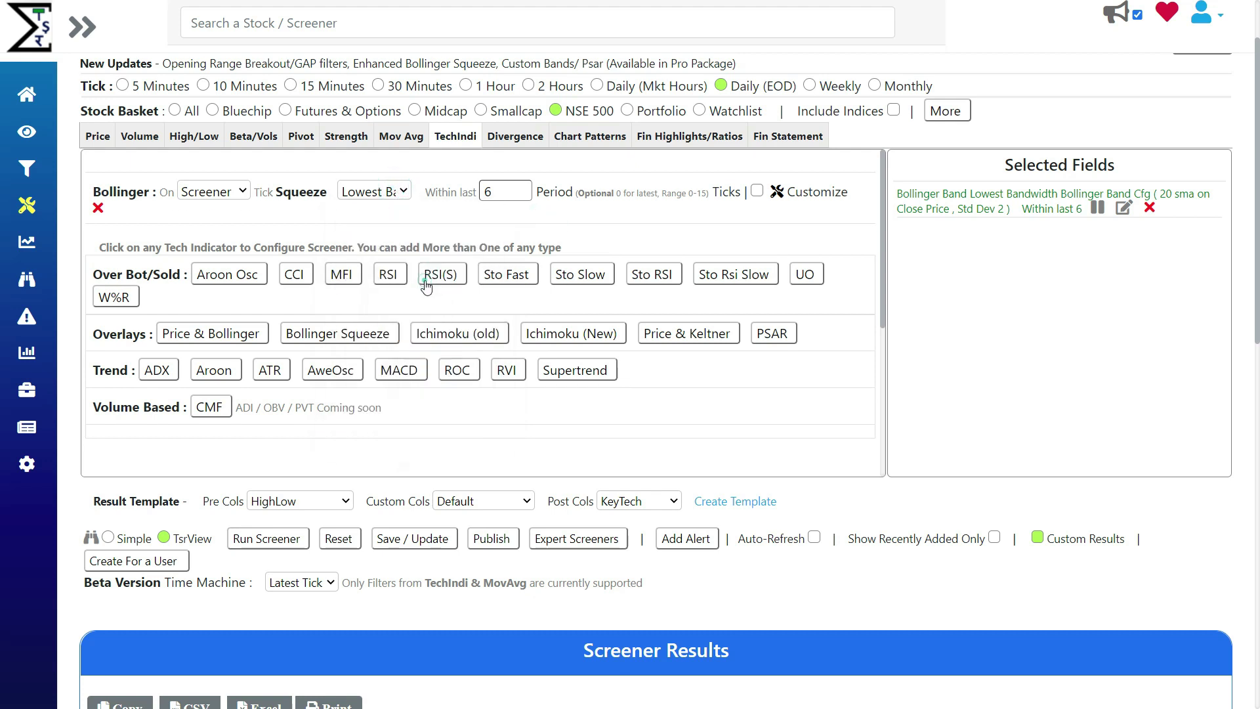
Set the Low BW Breakout filter's low-bandwidth window to the last 5 ticks and run the screener
{"action": "double_click", "coordinate": [520, 191]}
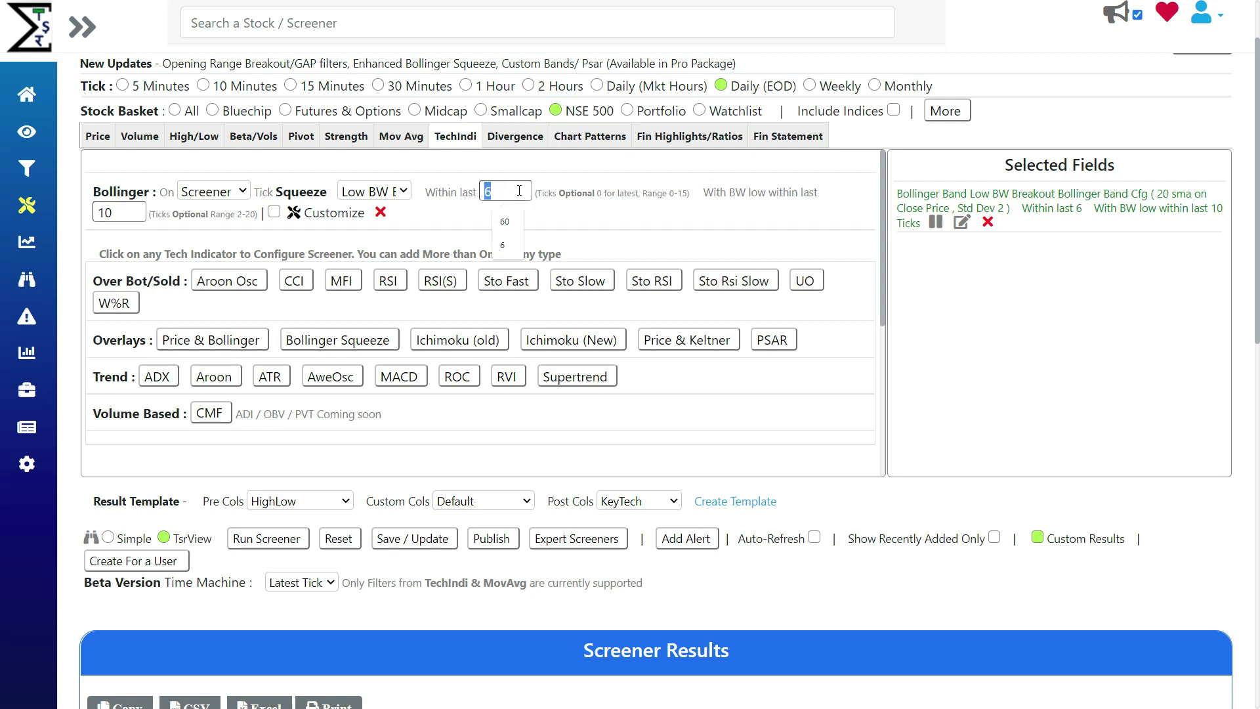
{"action": "key", "text": "BackSpace"}
{"action": "double_click", "coordinate": [125, 212]}
{"action": "type", "text": "5"}
{"action": "left_click", "coordinate": [243, 544]}
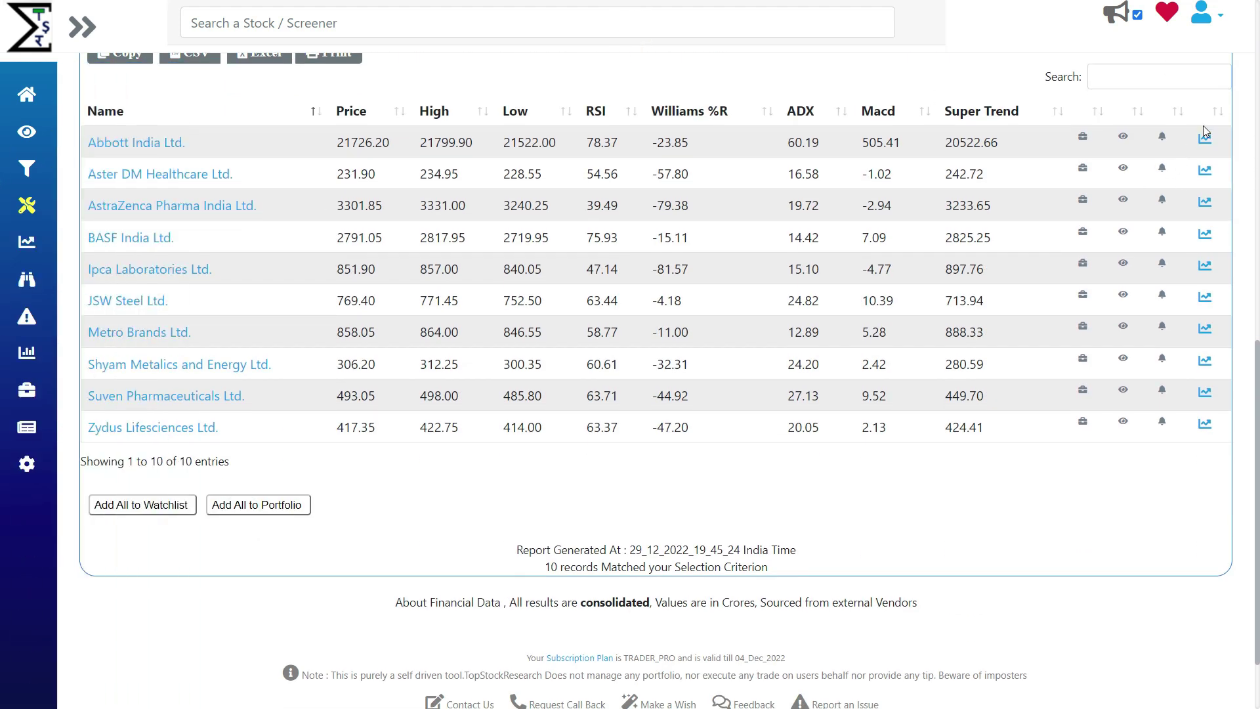
Open the Abbott India chart, inspect the band breakout, and place the chart window below the filter settings
{"action": "left_click", "coordinate": [1206, 136]}
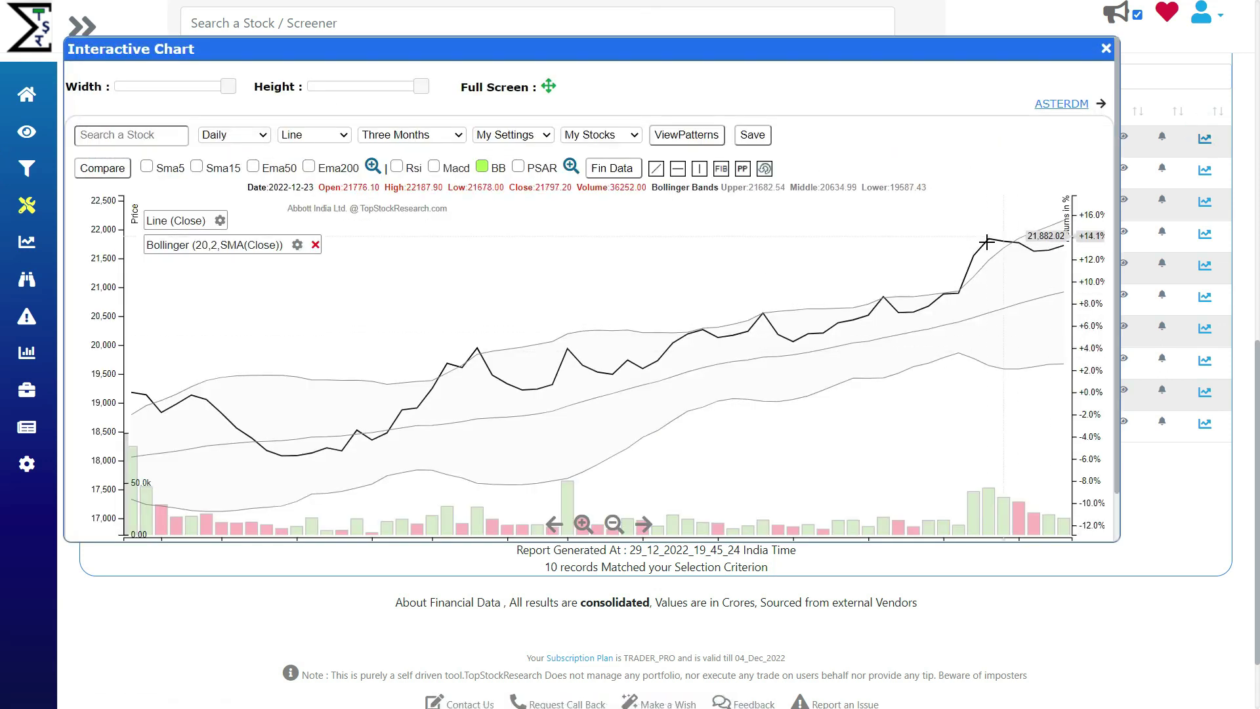
{"action": "left_click_drag", "start_coordinate": [747, 55], "coordinate": [927, 267]}
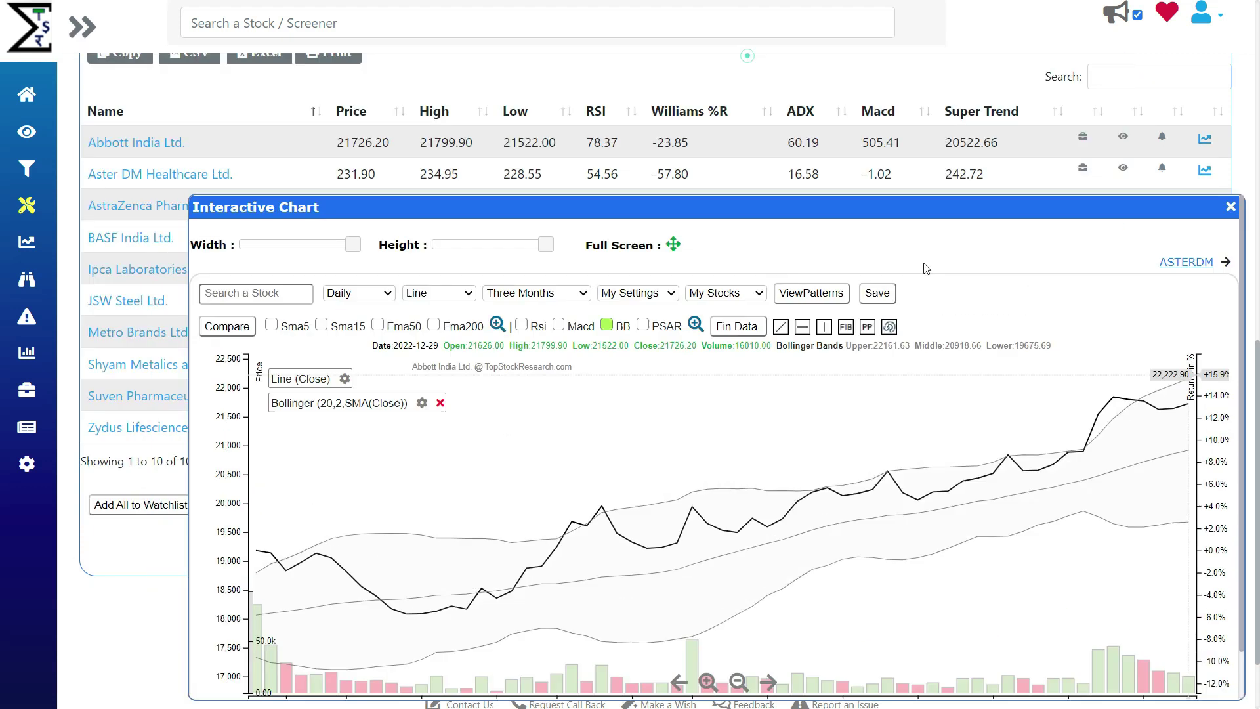
{"action": "scroll", "coordinate": [594, 169], "scroll_direction": "up", "scroll_amount": 6}
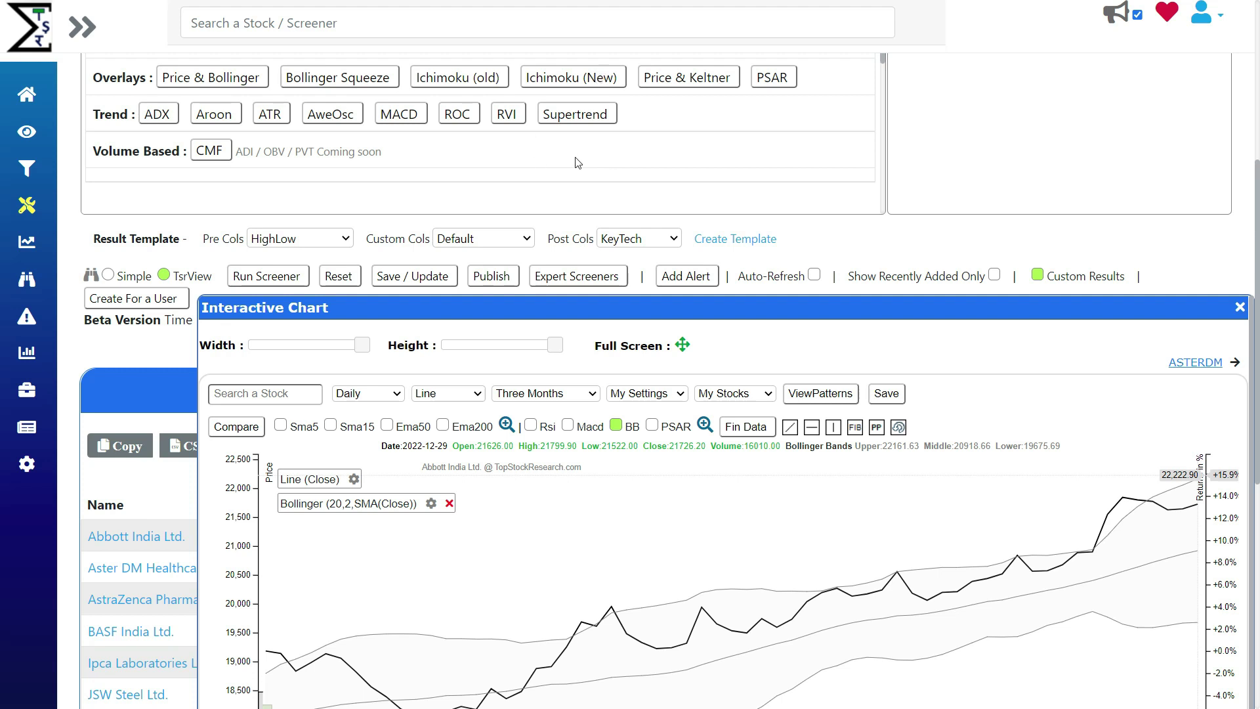
{"action": "scroll", "coordinate": [579, 164], "scroll_direction": "up", "scroll_amount": 3}
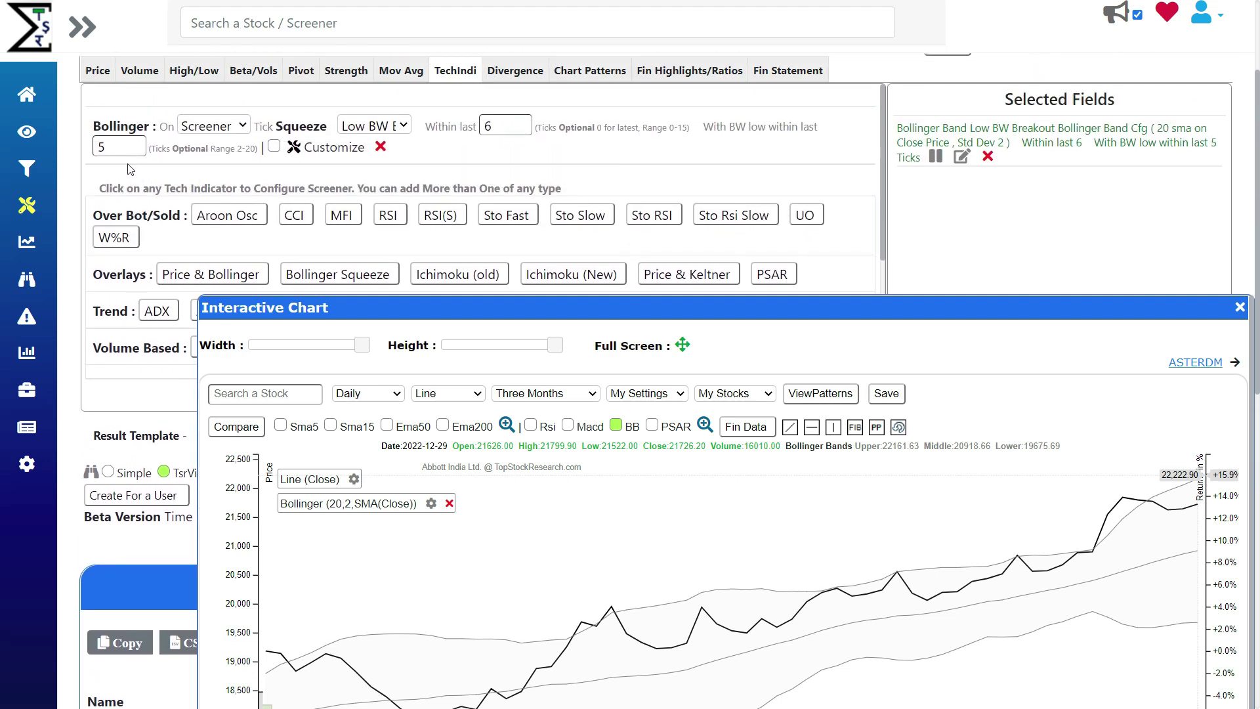
Set the Low BW Breakout filter to within last 1 tick with BW low within last 5, and rerun the screener
{"action": "double_click", "coordinate": [495, 126]}
{"action": "type", "text": "1"}
{"action": "double_click", "coordinate": [141, 141]}
{"action": "type", "text": "20"}
{"action": "key", "text": "BackSpace"}
{"action": "key", "text": "BackSpace"}
{"action": "type", "text": "5"}
{"action": "left_click", "coordinate": [1240, 307]}
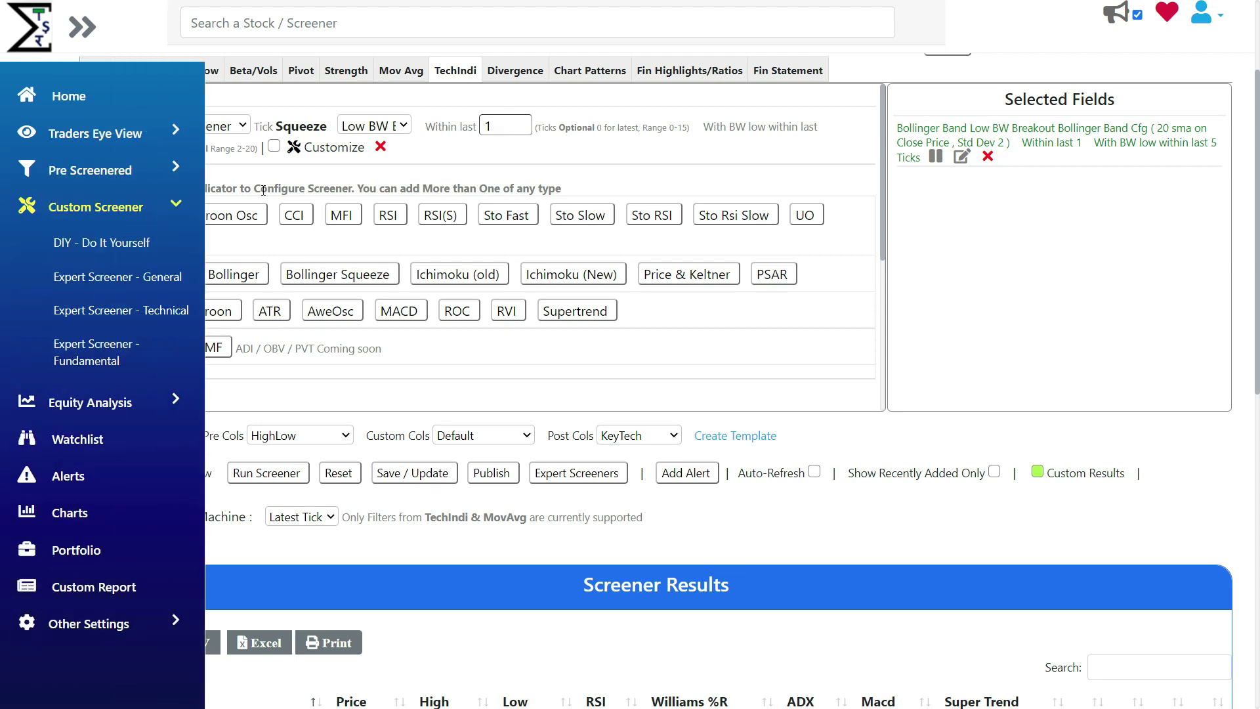
{"action": "left_click", "coordinate": [279, 475]}
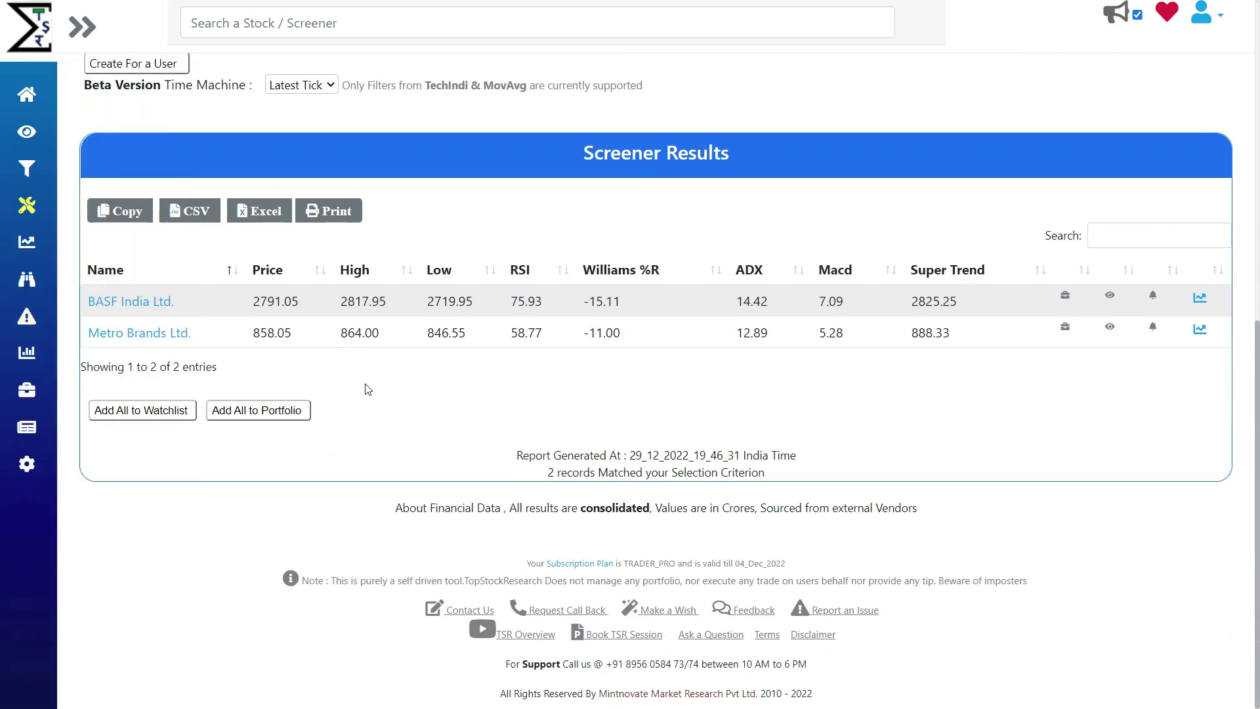
Open the BASF India chart and compare its band breakout with the available Squeeze filter options
{"action": "left_click", "coordinate": [1200, 299]}
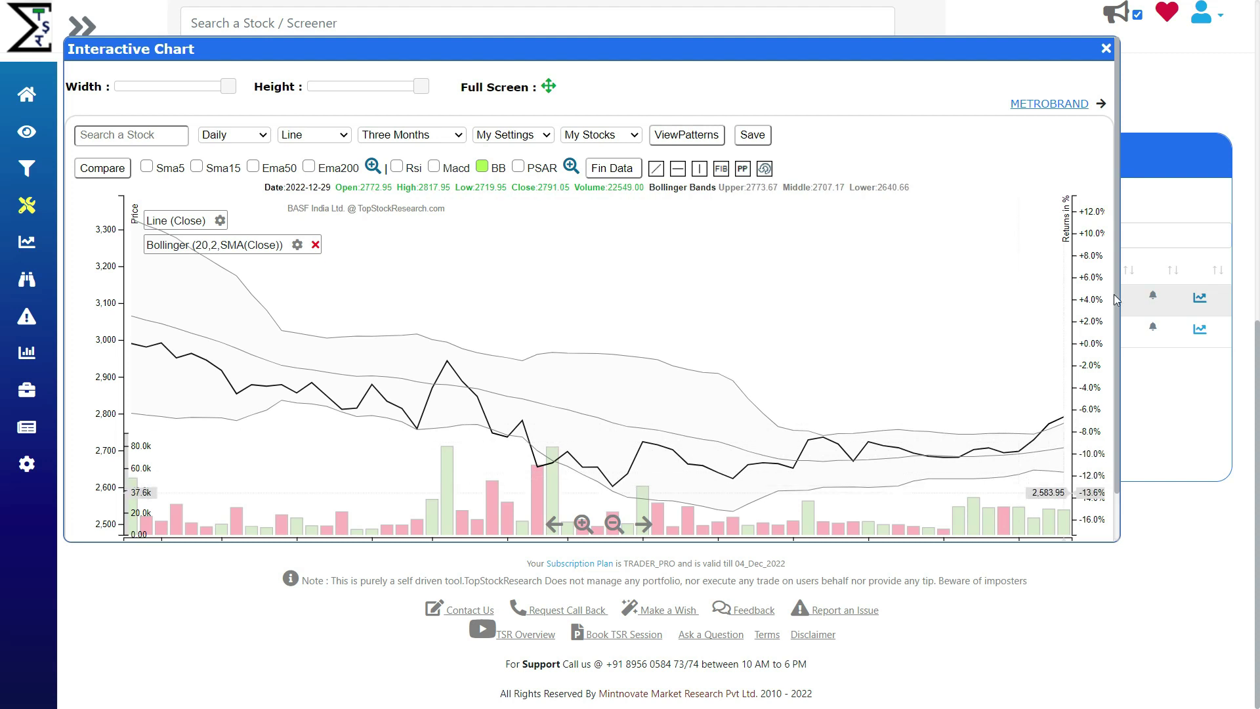
{"action": "left_click_drag", "start_coordinate": [989, 58], "coordinate": [1103, 361]}
{"action": "scroll", "coordinate": [756, 234], "scroll_direction": "up", "scroll_amount": 6}
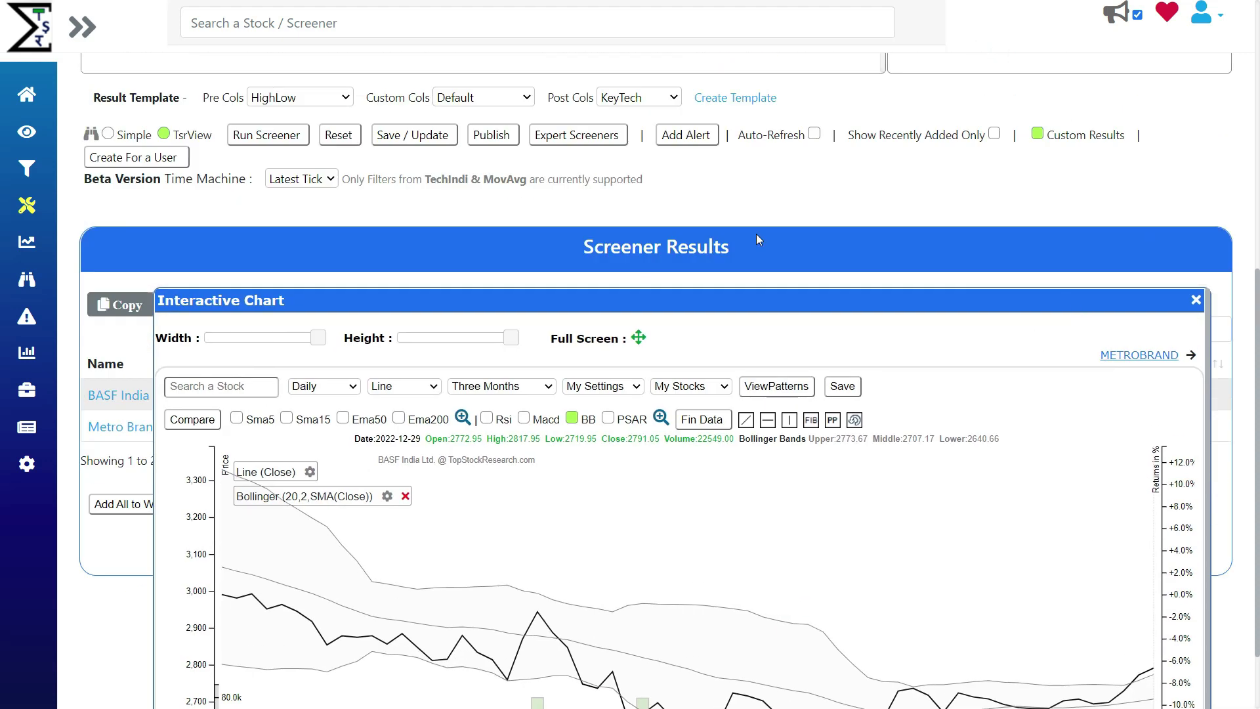
{"action": "scroll", "coordinate": [333, 188], "scroll_direction": "up", "scroll_amount": 1}
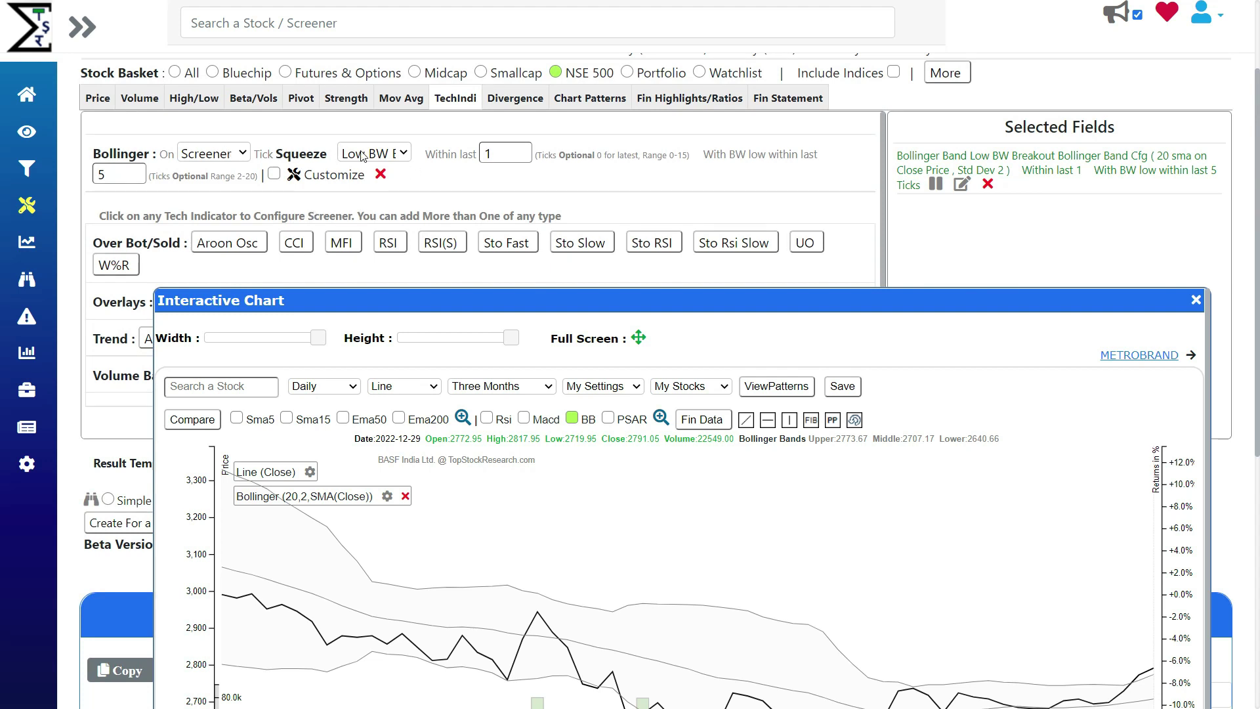
{"action": "left_click", "coordinate": [389, 154]}
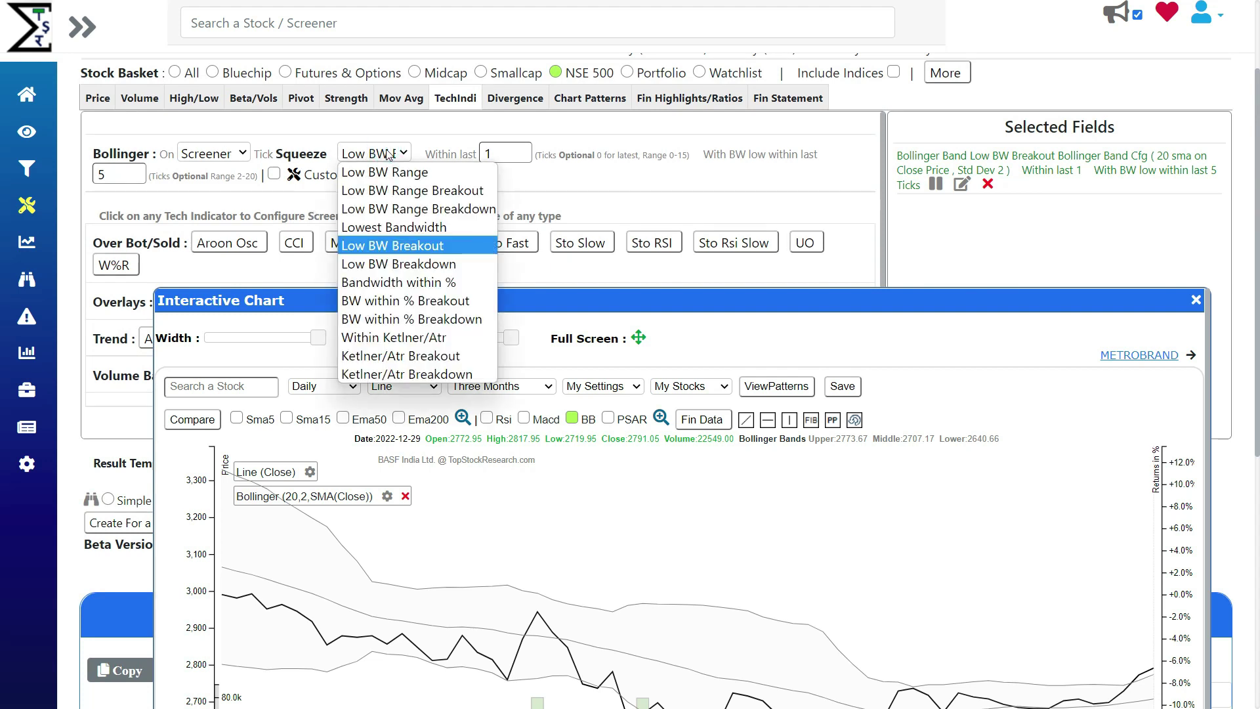
{"action": "left_click", "coordinate": [937, 307]}
{"action": "left_click", "coordinate": [933, 304]}
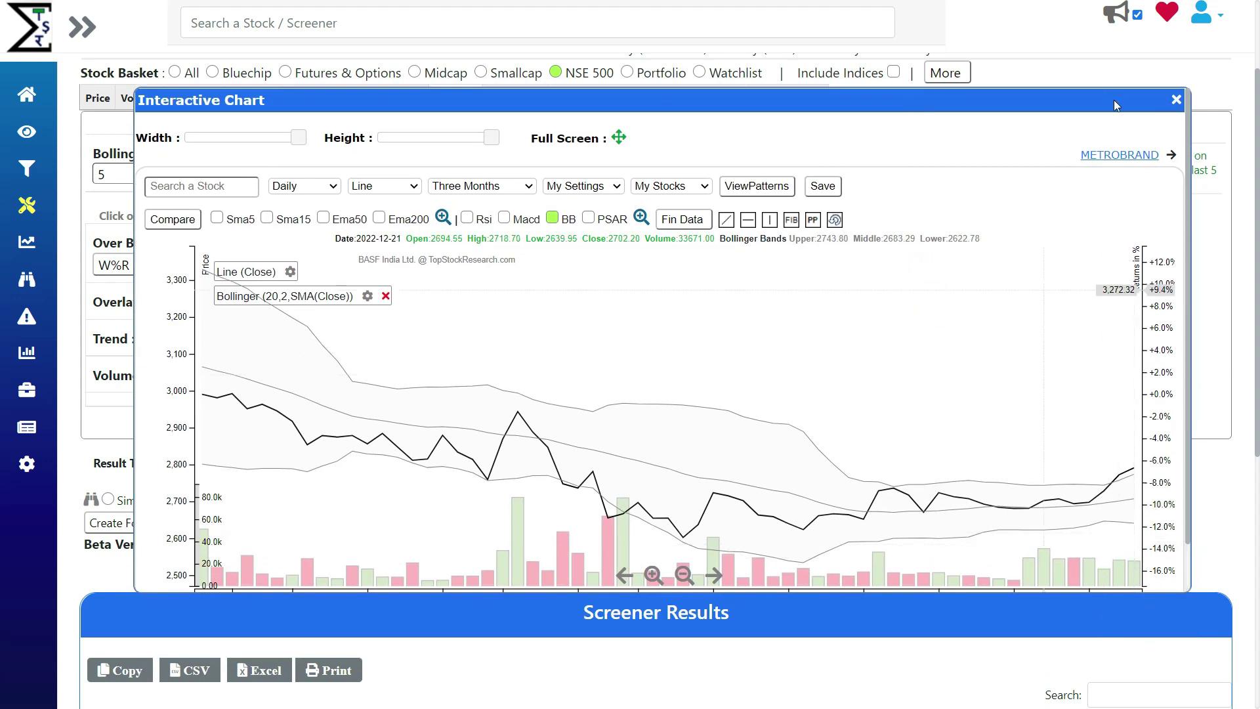
Examine the Metro Brands chart in Candle style and close the chart
{"action": "left_click", "coordinate": [1119, 158]}
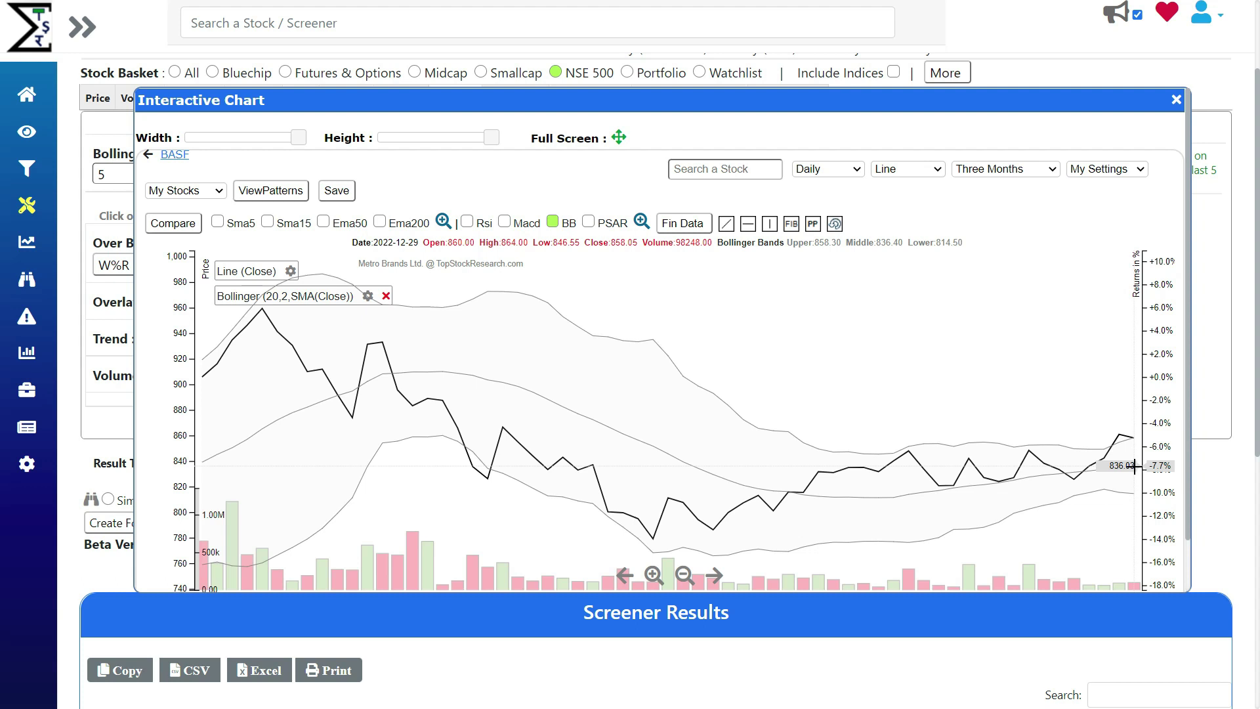
{"action": "left_click", "coordinate": [906, 166]}
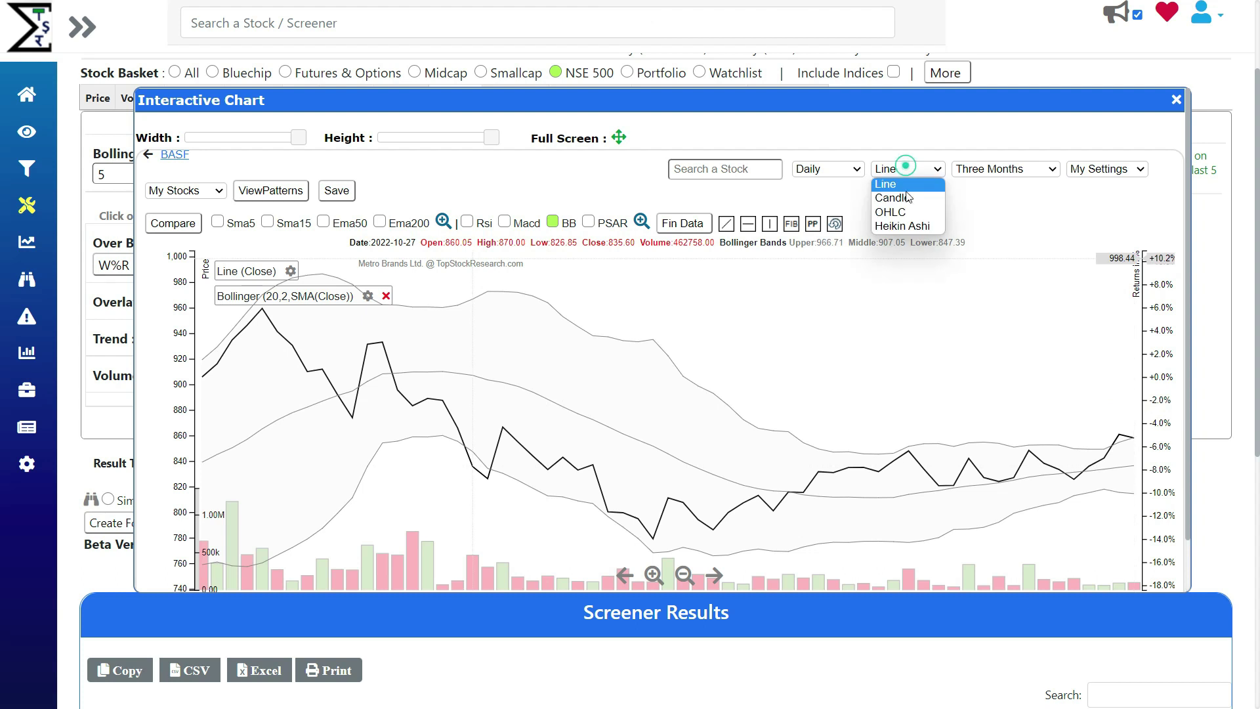
{"action": "left_click", "coordinate": [907, 197]}
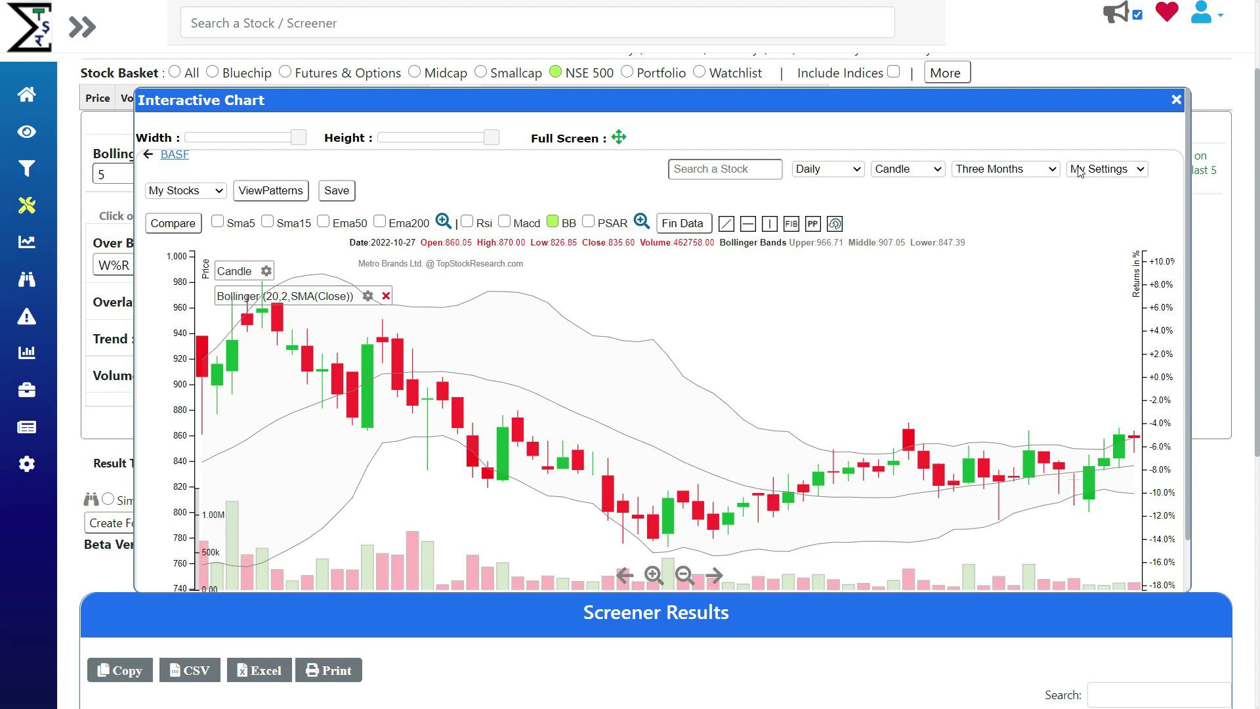
{"action": "left_click", "coordinate": [1178, 101]}
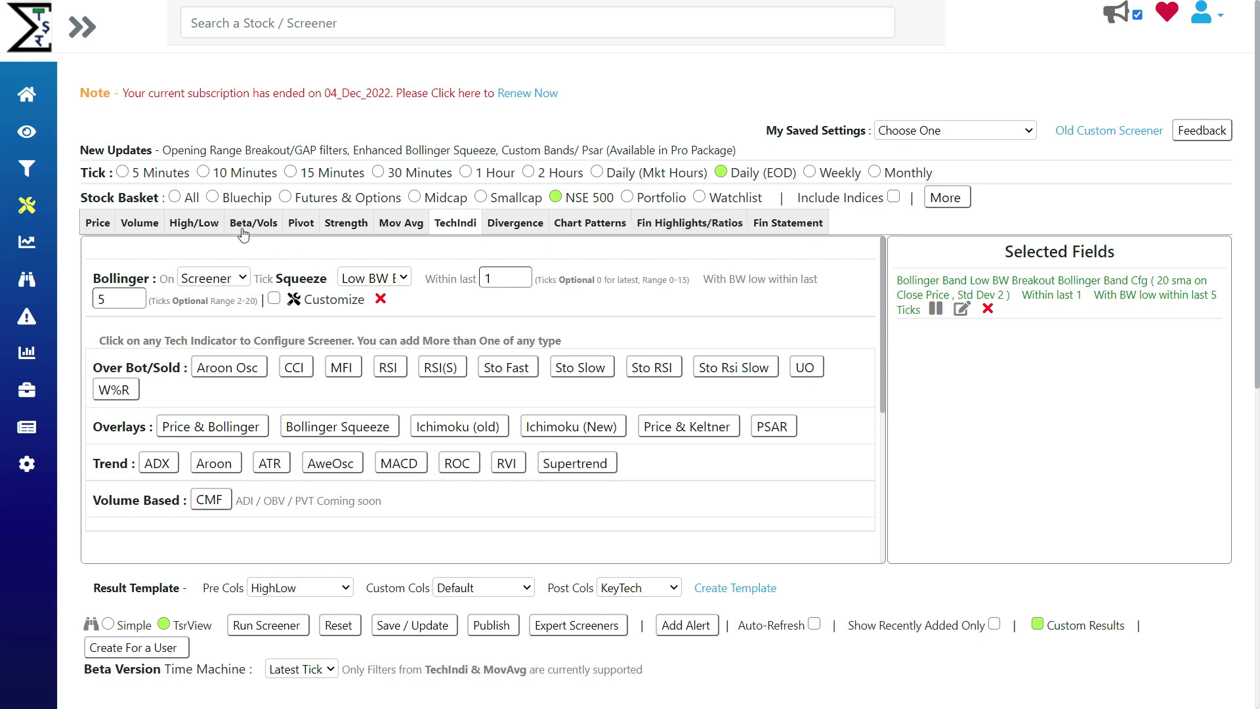
Add a One Tick Candle filter for the Hammer pattern, remove the empty Bullish Candle filter, and run the screener
{"action": "left_click", "coordinate": [608, 229]}
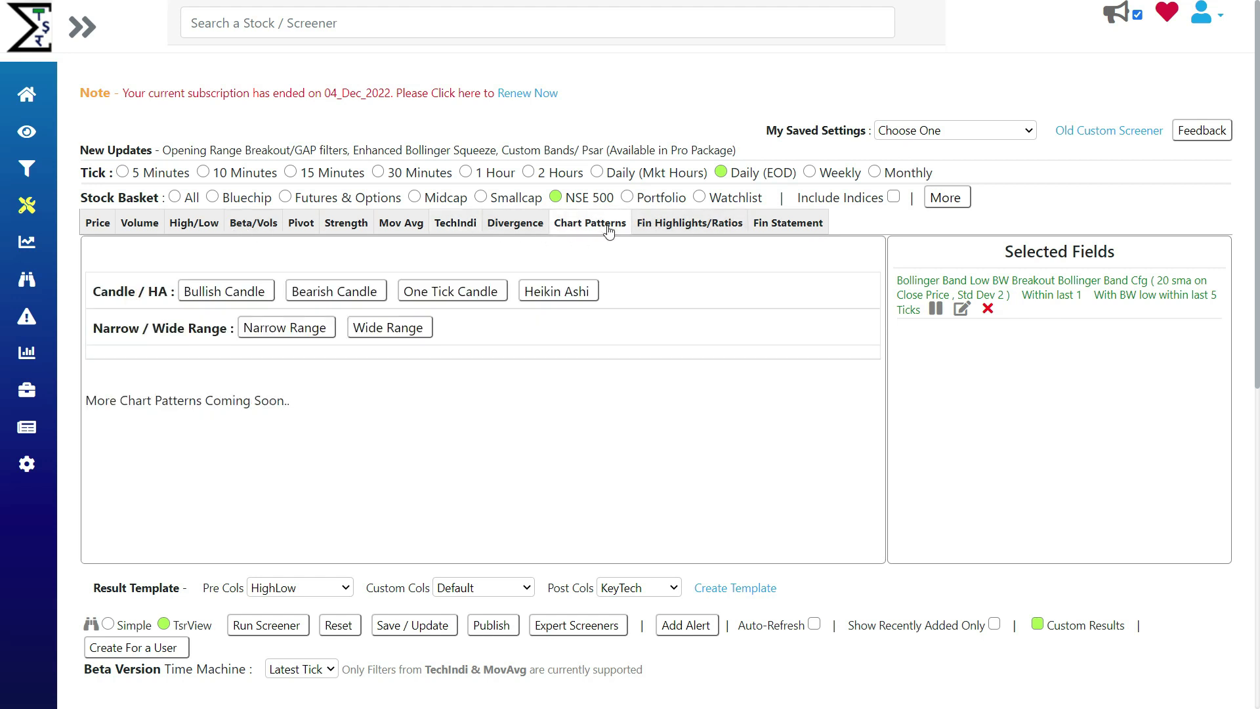
{"action": "left_click", "coordinate": [257, 292]}
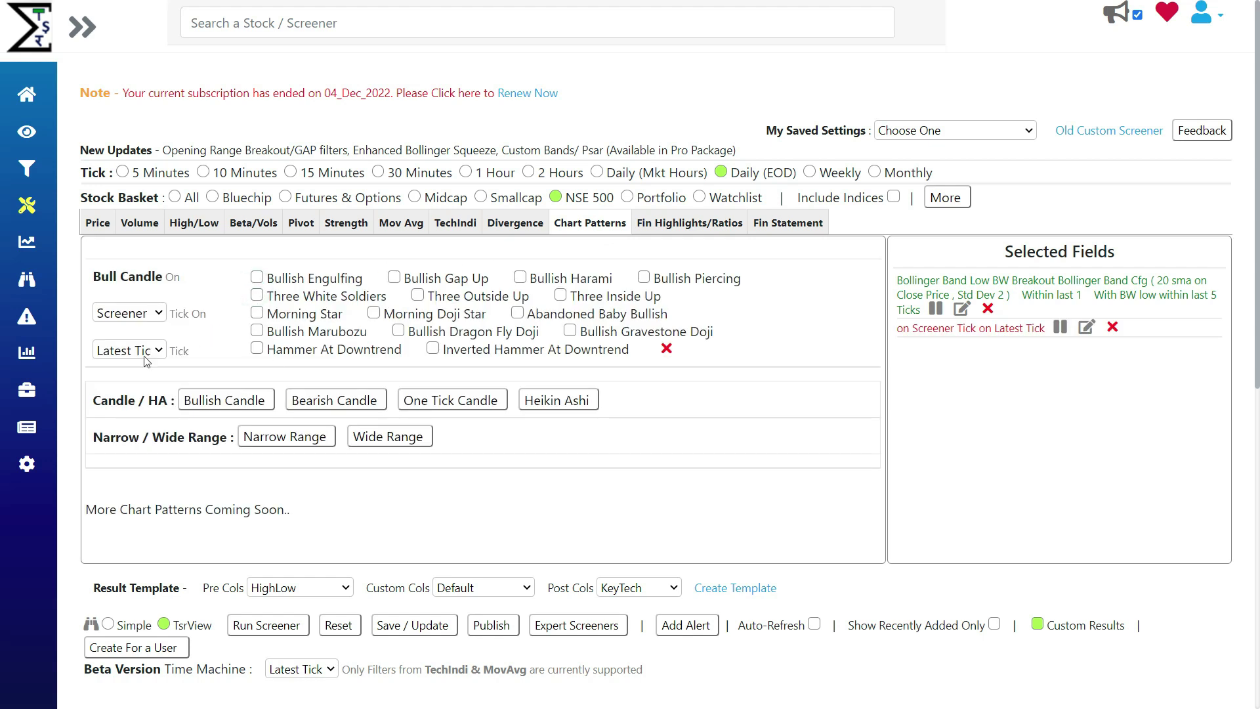
{"action": "left_click", "coordinate": [448, 402]}
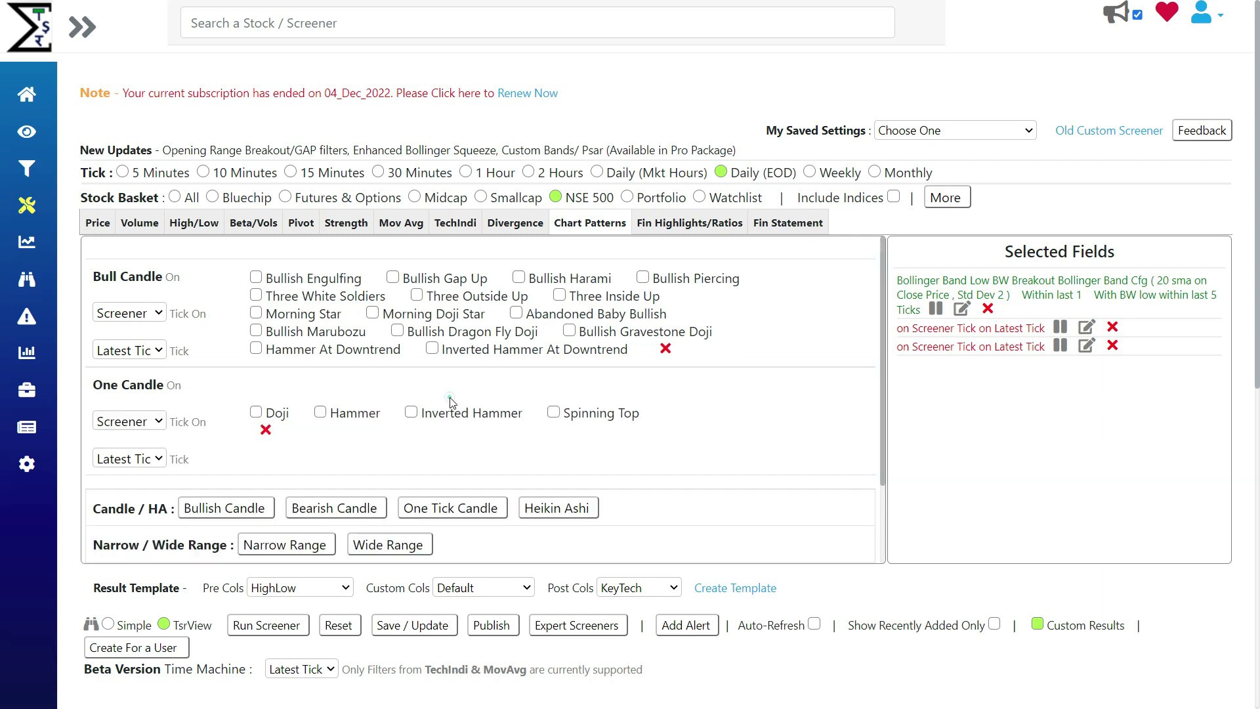
{"action": "left_click", "coordinate": [320, 414]}
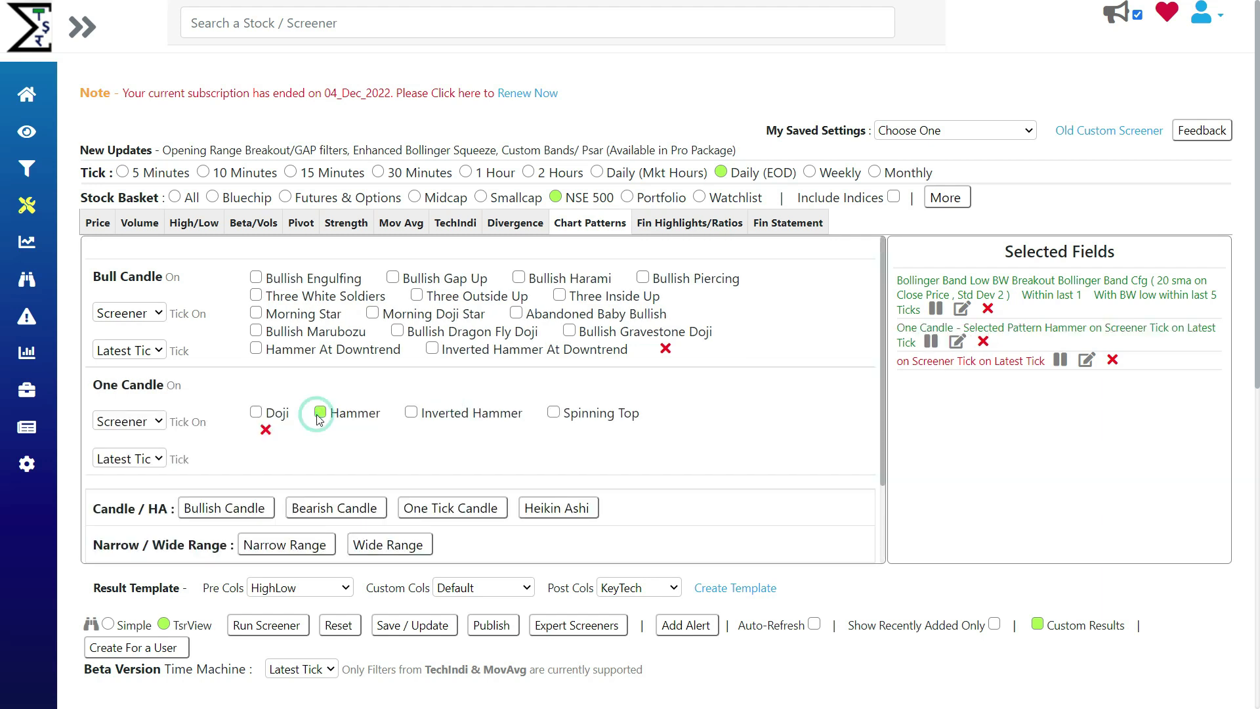
{"action": "left_click", "coordinate": [665, 348]}
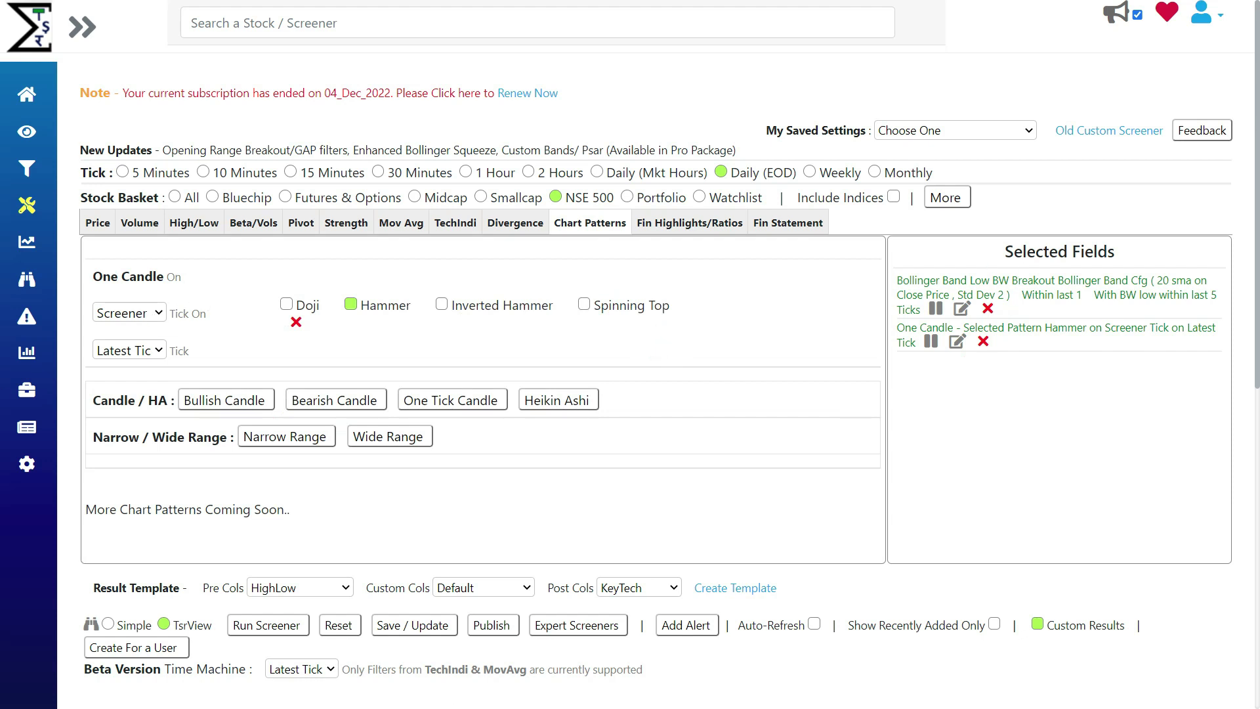
{"action": "left_click", "coordinate": [282, 625]}
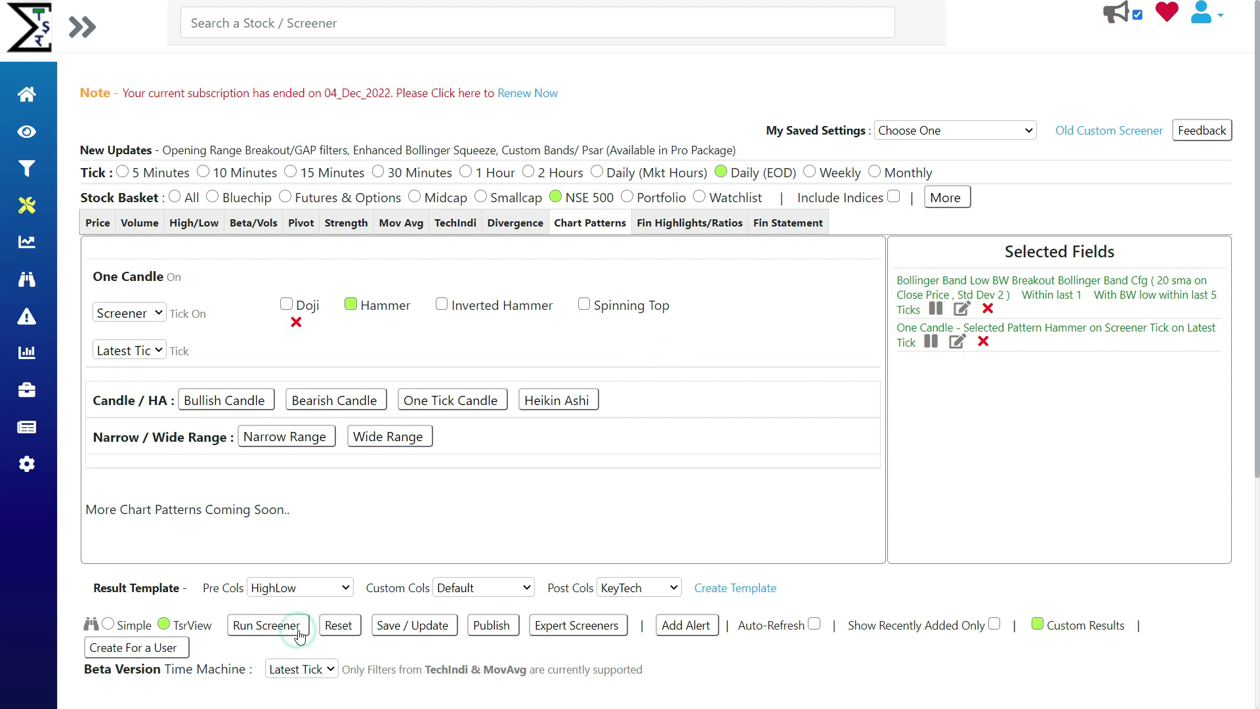
Add Doji, Inverted Hammer and Spinning Top to the One Candle filter and rerun the screener
{"action": "scroll", "coordinate": [0, 523], "scroll_direction": "up", "scroll_amount": 4}
{"action": "left_click", "coordinate": [287, 306]}
{"action": "left_click", "coordinate": [442, 305]}
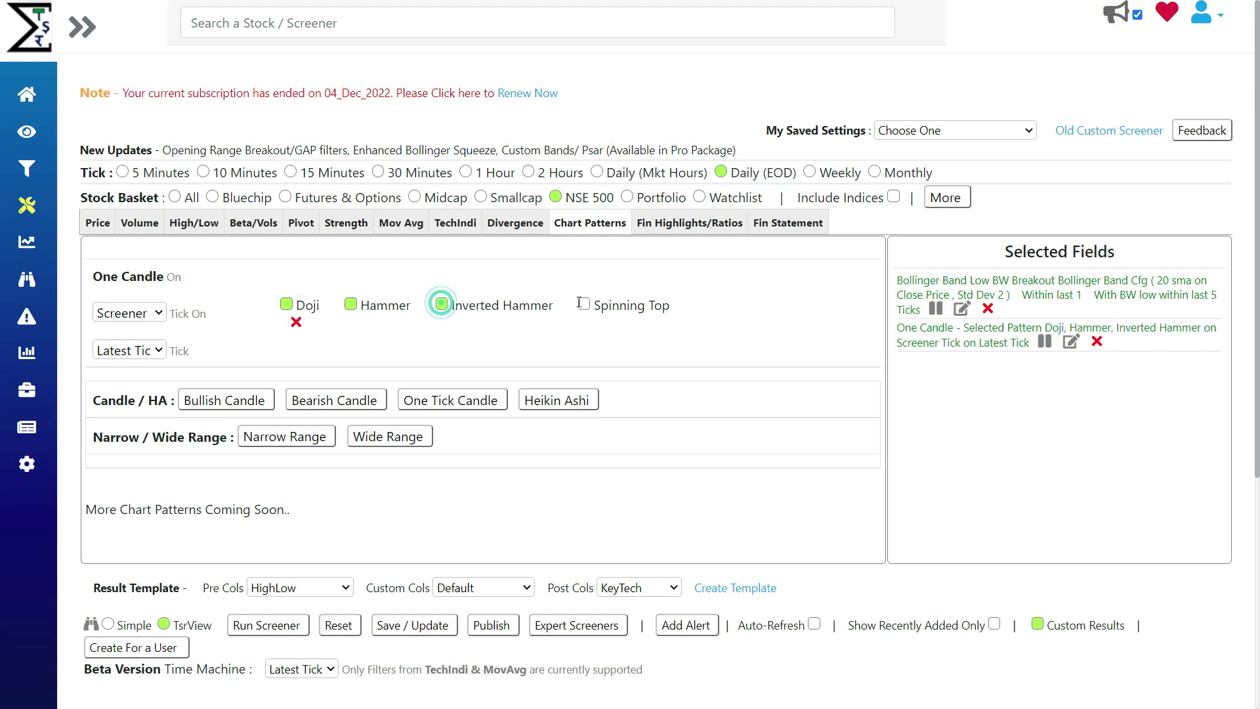
{"action": "left_click", "coordinate": [588, 308]}
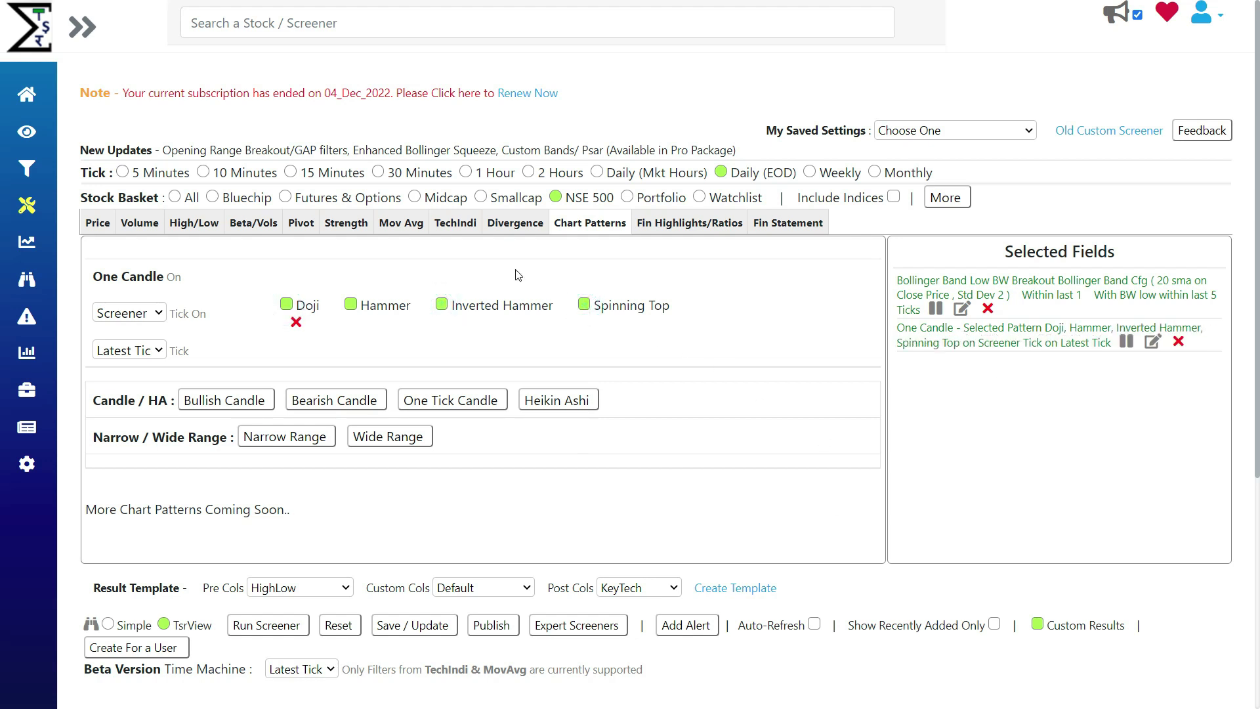
{"action": "left_click", "coordinate": [287, 632]}
{"action": "scroll", "coordinate": [977, 367], "scroll_direction": "down", "scroll_amount": 5}
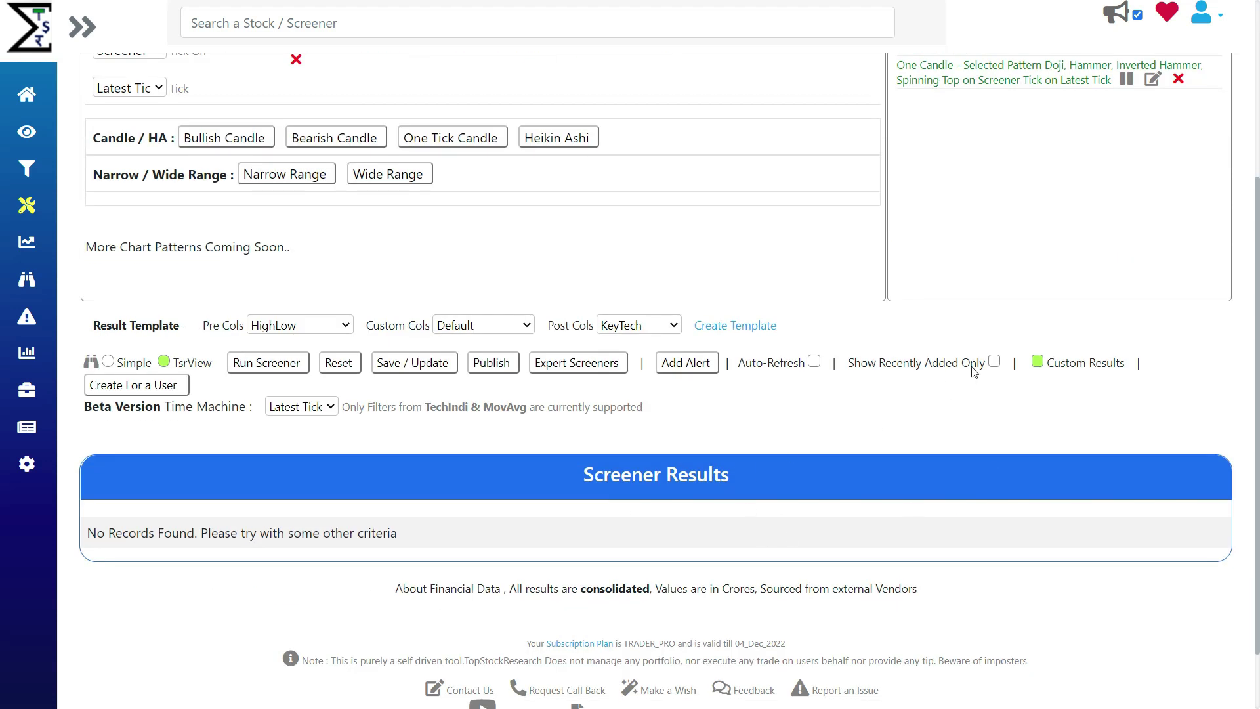
{"action": "scroll", "coordinate": [978, 366], "scroll_direction": "up", "scroll_amount": 5}
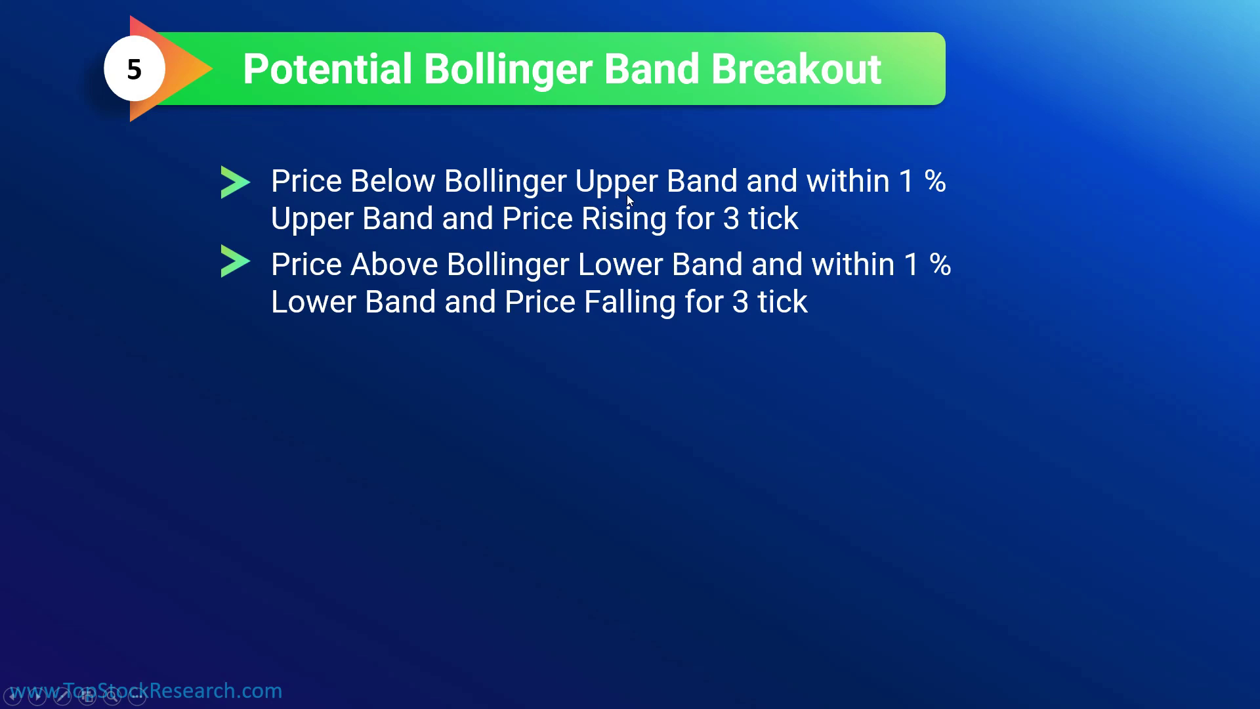
Back in the TopStockResearch screener, reset all filters and add a Price & Bollinger filter for Close within 1.25% of Bollinger Upper
{"action": "key", "text": "alt+Tab"}
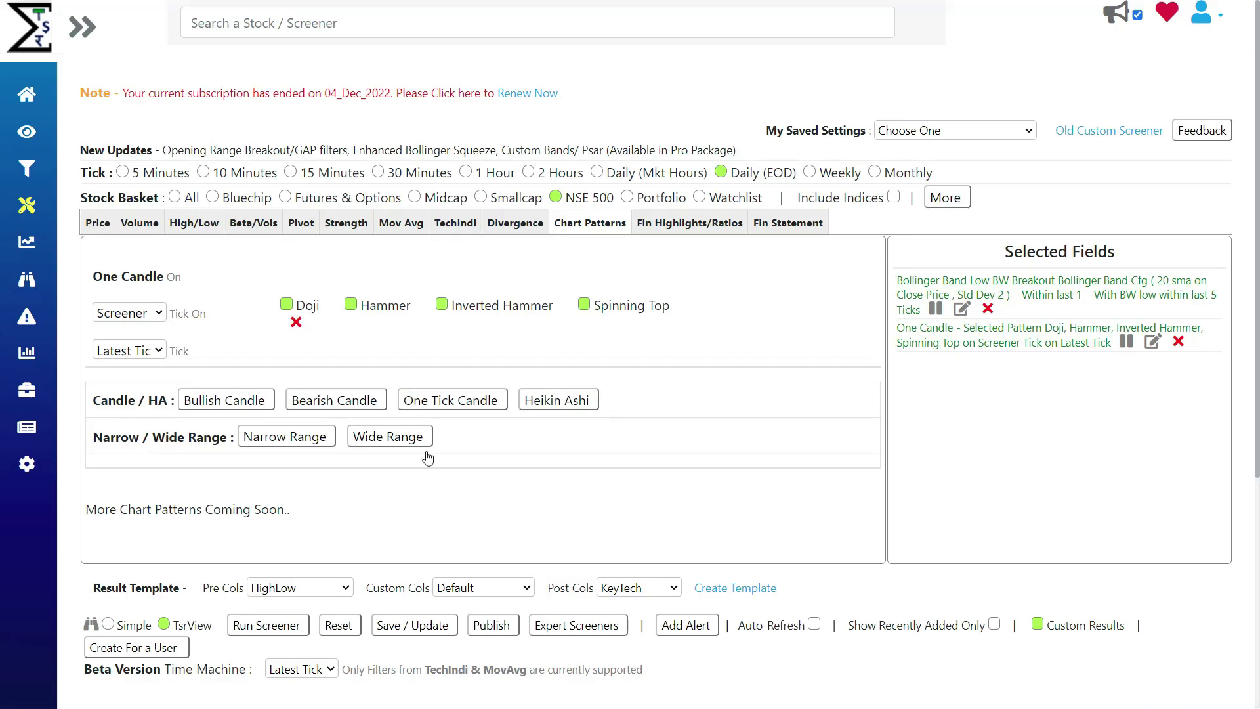
{"action": "left_click", "coordinate": [337, 626]}
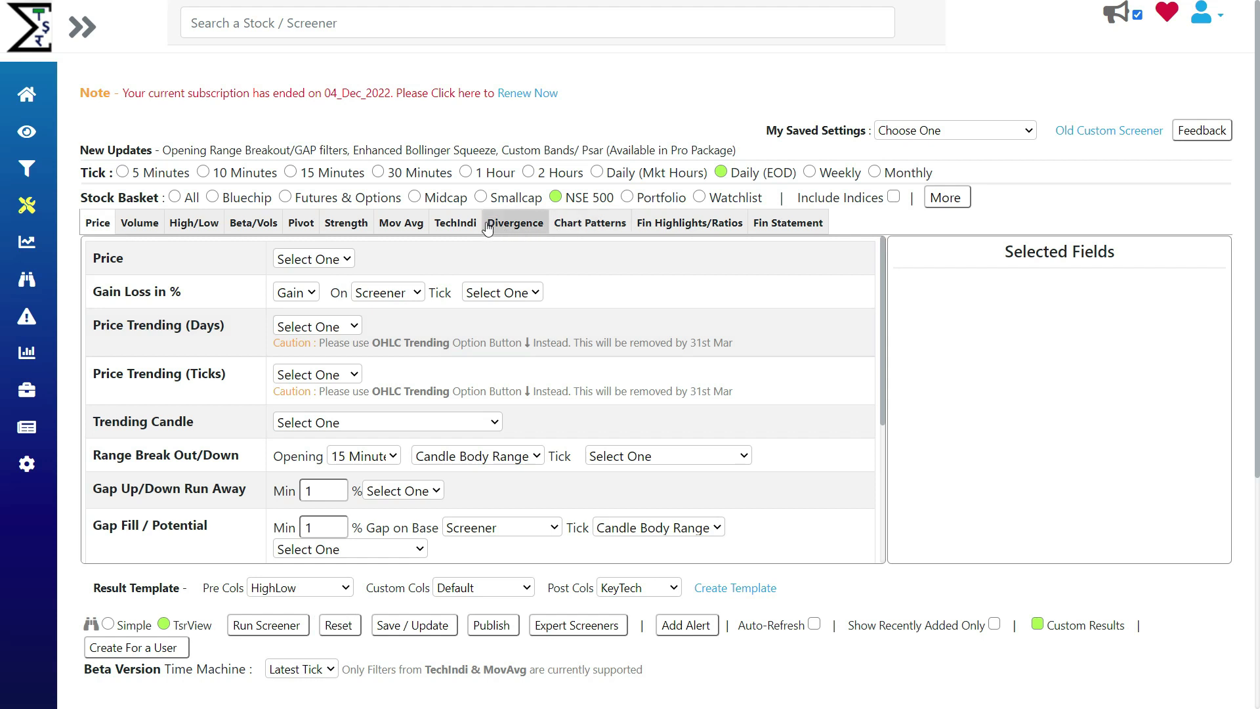
{"action": "left_click", "coordinate": [440, 227]}
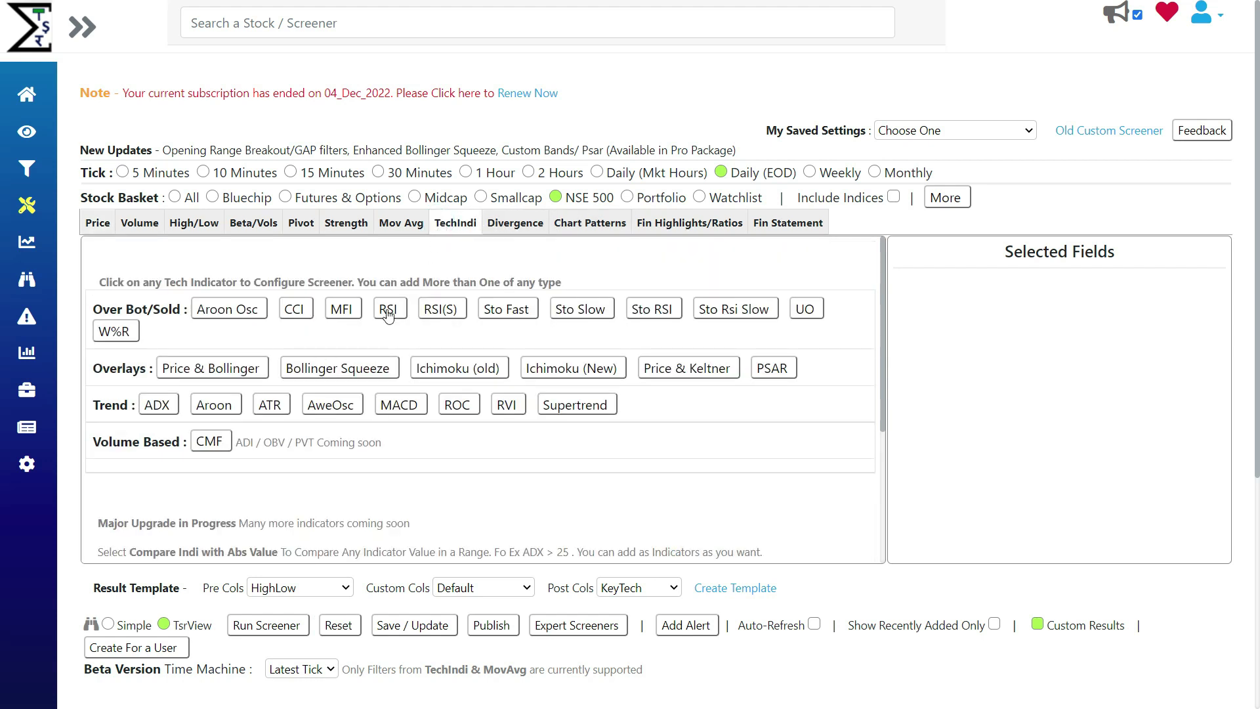
{"action": "left_click", "coordinate": [217, 369]}
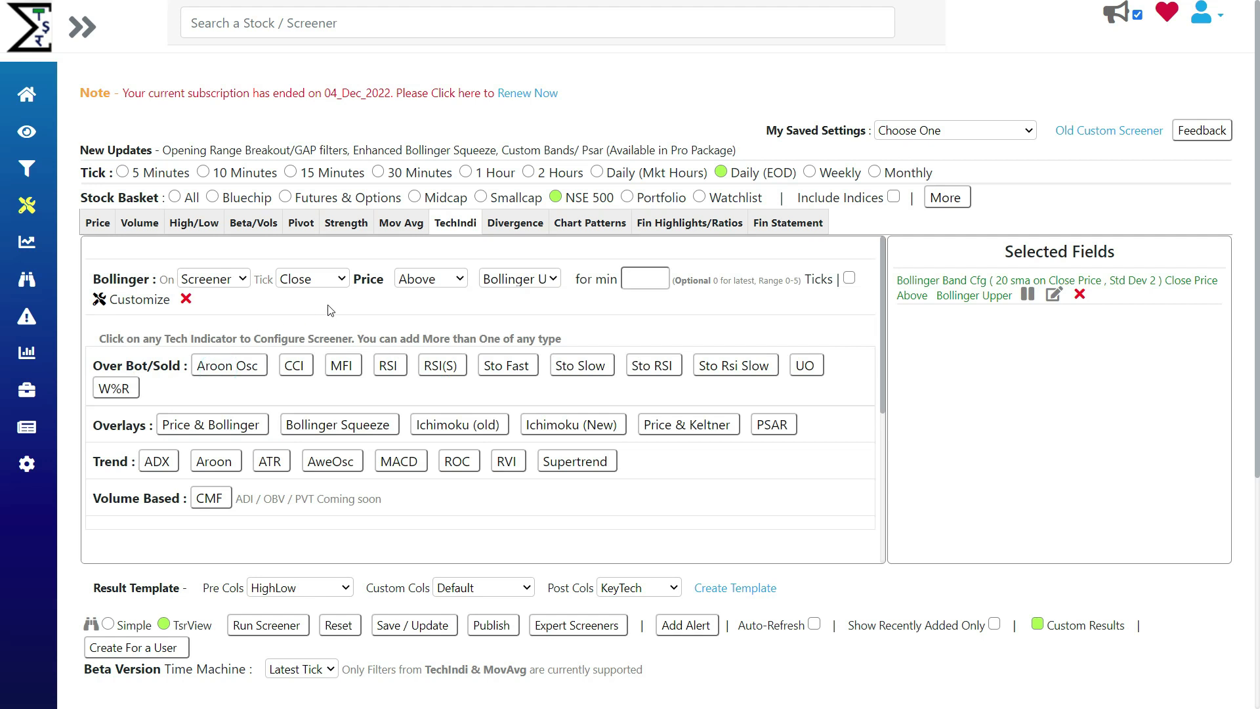
{"action": "left_click", "coordinate": [420, 281]}
{"action": "left_click", "coordinate": [420, 408]}
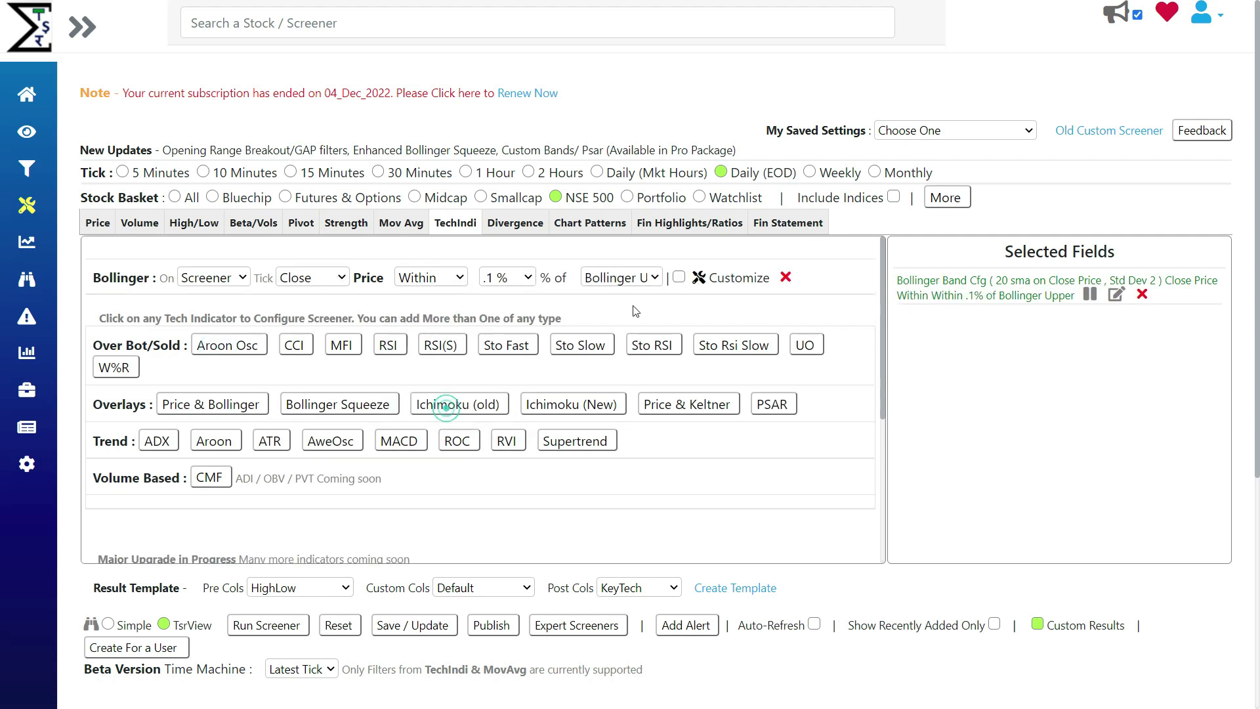
{"action": "left_click", "coordinate": [531, 278]}
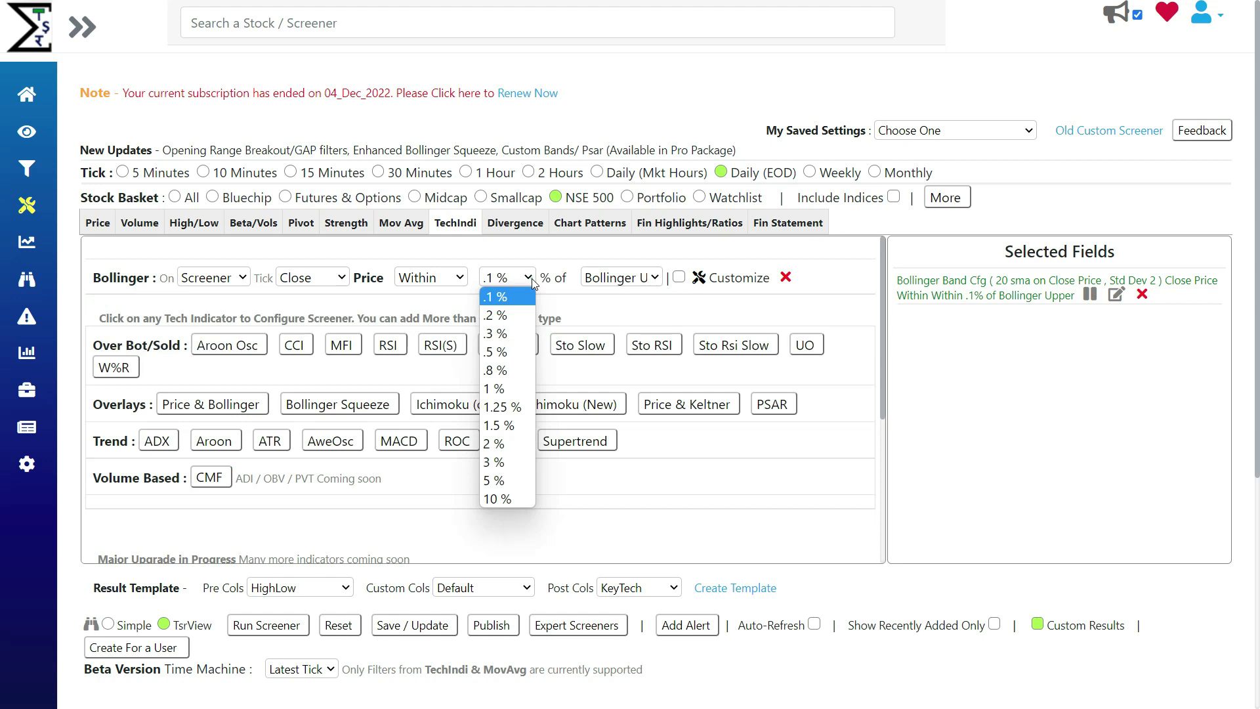
{"action": "left_click", "coordinate": [513, 408]}
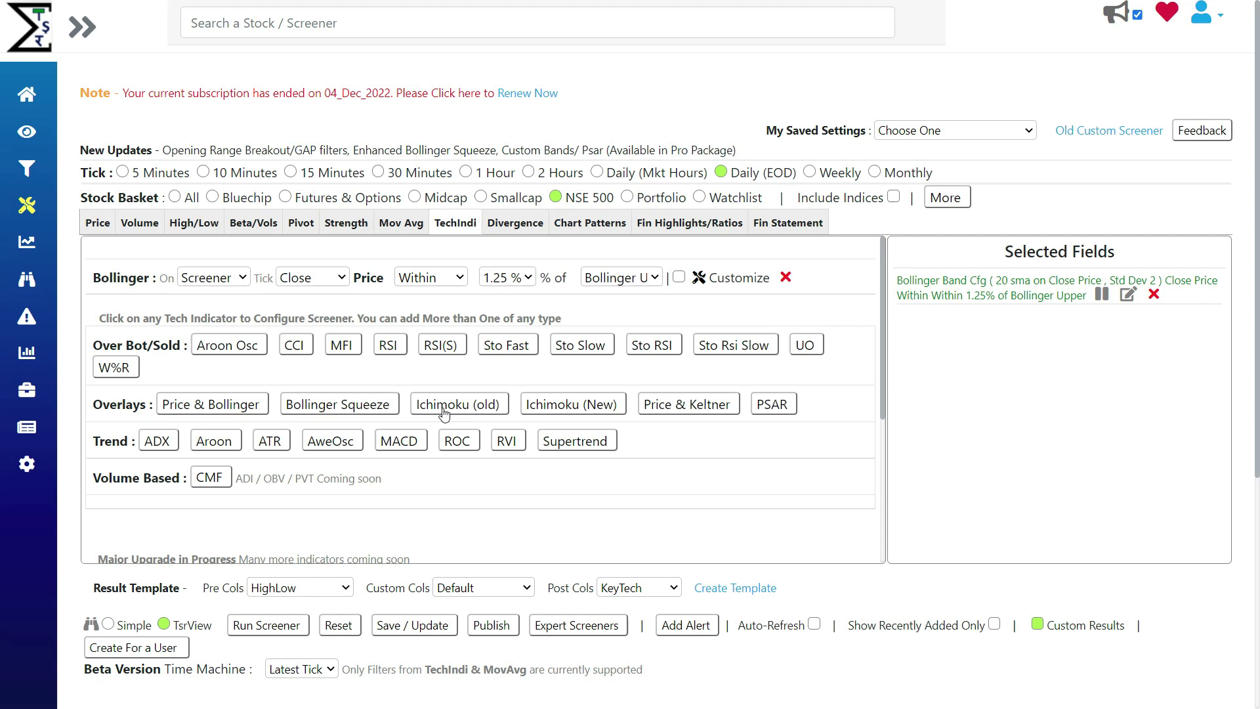
Add a second Price & Bollinger filter for Close Below Bollinger Upper and run the screener
{"action": "left_click", "coordinate": [252, 407]}
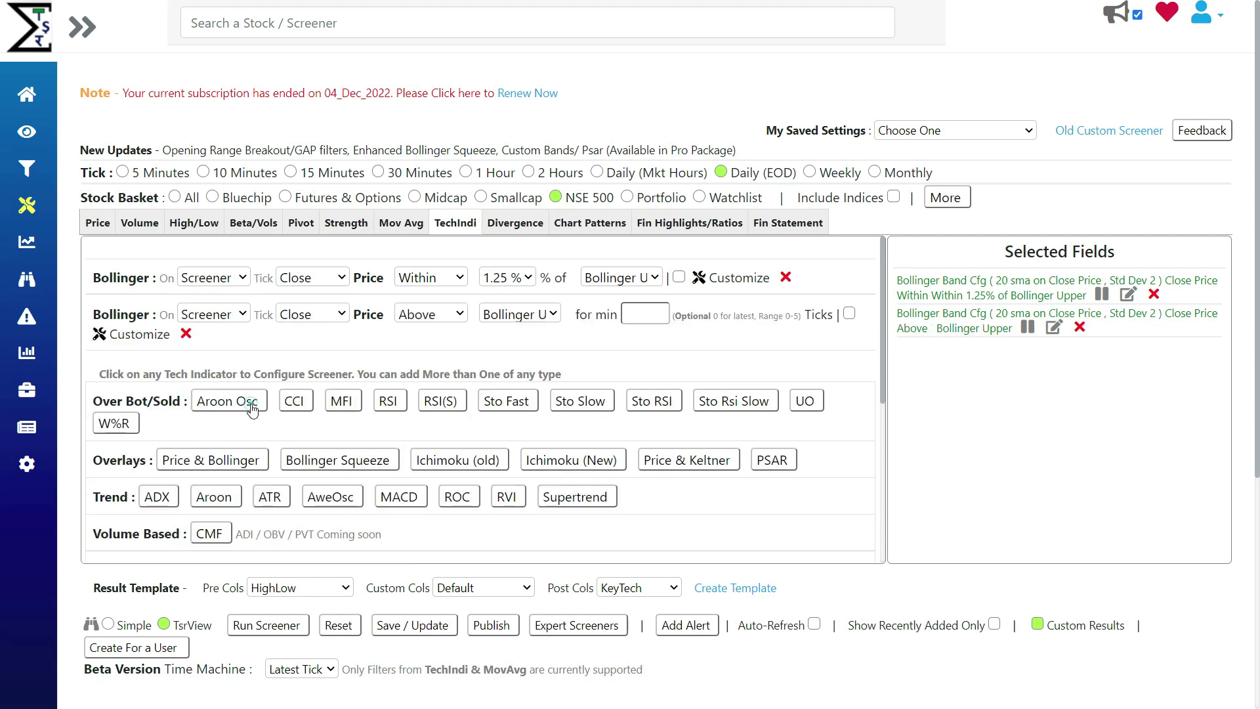
{"action": "left_click", "coordinate": [428, 317]}
{"action": "left_click", "coordinate": [436, 351]}
{"action": "left_click", "coordinate": [502, 315]}
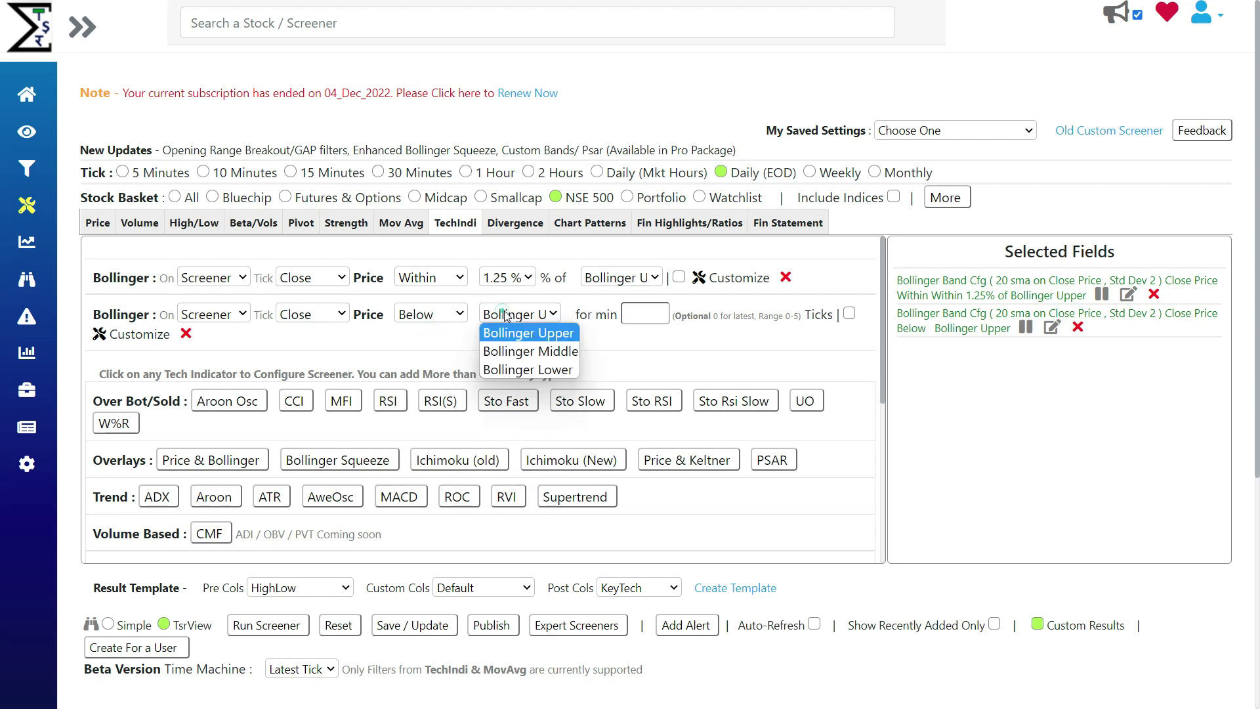
{"action": "left_click", "coordinate": [518, 333]}
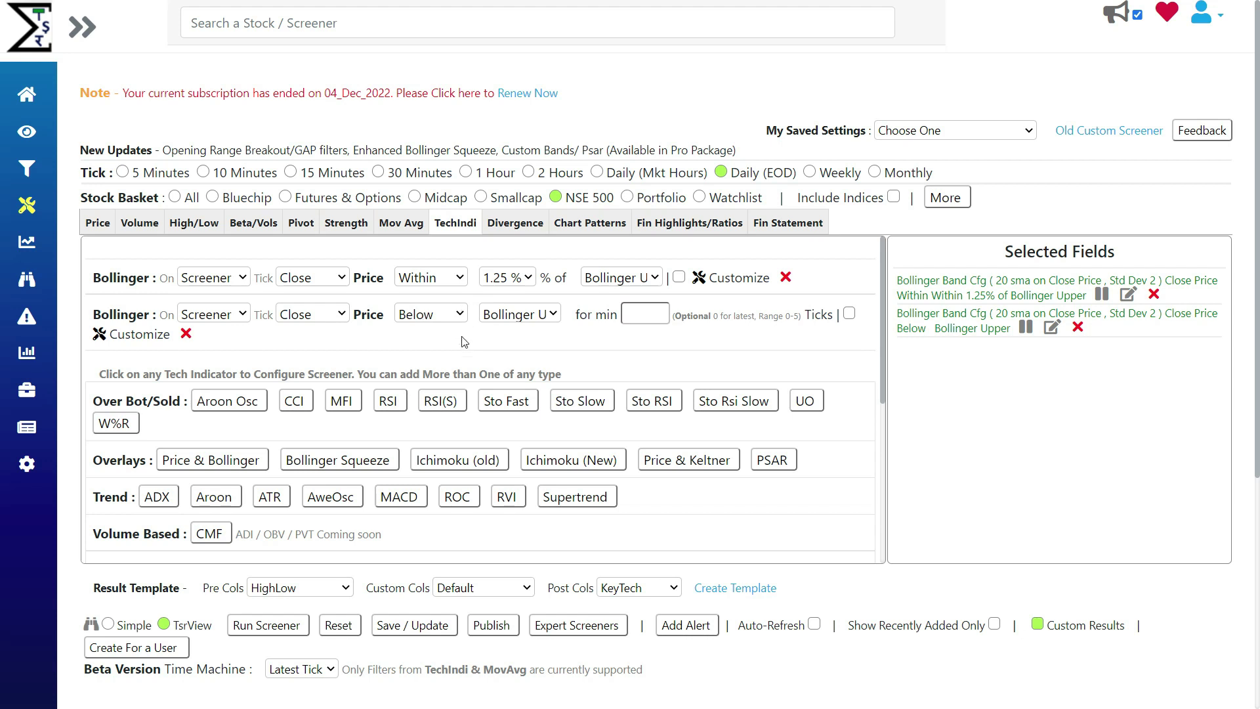
{"action": "left_click", "coordinate": [287, 626]}
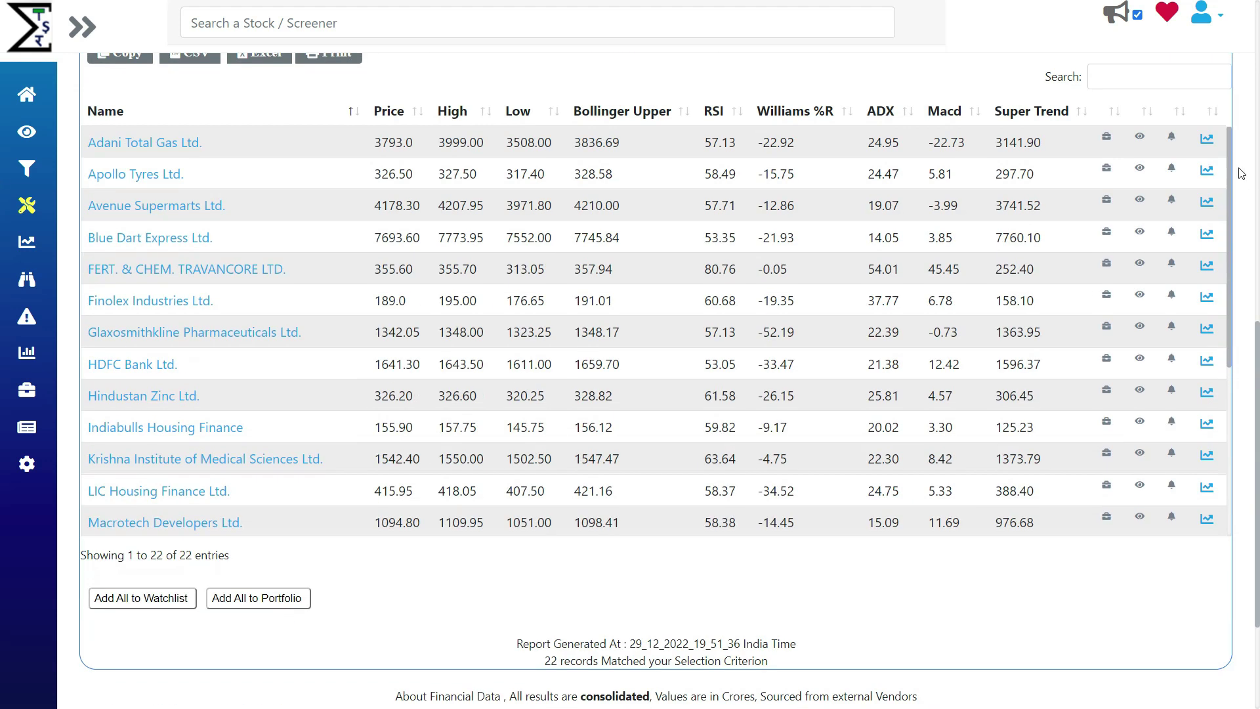
View the Adani Total Gas and Apollo Tyres charts from the results and close the chart
{"action": "left_click", "coordinate": [1207, 138]}
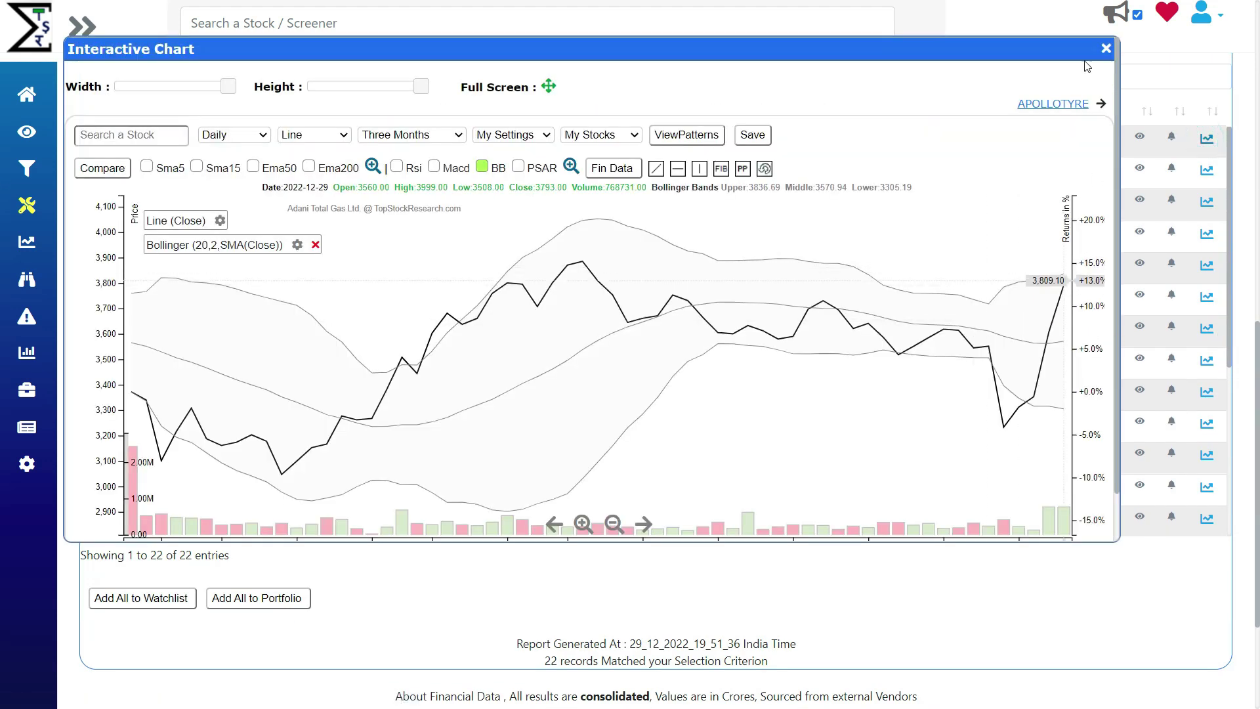
{"action": "left_click", "coordinate": [1046, 103]}
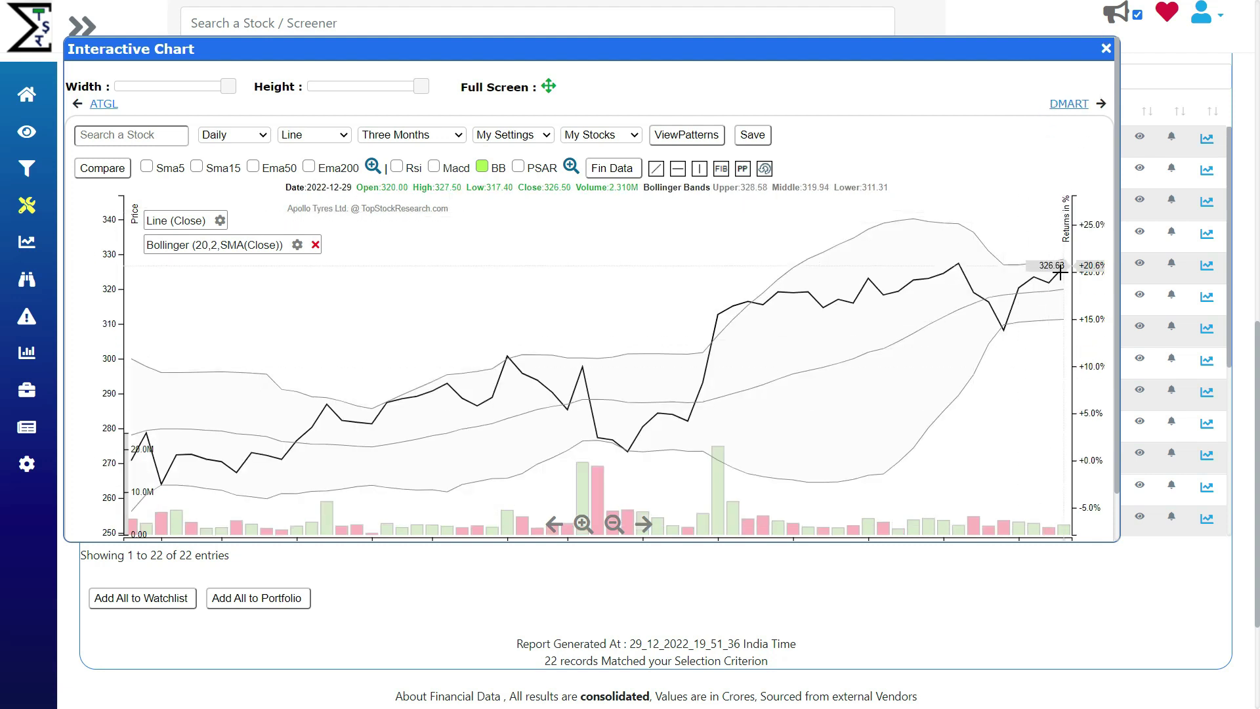
{"action": "left_click", "coordinate": [1104, 49]}
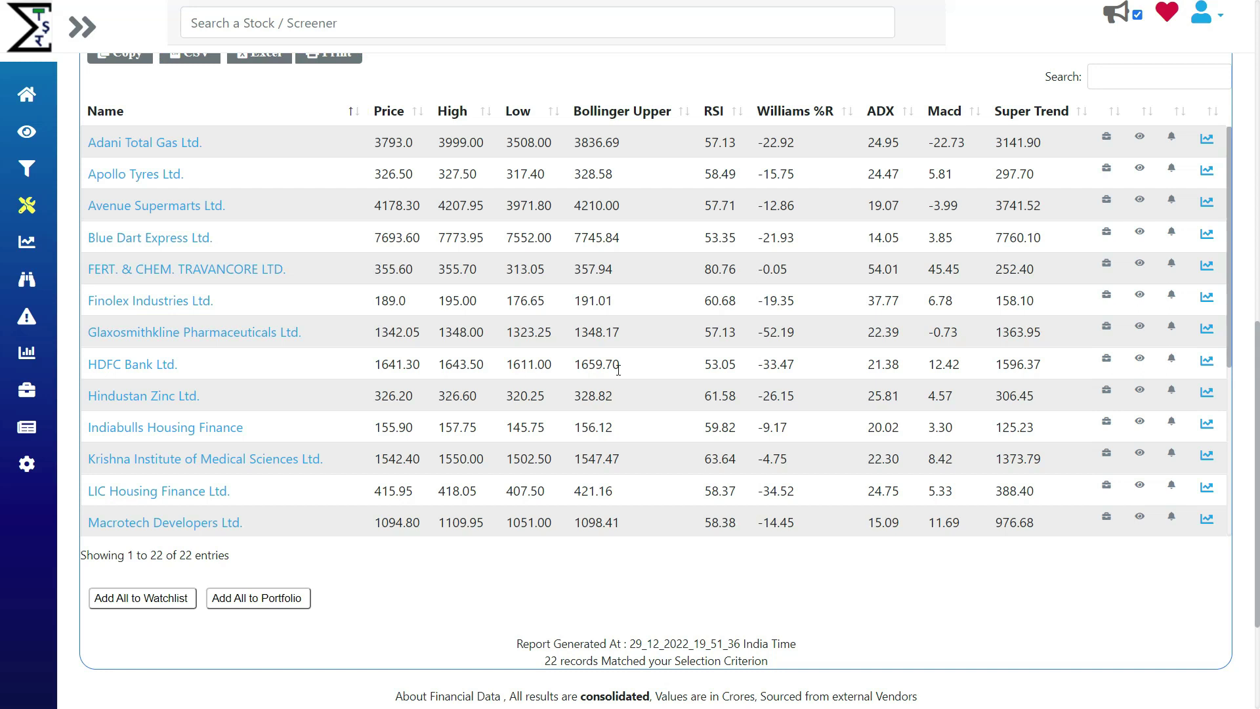
Add an OHLC Trending price filter for Close in Rising Trend for minimum 3 ticks and rerun the screener
{"action": "scroll", "coordinate": [619, 369], "scroll_direction": "up", "scroll_amount": 10}
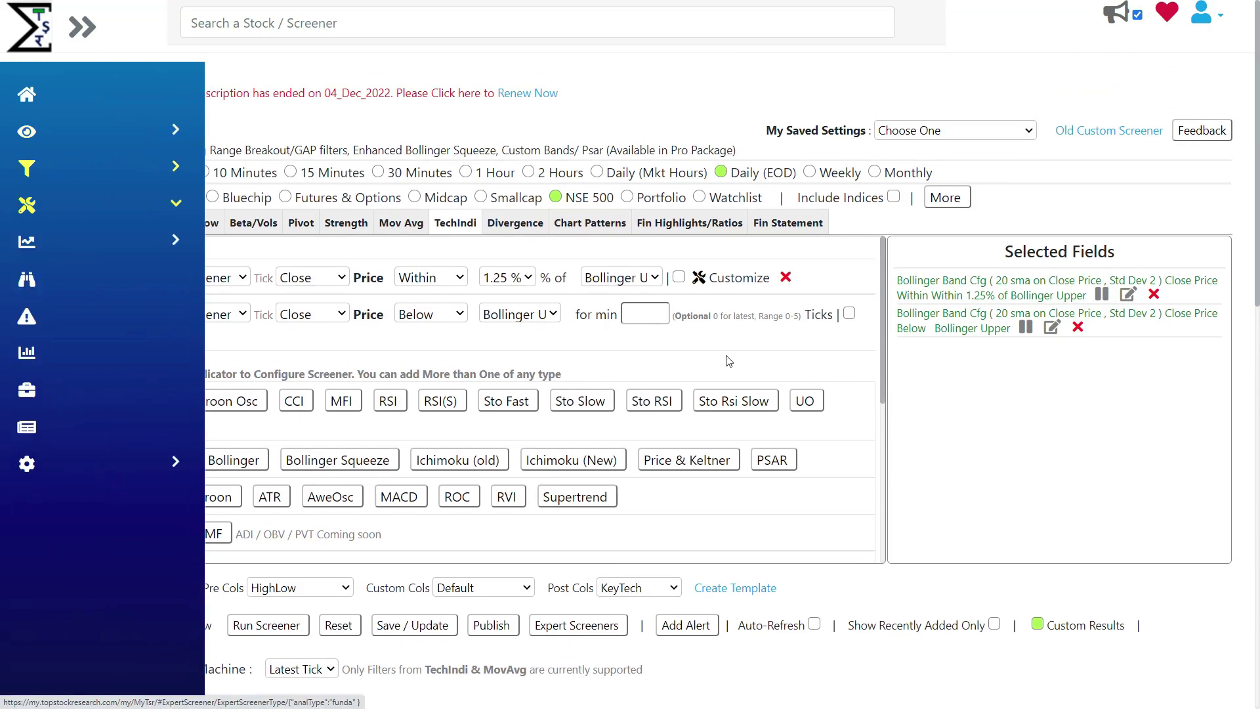
{"action": "left_click", "coordinate": [98, 223]}
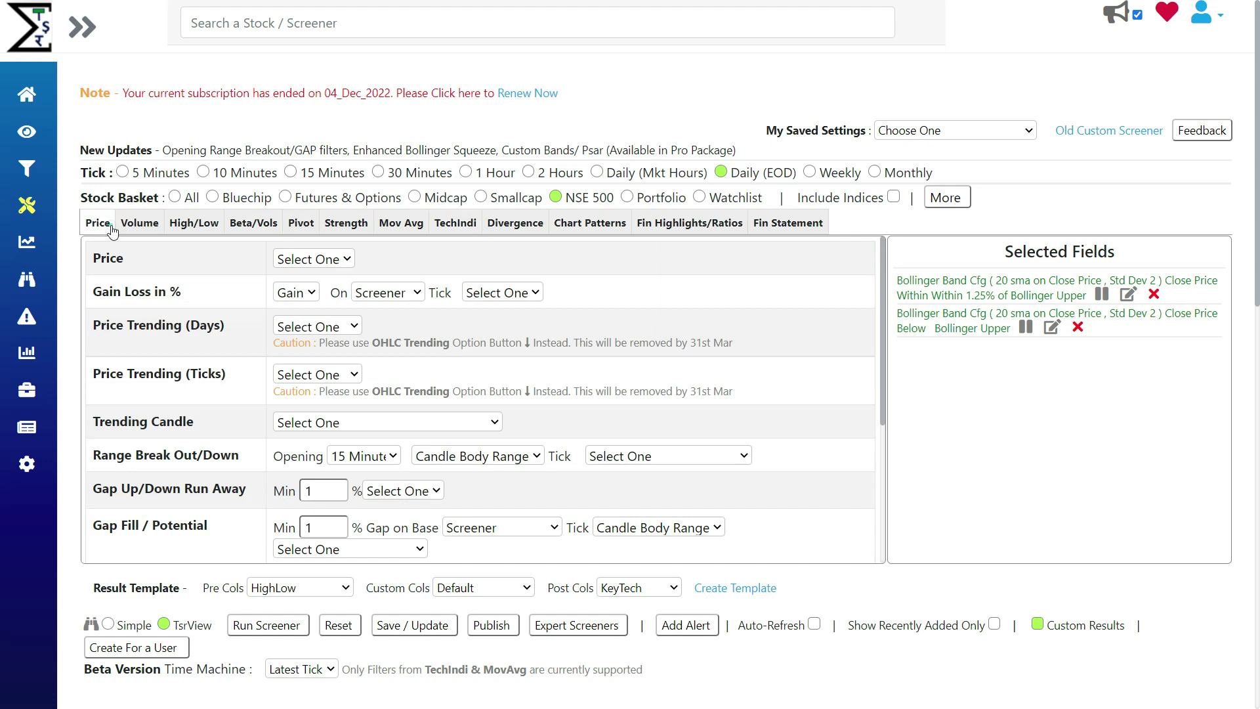
{"action": "scroll", "coordinate": [98, 457], "scroll_direction": "down", "scroll_amount": 4}
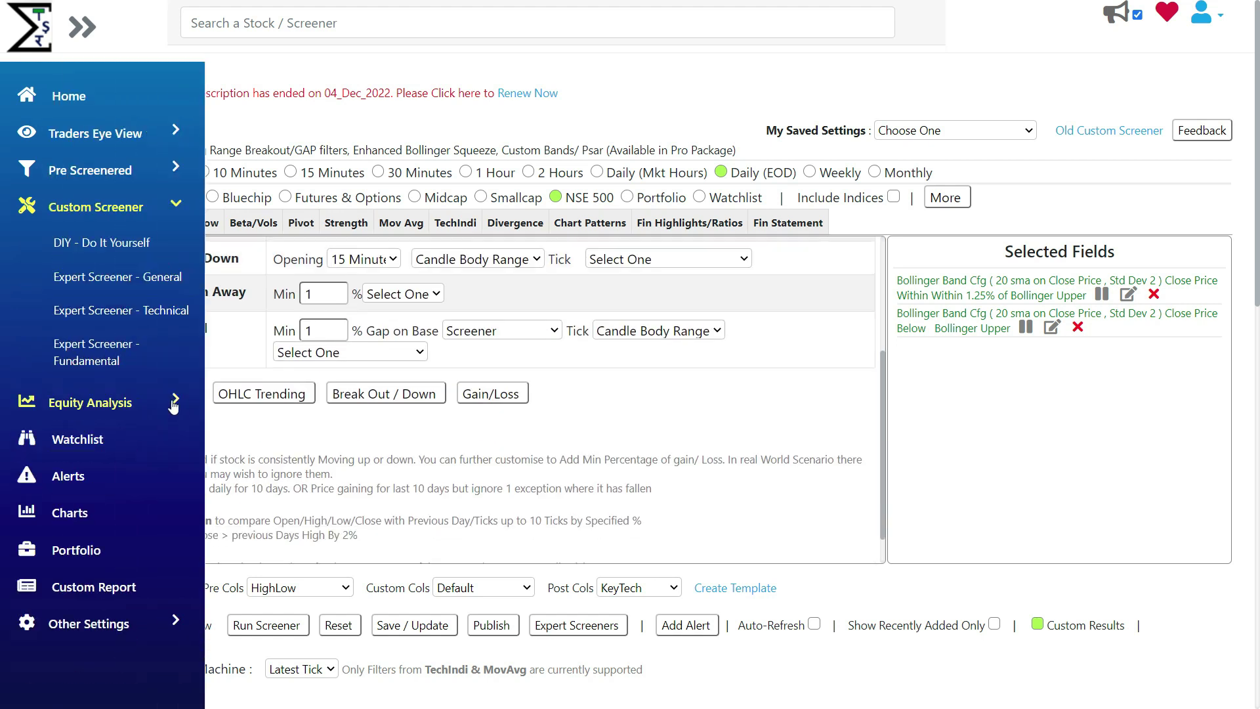
{"action": "left_click", "coordinate": [242, 398]}
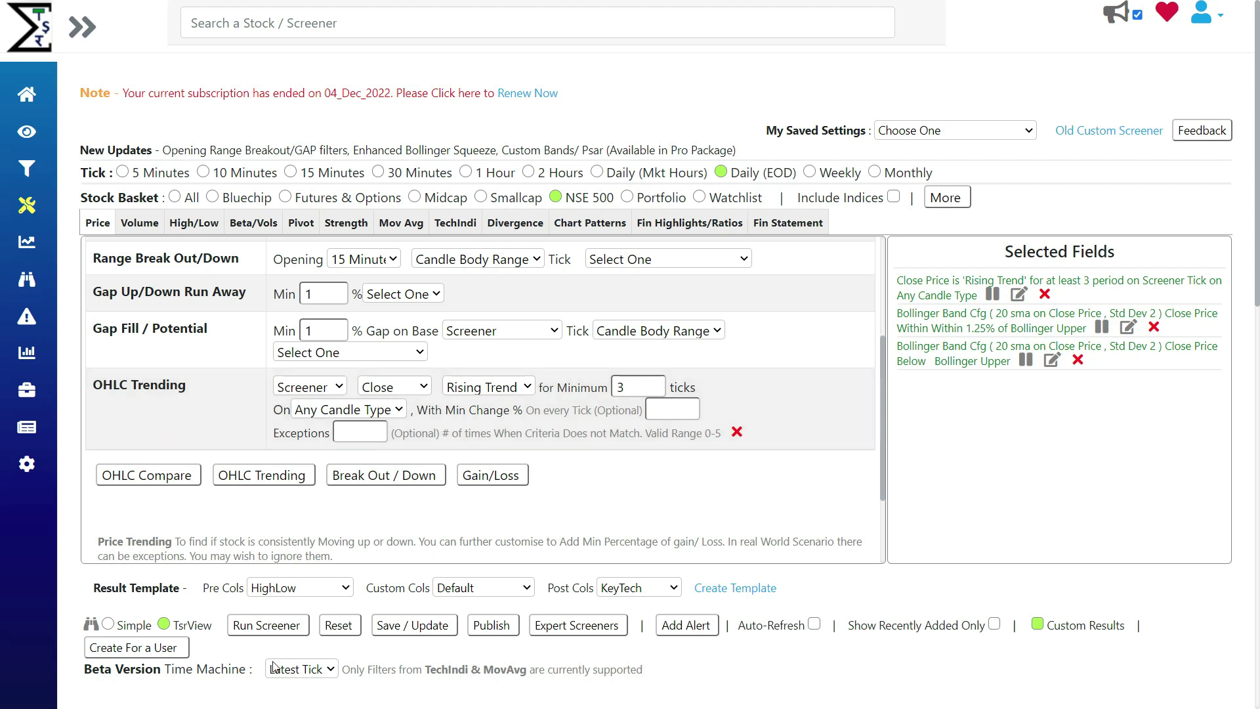
{"action": "left_click", "coordinate": [267, 625]}
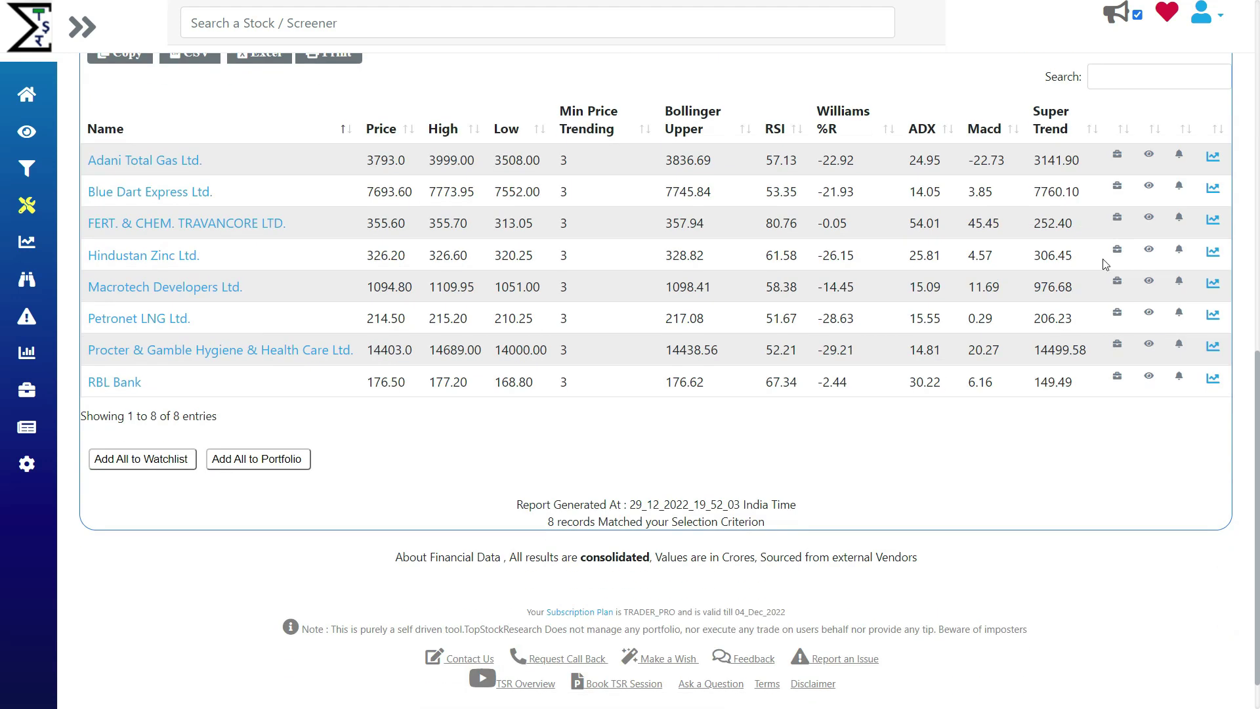
Examine the latest candles against the Bollinger Bands on the Adani Total Gas, Blue Dart and FACT charts
{"action": "left_click", "coordinate": [1214, 158]}
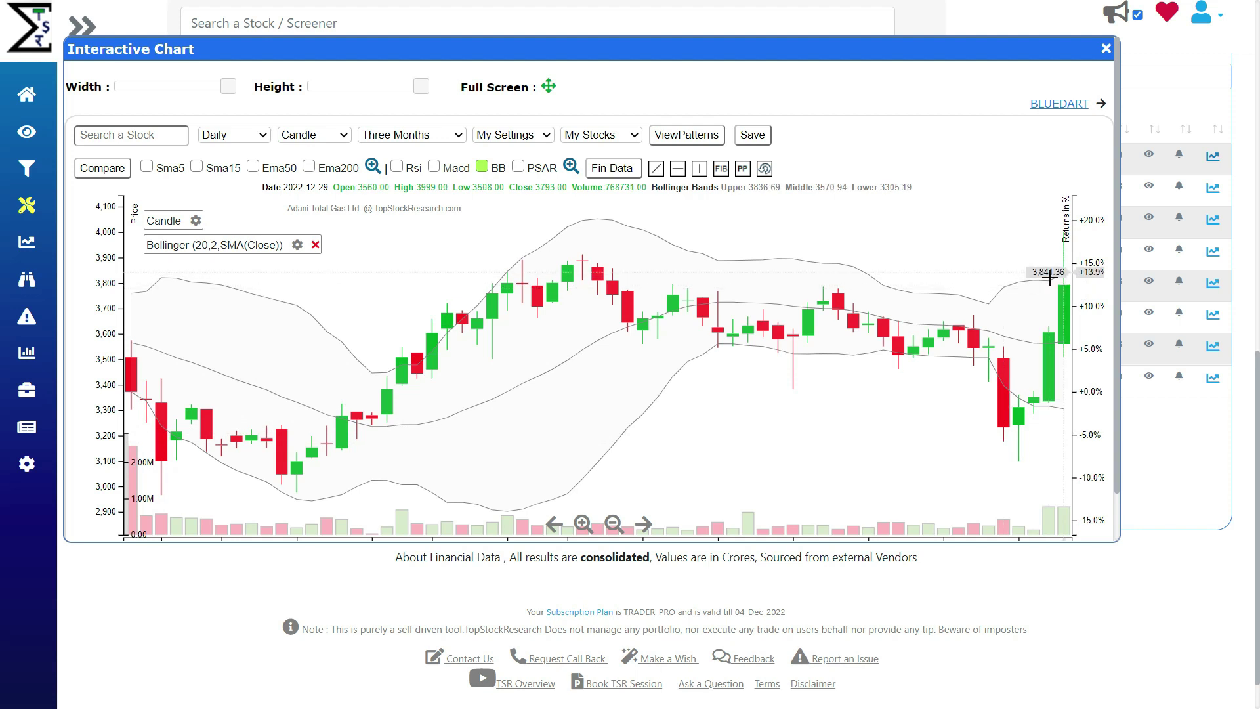
{"action": "left_click", "coordinate": [1057, 105]}
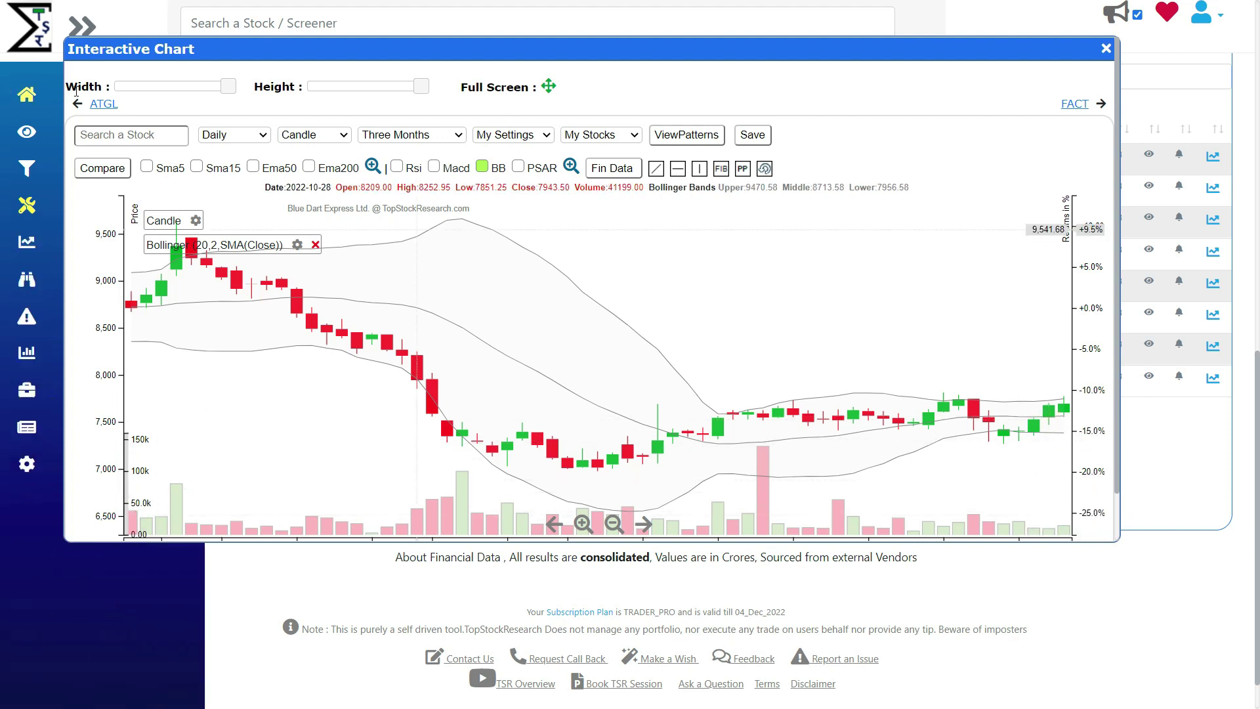
{"action": "left_click", "coordinate": [103, 104]}
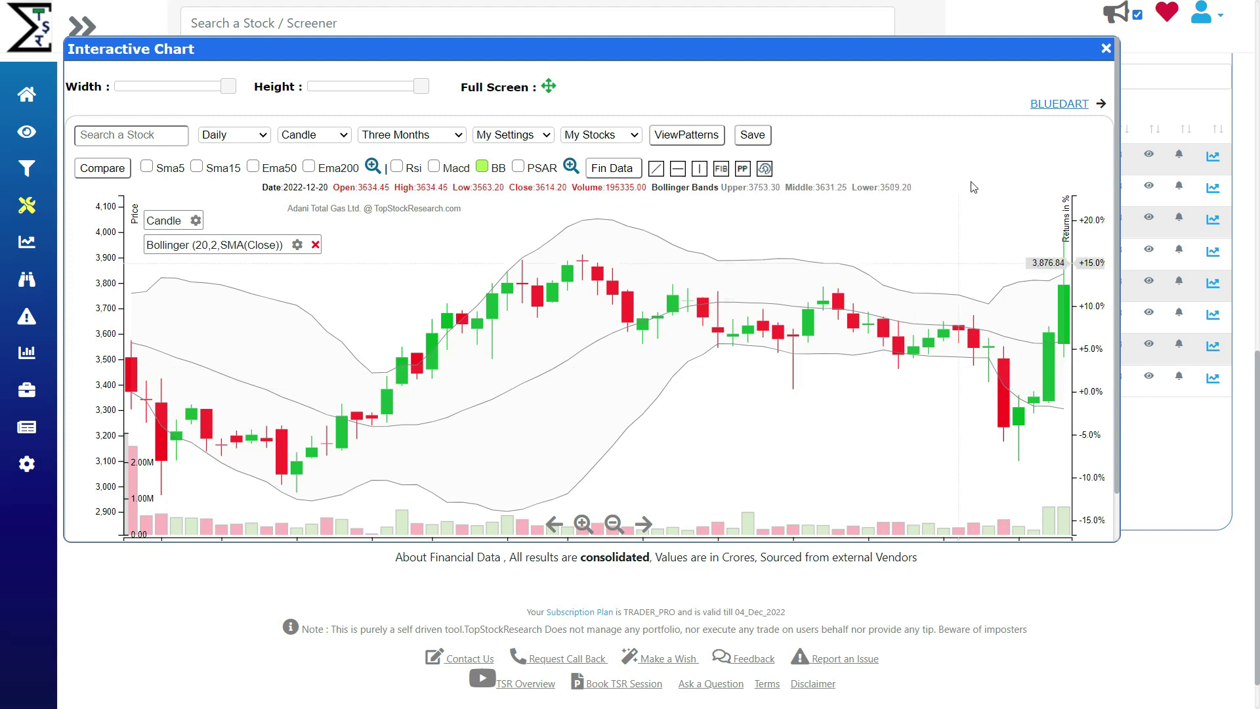
{"action": "left_click", "coordinate": [1055, 106]}
{"action": "left_click", "coordinate": [1058, 106]}
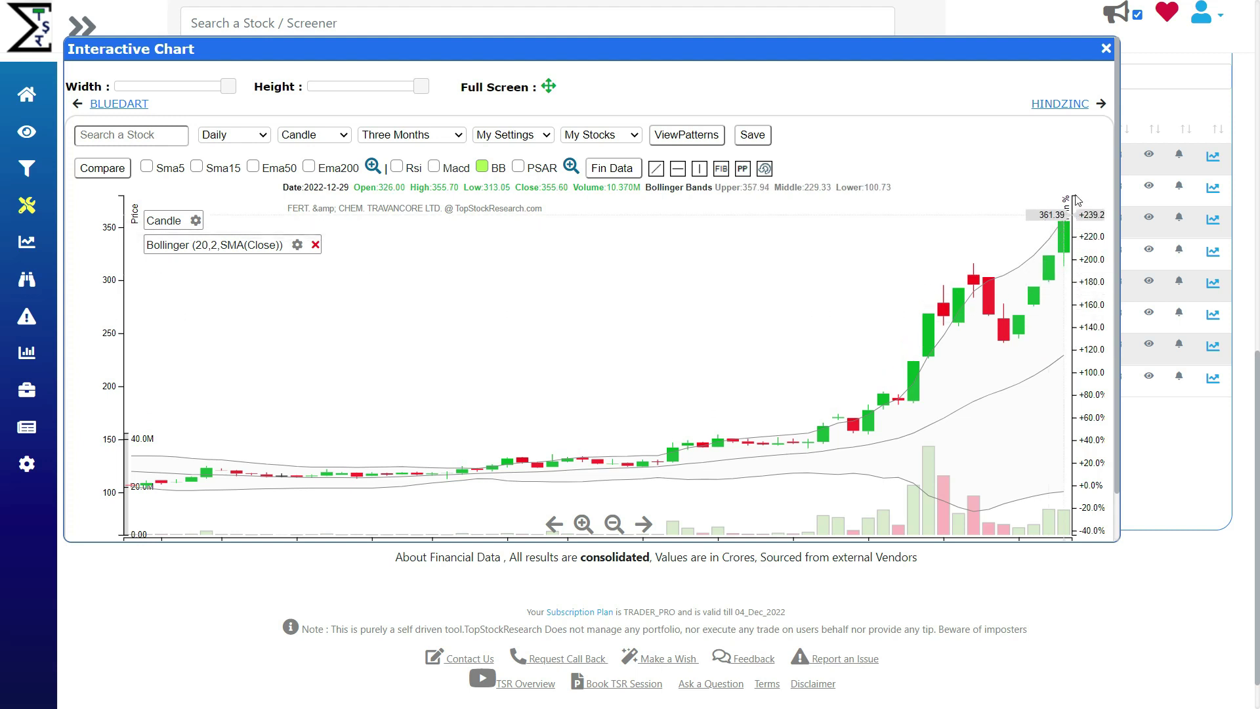
Examine the Hindustan Zinc chart, including the price moves around the Bollinger Bands in earlier months
{"action": "left_click", "coordinate": [1071, 104]}
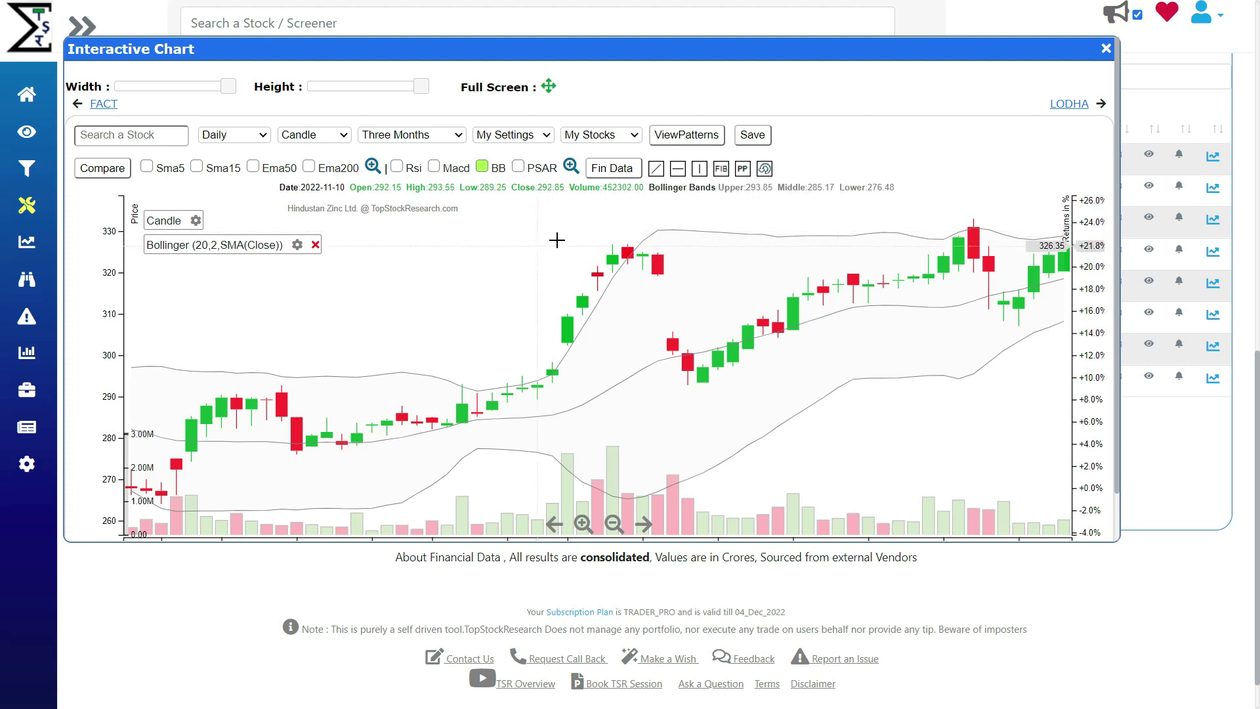
{"action": "left_click_drag", "start_coordinate": [655, 273], "coordinate": [765, 243]}
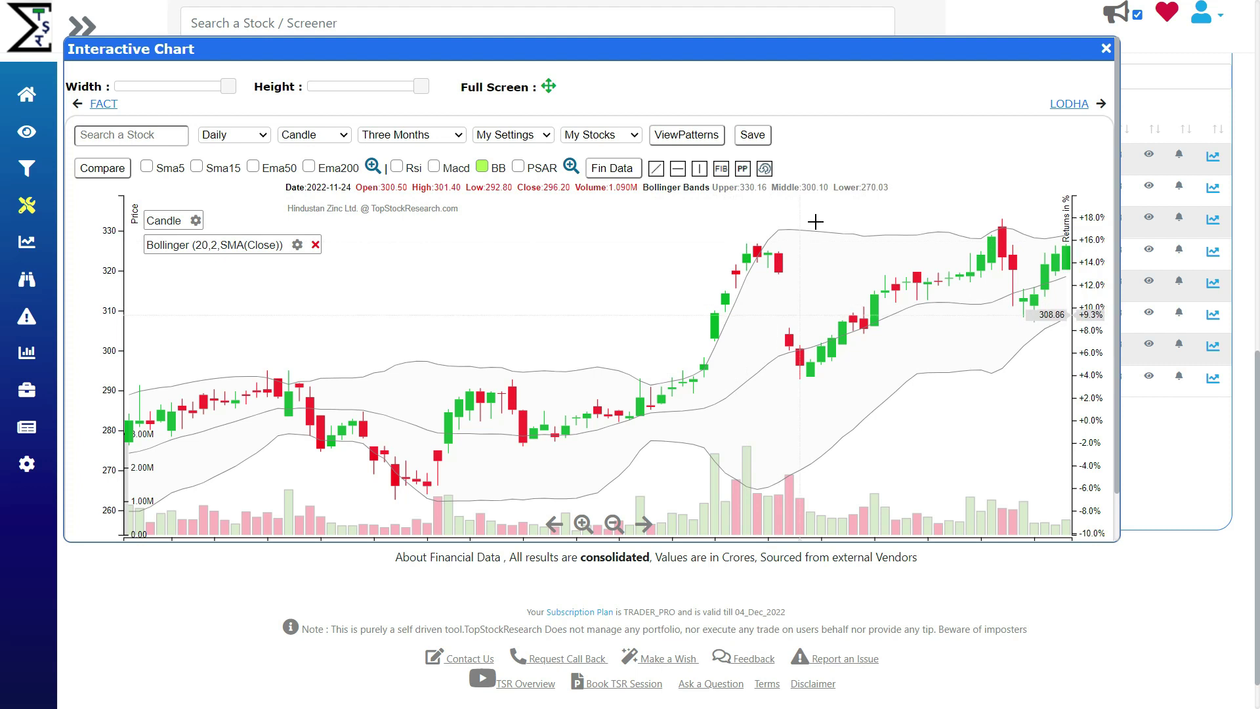
{"action": "scroll", "coordinate": [772, 332], "scroll_direction": "down", "scroll_amount": 2}
{"action": "scroll", "coordinate": [771, 331], "scroll_direction": "down", "scroll_amount": 2}
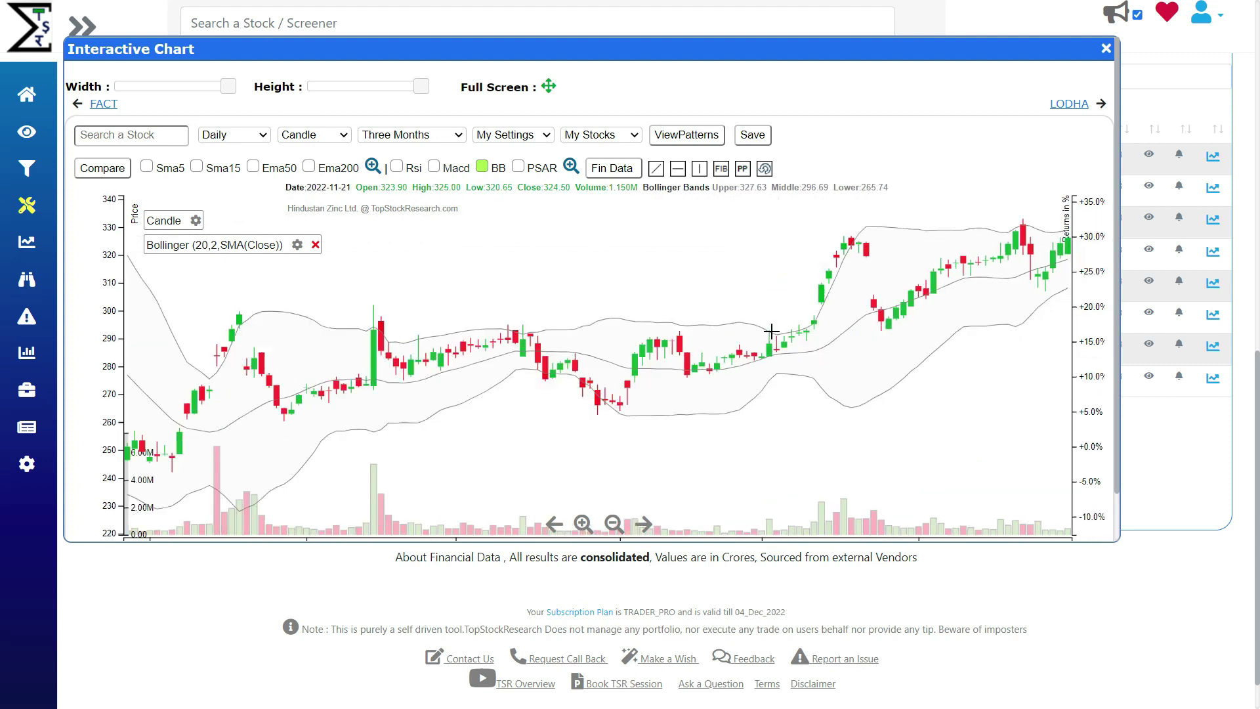
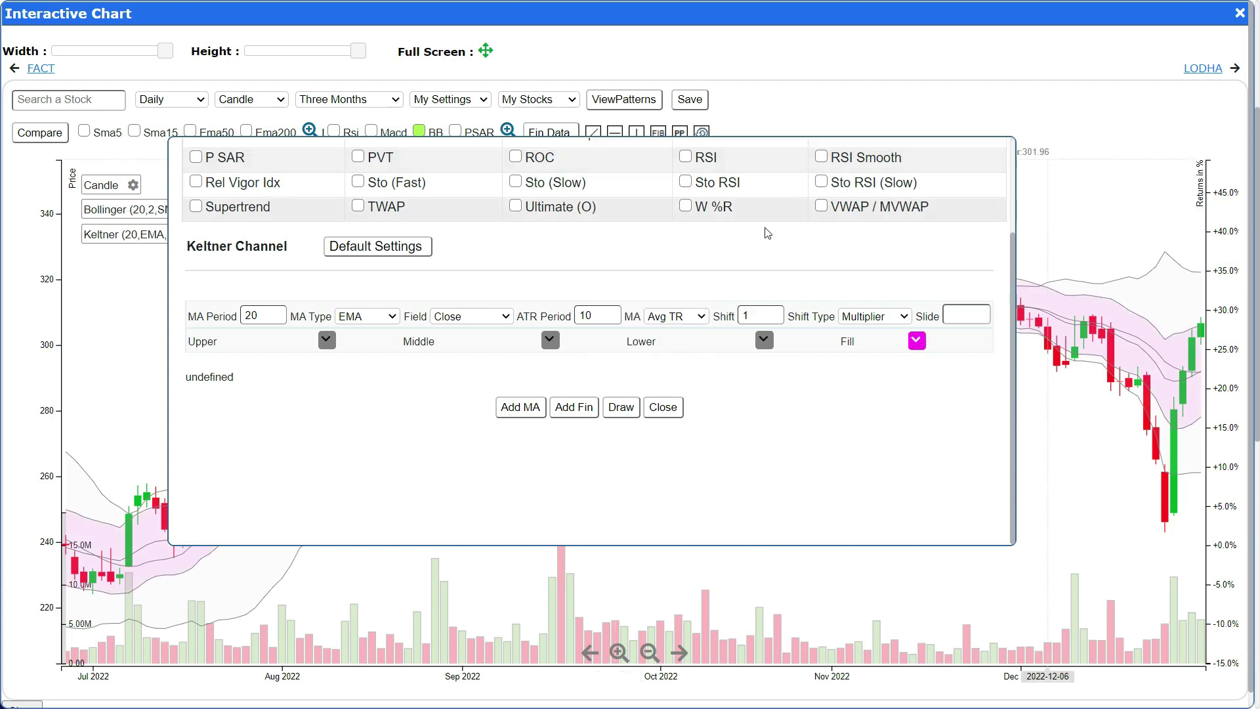
Set the Bollinger Bands fill colour to green on the Poonawalla Fincorp chart and close the chart
{"action": "scroll", "coordinate": [574, 231], "scroll_direction": "up", "scroll_amount": 2}
{"action": "left_click", "coordinate": [549, 208]}
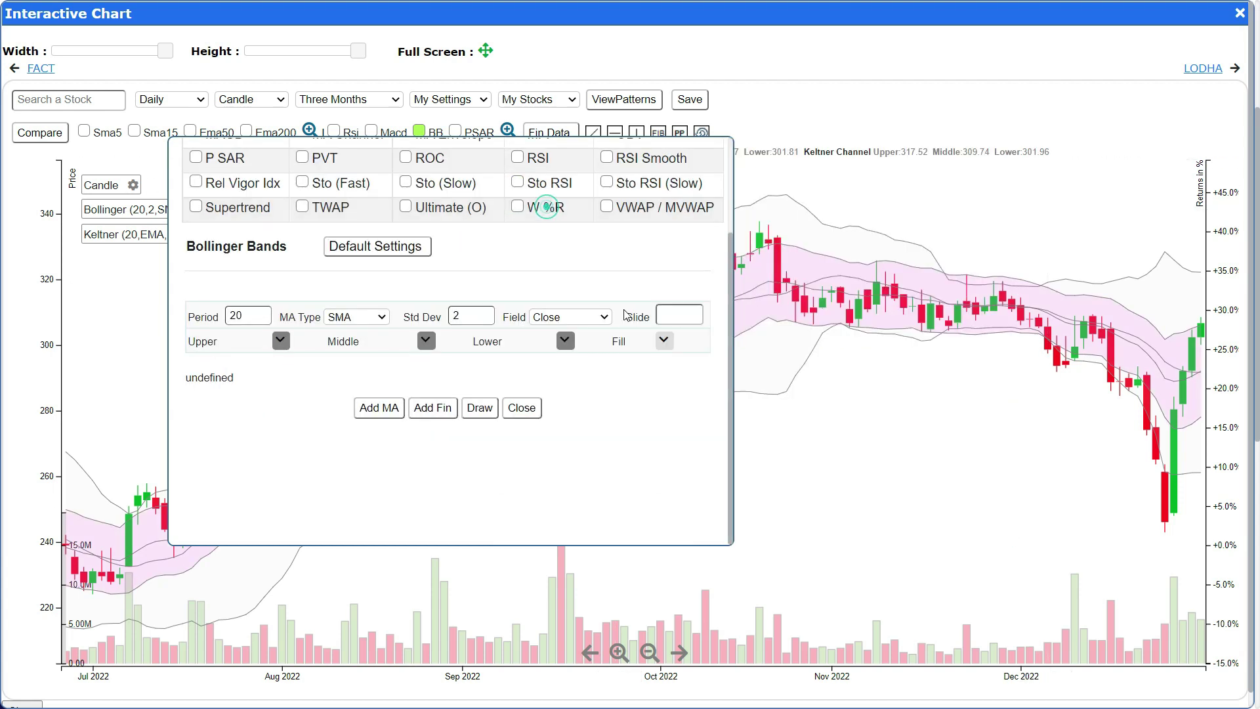
{"action": "left_click", "coordinate": [664, 341]}
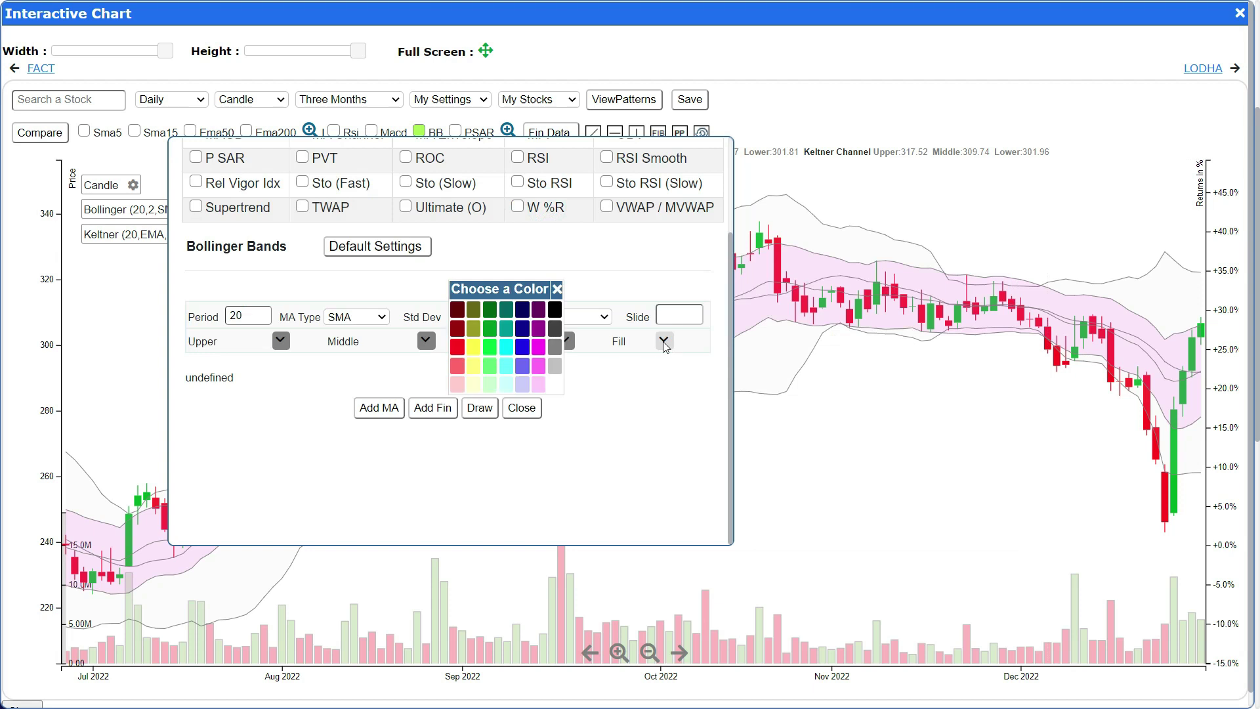
{"action": "left_click", "coordinate": [491, 350]}
{"action": "left_click", "coordinate": [519, 408]}
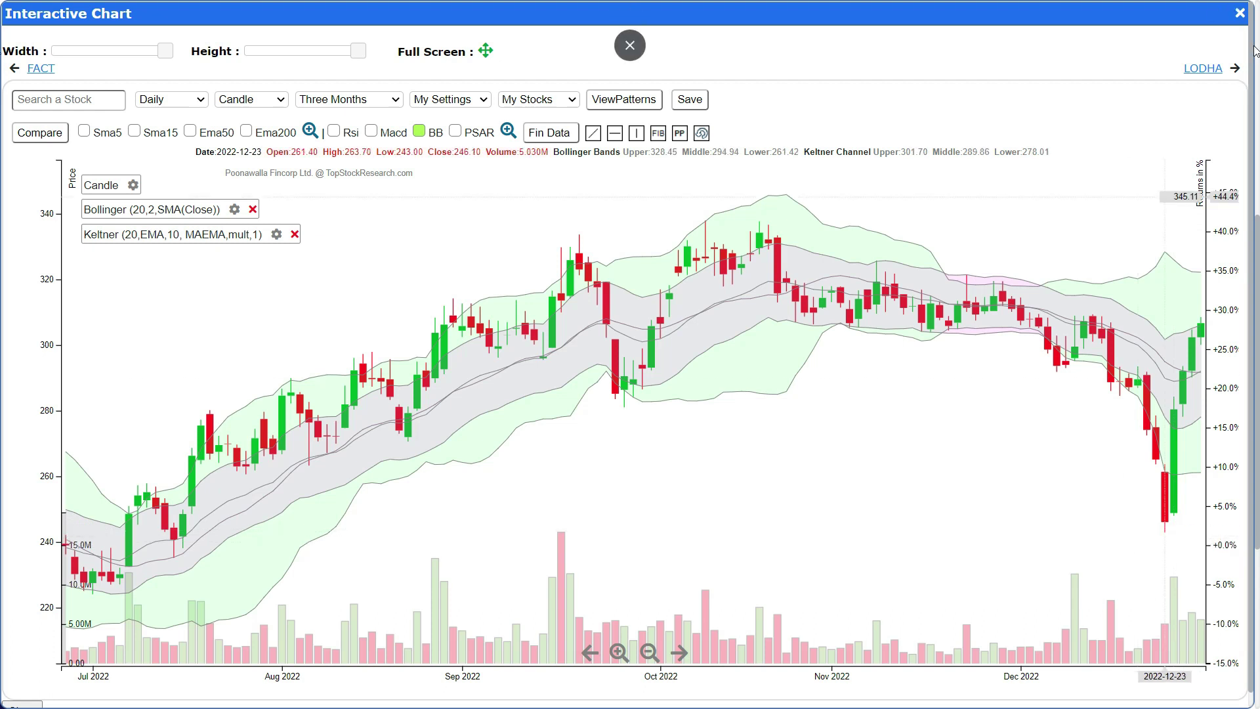
{"action": "left_click", "coordinate": [1240, 12]}
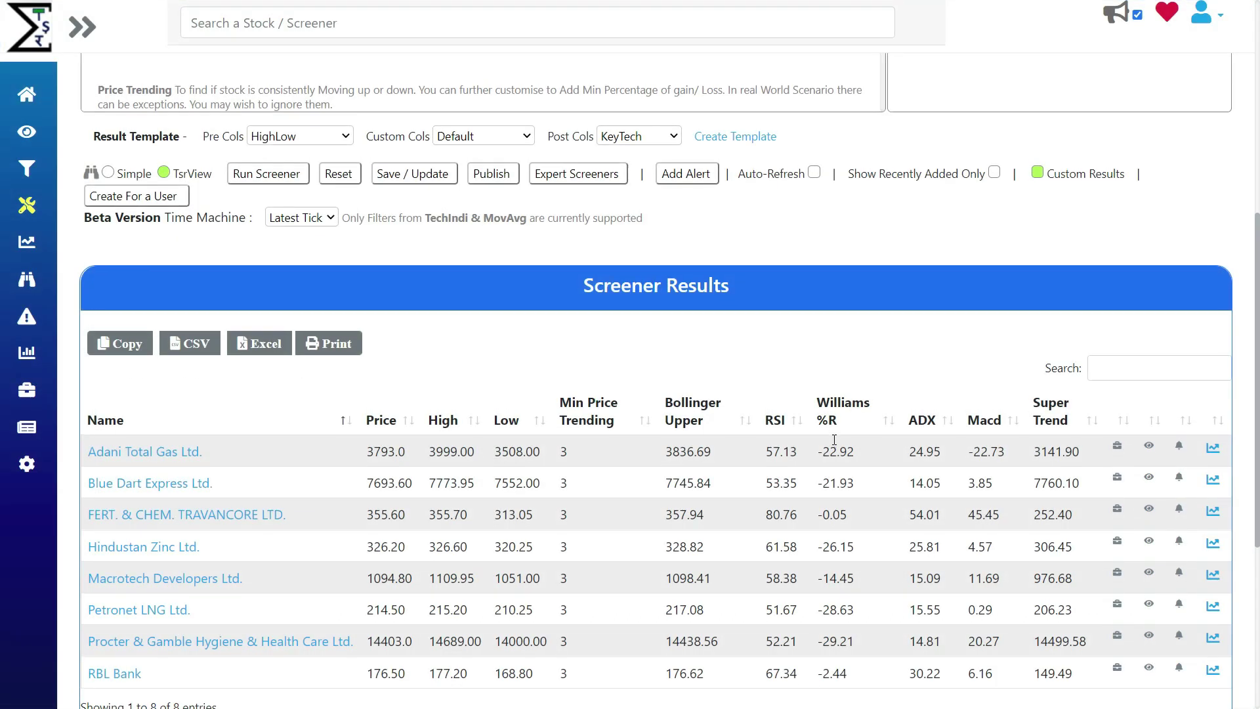
Reset all filters, add a Bollinger Squeeze filter set to Within Ketlner/Atr, and run the screener
{"action": "scroll", "coordinate": [834, 439], "scroll_direction": "up", "scroll_amount": 7}
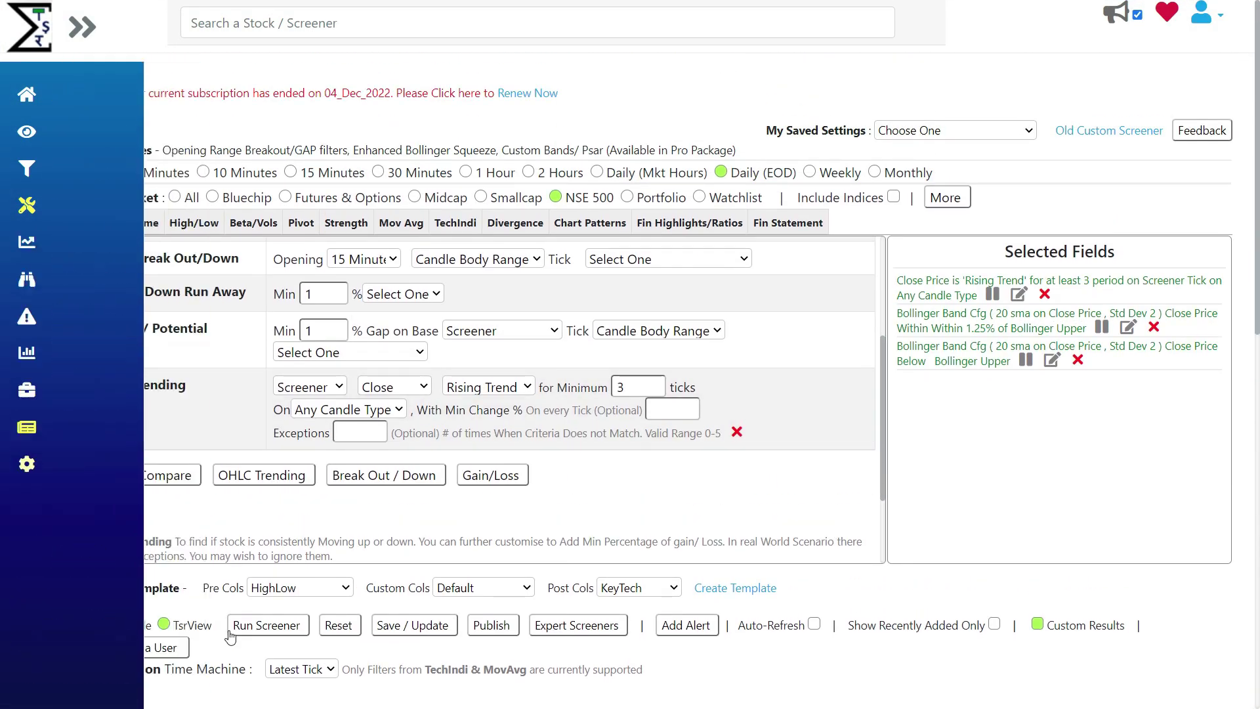
{"action": "left_click", "coordinate": [334, 627]}
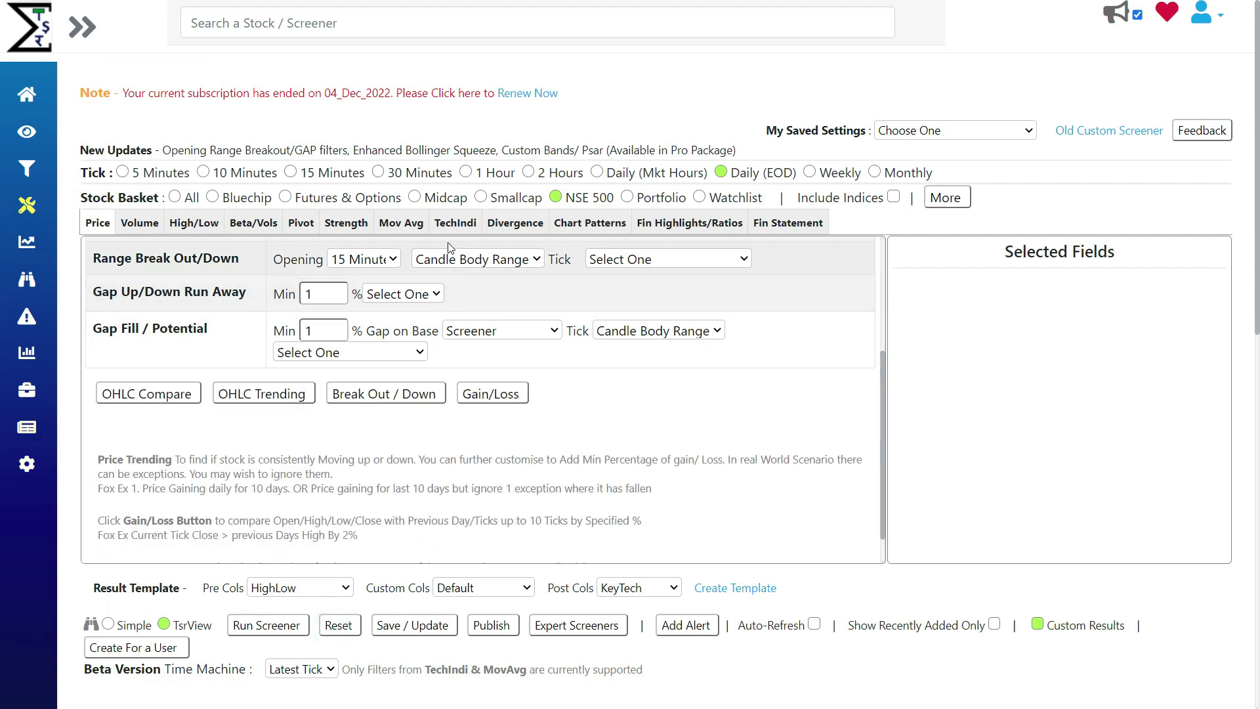
{"action": "left_click", "coordinate": [461, 218]}
{"action": "scroll", "coordinate": [422, 404], "scroll_direction": "up", "scroll_amount": 3}
{"action": "left_click", "coordinate": [371, 370]}
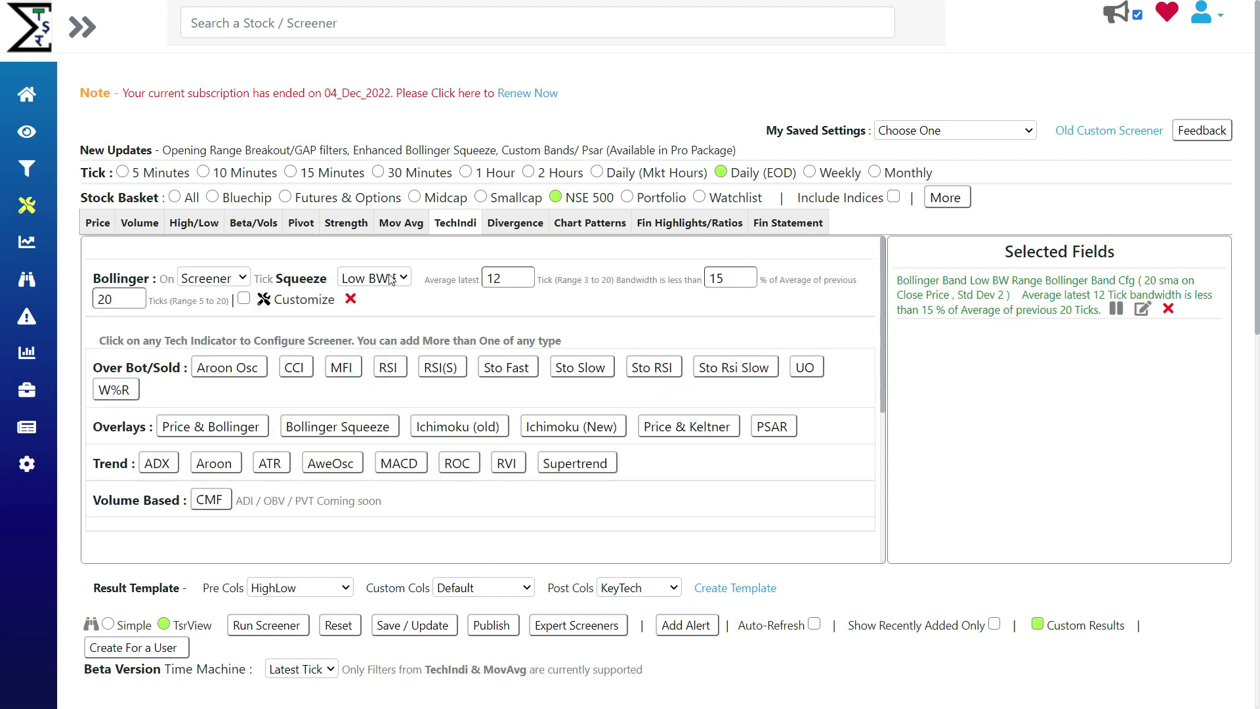
{"action": "left_click", "coordinate": [391, 279]}
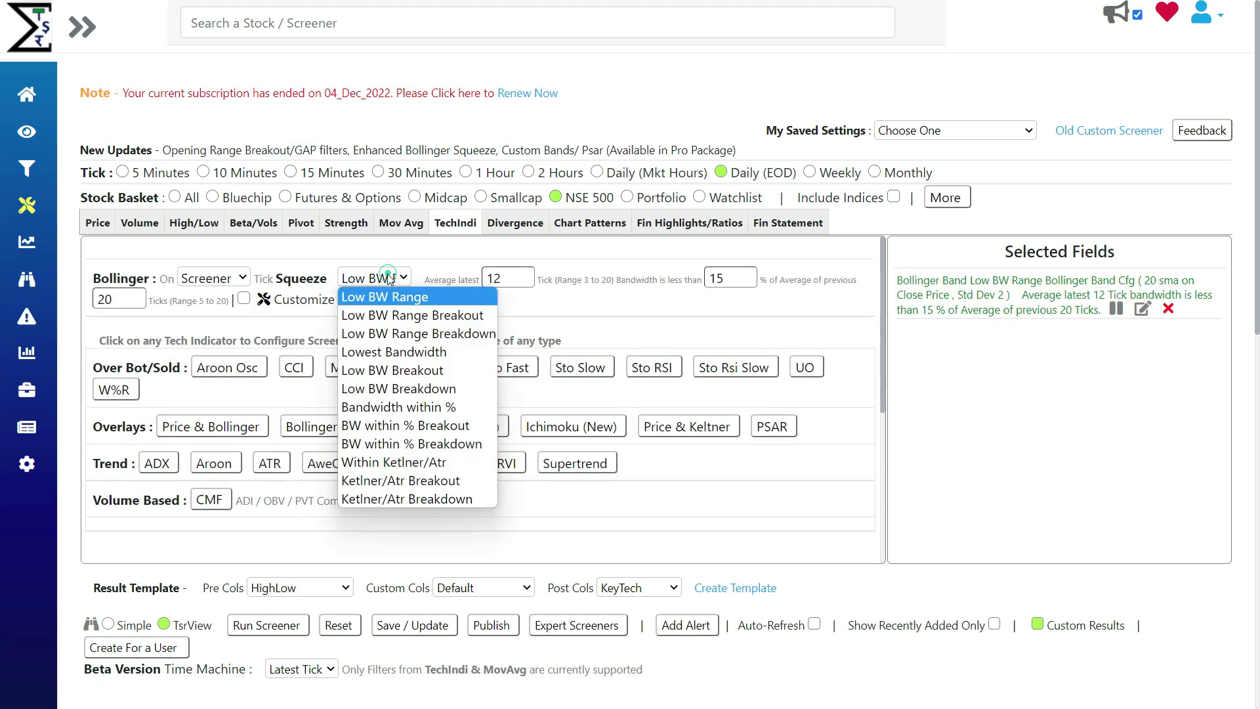
{"action": "left_click", "coordinate": [430, 463]}
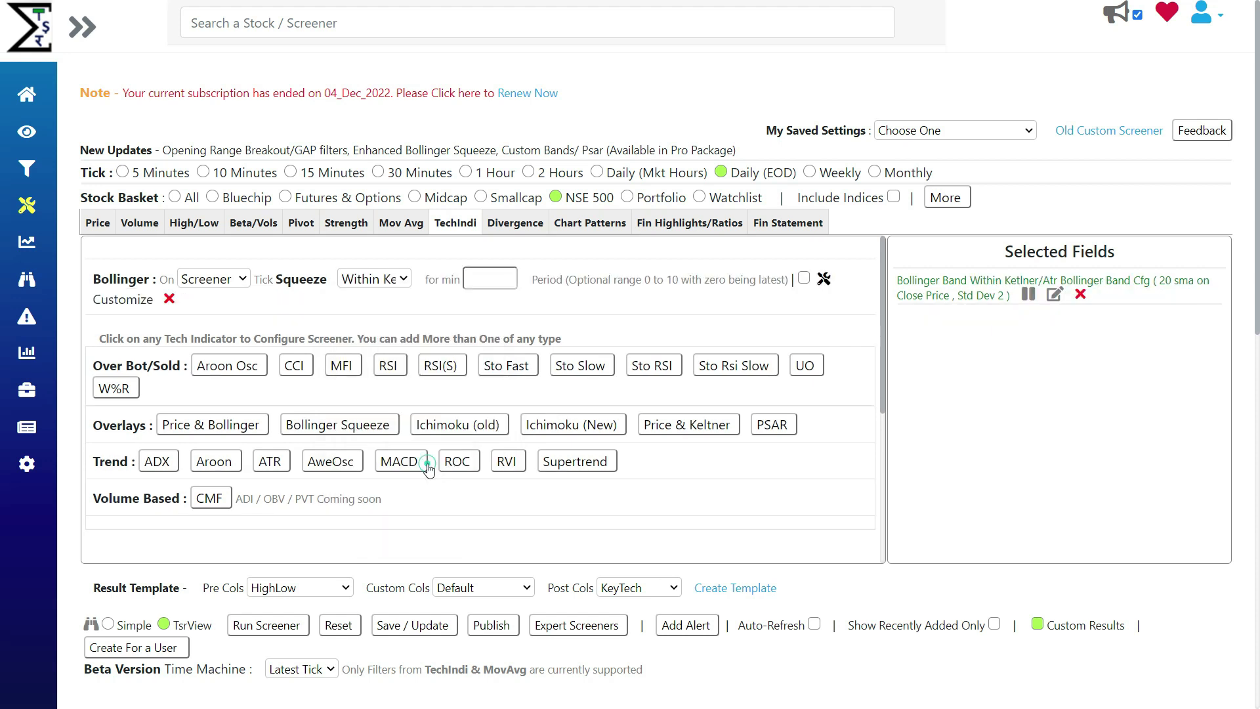
{"action": "left_click", "coordinate": [262, 626]}
Open the Alembic Pharmaceuticals chart and set its Bollinger Bands fill colour to green in the technical indicator settings
{"action": "left_click", "coordinate": [1202, 141]}
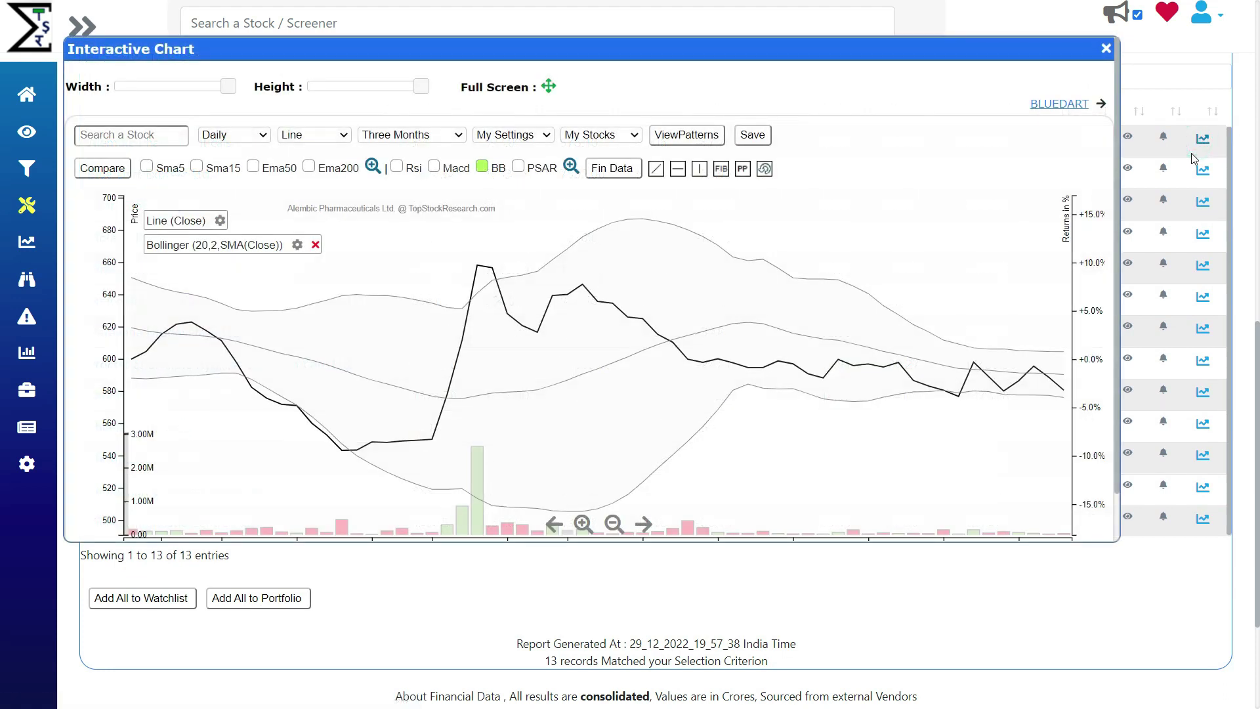
{"action": "left_click", "coordinate": [571, 168]}
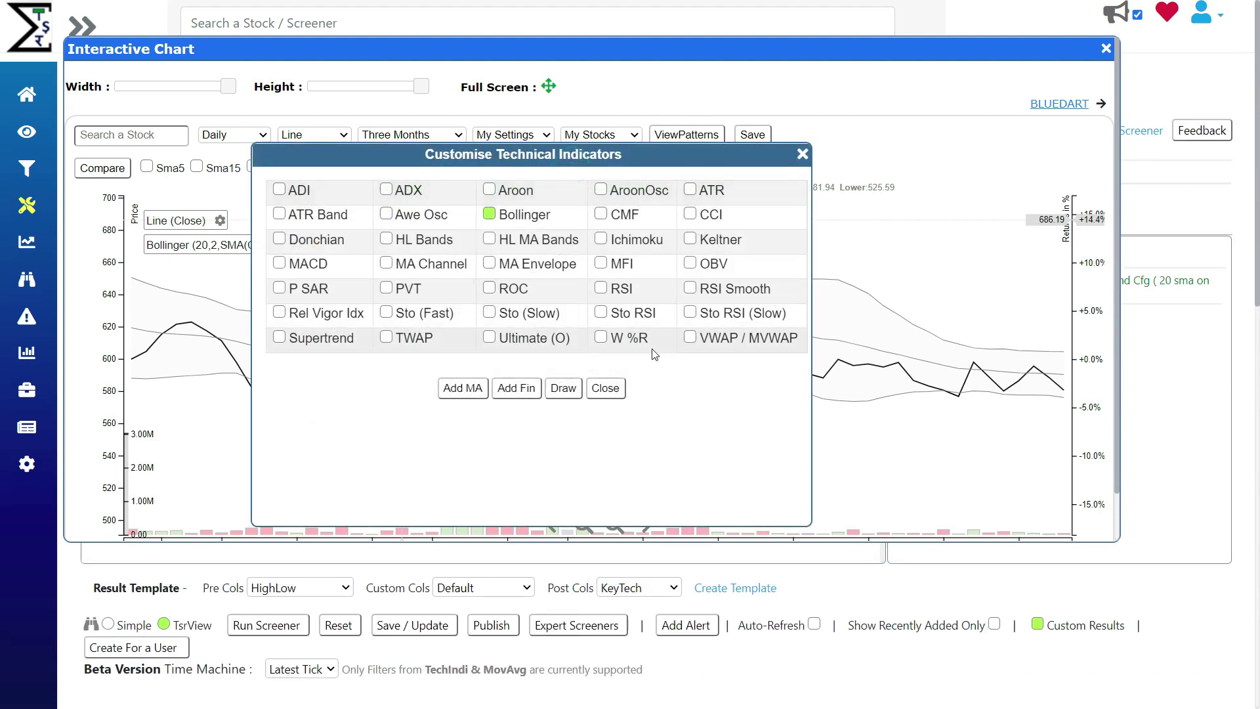
{"action": "left_click", "coordinate": [546, 216]}
{"action": "left_click", "coordinate": [748, 346]}
{"action": "left_click", "coordinate": [622, 354]}
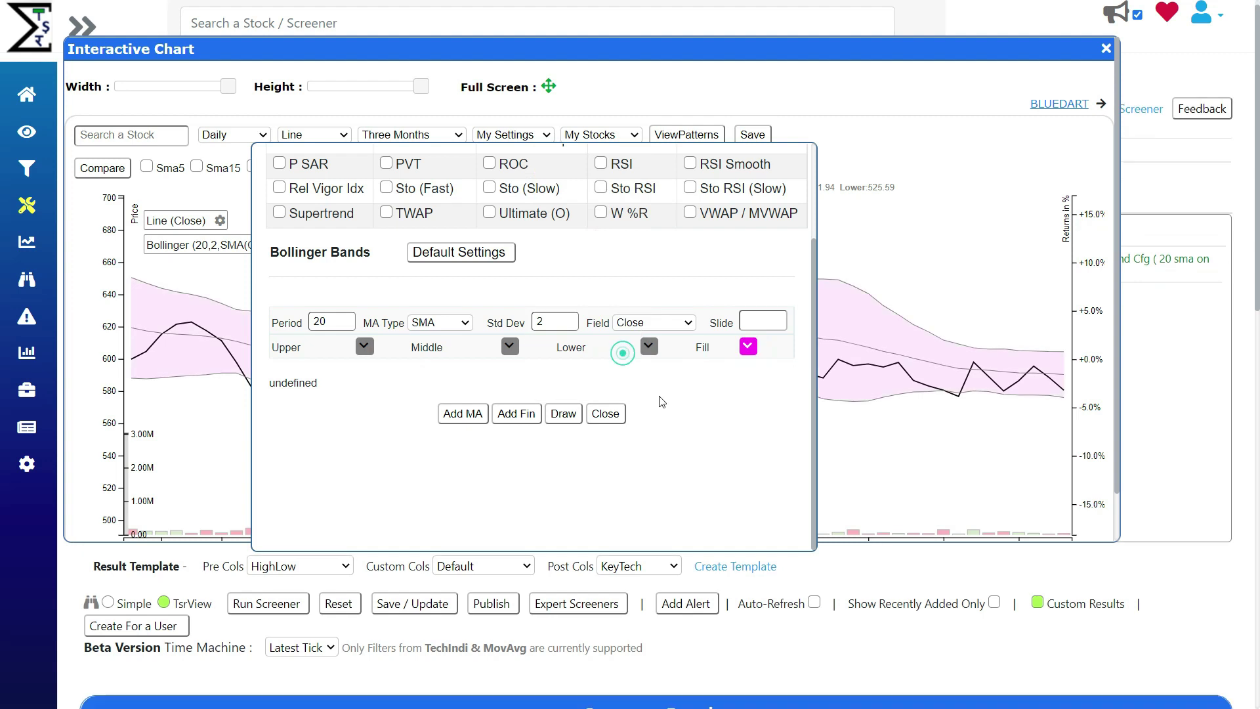
{"action": "left_click", "coordinate": [746, 353]}
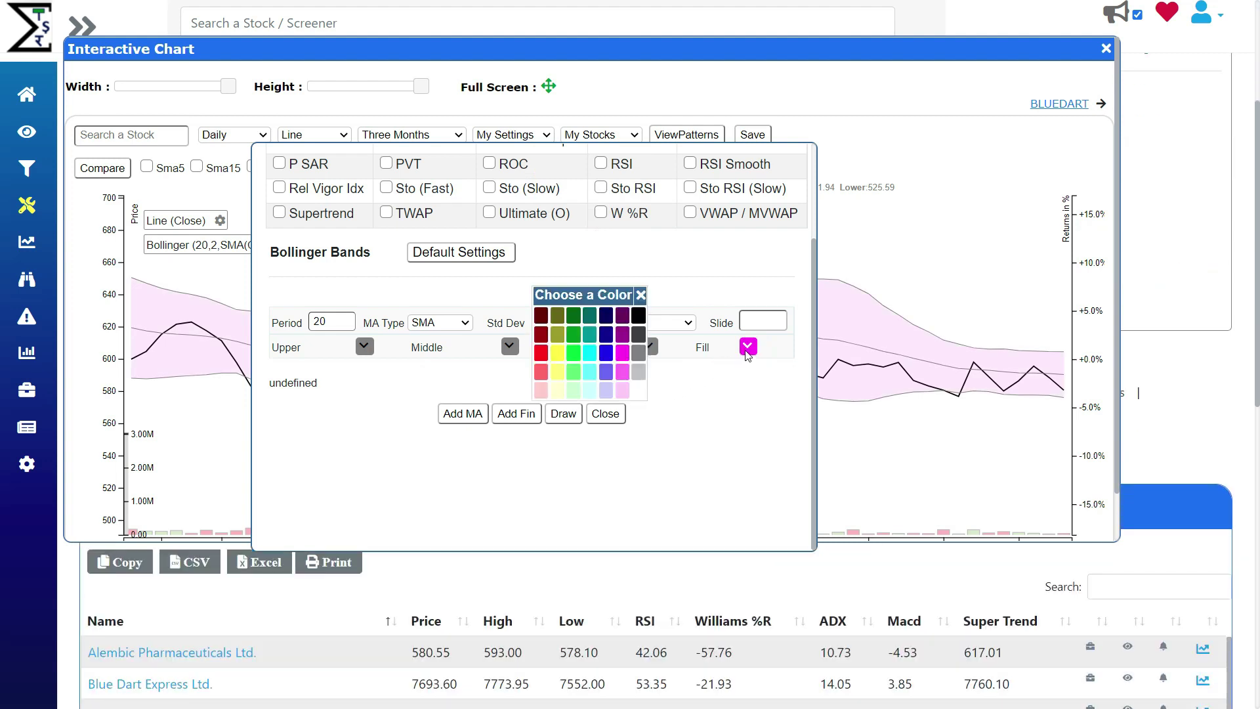
{"action": "left_click", "coordinate": [571, 355]}
{"action": "scroll", "coordinate": [571, 353], "scroll_direction": "down", "scroll_amount": 4}
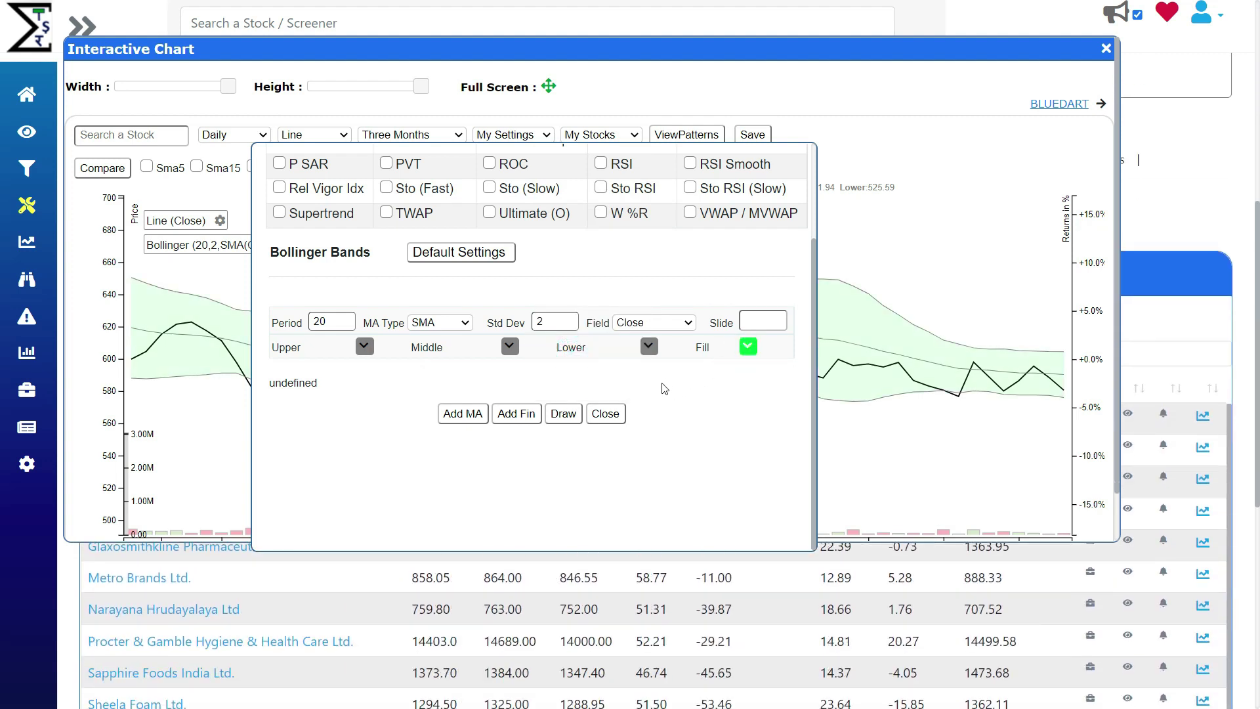
{"action": "scroll", "coordinate": [622, 248], "scroll_direction": "up", "scroll_amount": 2}
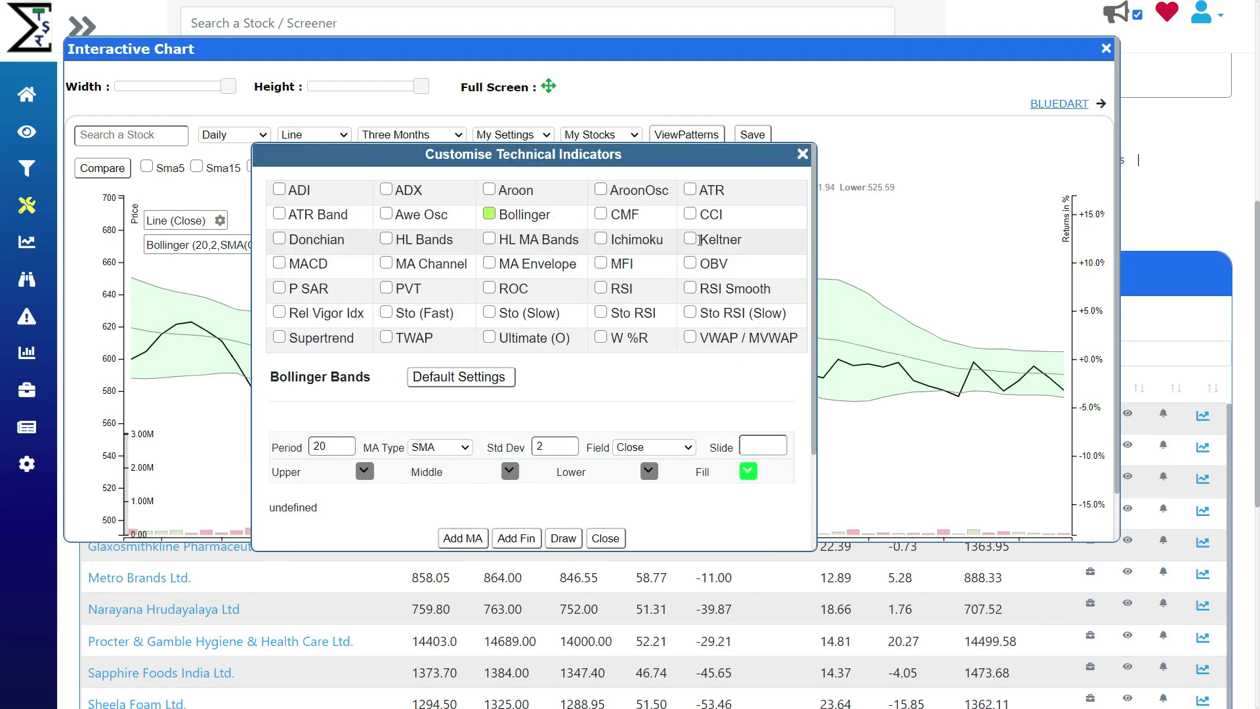
Add the Keltner Channel to the Alembic Pharmaceuticals chart and set its fill colour to magenta
{"action": "left_click", "coordinate": [689, 240]}
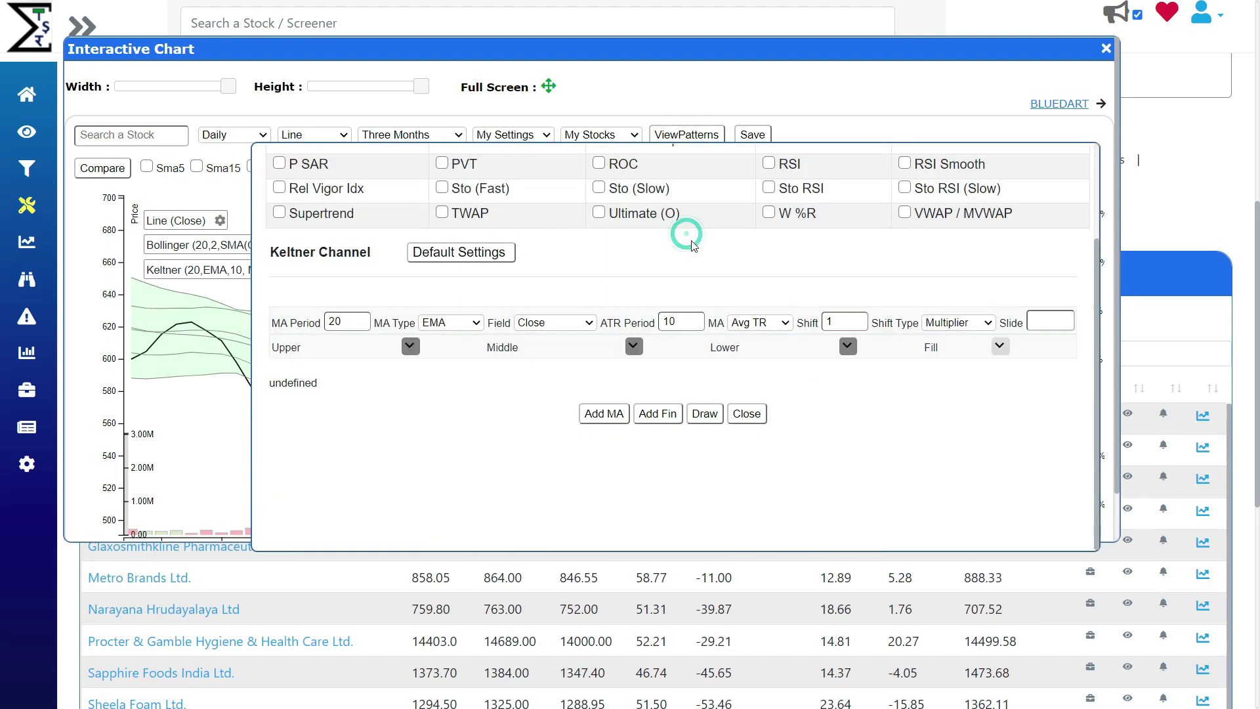
{"action": "left_click", "coordinate": [993, 351]}
{"action": "left_click", "coordinate": [761, 355]}
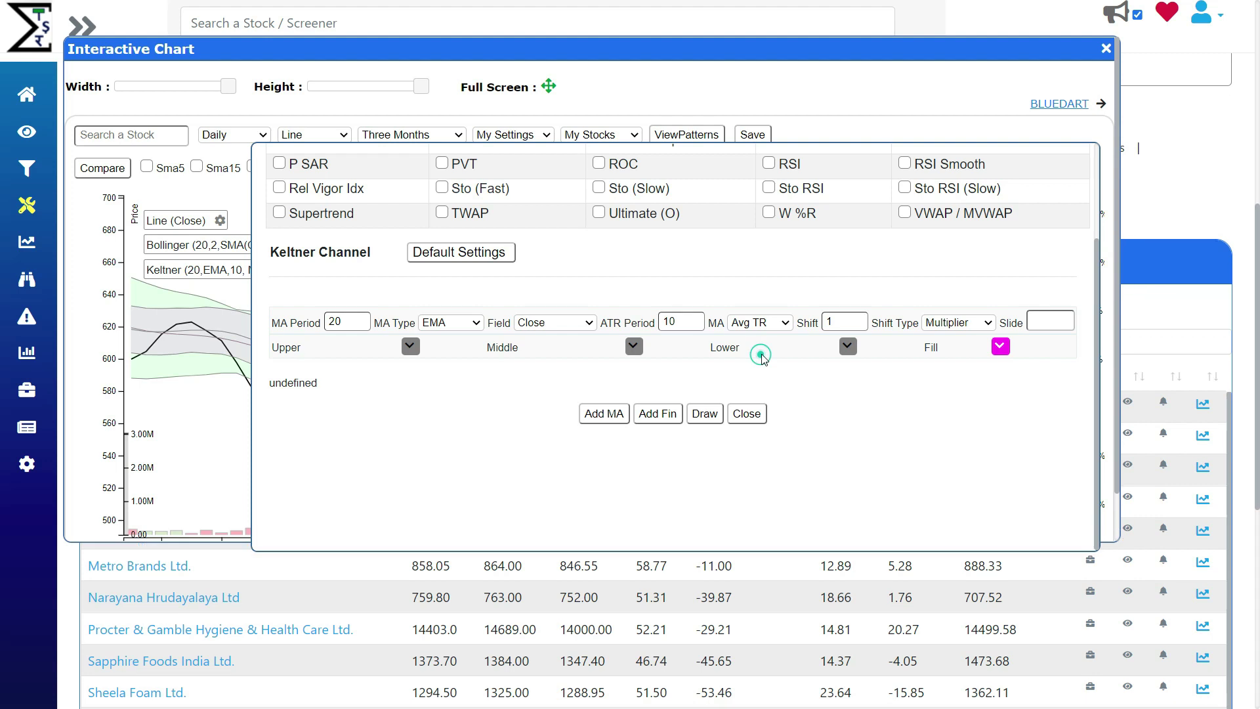
{"action": "scroll", "coordinate": [1065, 177], "scroll_direction": "down", "scroll_amount": 3}
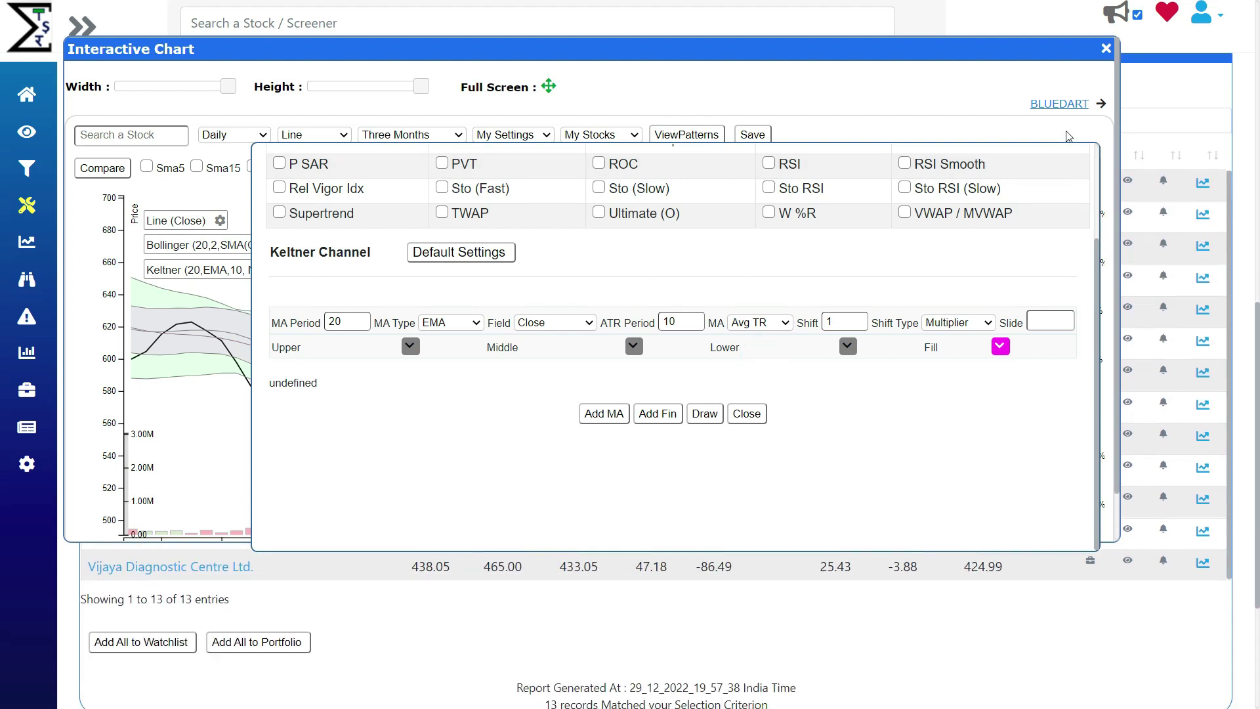
{"action": "scroll", "coordinate": [620, 148], "scroll_direction": "up", "scroll_amount": 3}
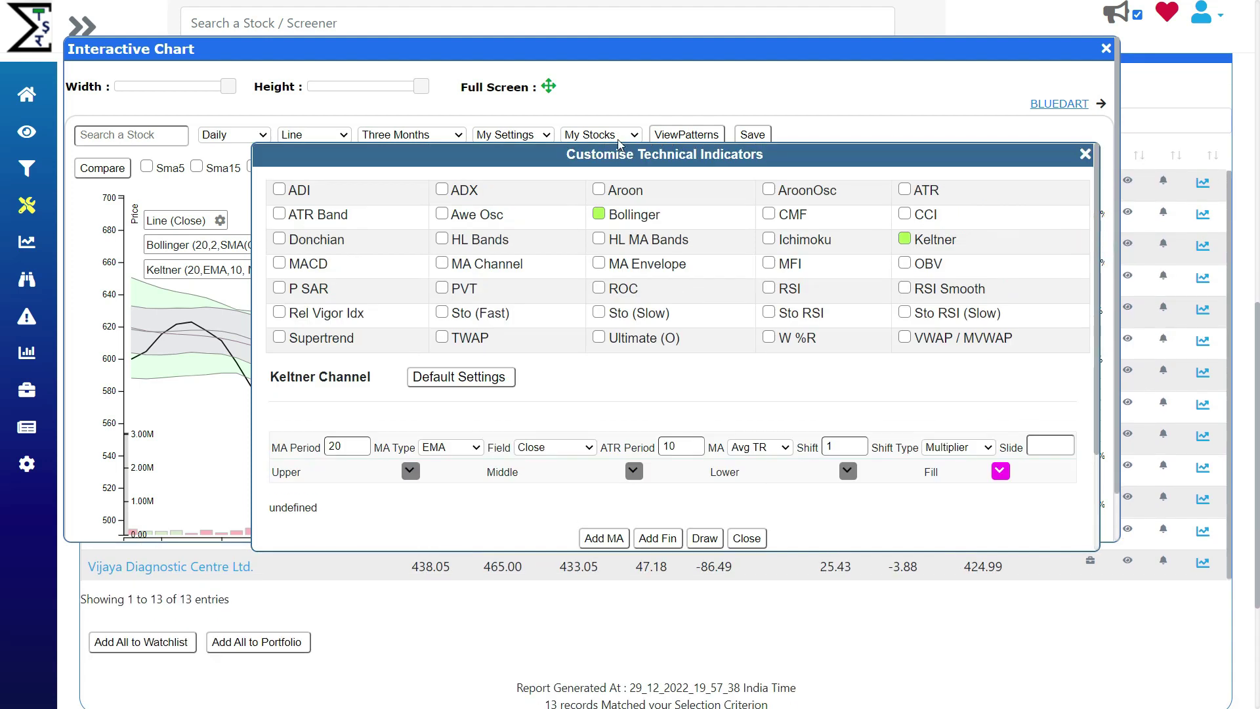
Switch the chart type to Candle, close the technical indicator settings, and show the chart full screen
{"action": "left_click", "coordinate": [324, 134]}
{"action": "left_click", "coordinate": [322, 166]}
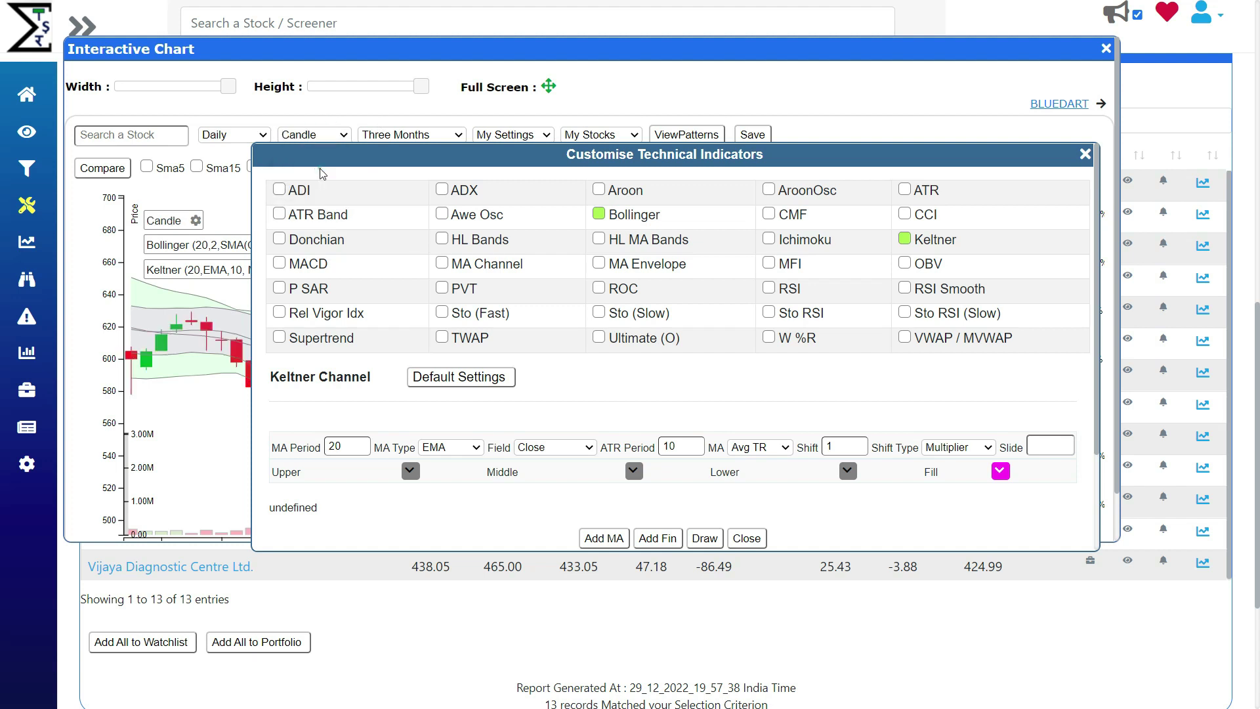
{"action": "left_click", "coordinate": [1083, 154]}
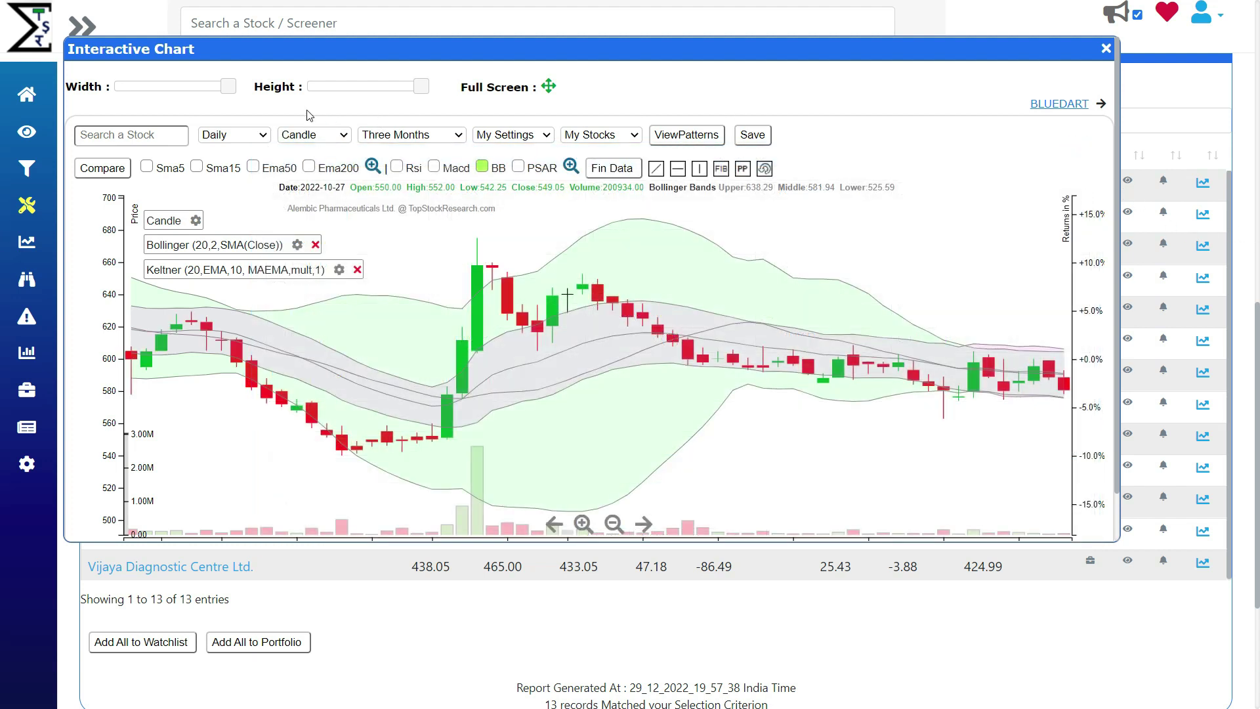
{"action": "left_click", "coordinate": [551, 87]}
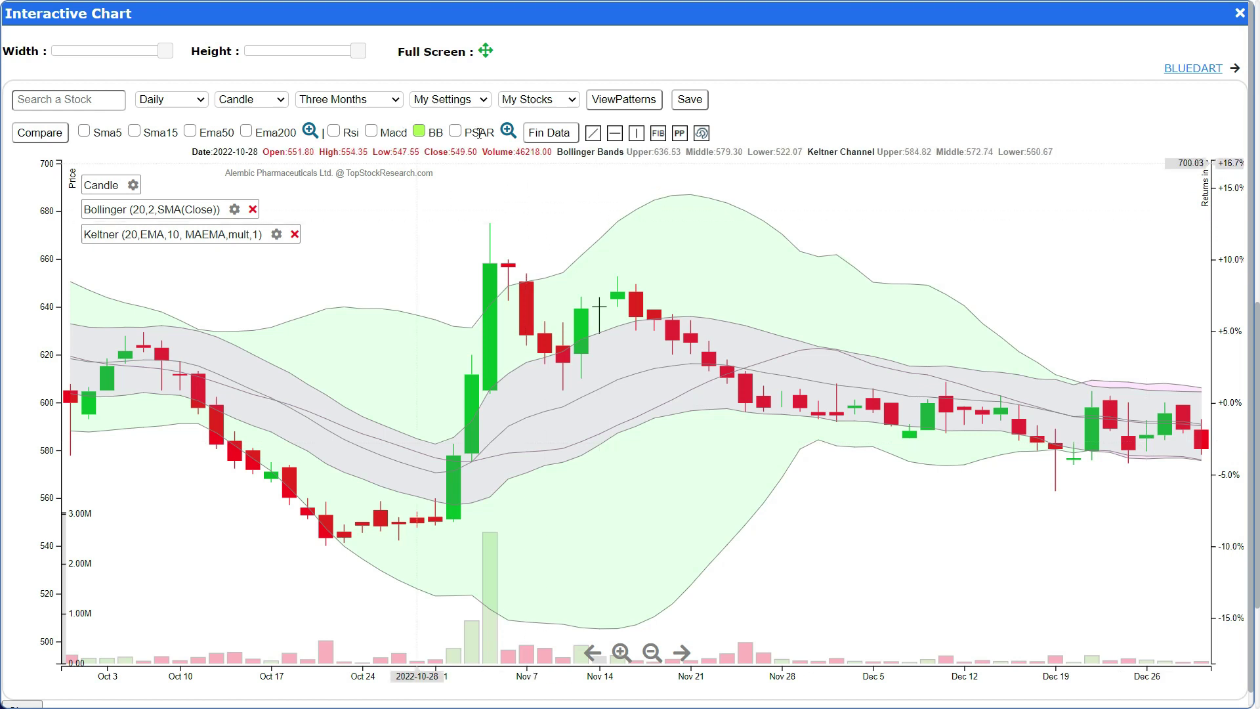
Remove the Keltner and Bollinger overlays from the chart, display the Keltner Channel alone, and clear it again
{"action": "left_click", "coordinate": [509, 131]}
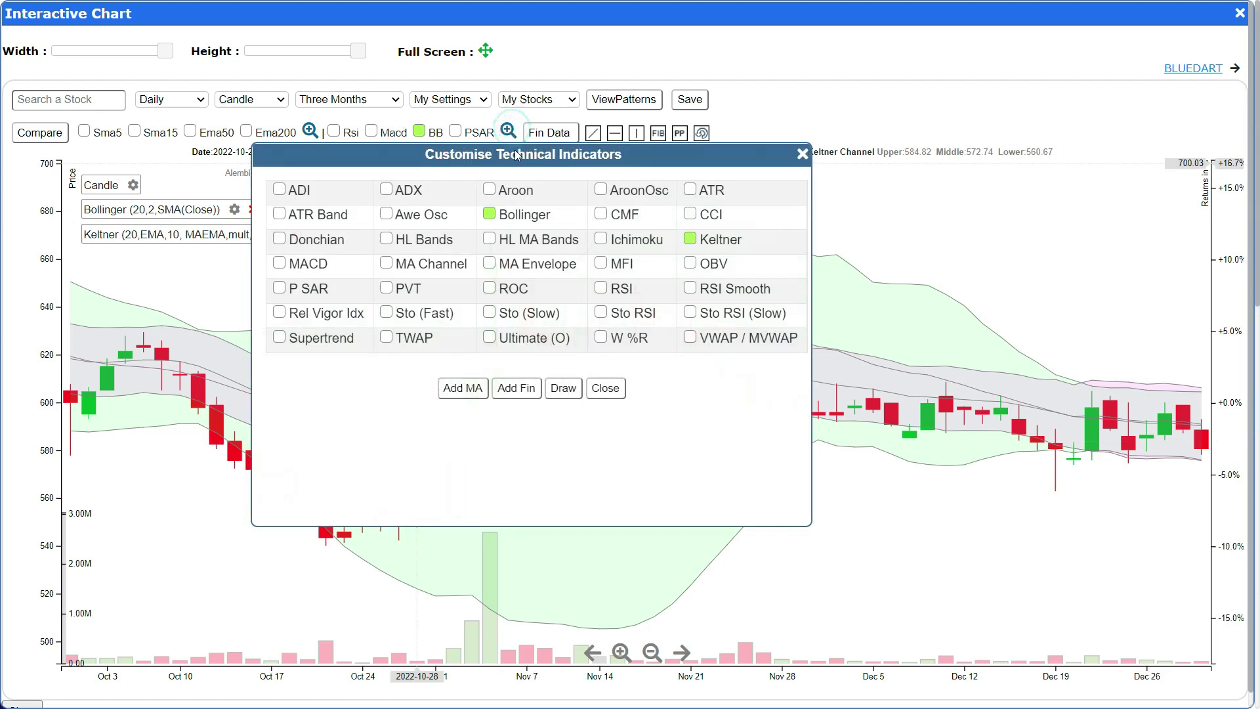
{"action": "left_click", "coordinate": [694, 240]}
{"action": "left_click", "coordinate": [487, 215]}
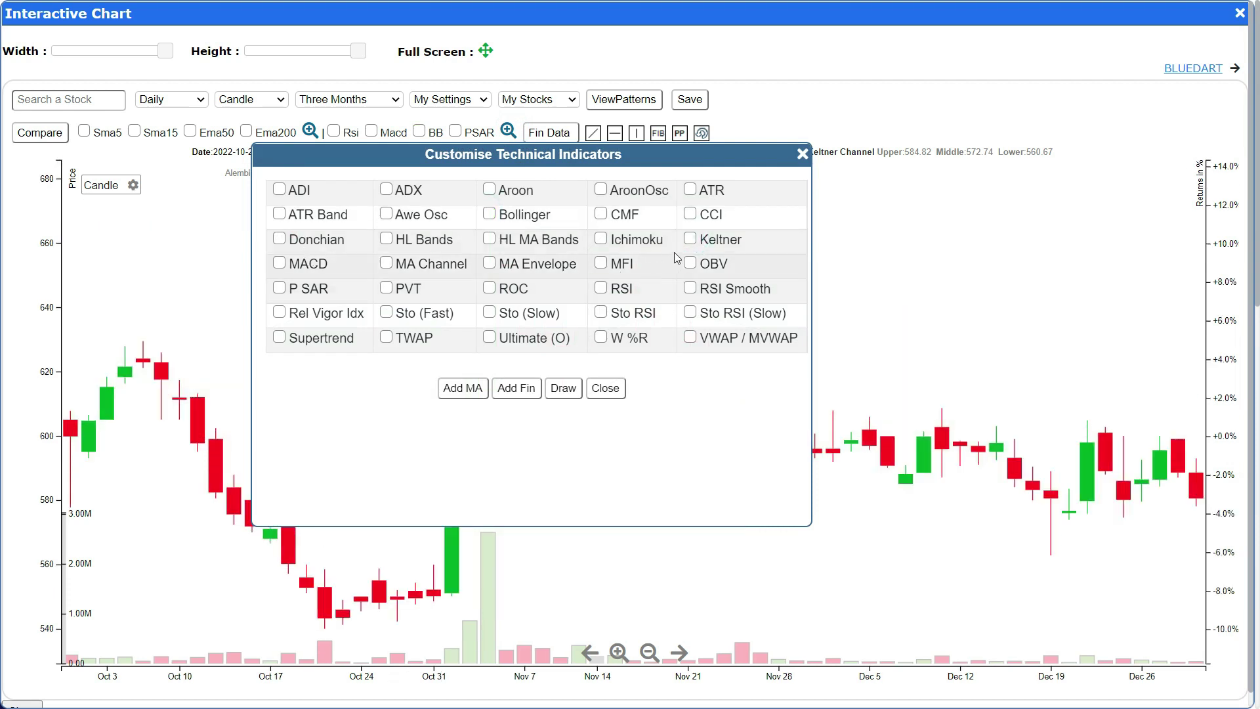
{"action": "left_click", "coordinate": [691, 239]}
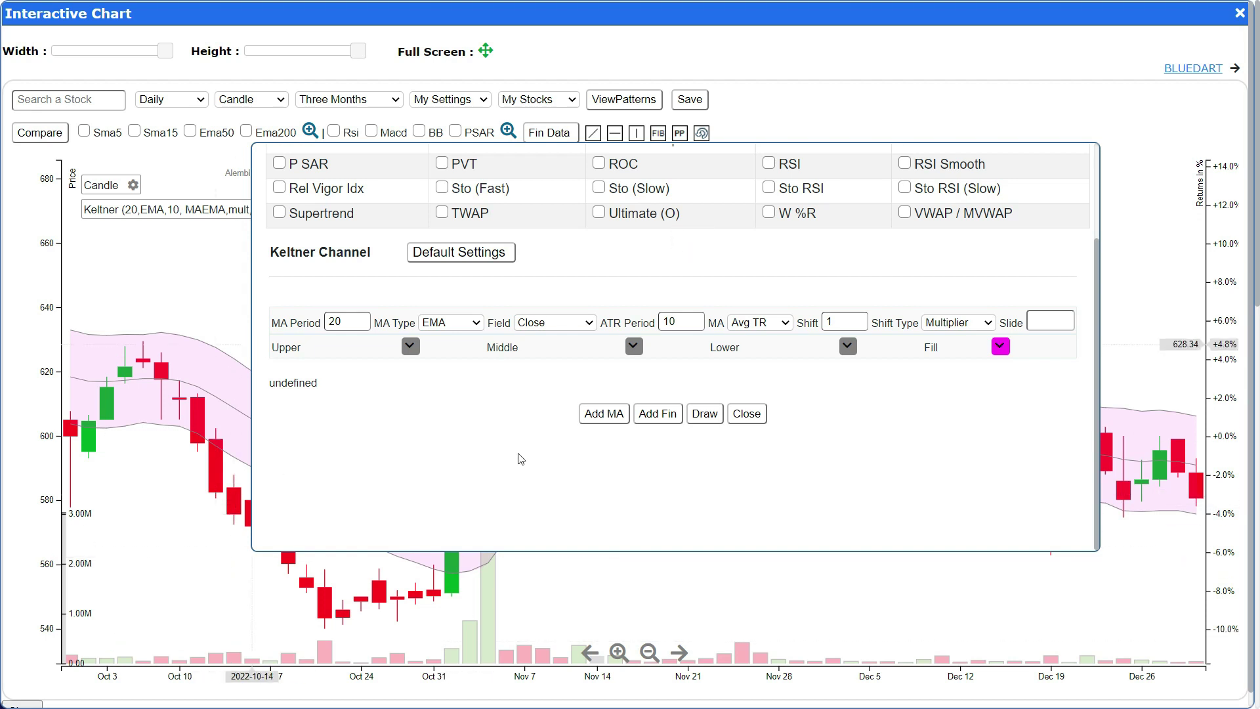
{"action": "left_click_drag", "start_coordinate": [736, 155], "coordinate": [1013, 516]}
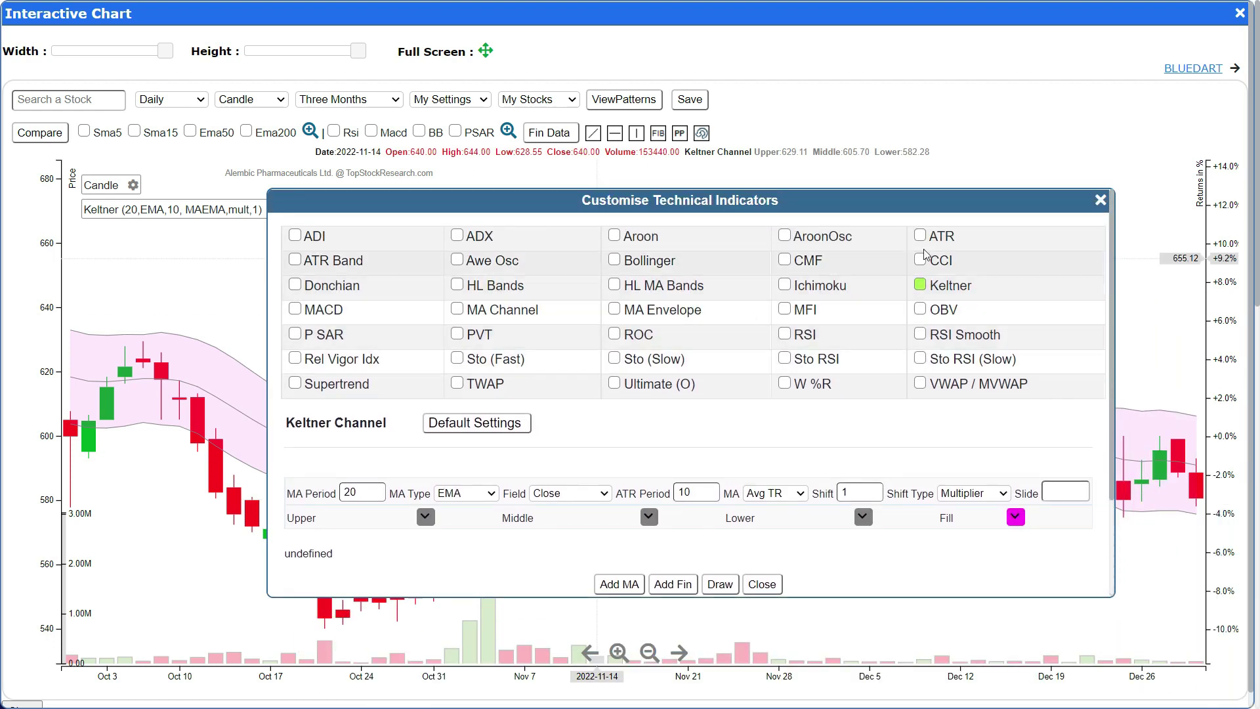
{"action": "left_click", "coordinate": [920, 285]}
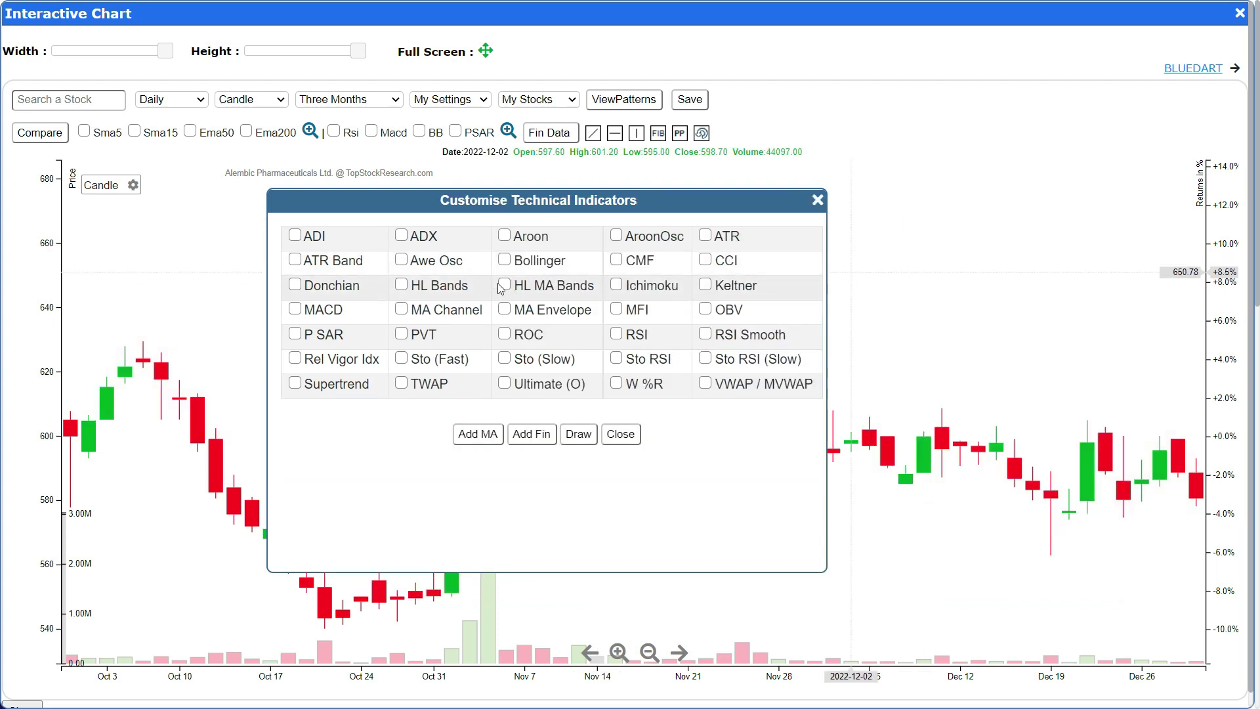
Try the HL Bands and Donchian indicators on the chart, and remove both
{"action": "left_click", "coordinate": [401, 285]}
{"action": "scroll", "coordinate": [354, 376], "scroll_direction": "up", "scroll_amount": 3}
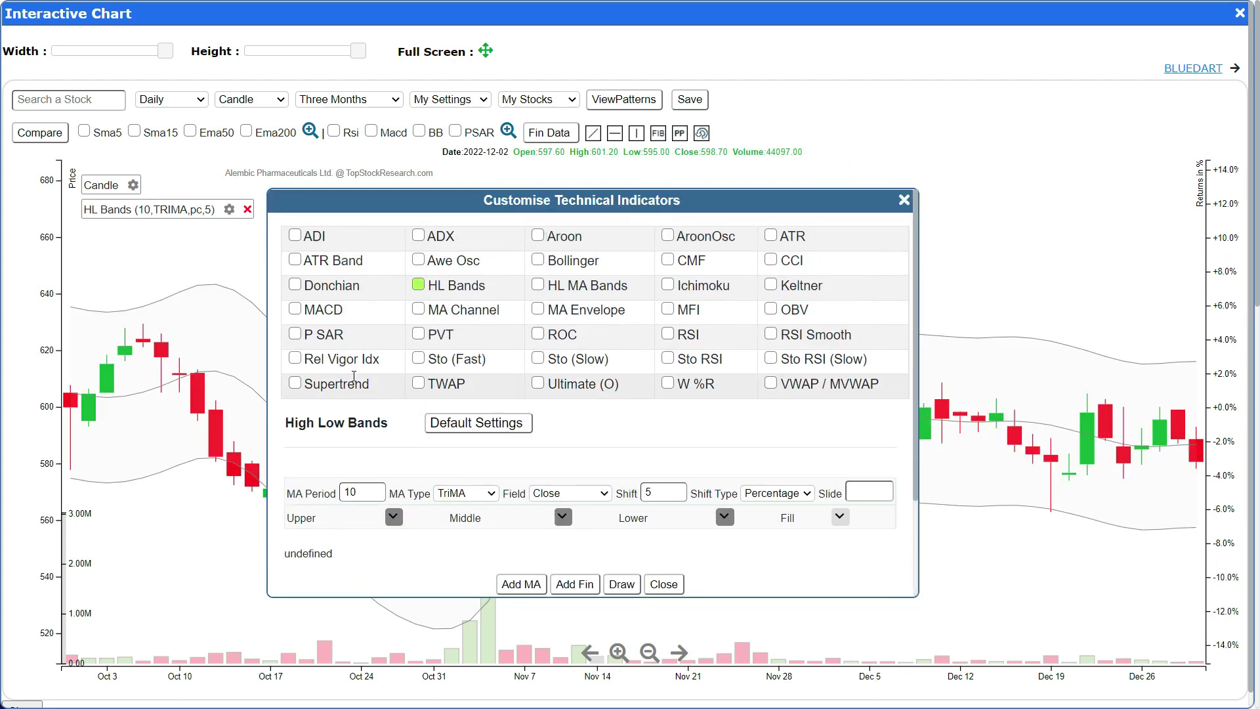
{"action": "left_click", "coordinate": [295, 285]}
{"action": "left_click", "coordinate": [299, 292]}
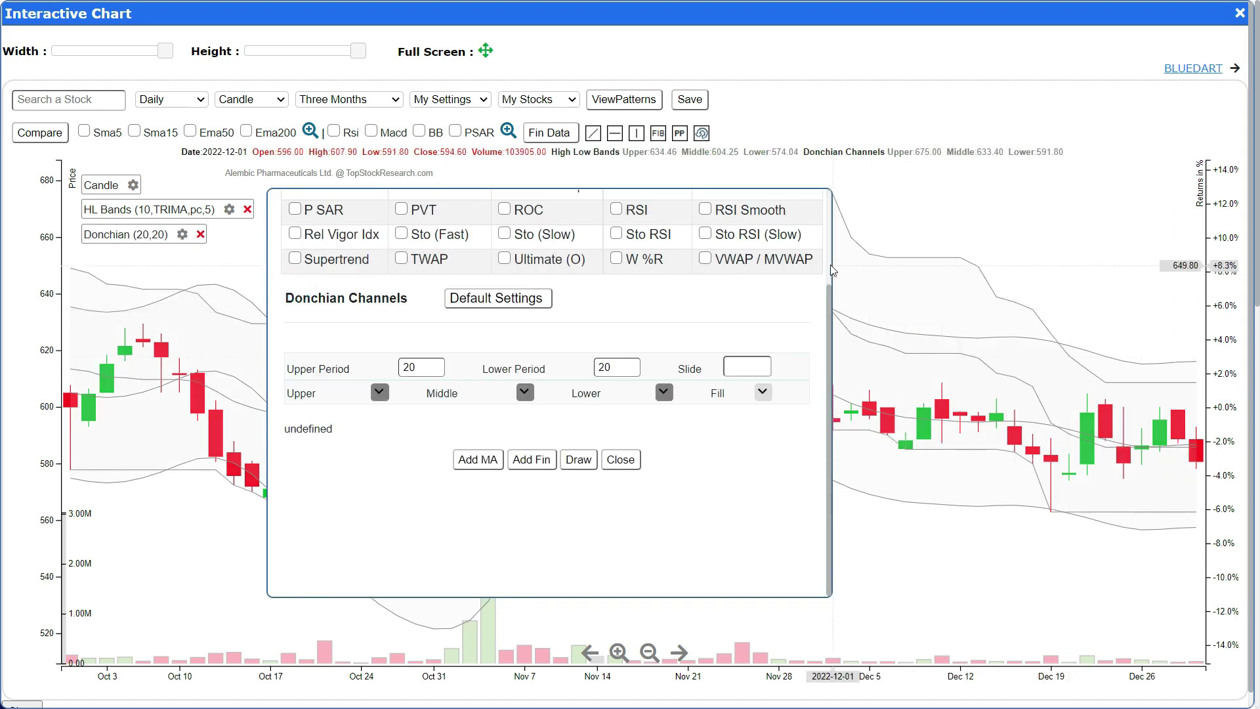
{"action": "scroll", "coordinate": [830, 266], "scroll_direction": "up", "scroll_amount": 2}
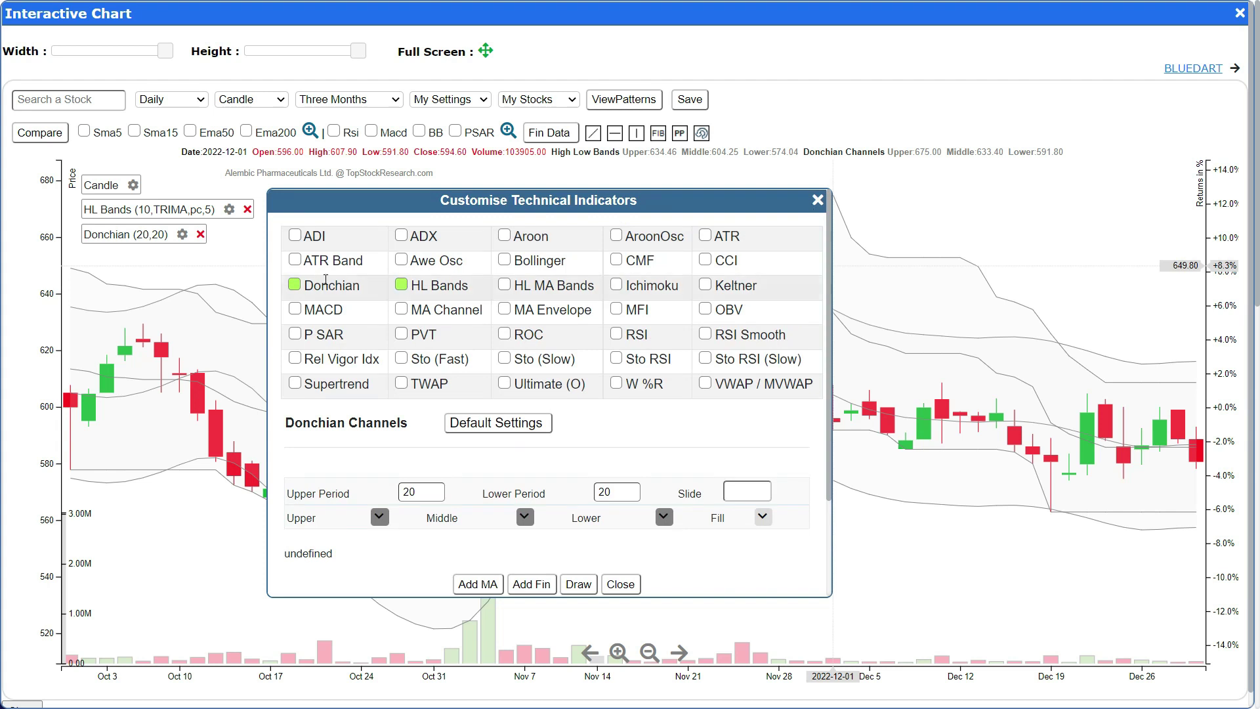
{"action": "left_click", "coordinate": [296, 285]}
{"action": "left_click", "coordinate": [400, 290]}
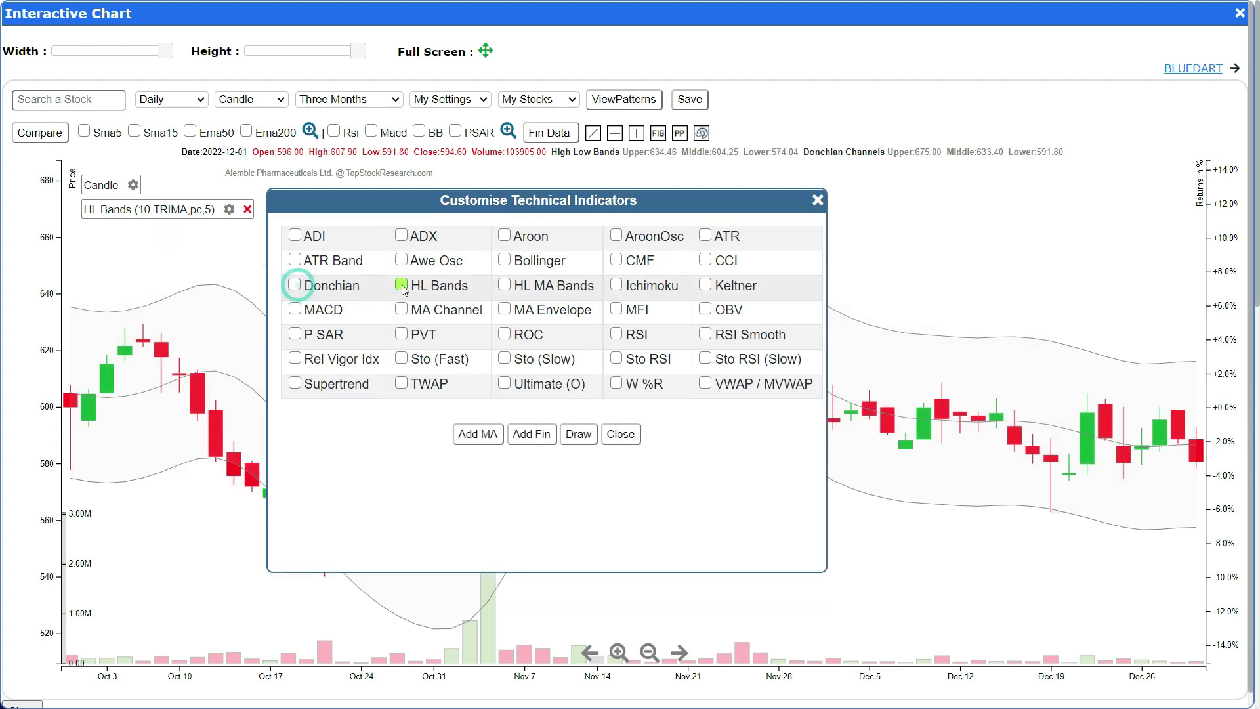
Restore the Keltner Channel and Bollinger Bands on the chart and close the technical indicator settings
{"action": "left_click", "coordinate": [706, 286]}
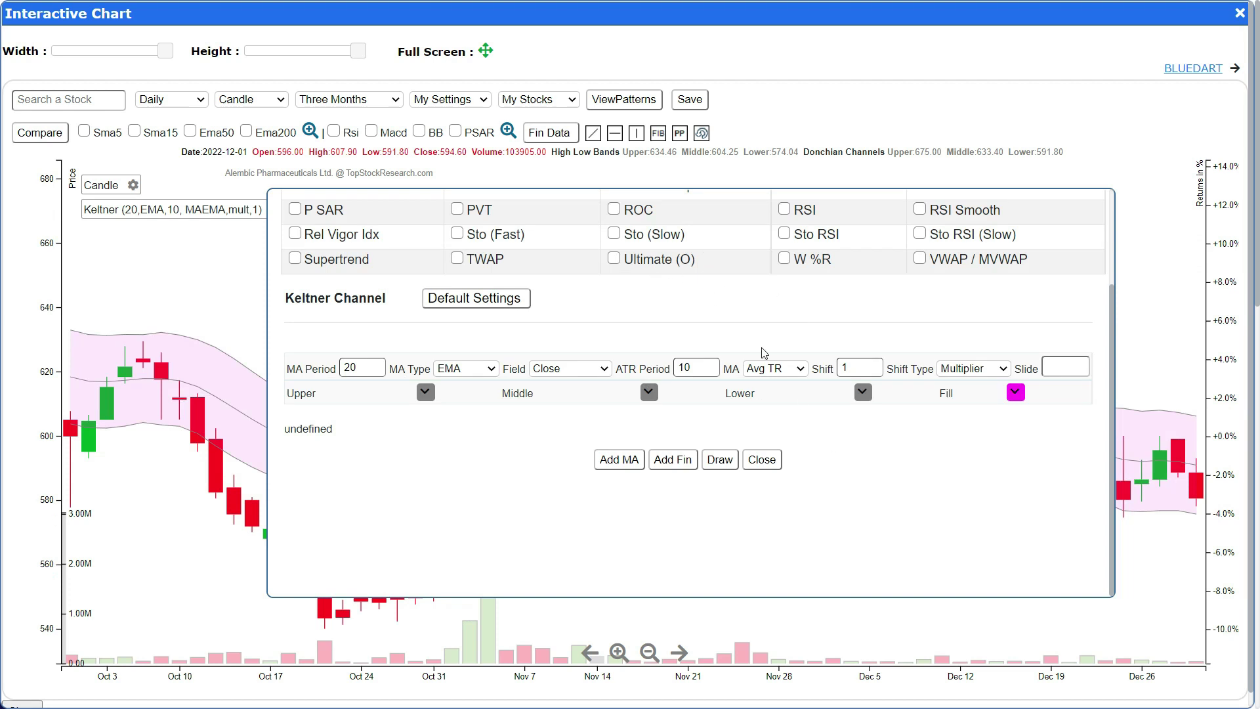
{"action": "scroll", "coordinate": [722, 341], "scroll_direction": "up", "scroll_amount": 3}
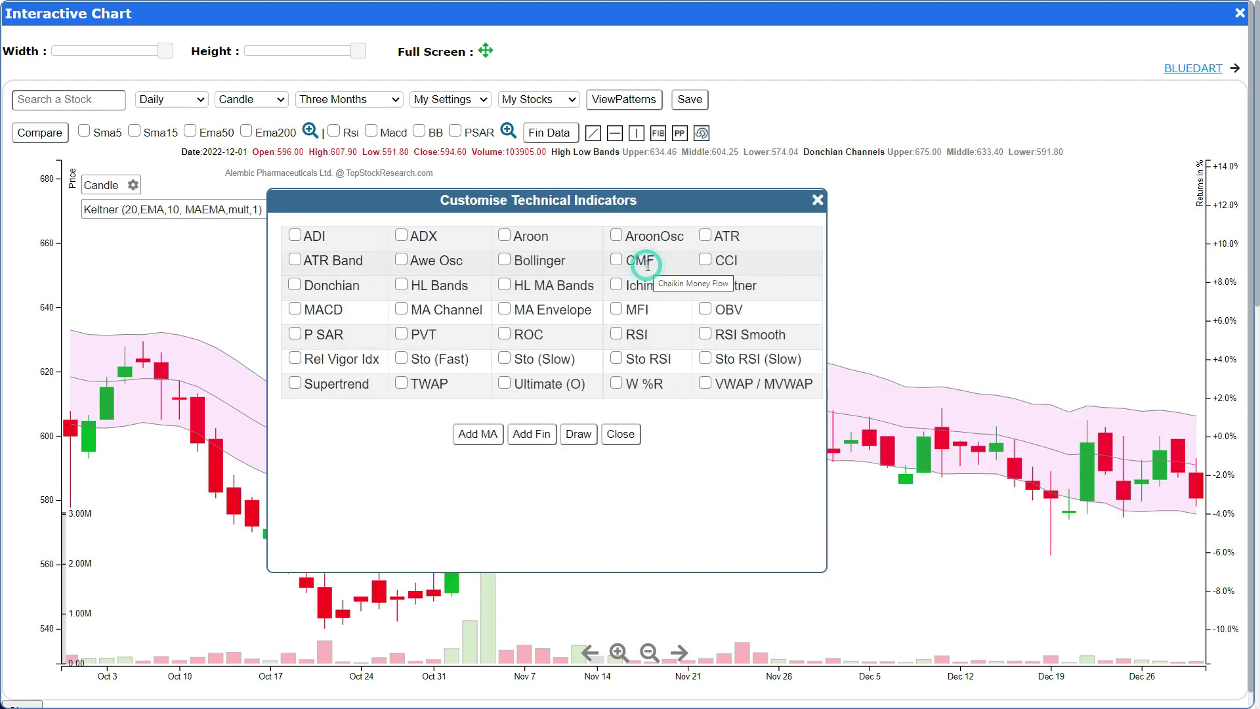
{"action": "left_click", "coordinate": [504, 262]}
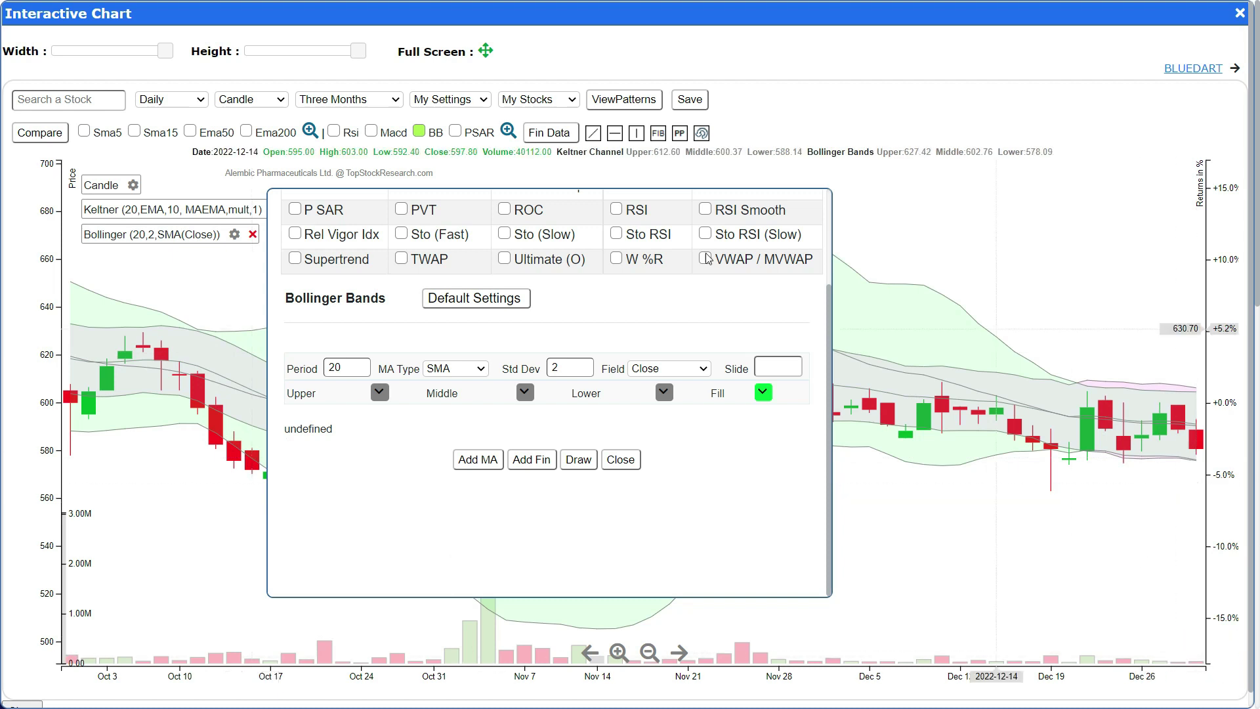
{"action": "left_click_drag", "start_coordinate": [764, 198], "coordinate": [1009, 491]}
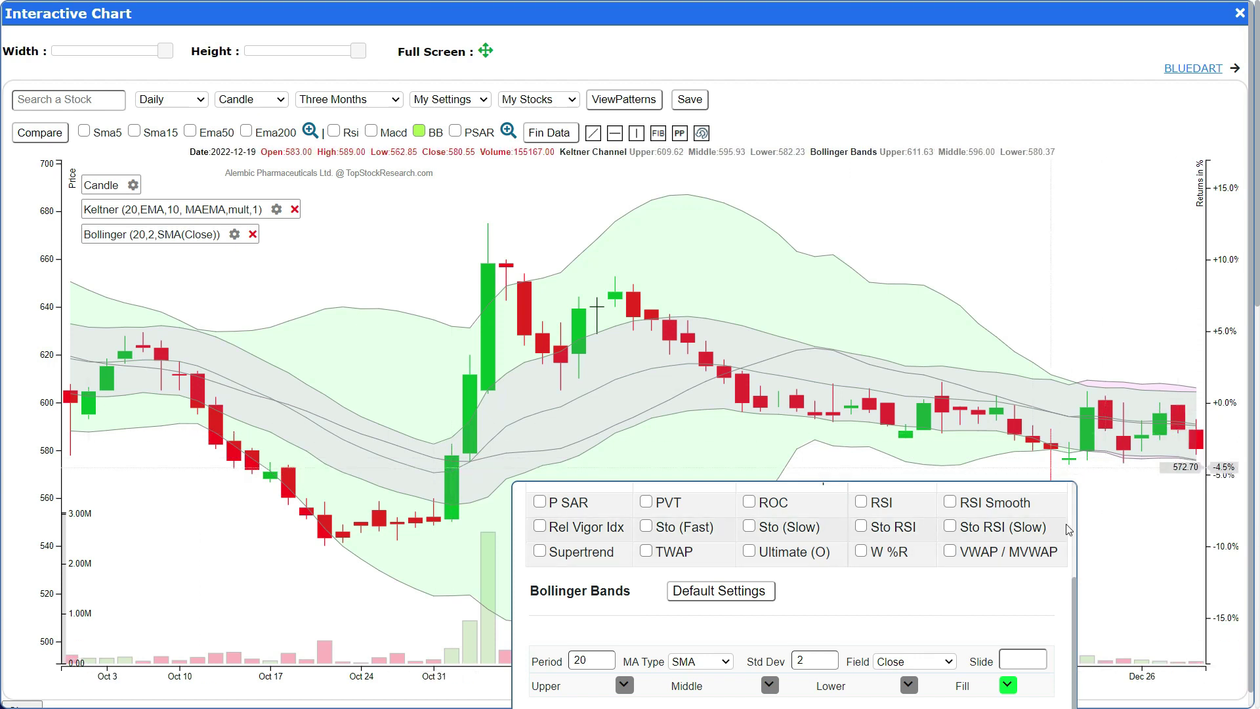
{"action": "scroll", "coordinate": [1074, 513], "scroll_direction": "up", "scroll_amount": 2}
{"action": "left_click", "coordinate": [1063, 493]}
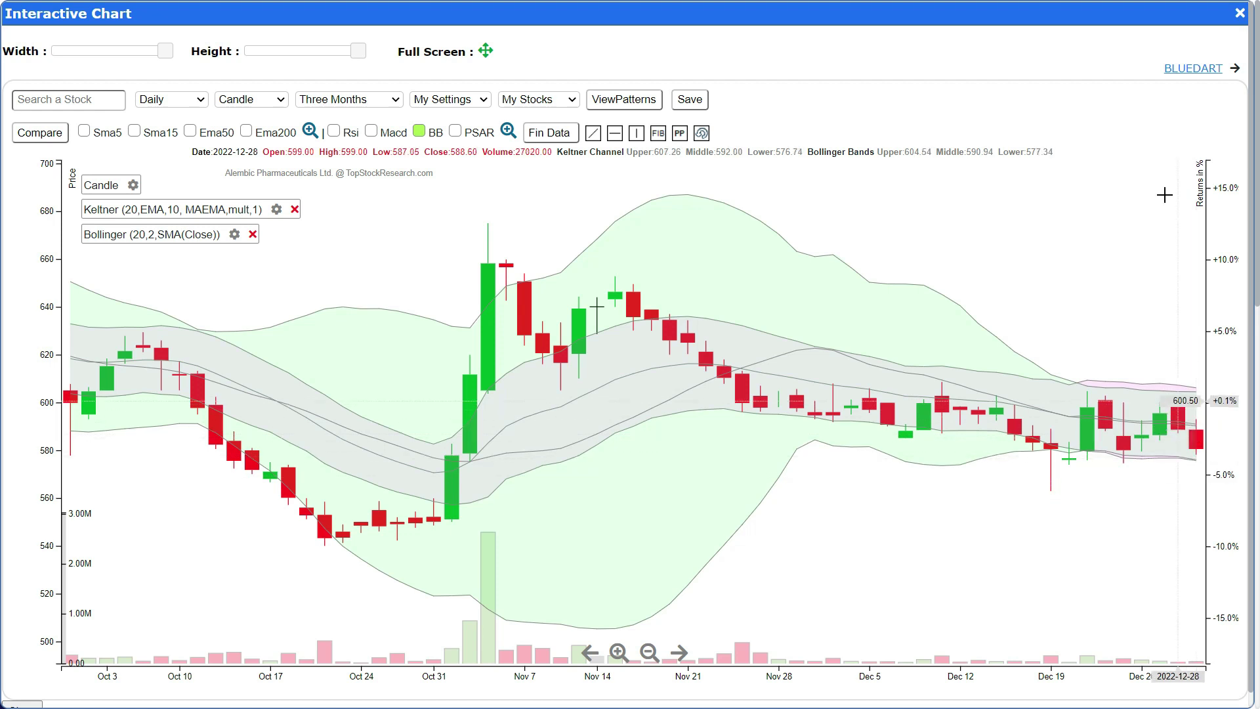
Examine the Capri Global Capital and Cipla charts with both overlays, and close the chart window
{"action": "left_click", "coordinate": [1208, 73]}
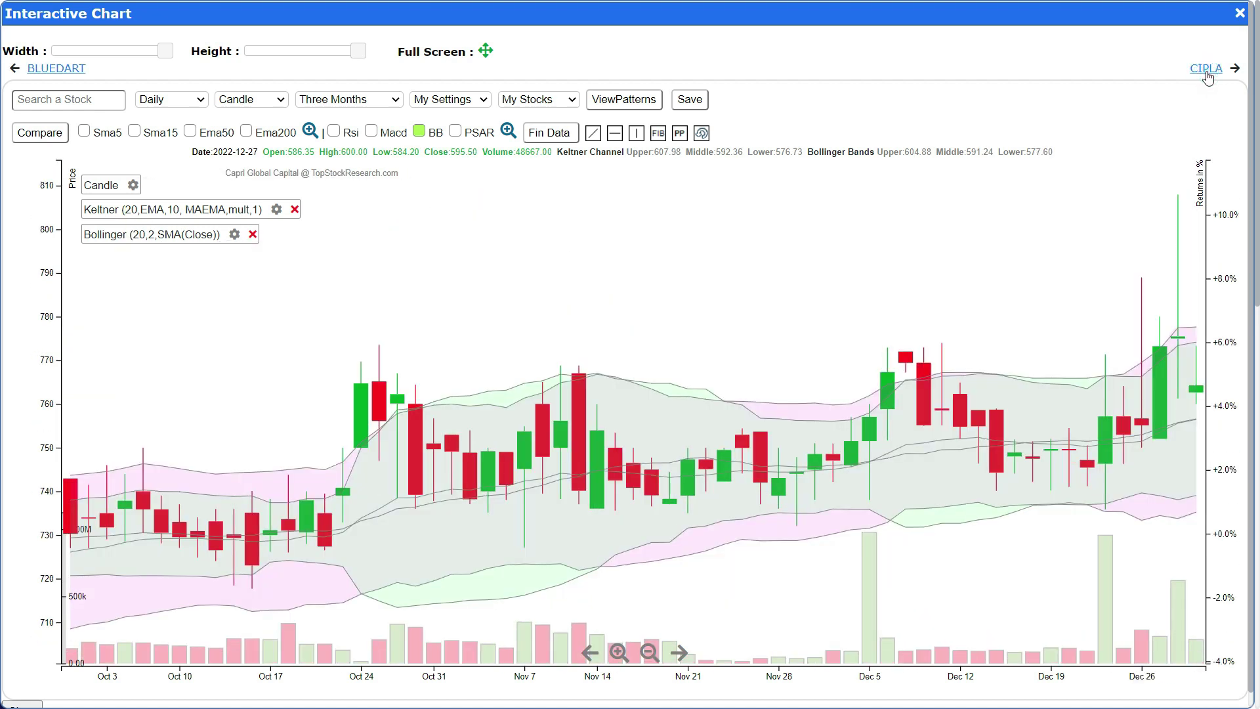
{"action": "left_click", "coordinate": [1207, 69]}
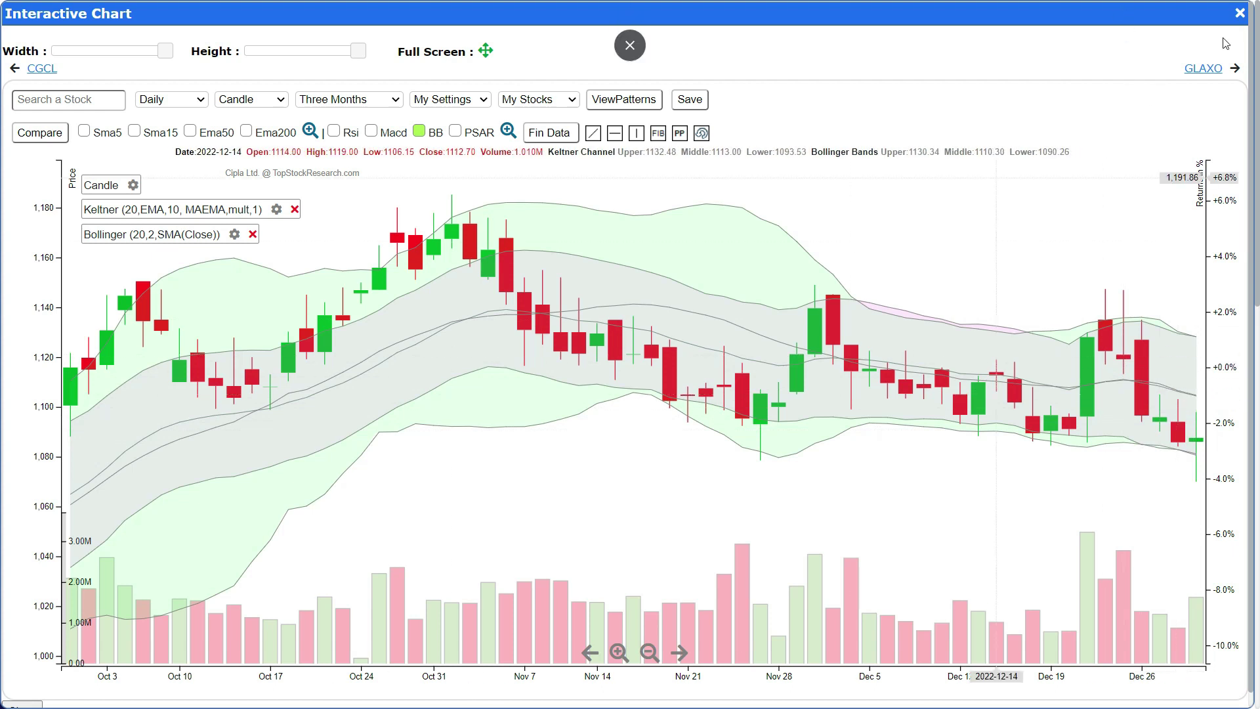
{"action": "left_click", "coordinate": [1238, 14]}
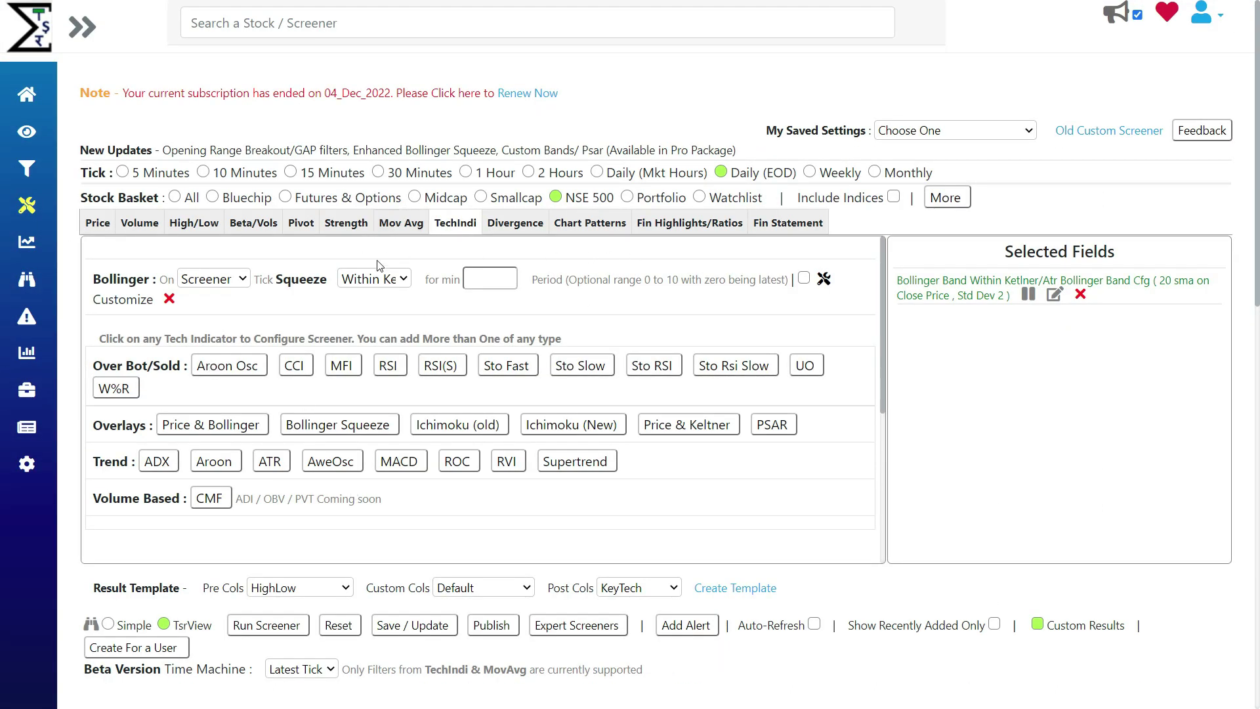
Change the Bollinger Squeeze filter to Low BW Range and run the screener
{"action": "left_click", "coordinate": [394, 278]}
{"action": "left_click", "coordinate": [404, 293]}
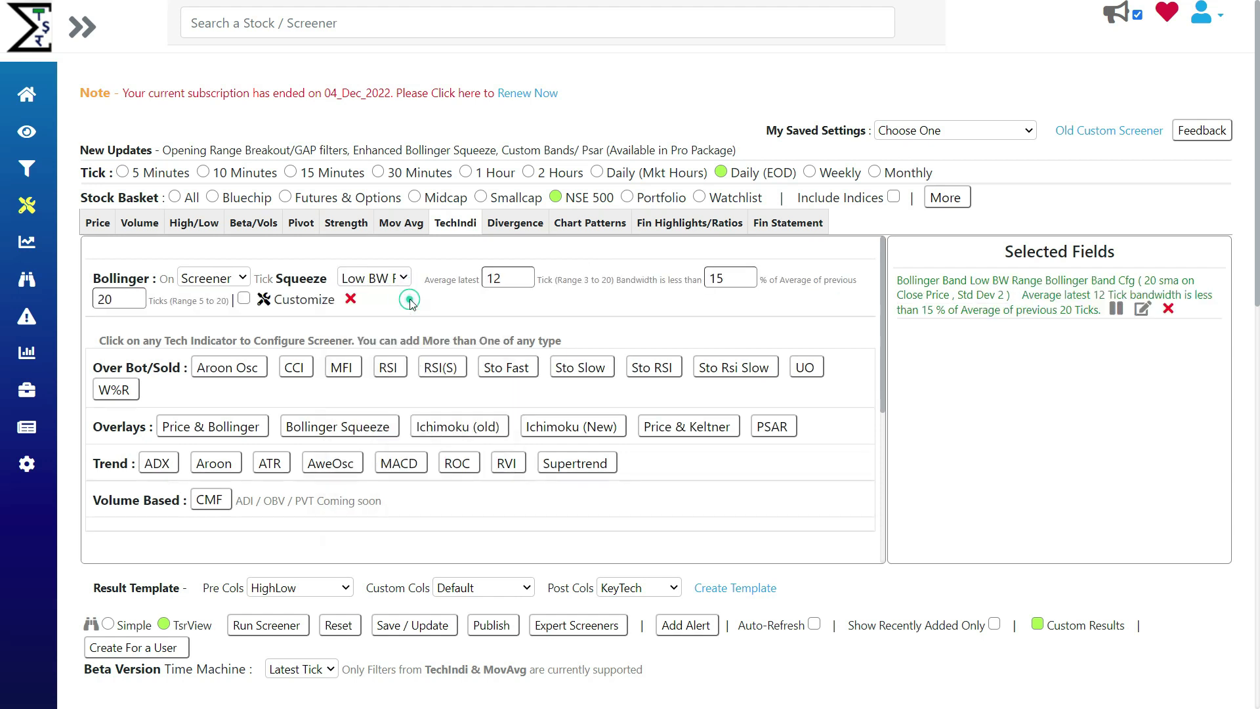
{"action": "left_click", "coordinate": [270, 627]}
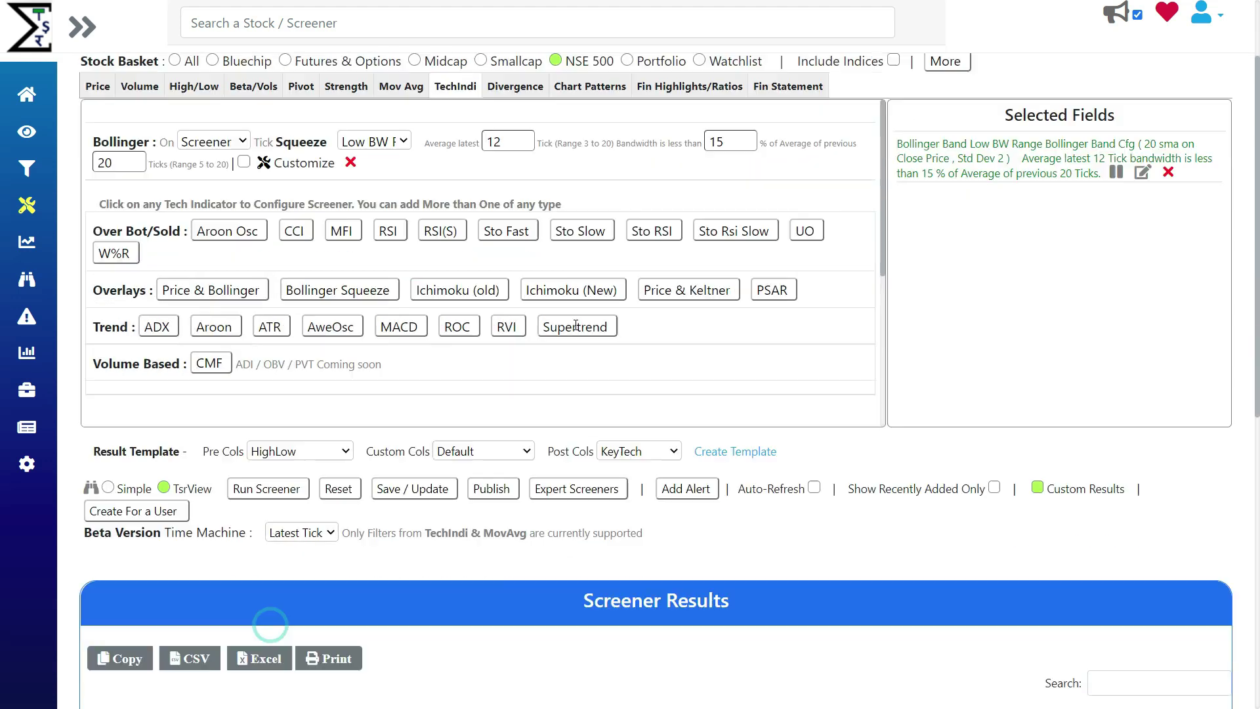
View the Britannia Industries chart as candles, move on to the Delhivery chart, and close the chart window
{"action": "scroll", "coordinate": [590, 358], "scroll_direction": "up", "scroll_amount": 6}
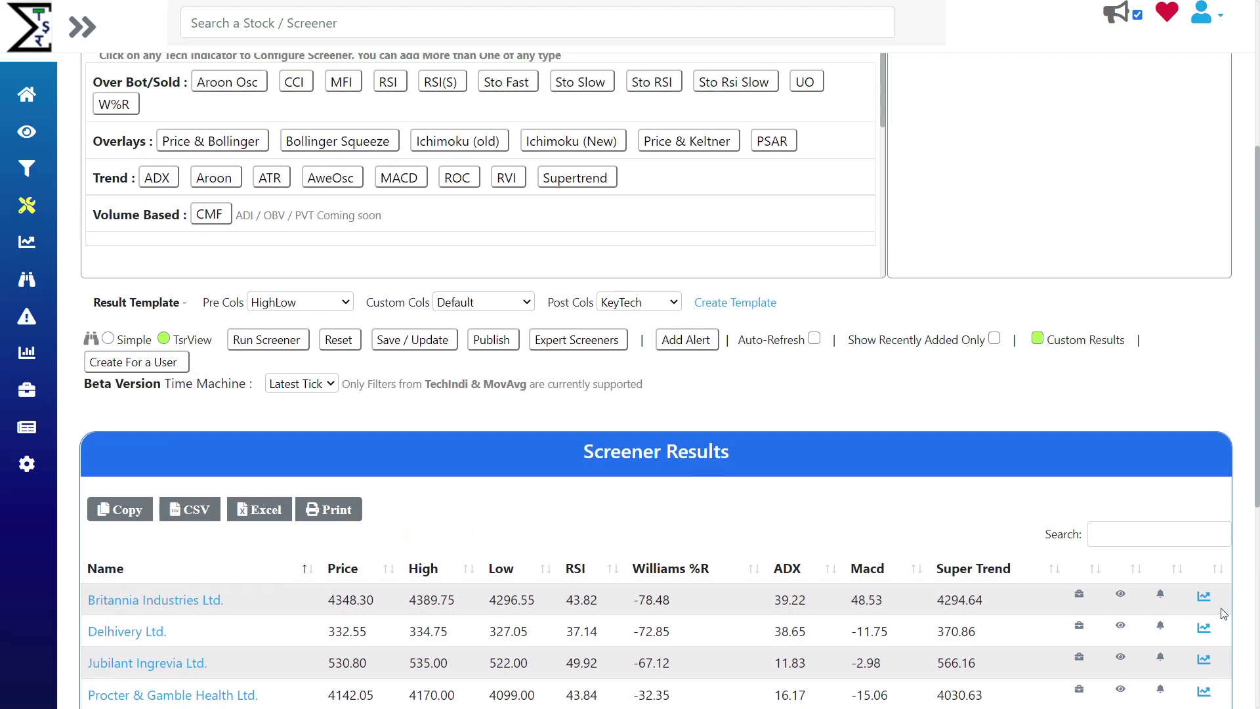
{"action": "left_click", "coordinate": [1204, 597]}
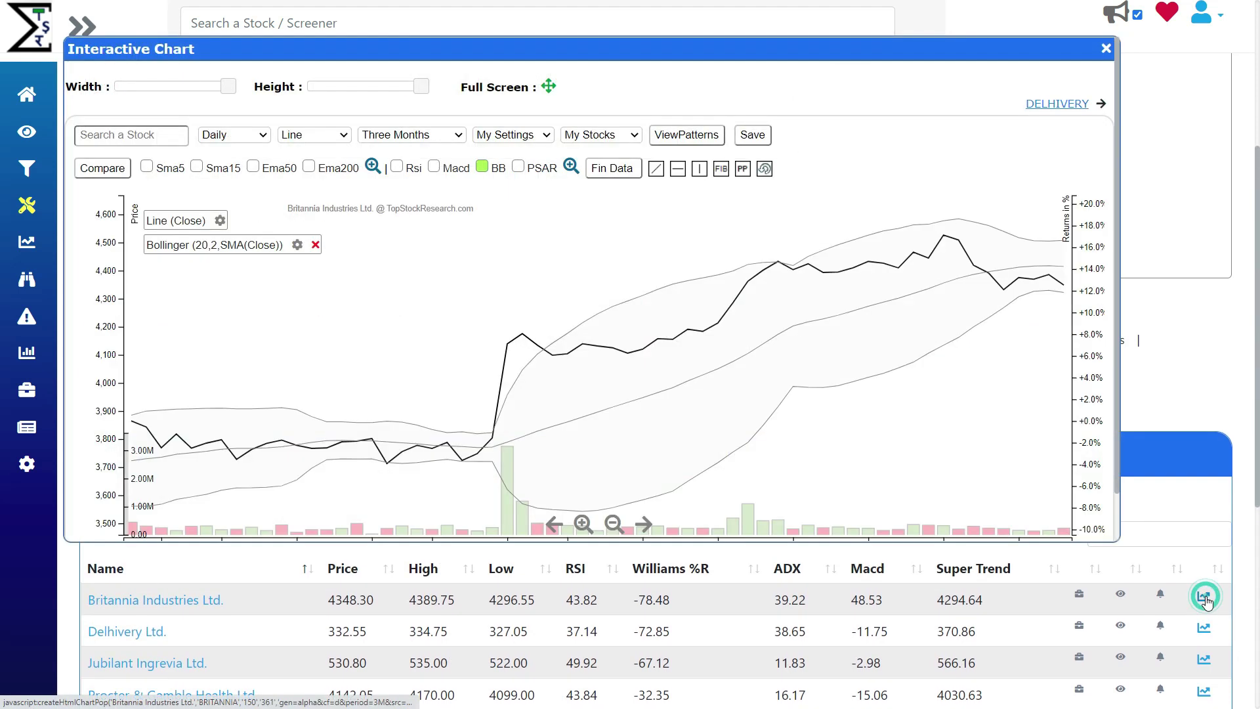
{"action": "left_click", "coordinate": [321, 135]}
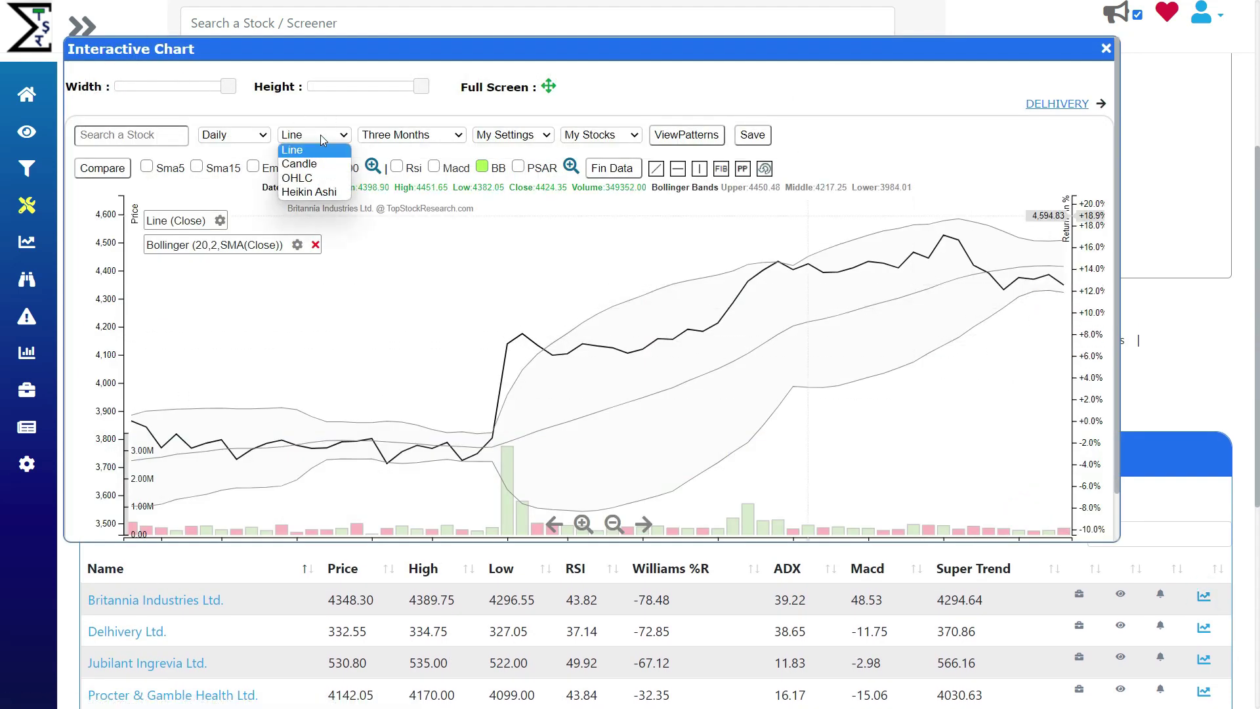
{"action": "left_click", "coordinate": [323, 166]}
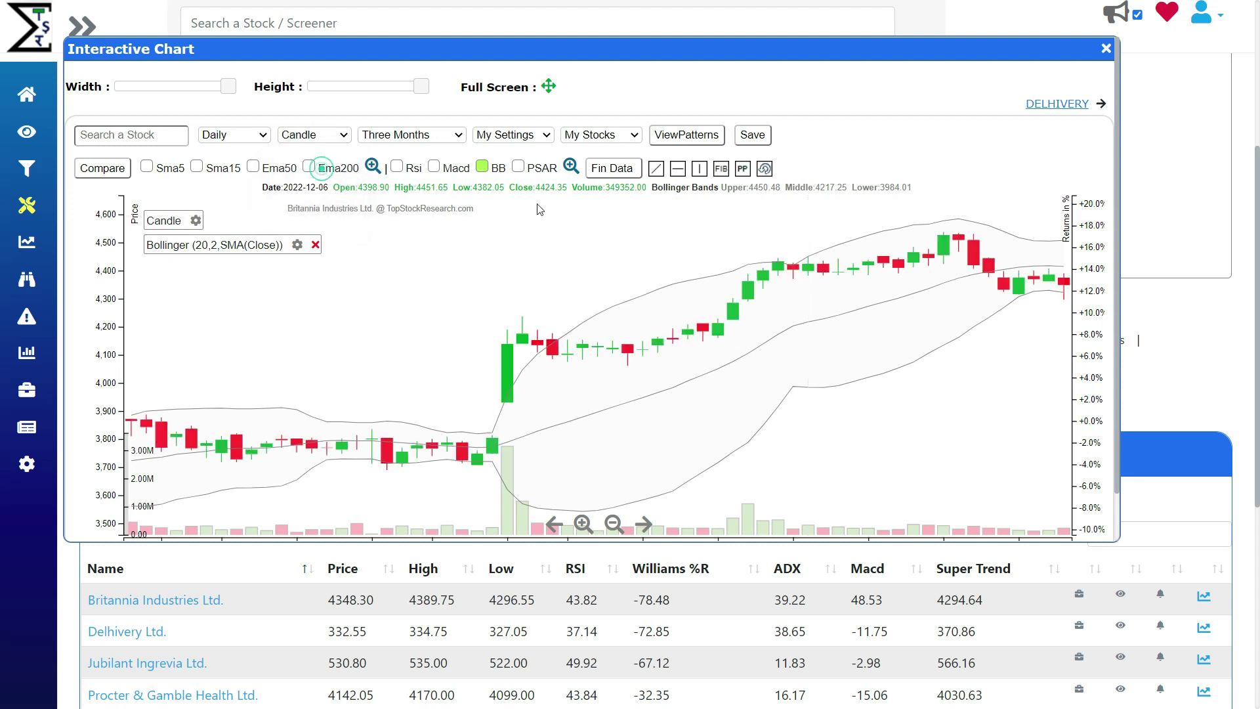
{"action": "left_click", "coordinate": [1056, 103]}
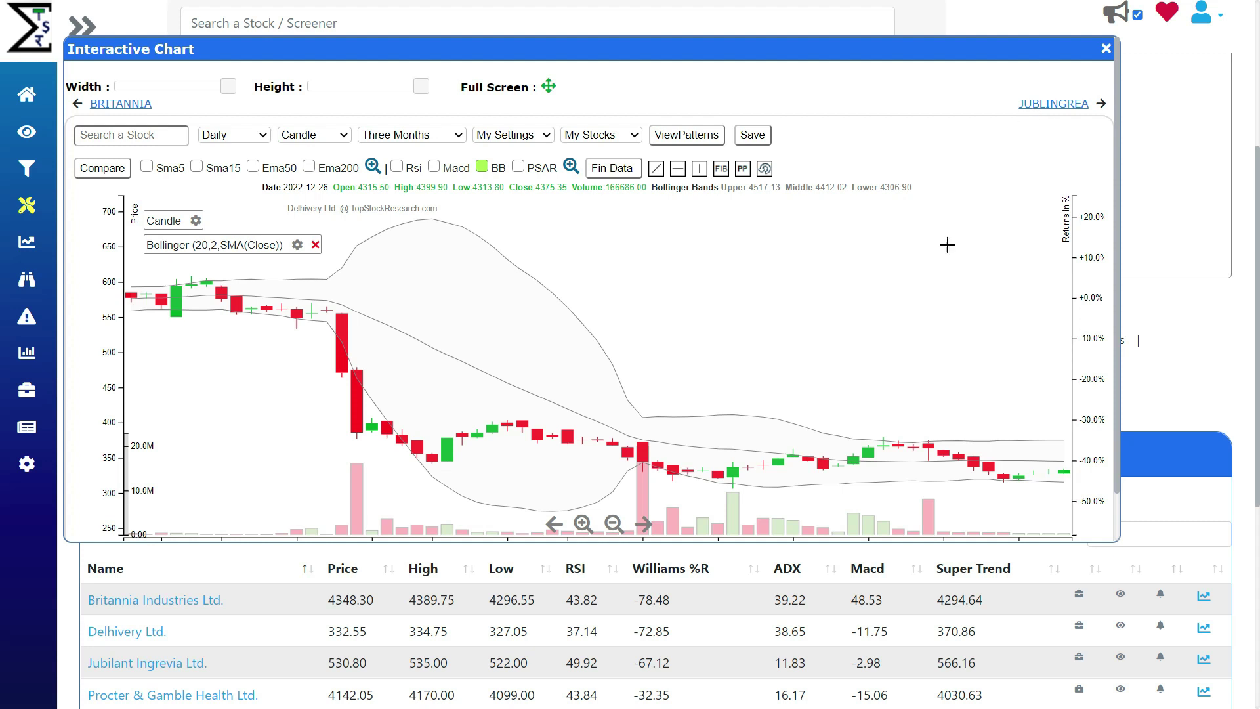
{"action": "left_click_drag", "start_coordinate": [867, 48], "coordinate": [1071, 289]}
{"action": "left_click", "coordinate": [1141, 293]}
Review the Low BW Range squeeze settings and open the average latest tick value for editing
{"action": "scroll", "coordinate": [891, 250], "scroll_direction": "up", "scroll_amount": 4}
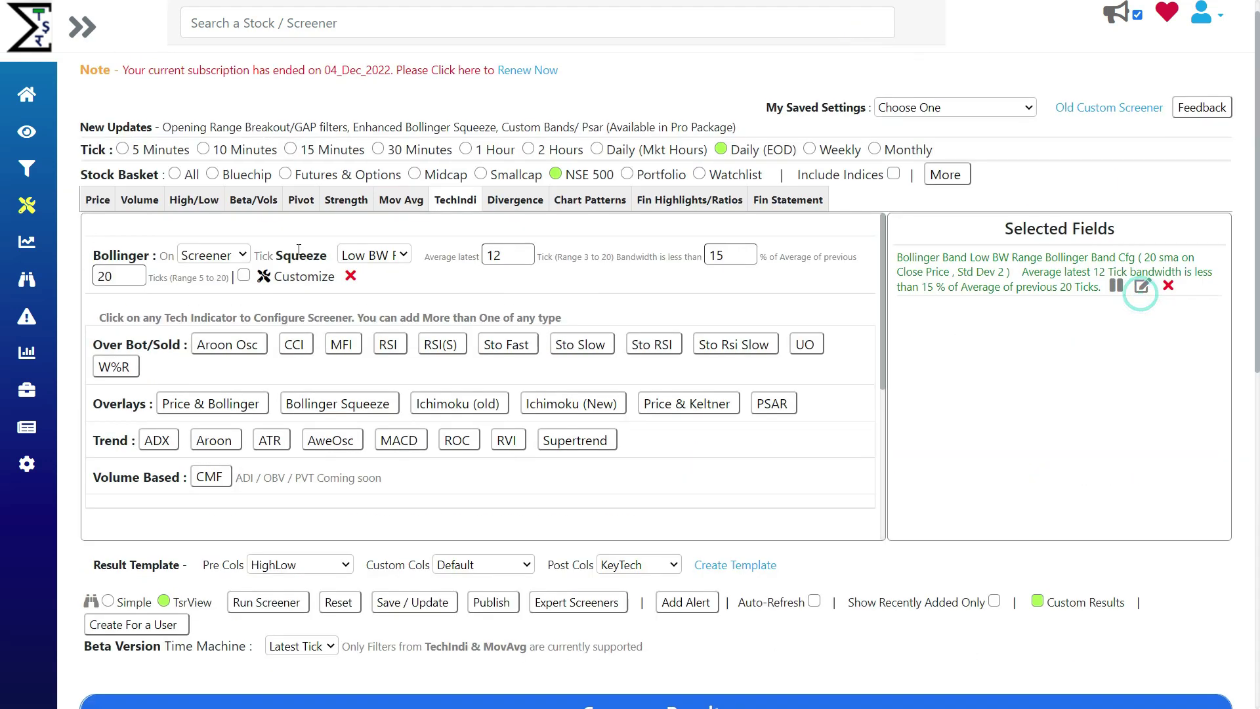
{"action": "left_click", "coordinate": [403, 254]}
{"action": "left_click", "coordinate": [506, 253]}
{"action": "left_click", "coordinate": [507, 253]}
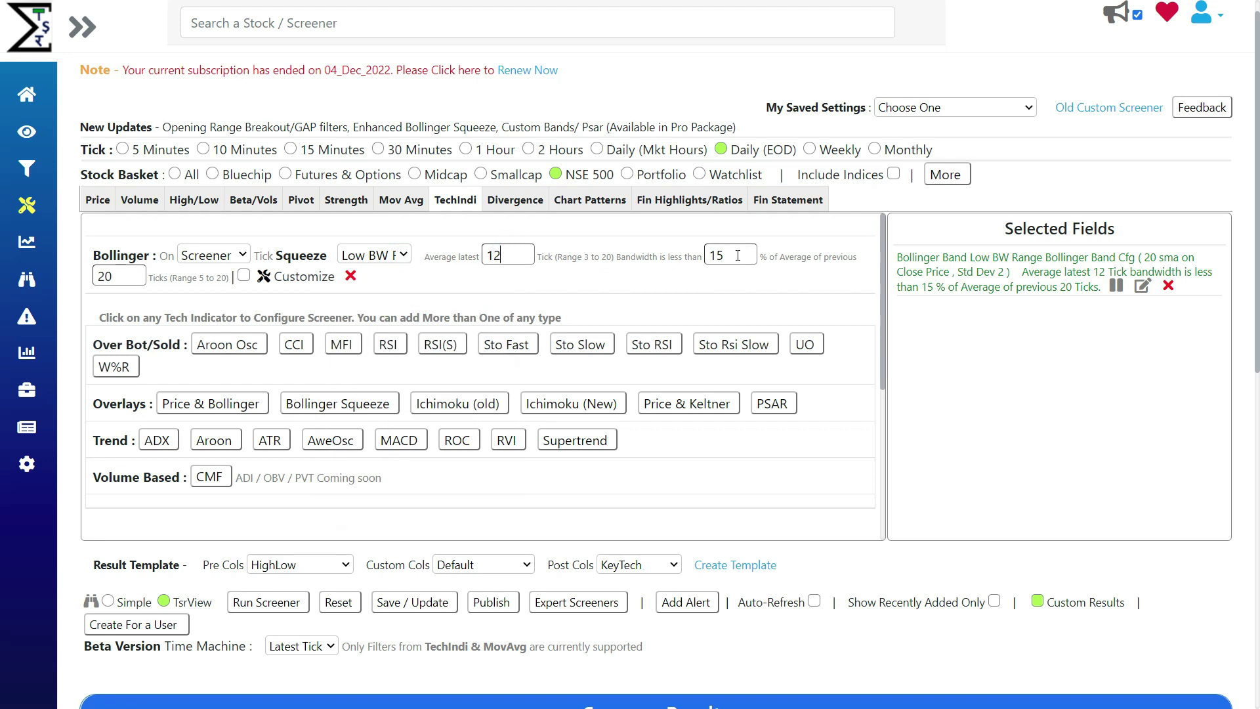
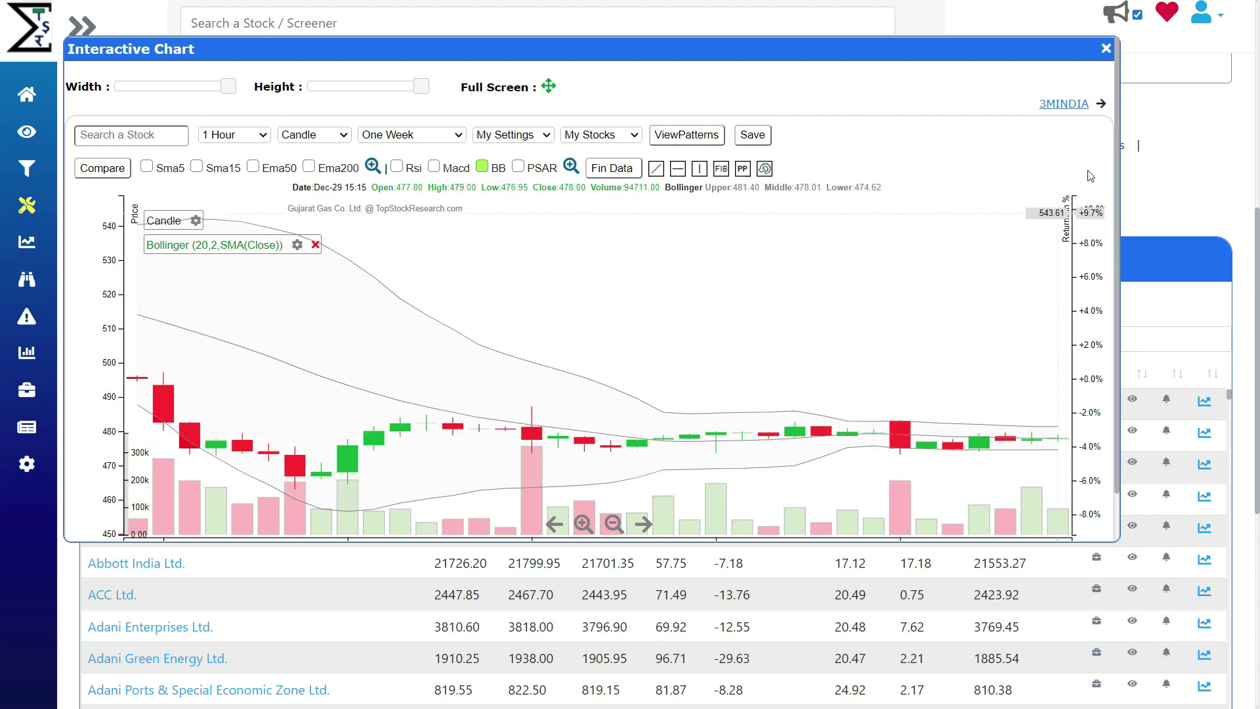
Close the Gujarat Gas chart and return to the screener's filter settings
{"action": "left_click", "coordinate": [1108, 49]}
{"action": "scroll", "coordinate": [588, 305], "scroll_direction": "up", "scroll_amount": 8}
{"action": "scroll", "coordinate": [588, 306], "scroll_direction": "down", "scroll_amount": 2}
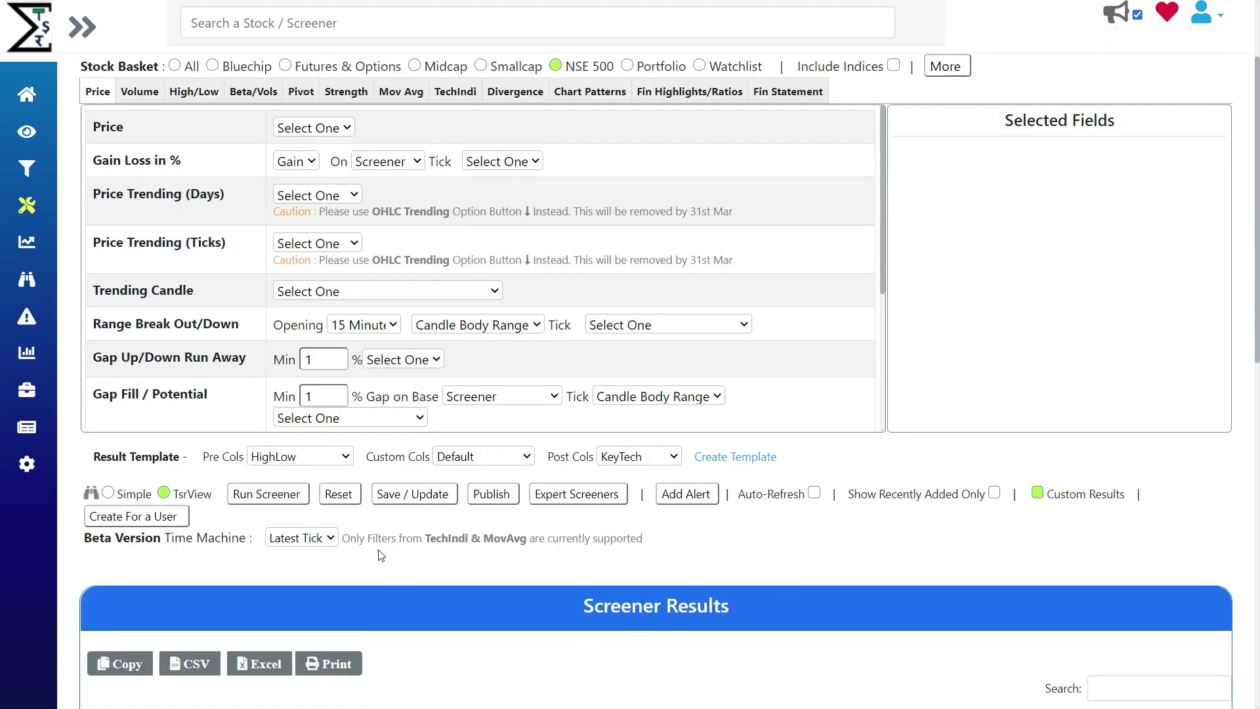
Reset the screener and add a Price & Bollinger filter for closing price above the upper Bollinger Band
{"action": "left_click", "coordinate": [340, 495]}
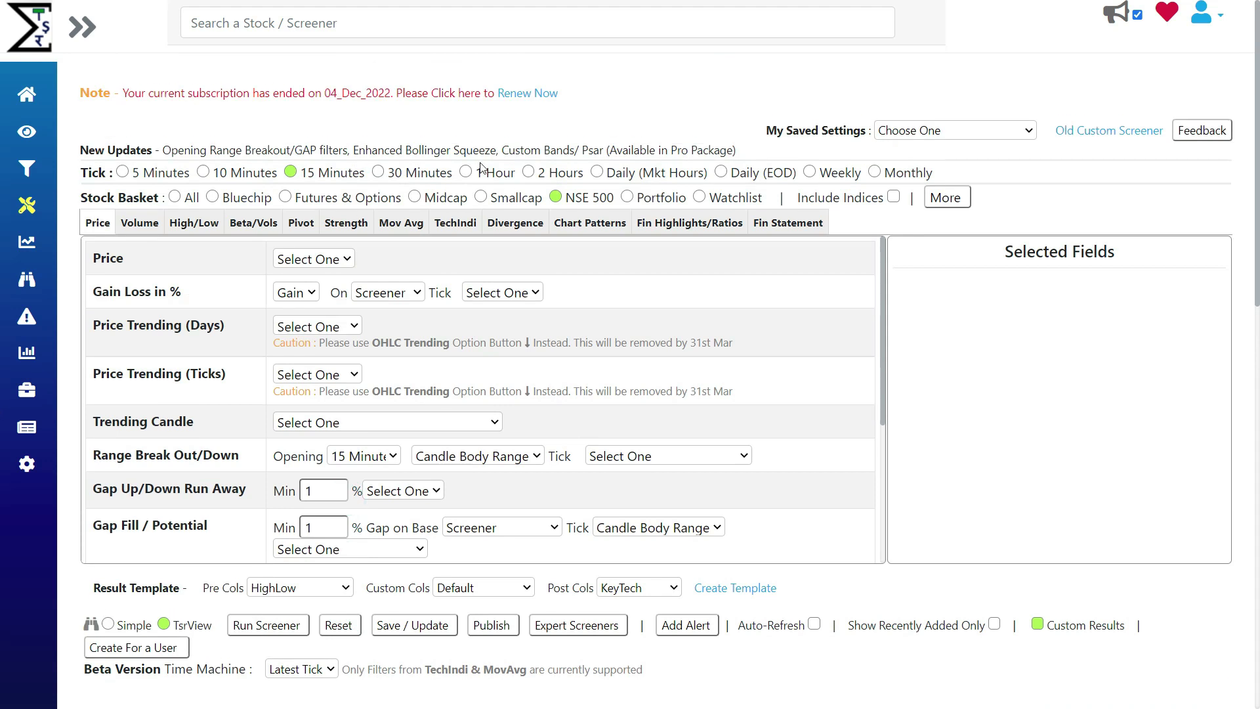
{"action": "left_click", "coordinate": [444, 227]}
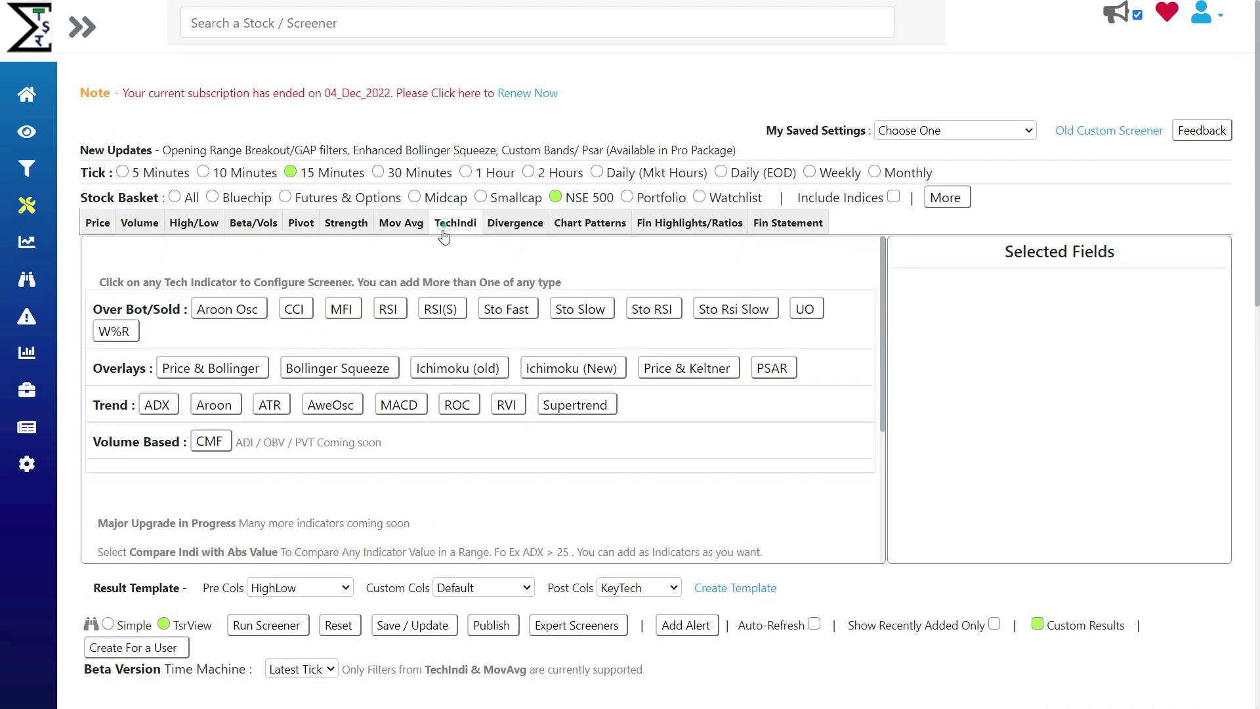
{"action": "left_click", "coordinate": [231, 373]}
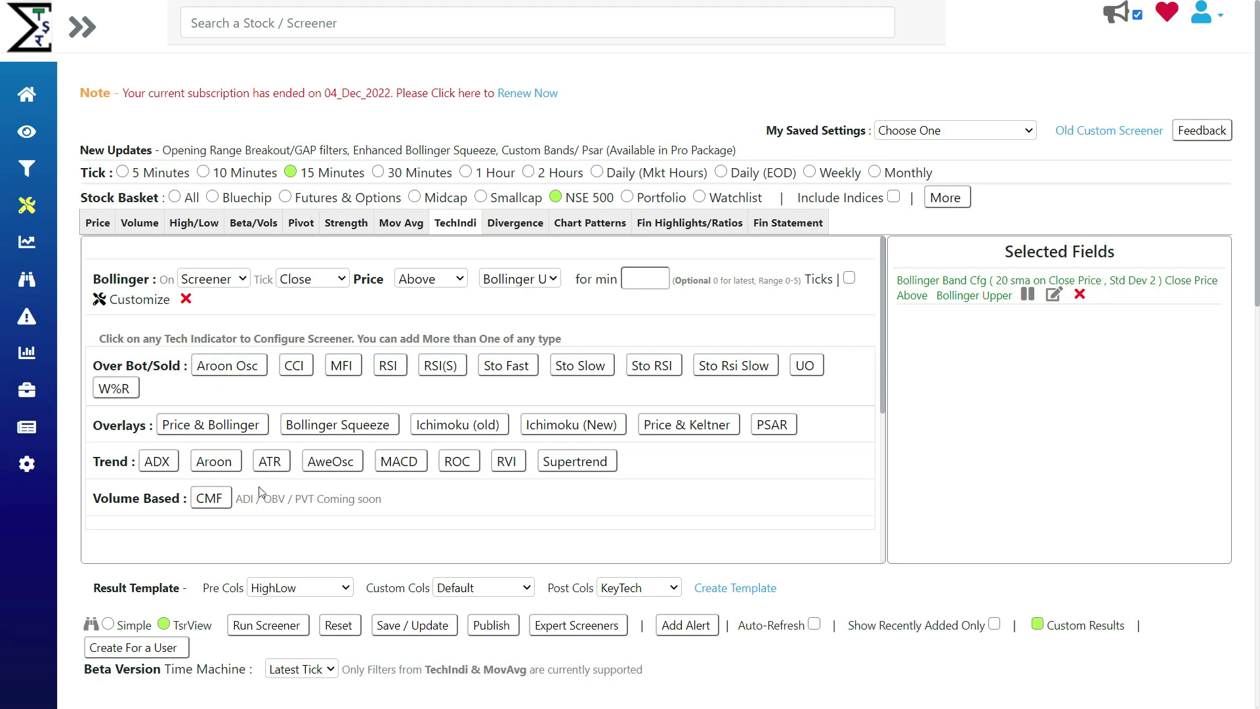
Add an ADX filter for ADX above 20 and run the screener
{"action": "left_click", "coordinate": [150, 464]}
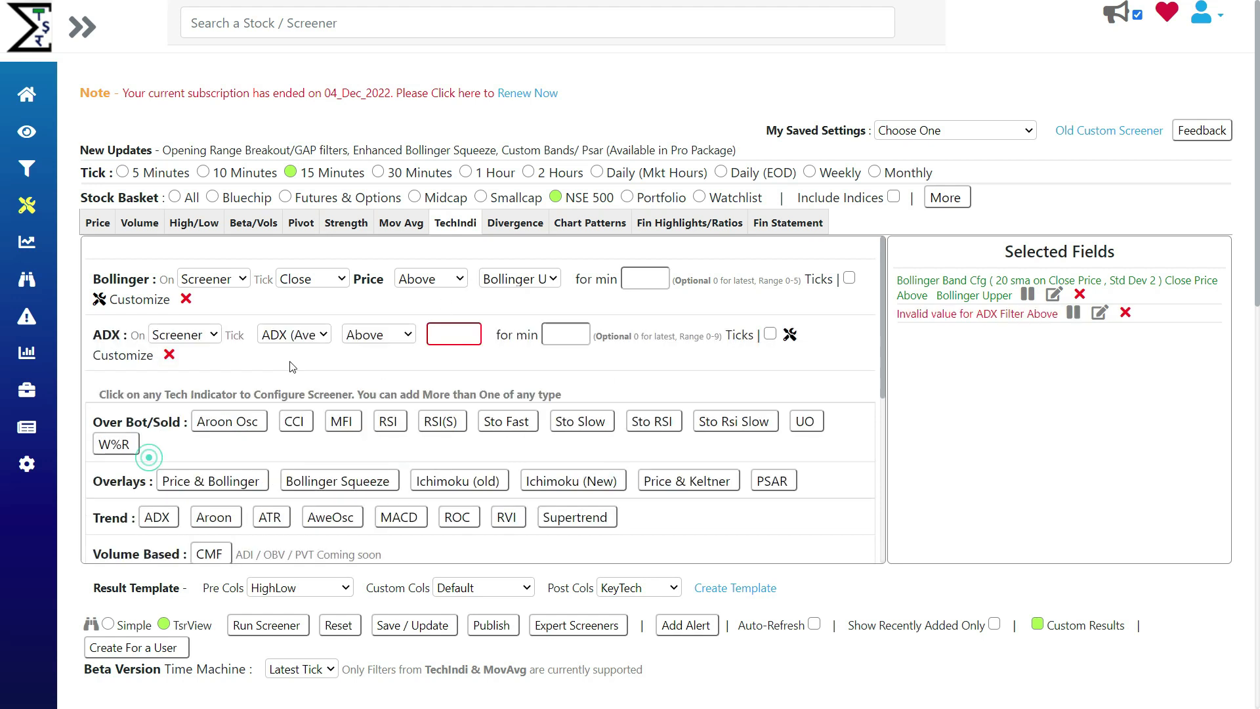
{"action": "left_click", "coordinate": [437, 335]}
{"action": "type", "text": "20"}
{"action": "left_click", "coordinate": [283, 627]}
{"action": "scroll", "coordinate": [910, 507], "scroll_direction": "up", "scroll_amount": 1}
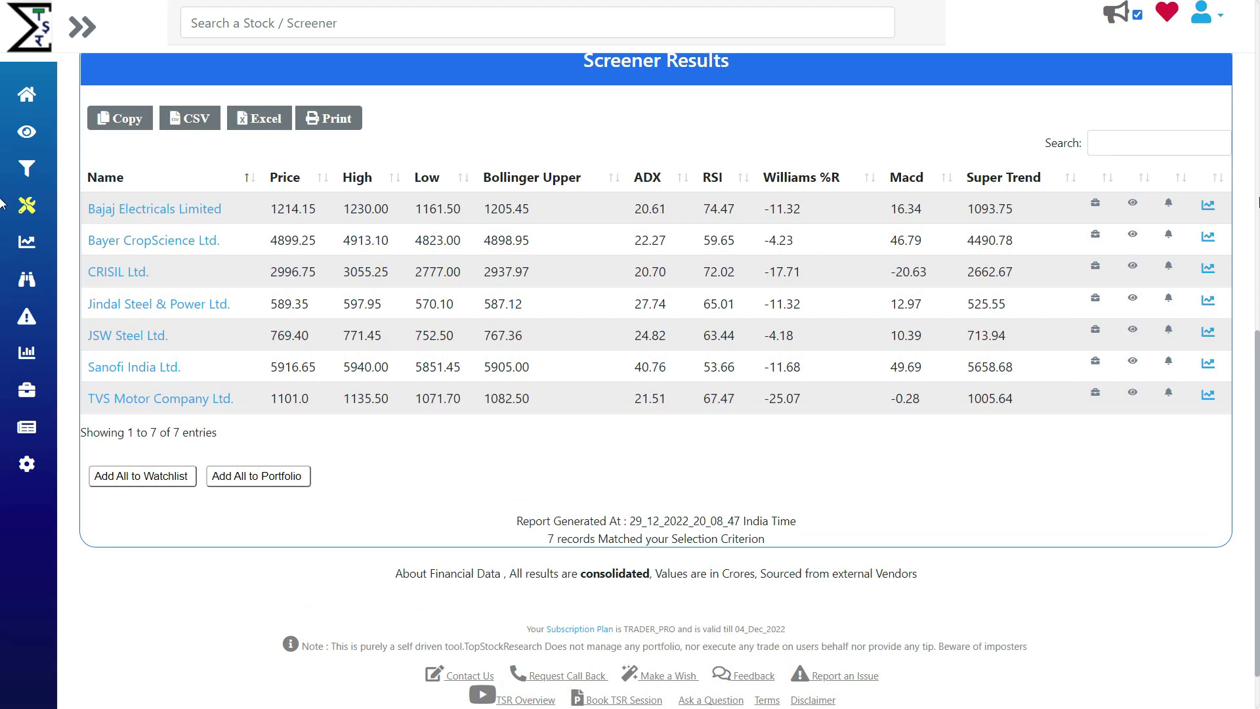
View the Bajaj Electricals, Bayer CropScience and CRISIL charts with their Bollinger Bands and ADX, and close the chart window
{"action": "left_click", "coordinate": [1206, 209]}
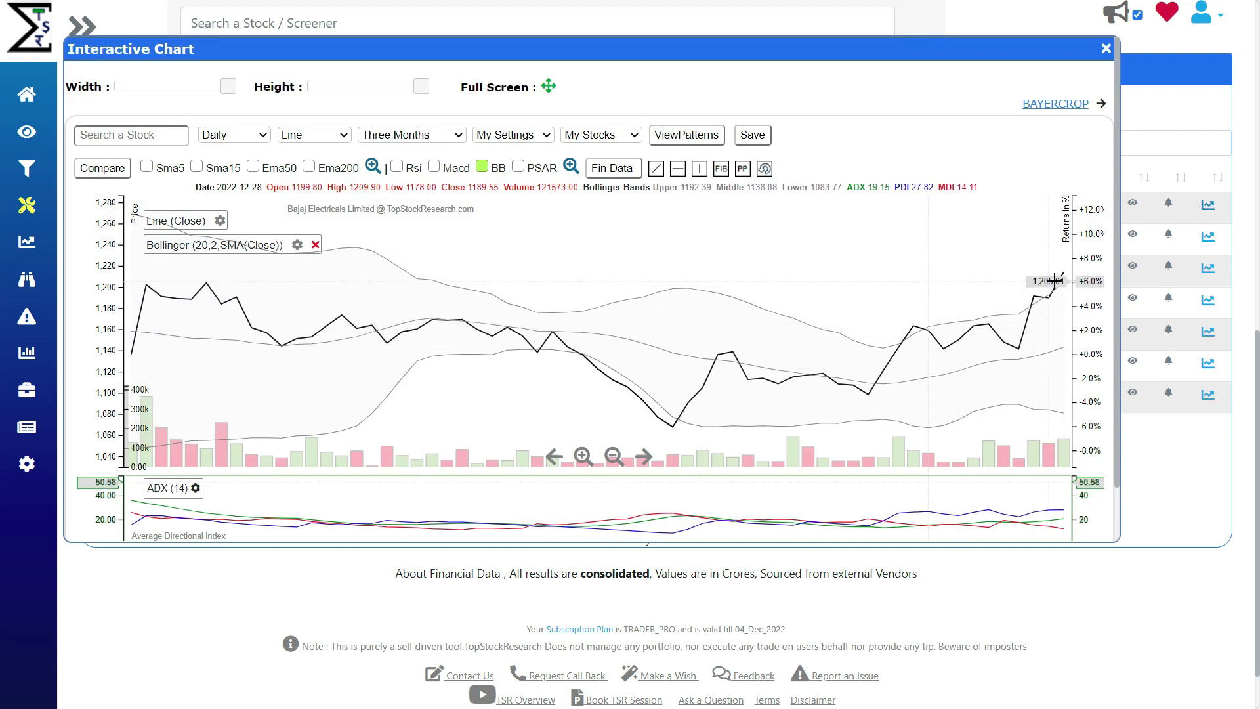
{"action": "left_click", "coordinate": [1070, 103]}
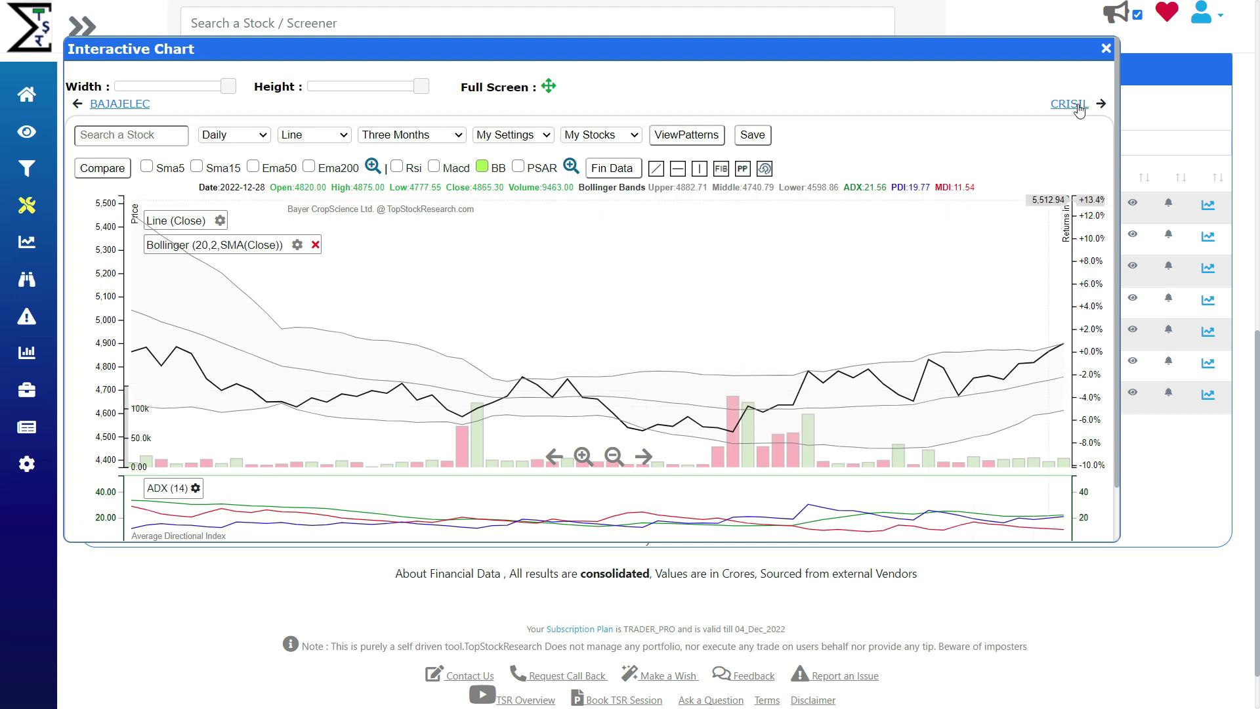
{"action": "left_click", "coordinate": [1080, 109]}
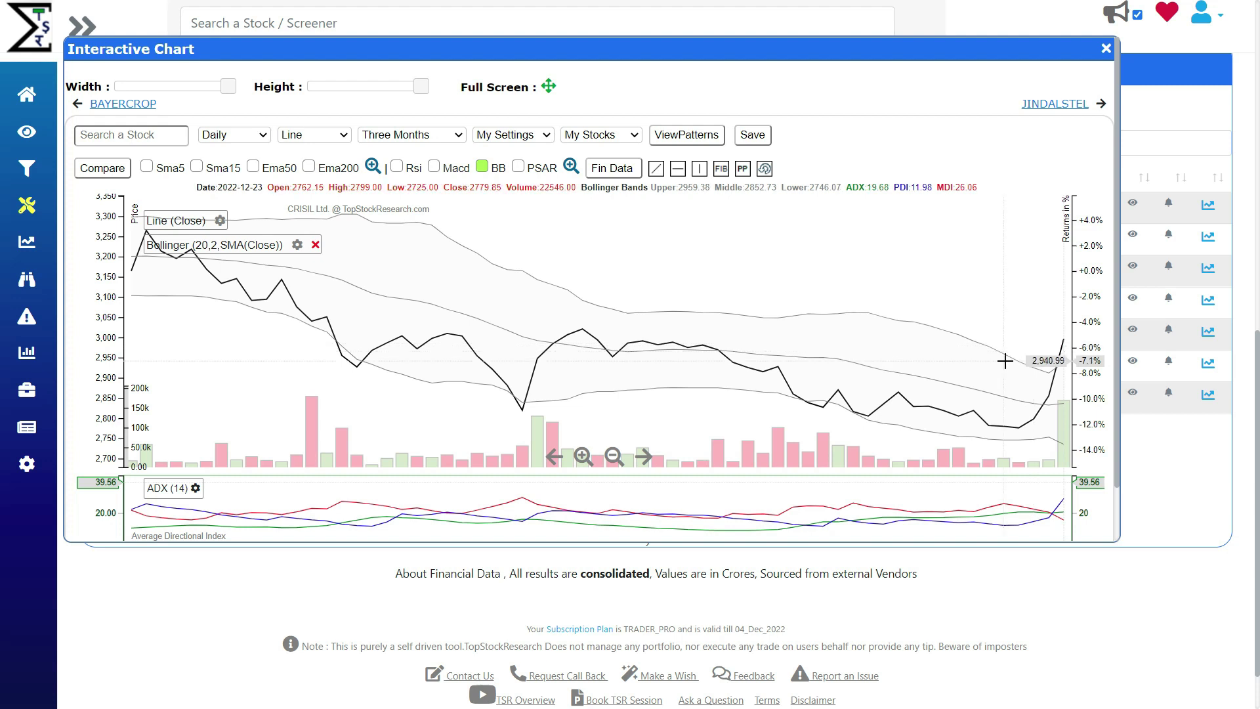
{"action": "mouse_move", "coordinate": [269, 486]}
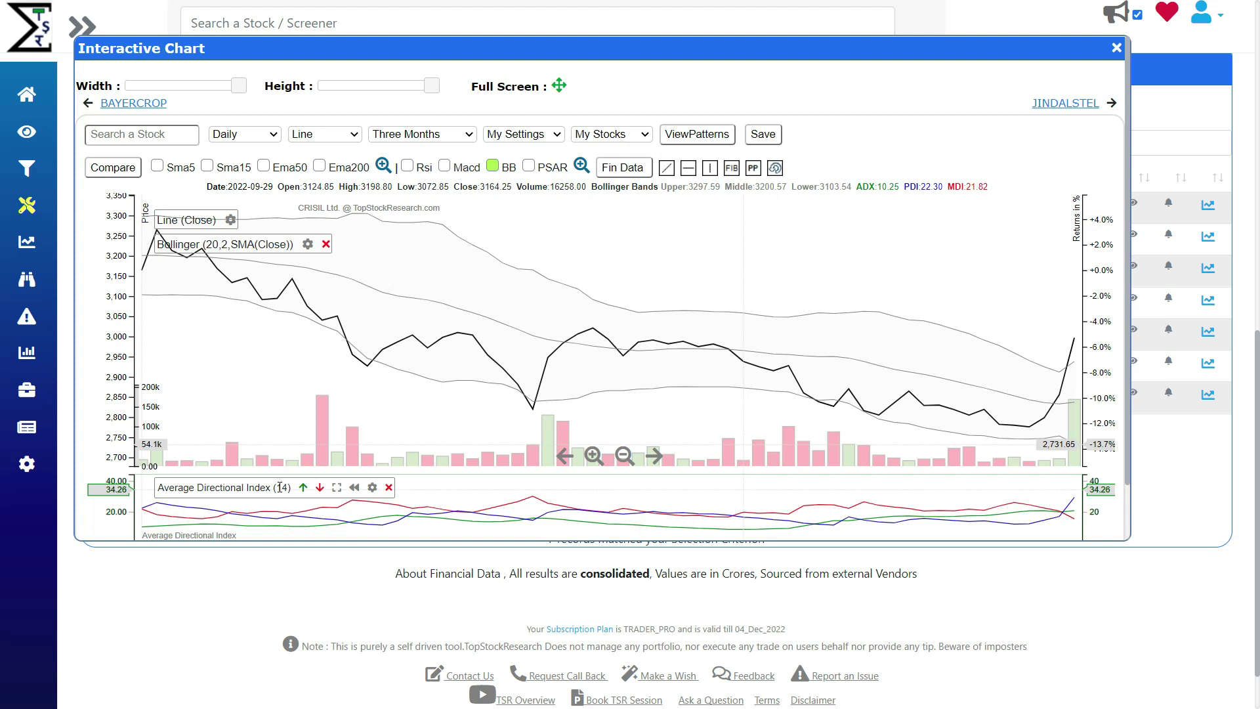
{"action": "left_click", "coordinate": [1116, 48]}
Remove the Bollinger filter, set the ADX threshold to above 25, and run the screener
{"action": "scroll", "coordinate": [859, 365], "scroll_direction": "up", "scroll_amount": 4}
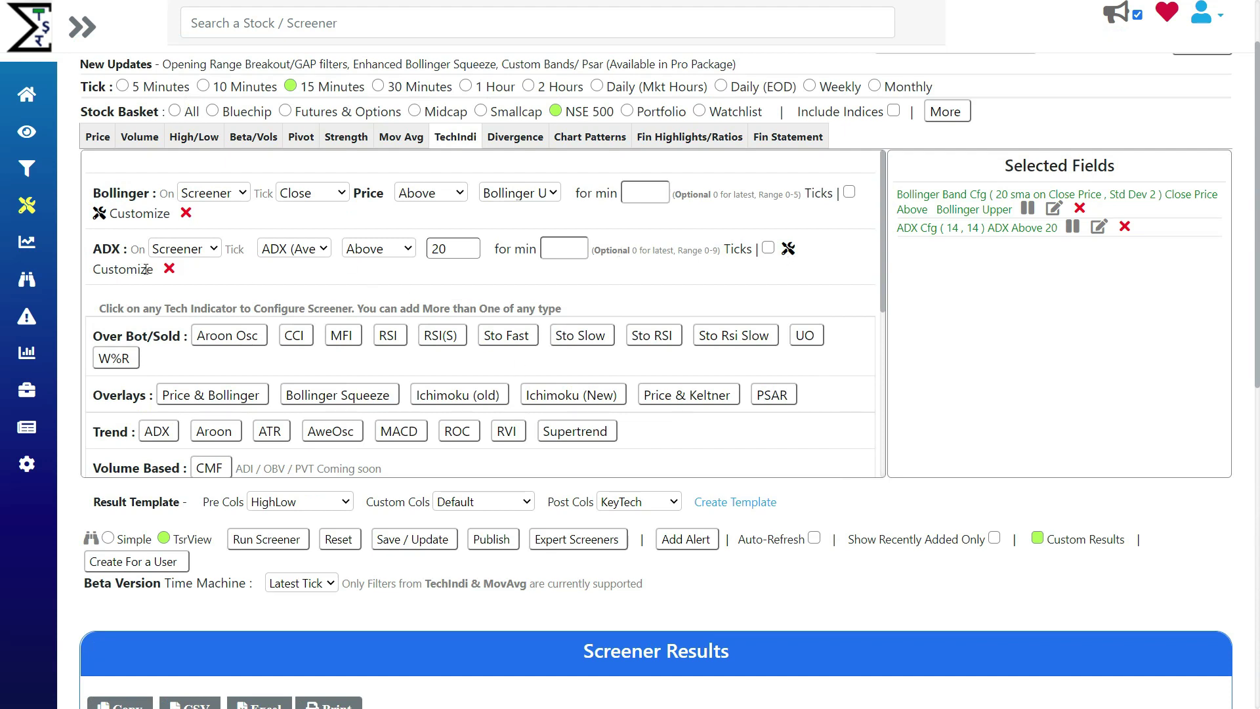
{"action": "left_click", "coordinate": [187, 215]}
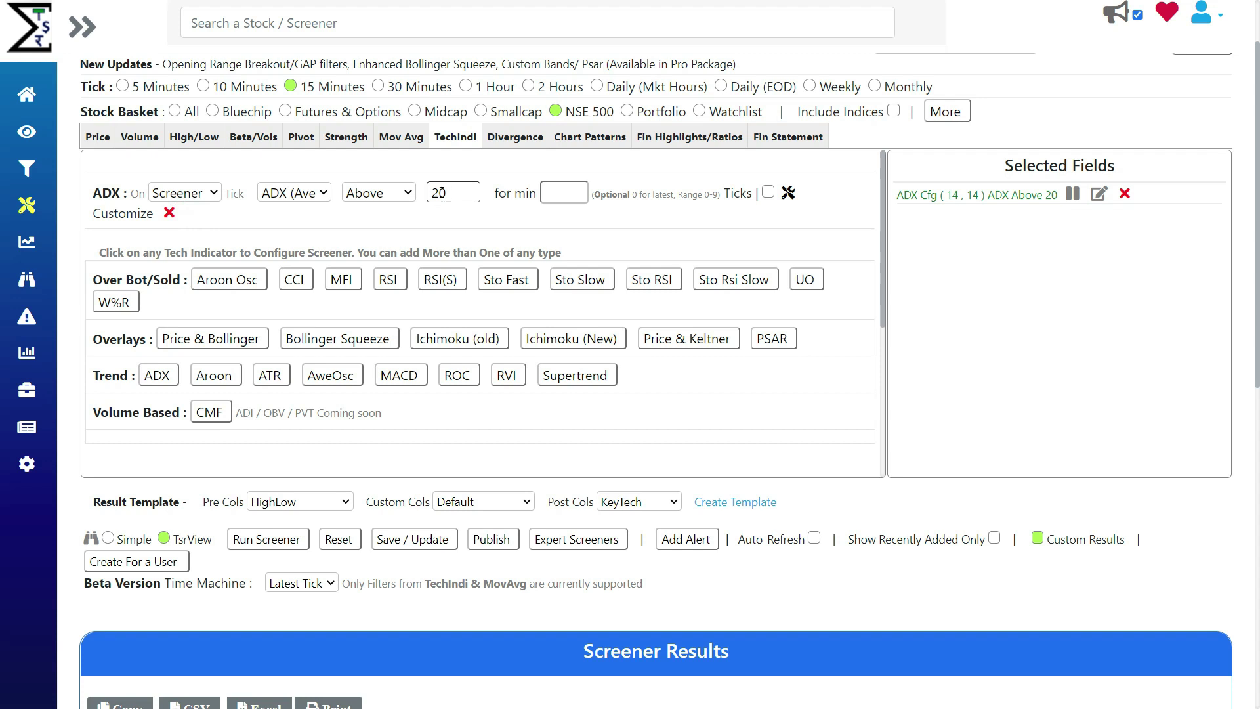
{"action": "left_click_drag", "start_coordinate": [439, 193], "coordinate": [447, 192]}
{"action": "type", "text": "5"}
{"action": "left_click", "coordinate": [264, 549]}
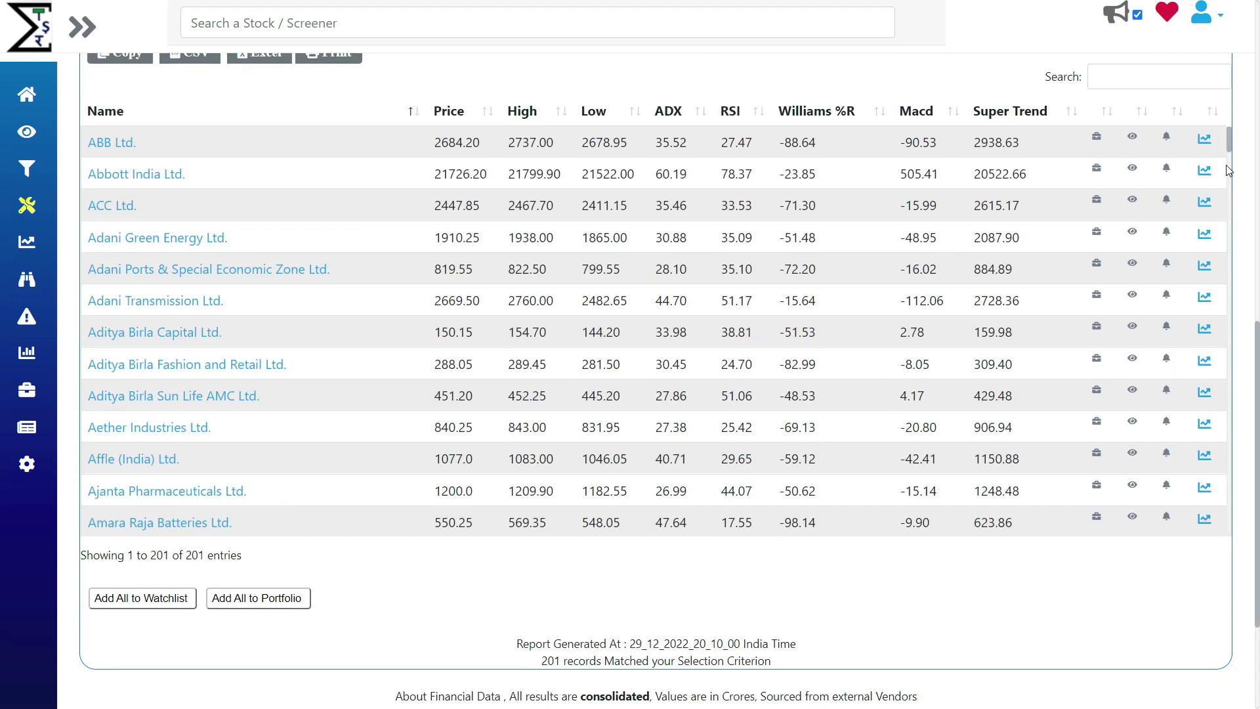
View the ABB, Abbott India and ACC charts, showing Bollinger Bands from Abbott India onward, and close the chart window
{"action": "left_click", "coordinate": [1208, 137]}
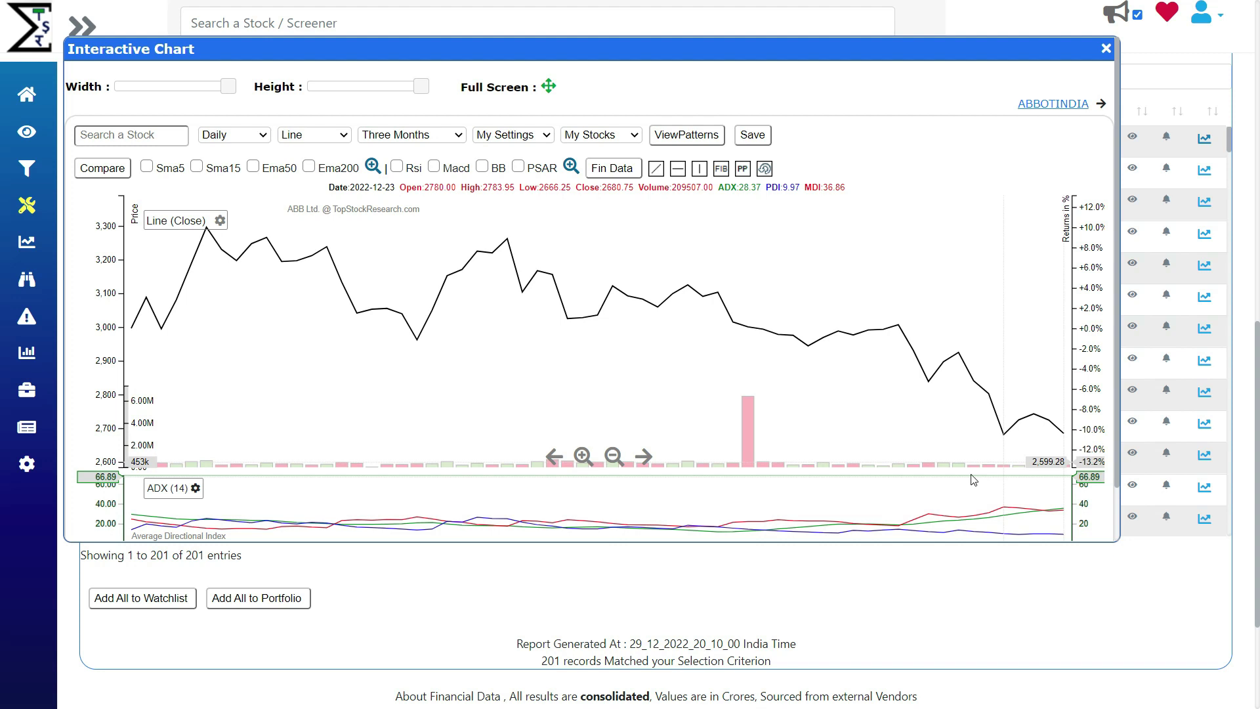
{"action": "left_click", "coordinate": [1048, 106]}
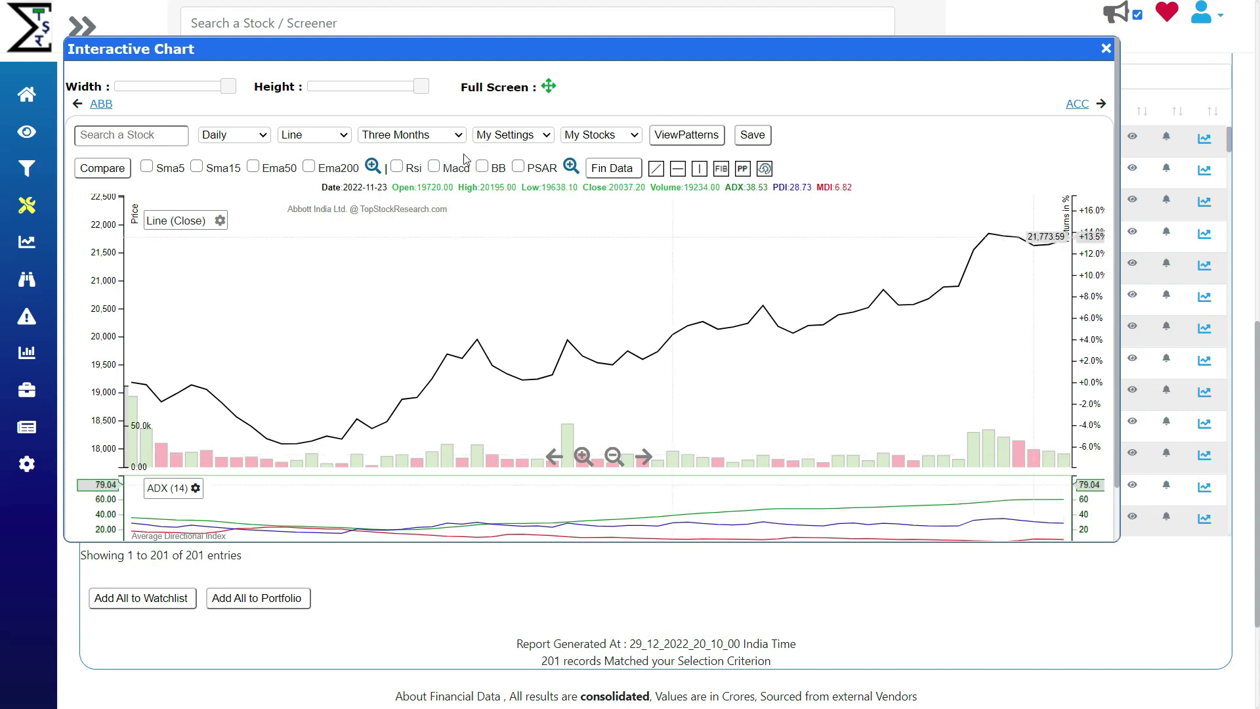
{"action": "left_click", "coordinate": [482, 167]}
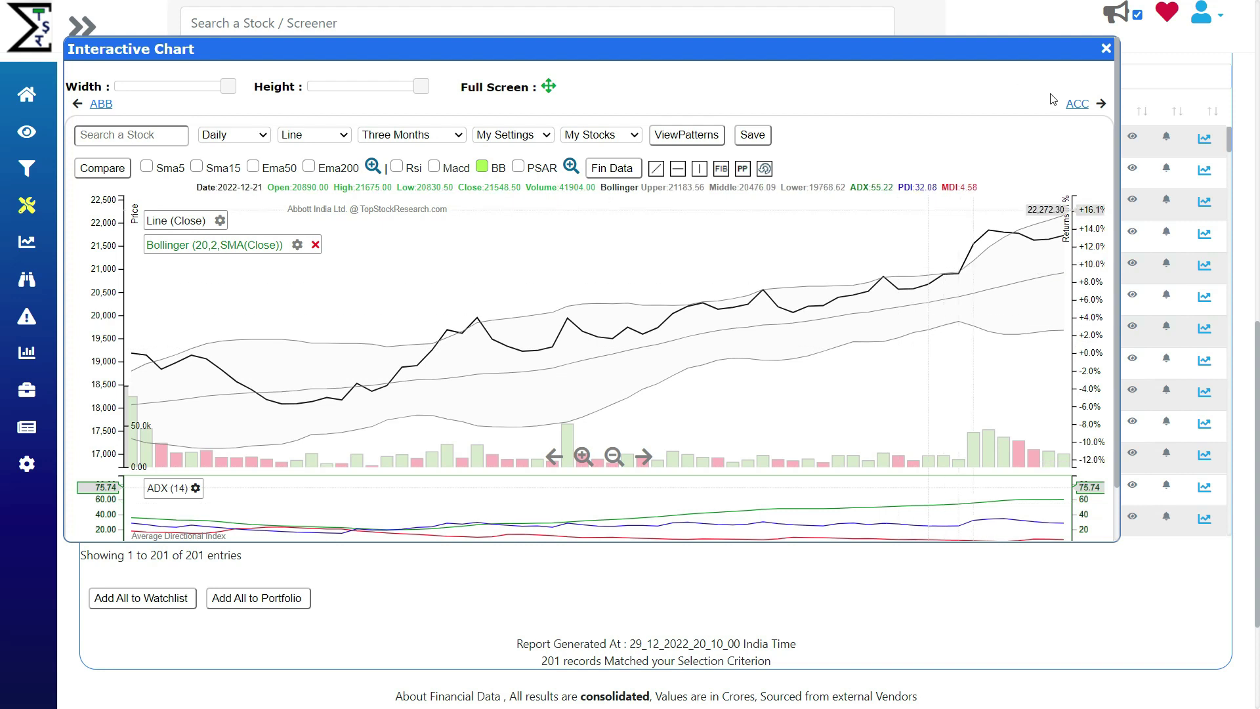
{"action": "left_click", "coordinate": [1075, 105]}
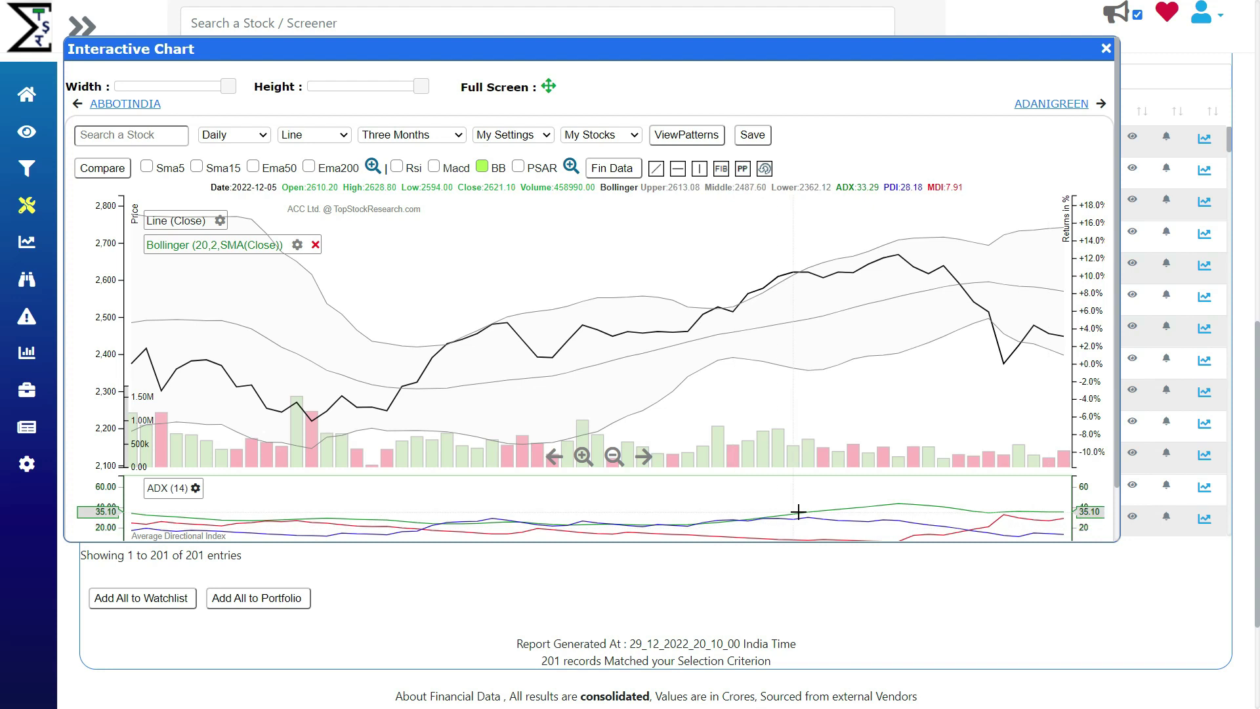
{"action": "left_click", "coordinate": [1106, 48]}
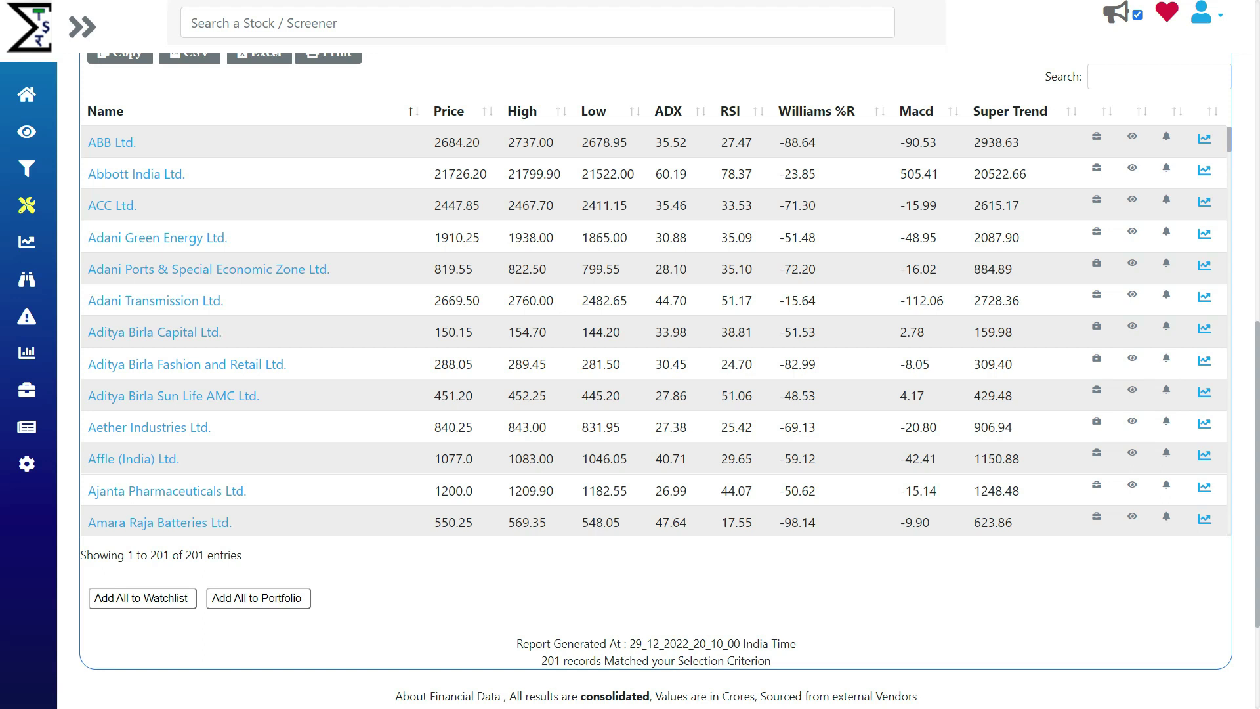